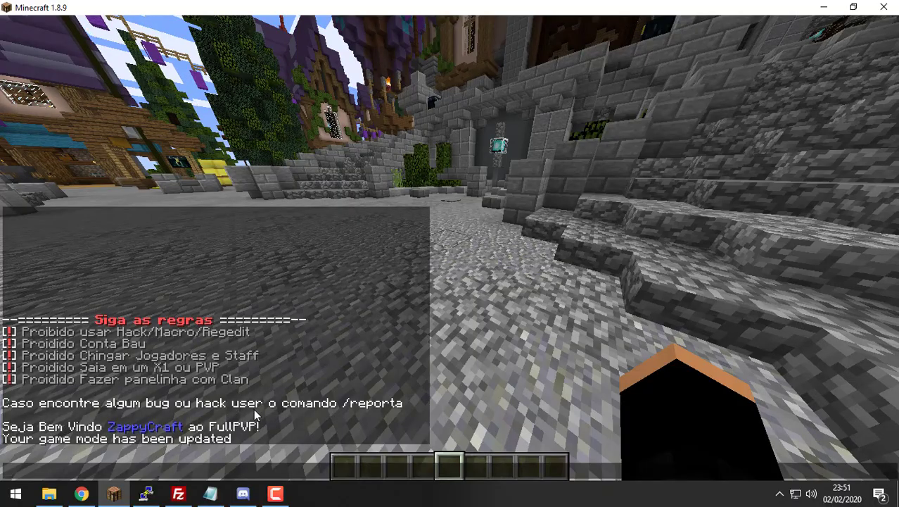
Step: Walk through the spawn town's streets and portal plaza, then switch to FileZilla and Notepad
key(Escape)
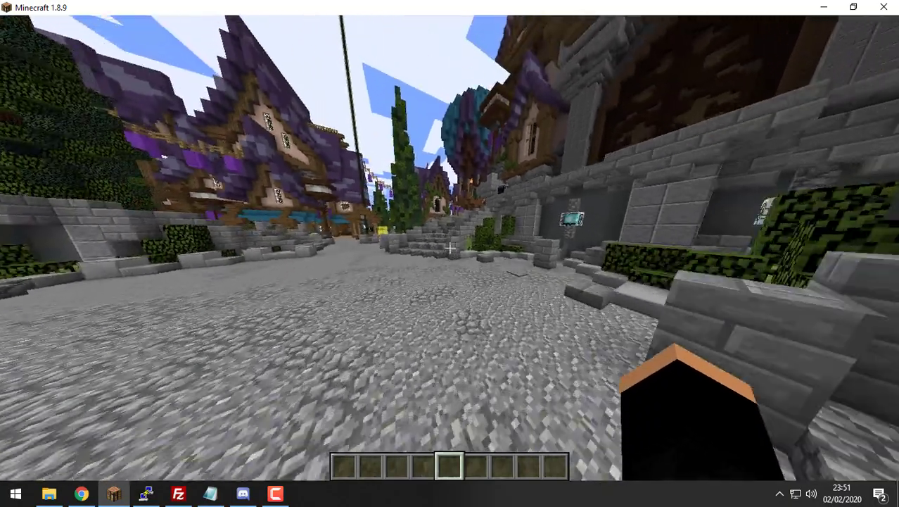
key(w)
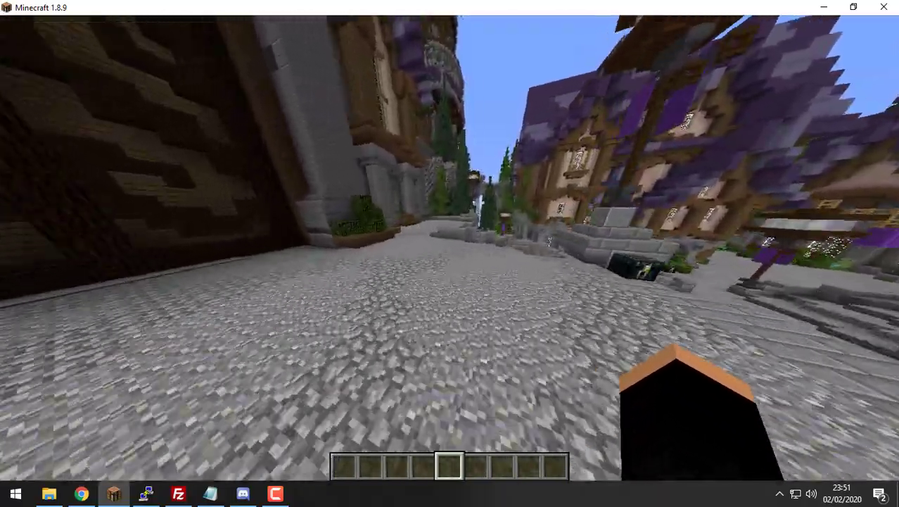
key(w)
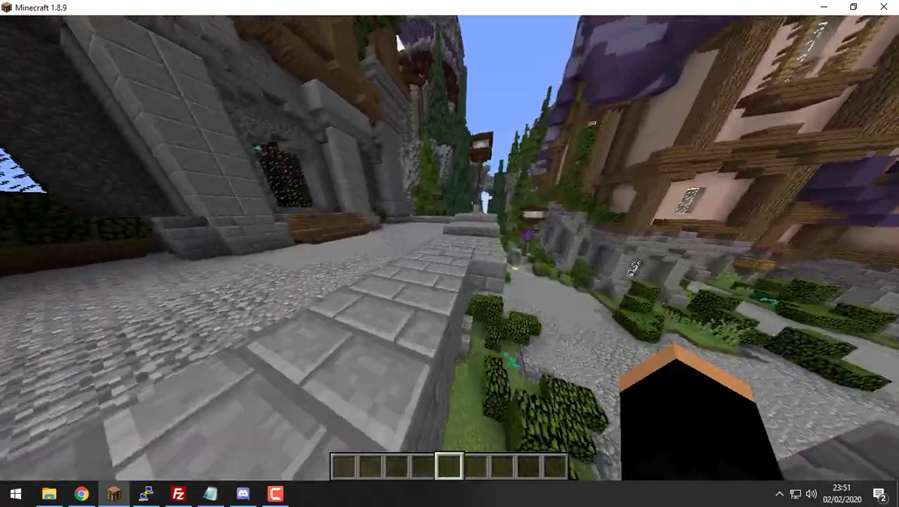
key(w)
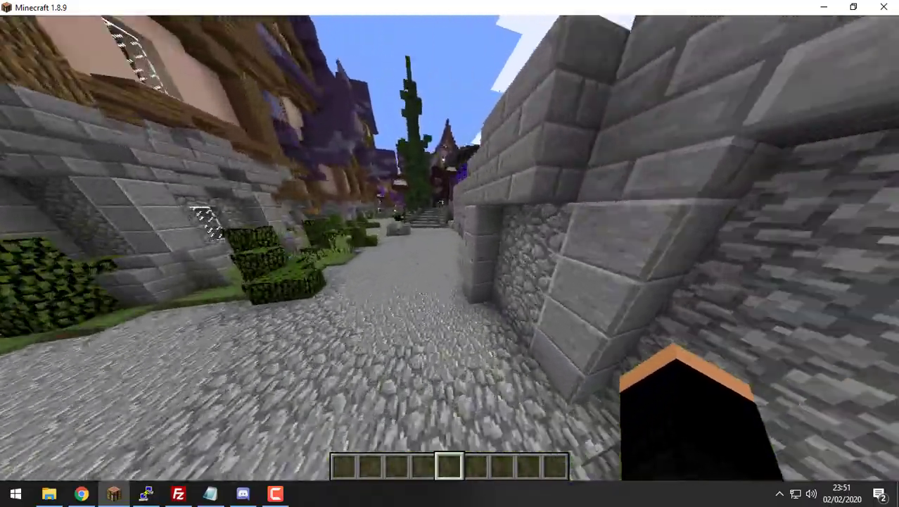
key(w)
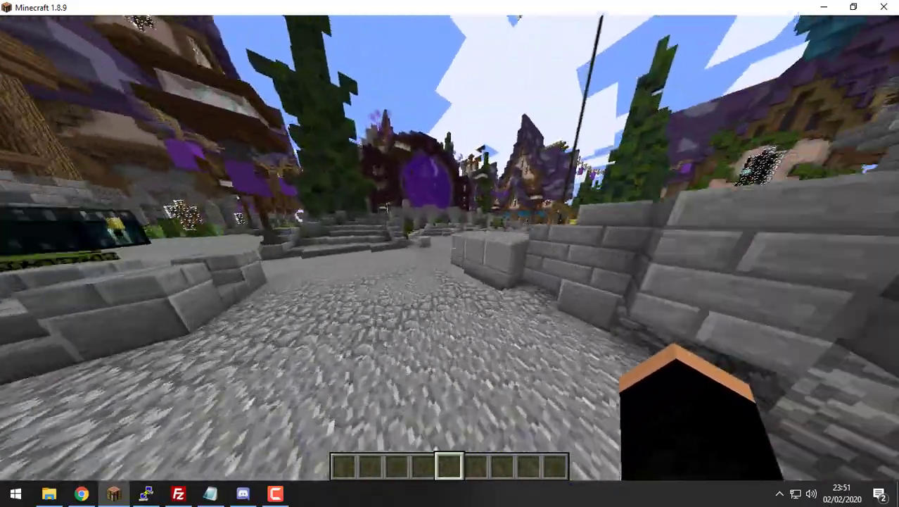
key(w)
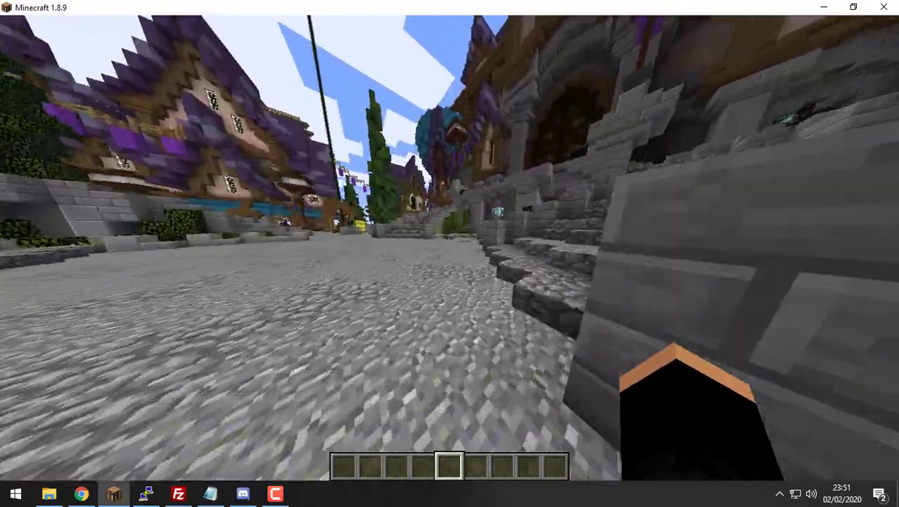
key(w)
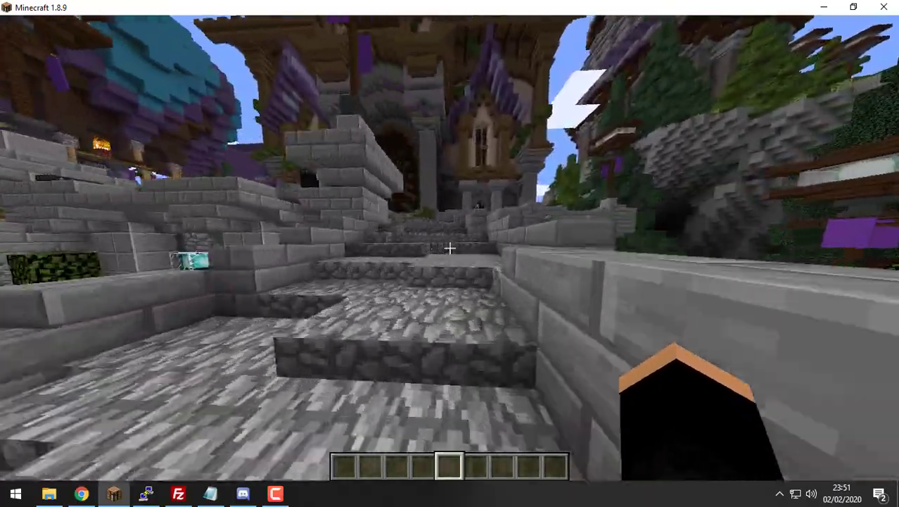
key(w)
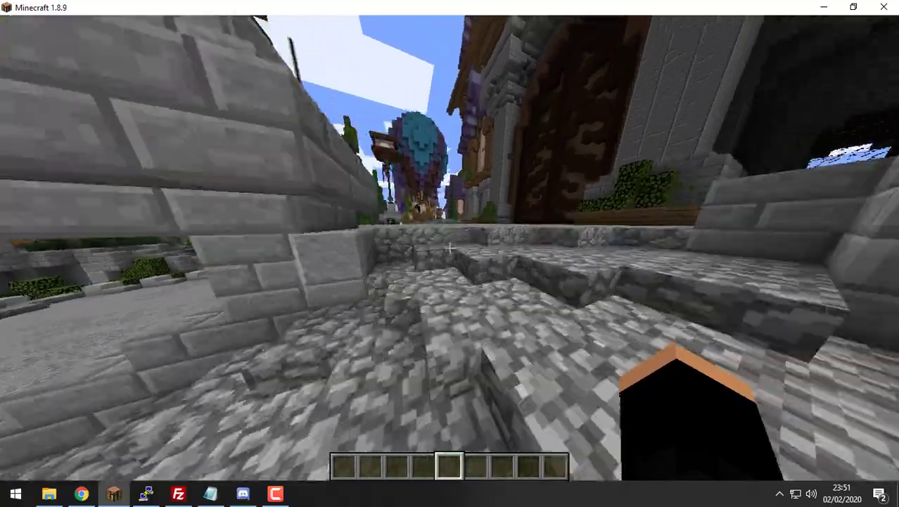
key(w)
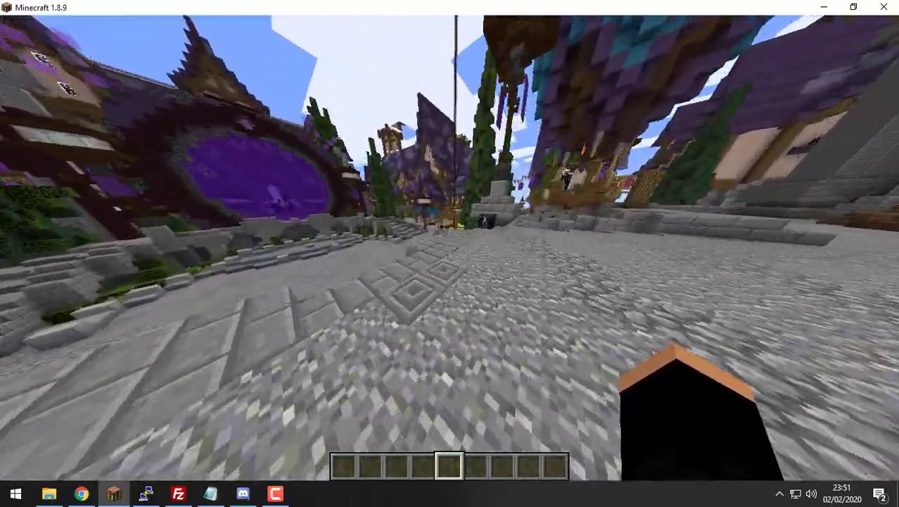
key(w)
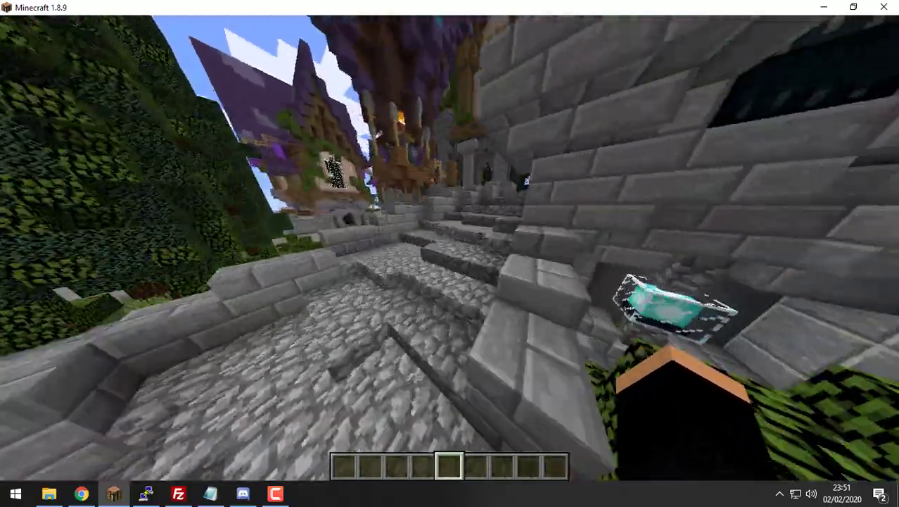
key(w)
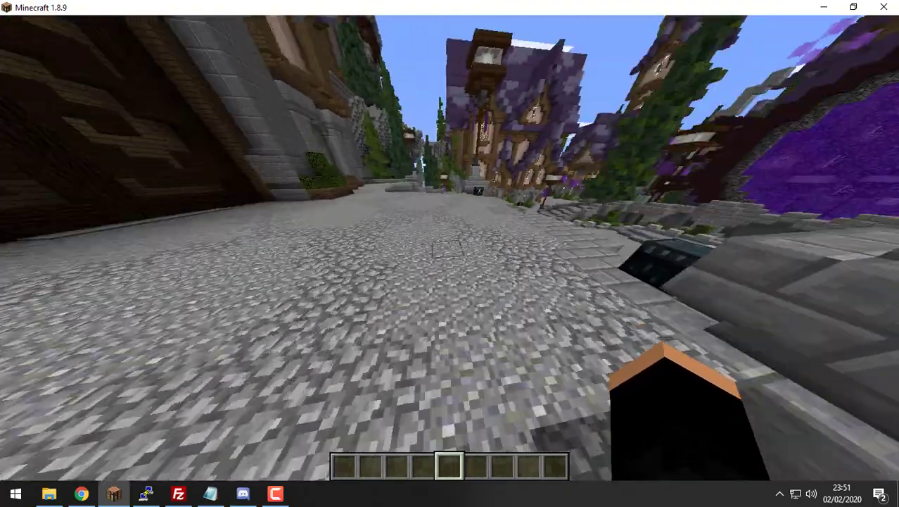
key(alt+Tab)
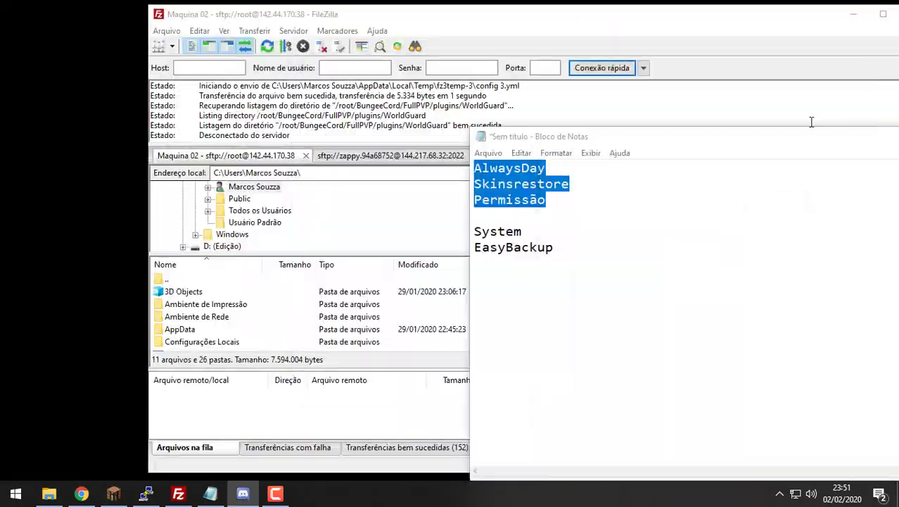
Step: Bring the Plugins 04 Explorer window forward and move it to the upper left
click(854, 13)
click(578, 81)
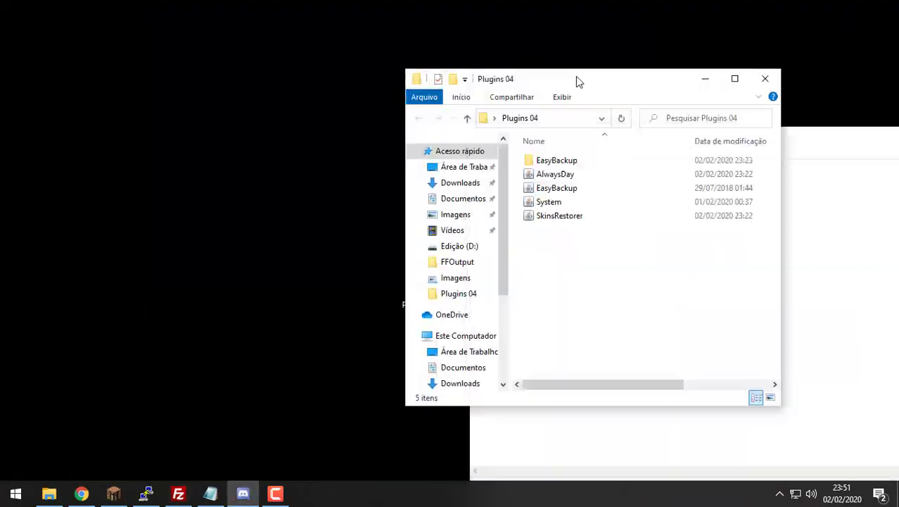
drag(578, 80, 382, 41)
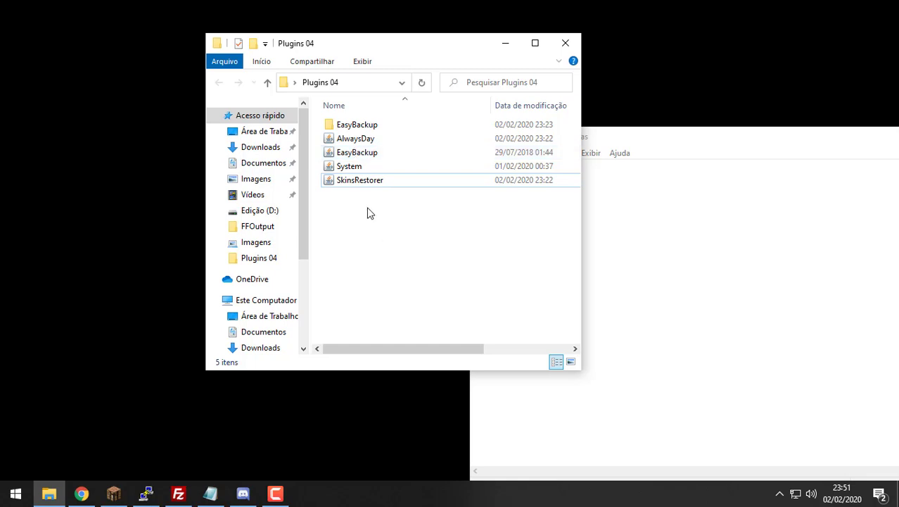
Step: Click through the five Plugins 04 files, ending with SkinsRestorer selected
drag(367, 211, 332, 104)
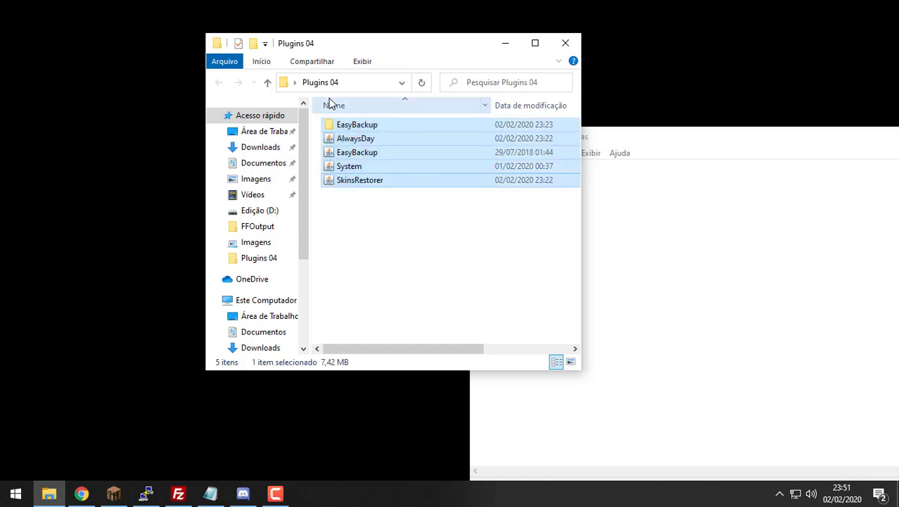
click(385, 141)
click(372, 155)
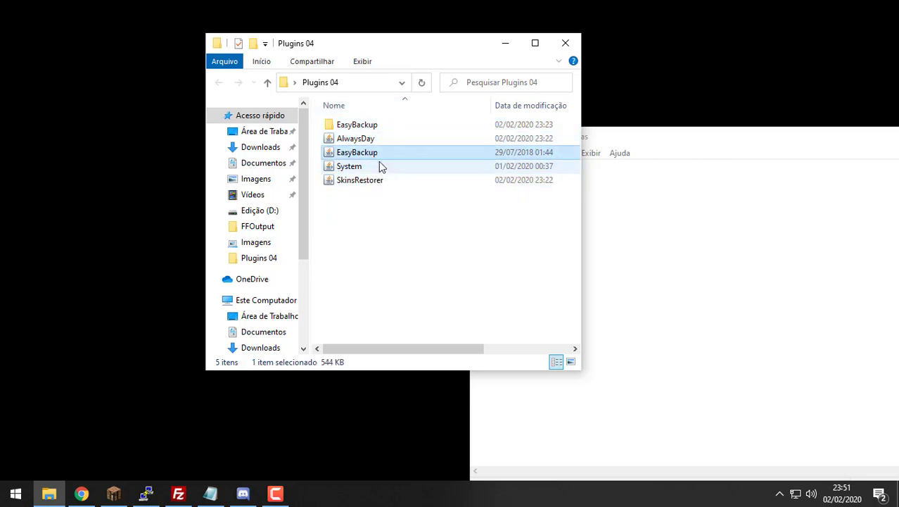
click(376, 164)
click(379, 180)
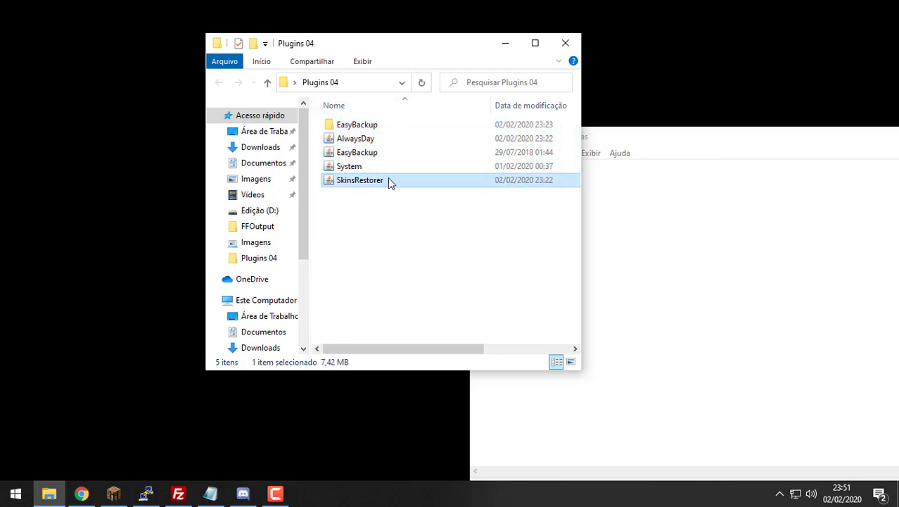
click(373, 138)
click(372, 179)
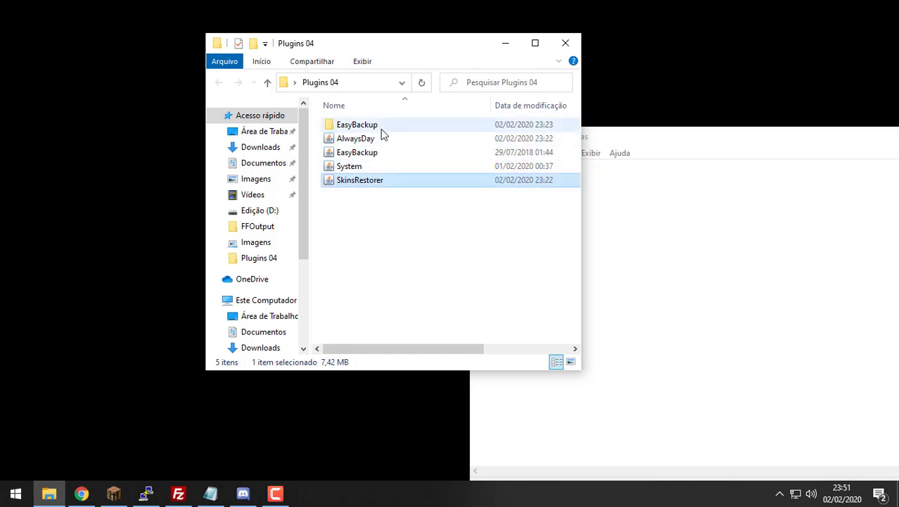
click(381, 138)
click(375, 180)
Step: Check the SkinsRestorer line against the Notepad plugin list
click(632, 243)
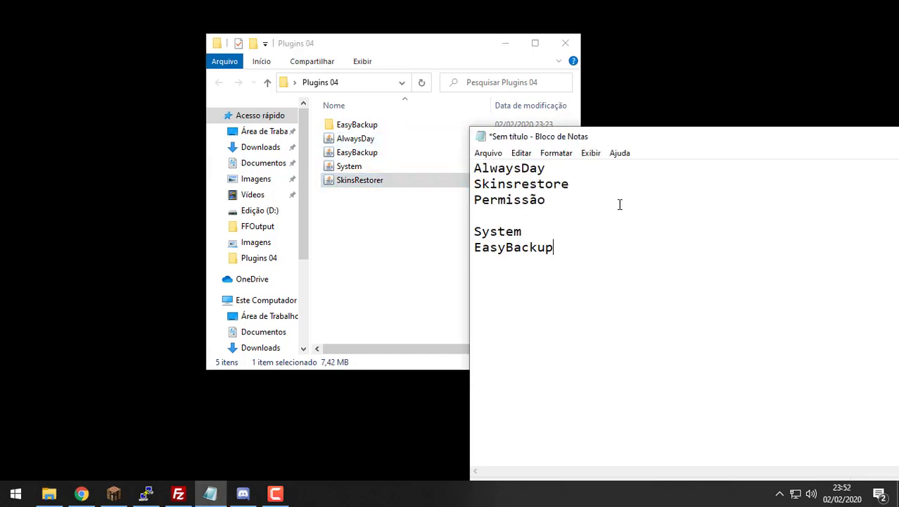
drag(601, 204, 345, 95)
click(582, 182)
drag(598, 186, 497, 162)
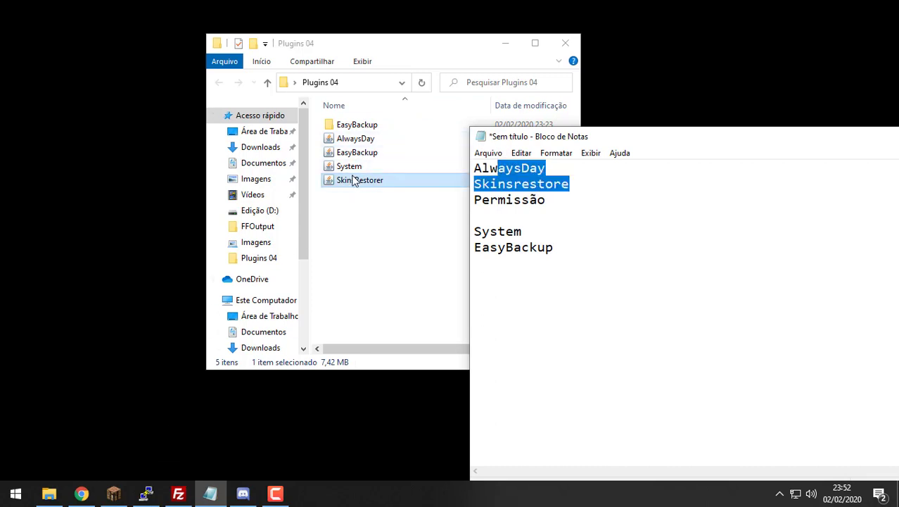
Step: Add AlwaysDay to the SkinsRestorer selection in Plugins 04 and return to FileZilla
click(415, 184)
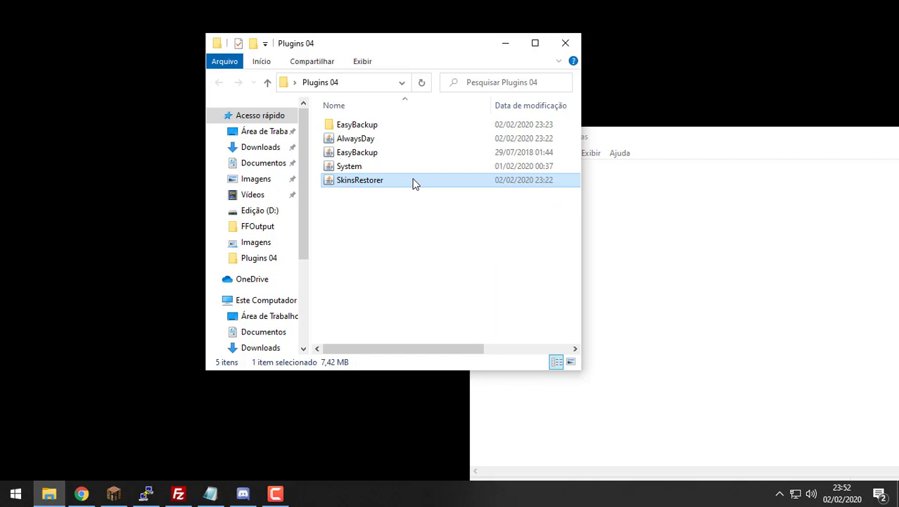
ctrl+click(428, 141)
click(178, 493)
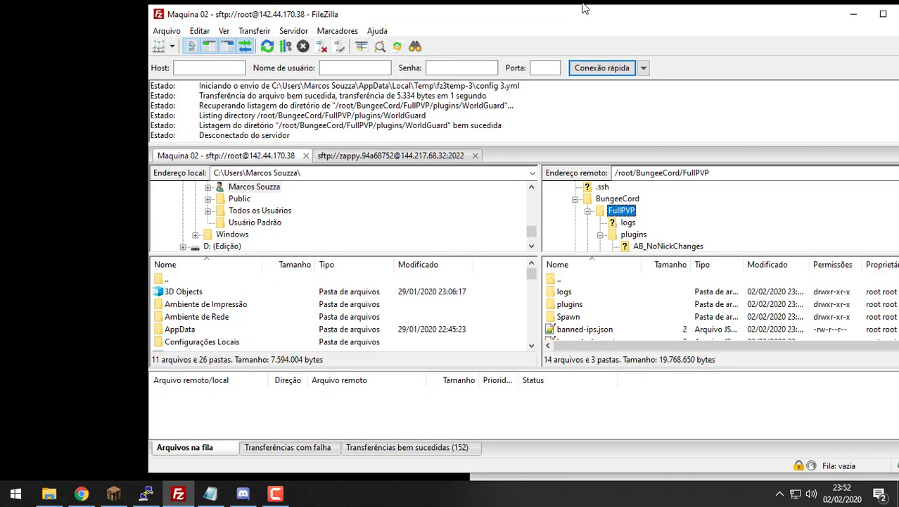
Step: Upload SkinsRestorer and AlwaysDay jars into the remote FullPVP/plugins folder, confirming the overwrite
double_click(570, 304)
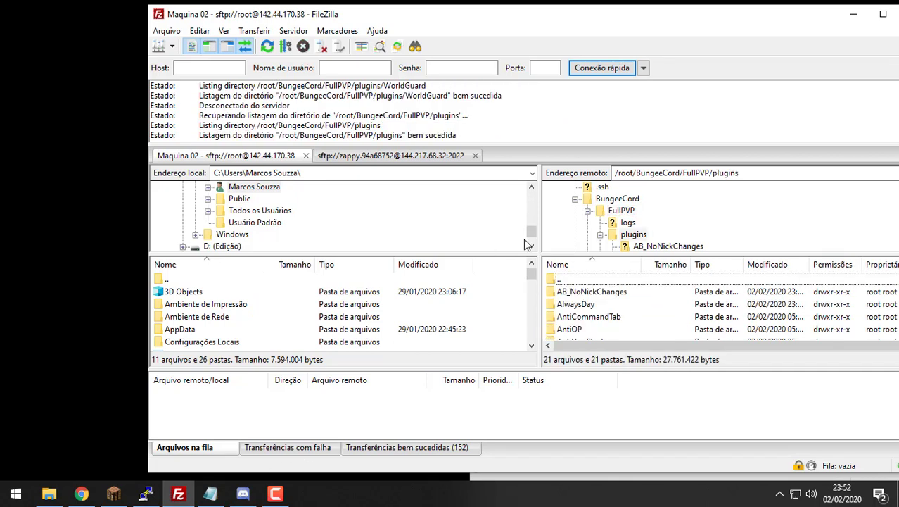
scroll(585, 288, down, 13)
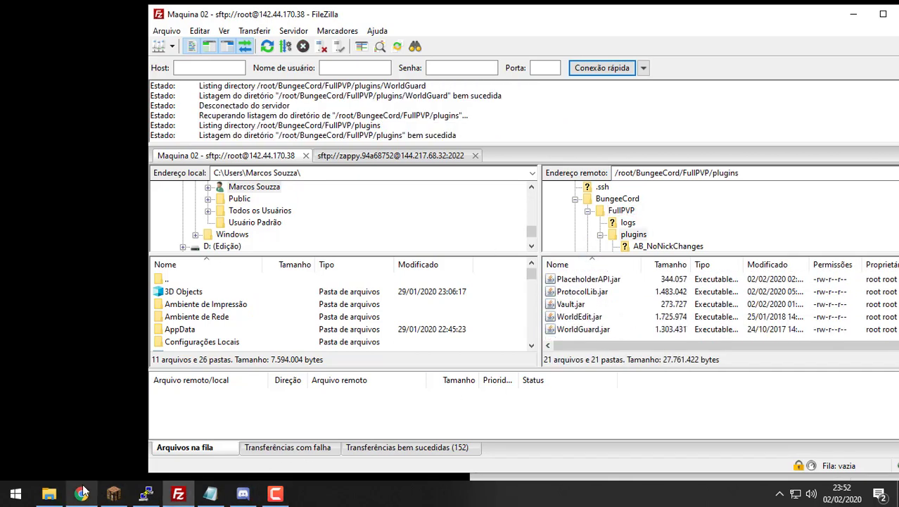
click(49, 494)
drag(426, 181, 688, 307)
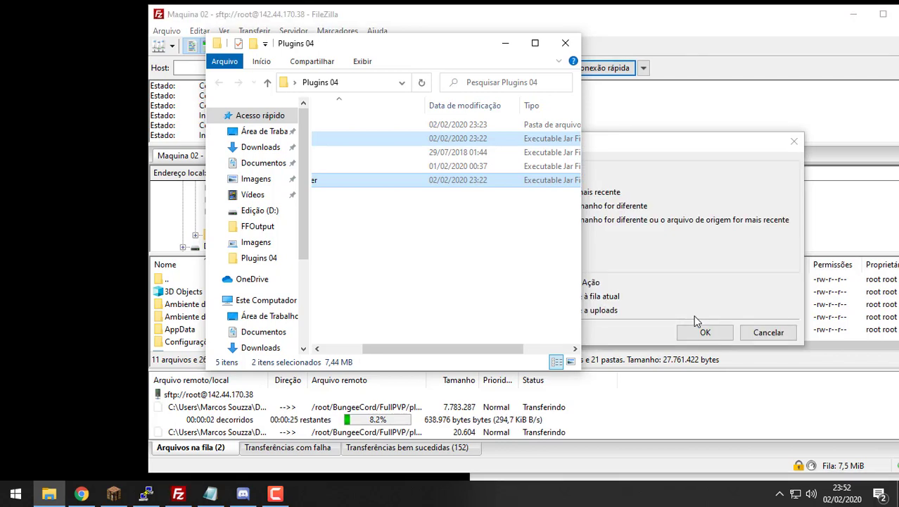
click(702, 350)
click(707, 336)
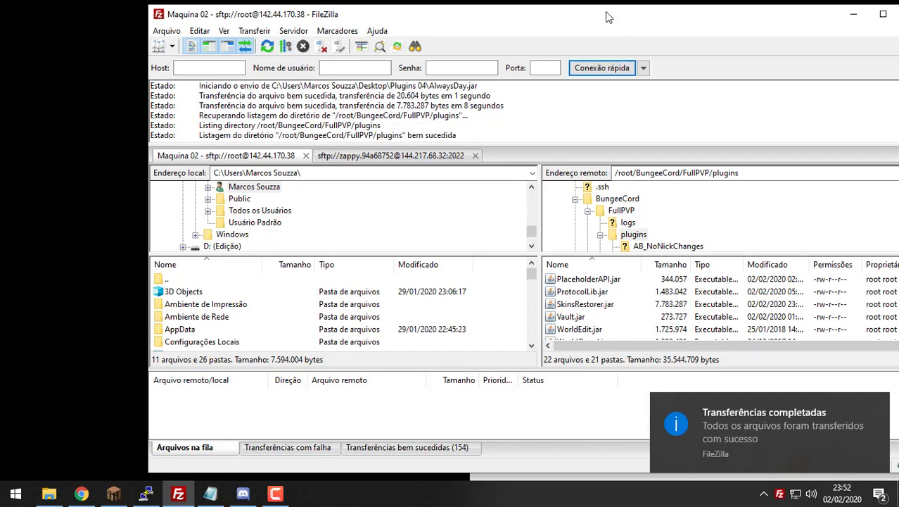
key(super+Down)
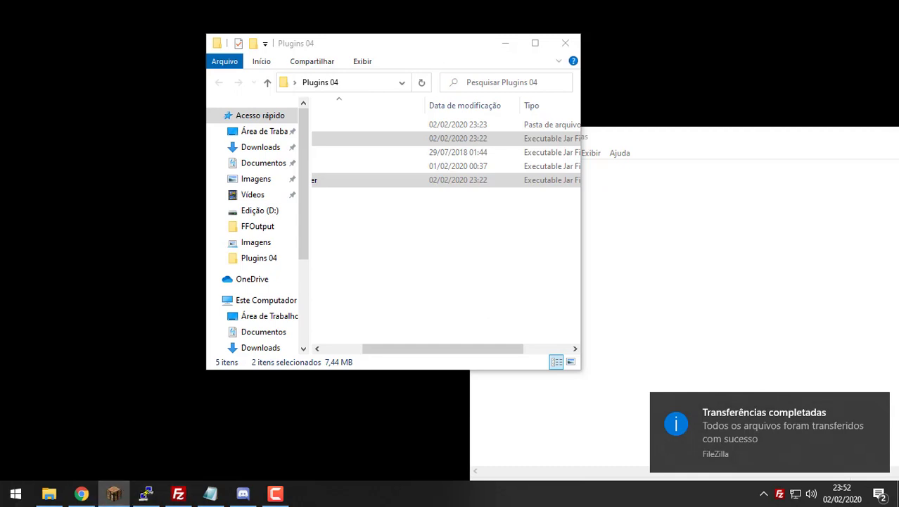
Step: Stop the server with /stop and check the console and FileZilla windows
click(113, 494)
text(/sto)
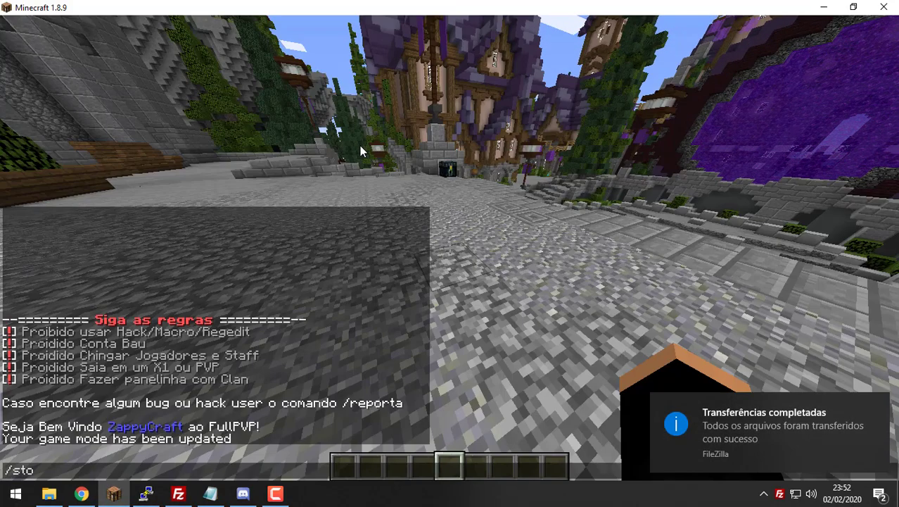
text(p)
key(Return)
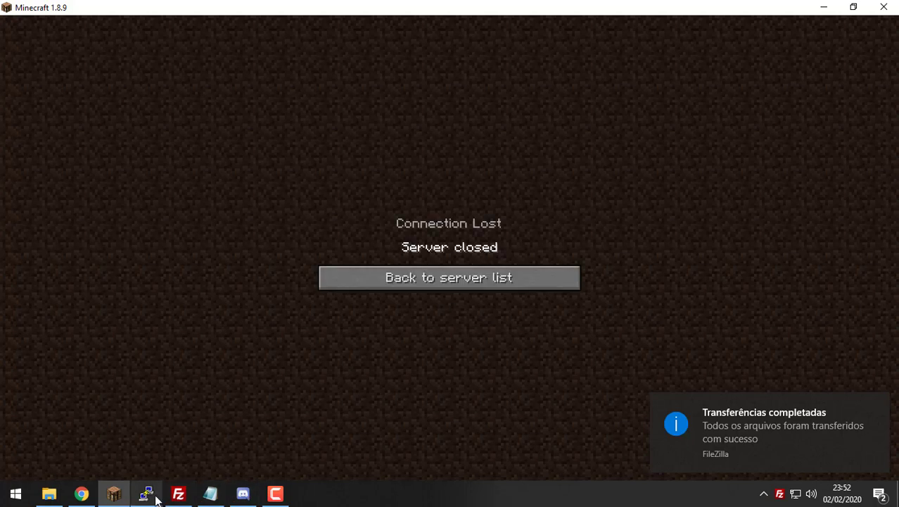
click(149, 495)
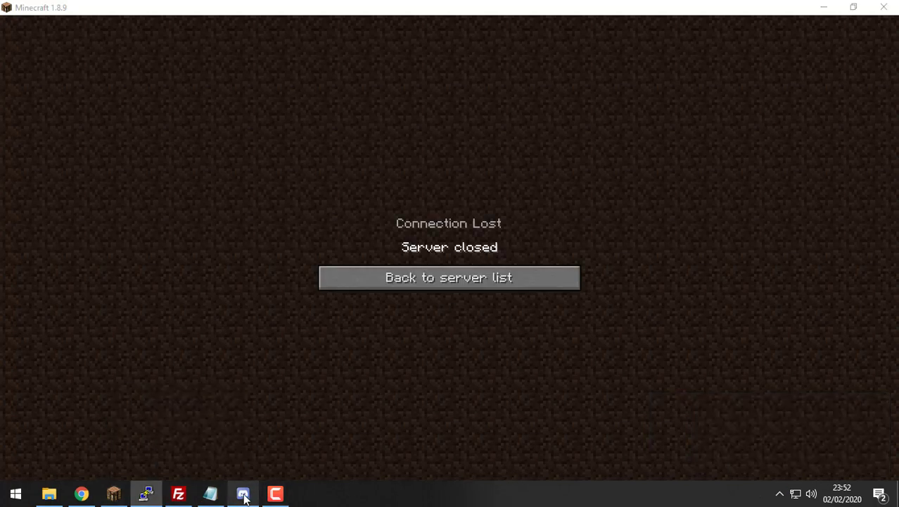
click(178, 494)
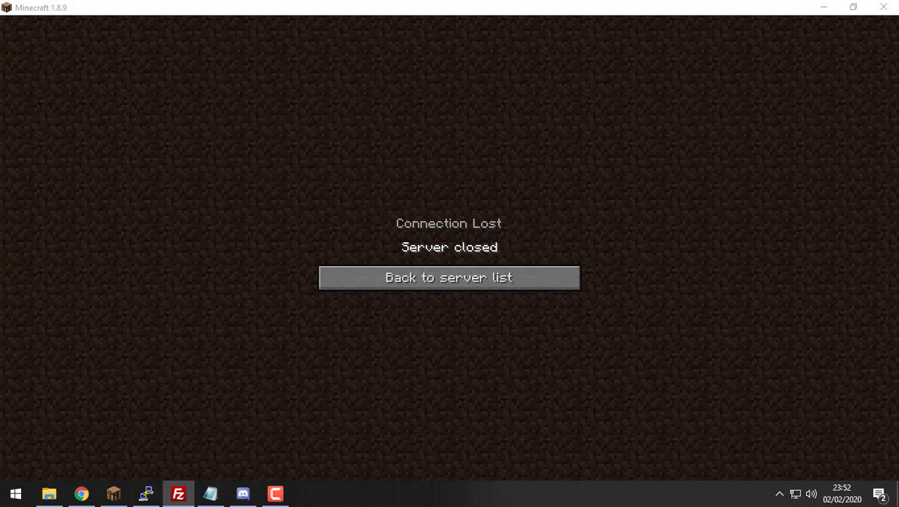
click(146, 494)
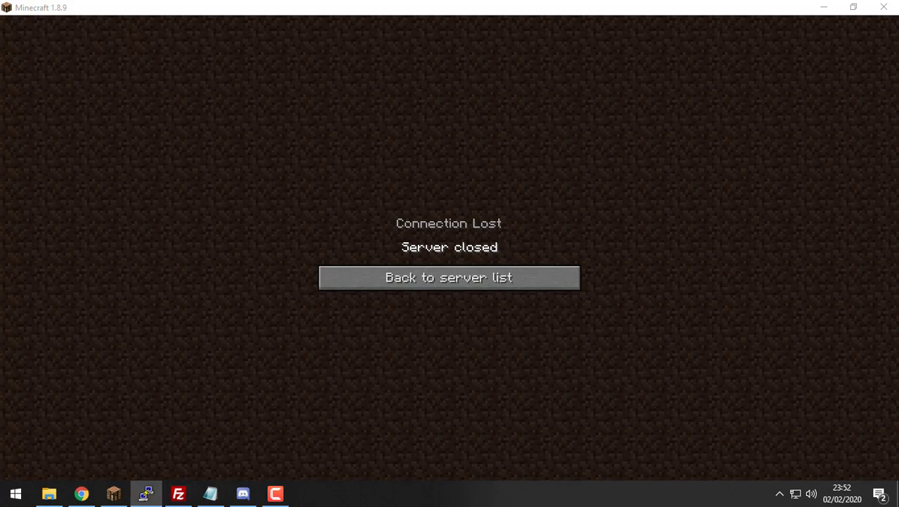
Step: Back in Minecraft, return to the multiplayer server list and refresh it
click(452, 262)
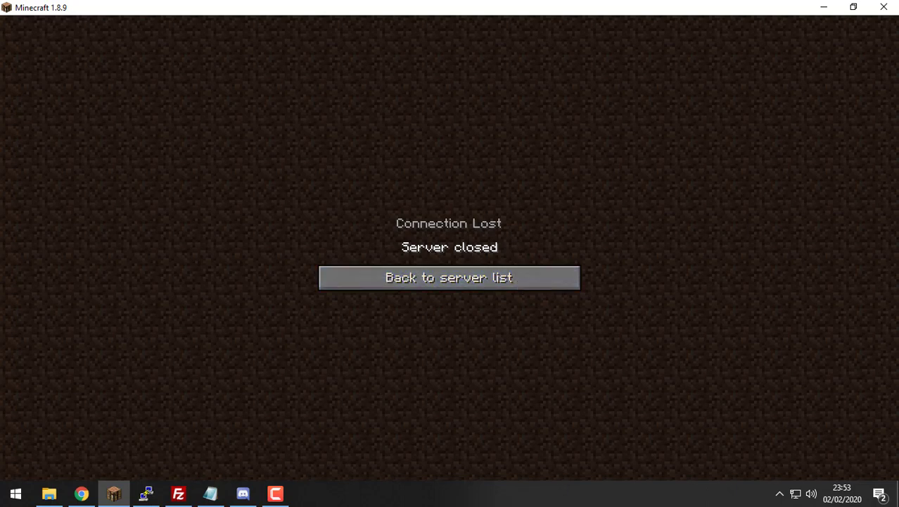
click(551, 284)
click(500, 457)
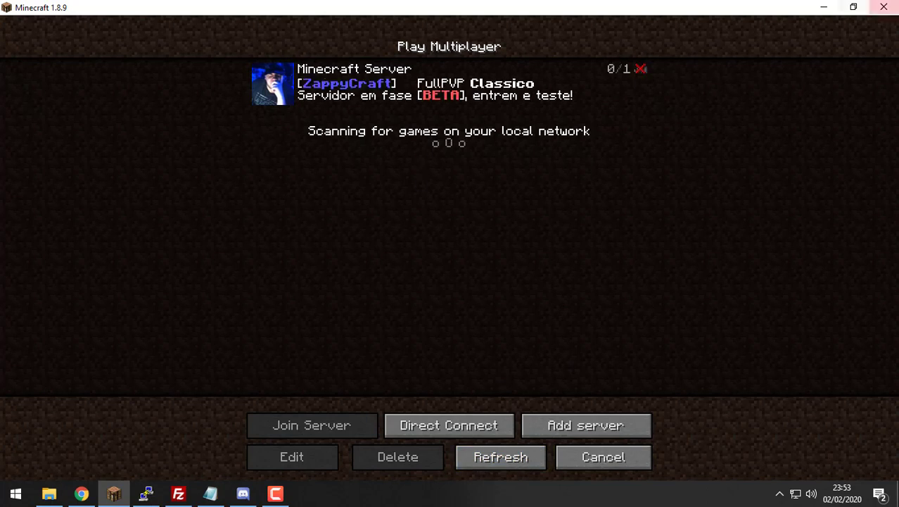
Step: Confirm the Done startup line in PuTTY, then join the FullPVP server in Minecraft
key(alt+Tab)
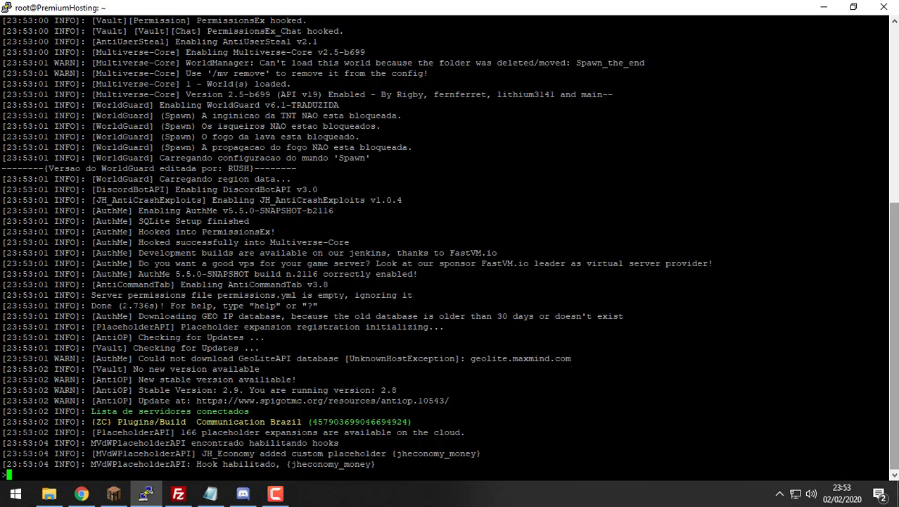
drag(118, 305, 155, 305)
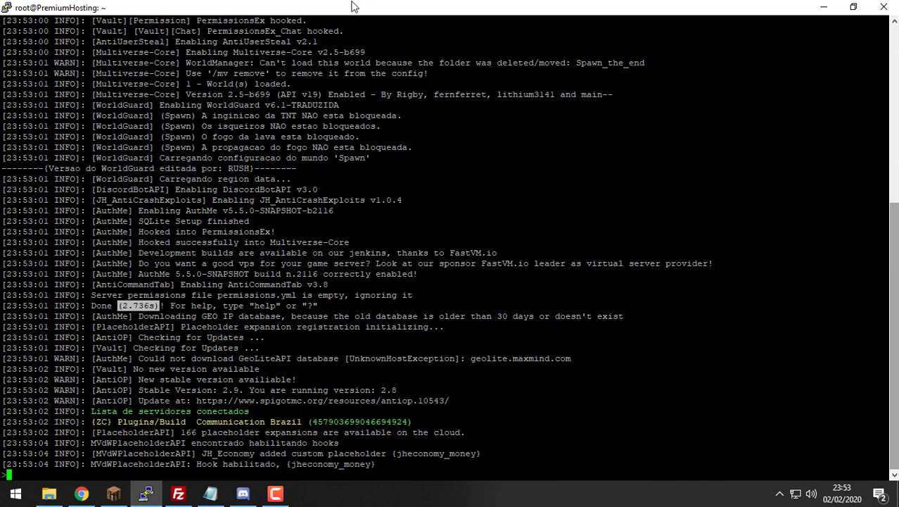
key(alt+Tab)
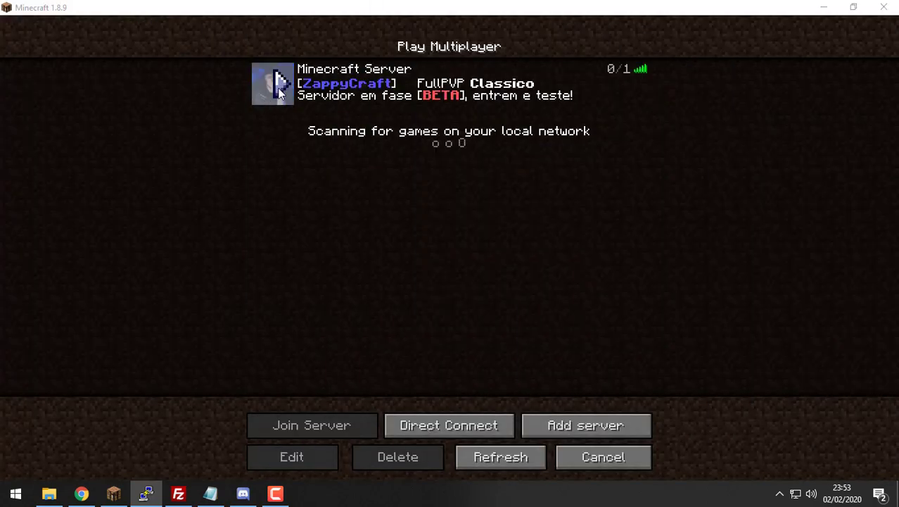
click(282, 91)
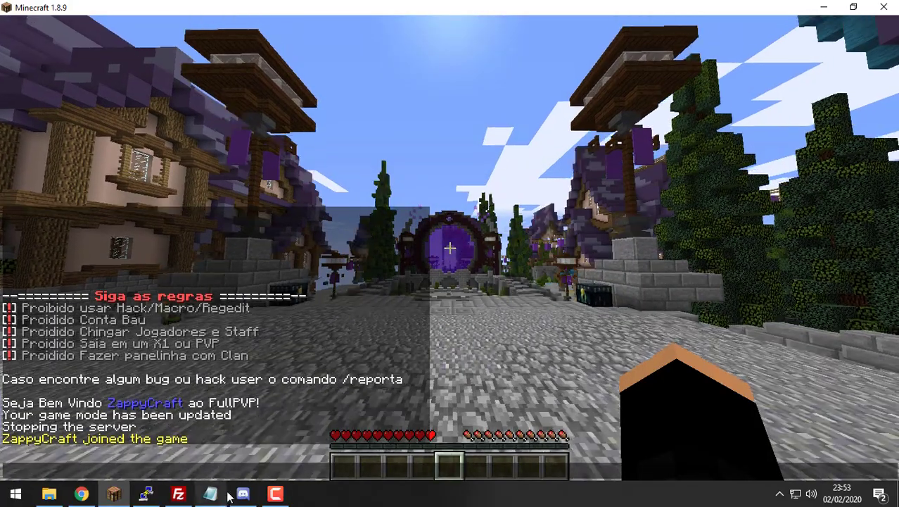
Step: Send the sign-in command through chat to log in to the server
key(t)
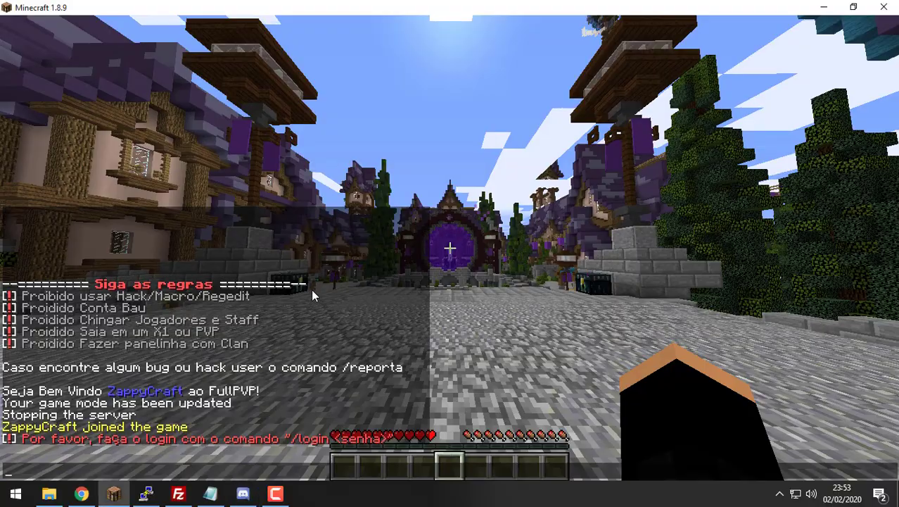
text(/gamemode 1)
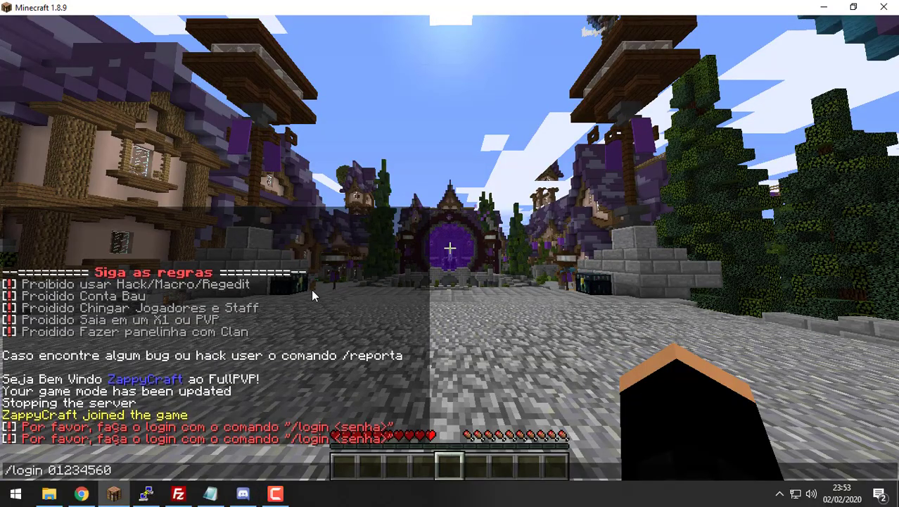
key(Return)
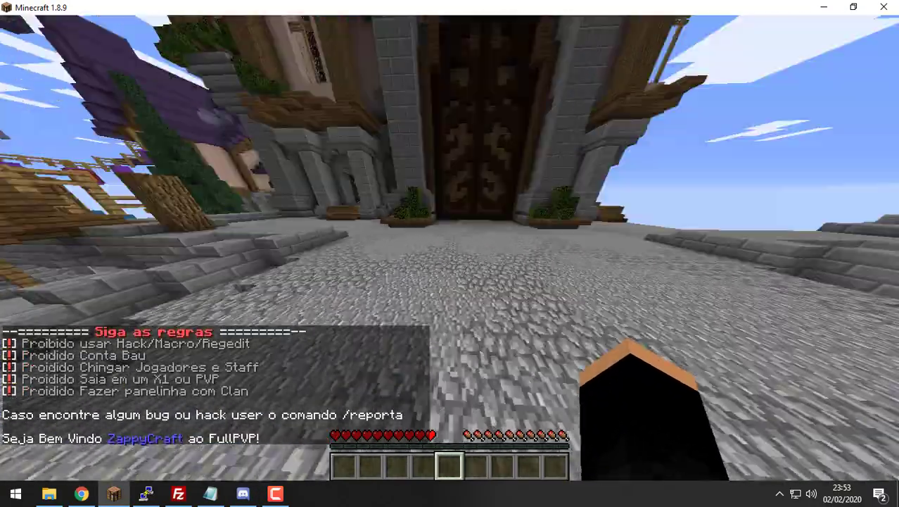
Step: Walk around the purple-portal plaza, briefly toggling third-person view with F5
key(w)
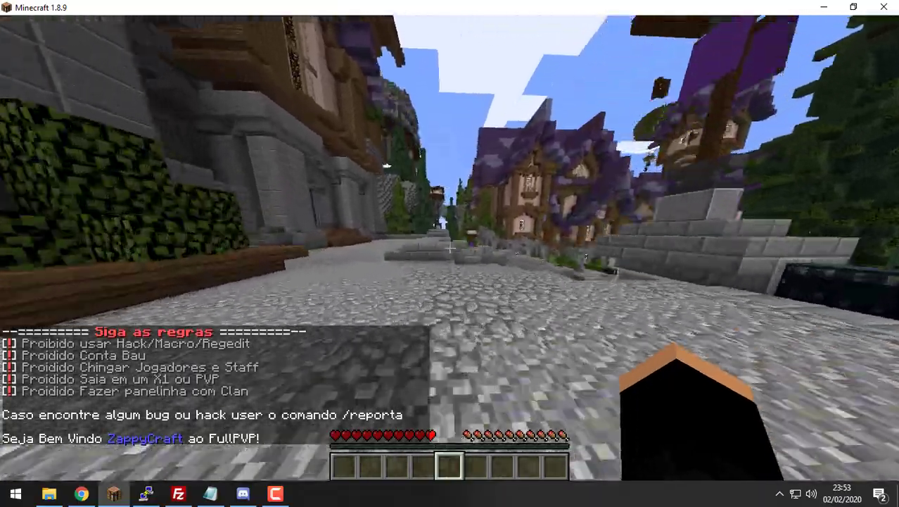
key(w)
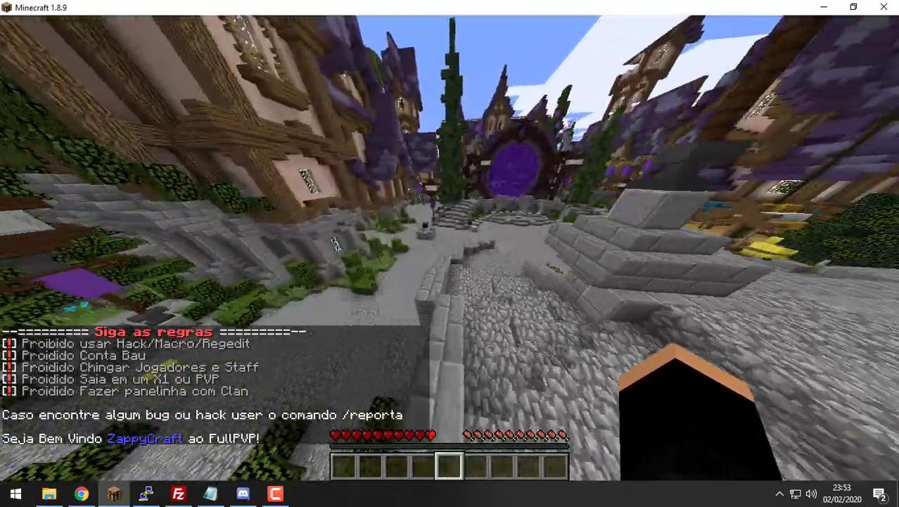
key(w)
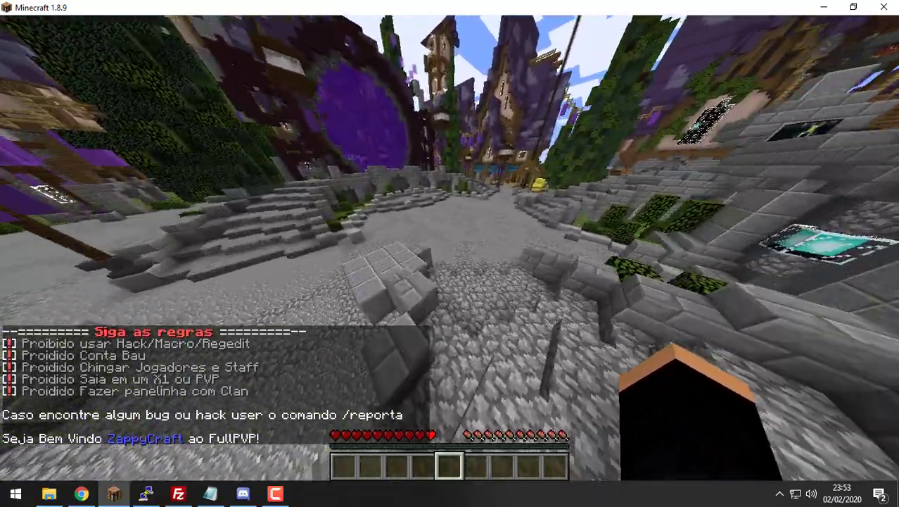
key(w)
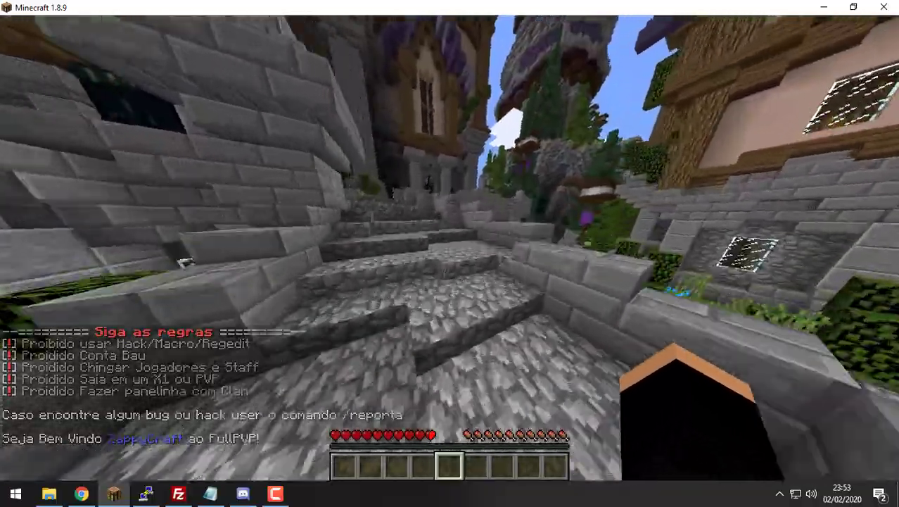
key(w)
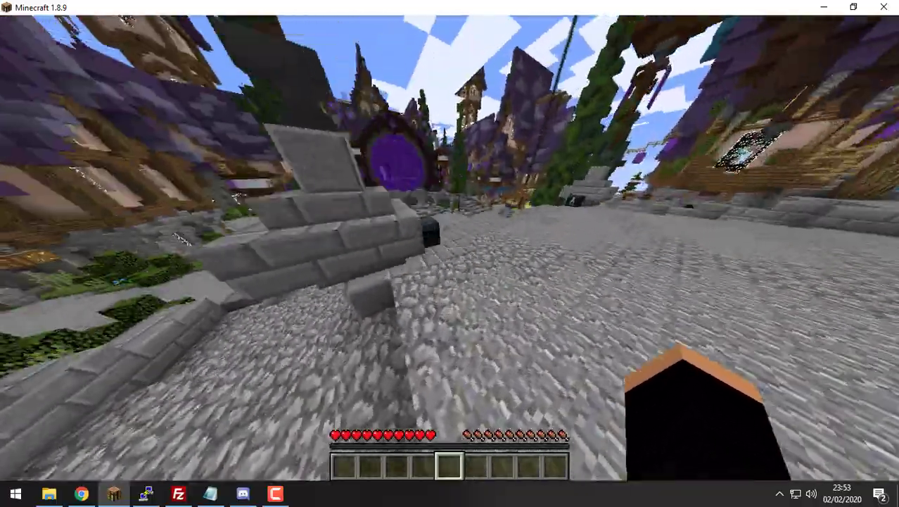
key(w)
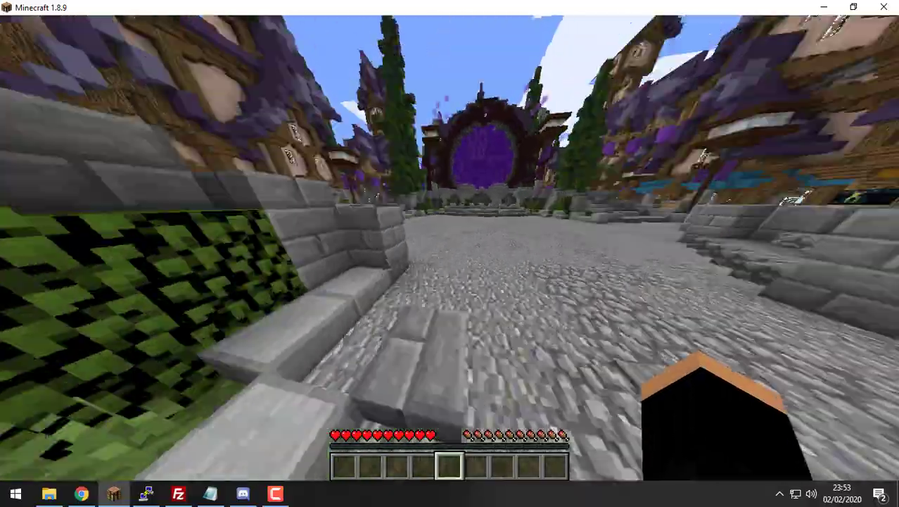
key(w)
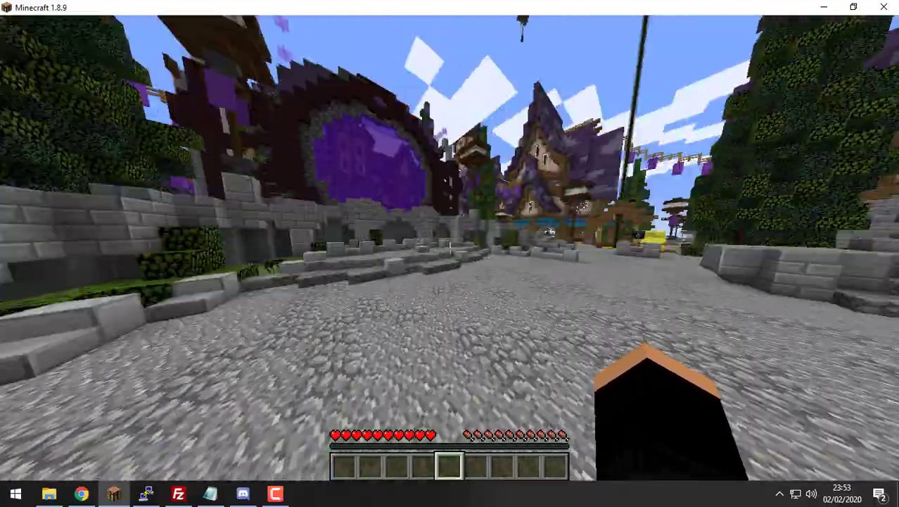
key(F5)
key(F5)
key(w)
key(F5)
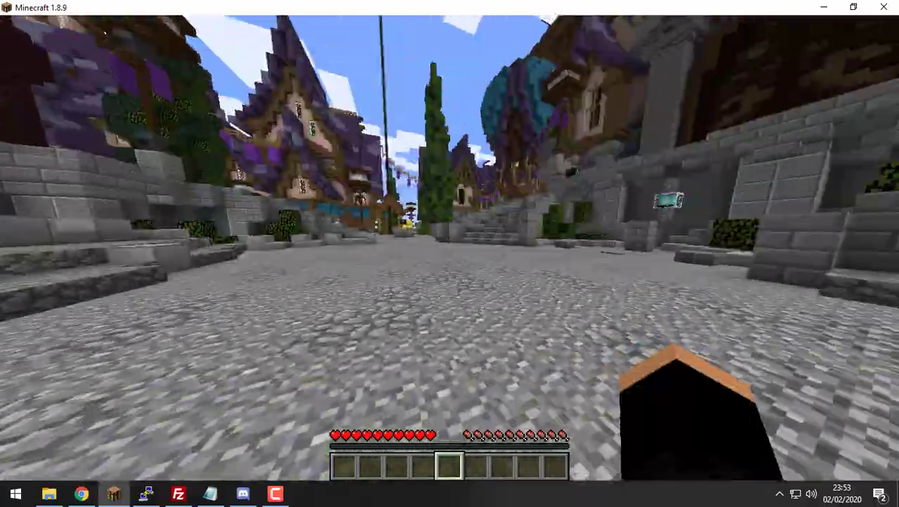
key(w)
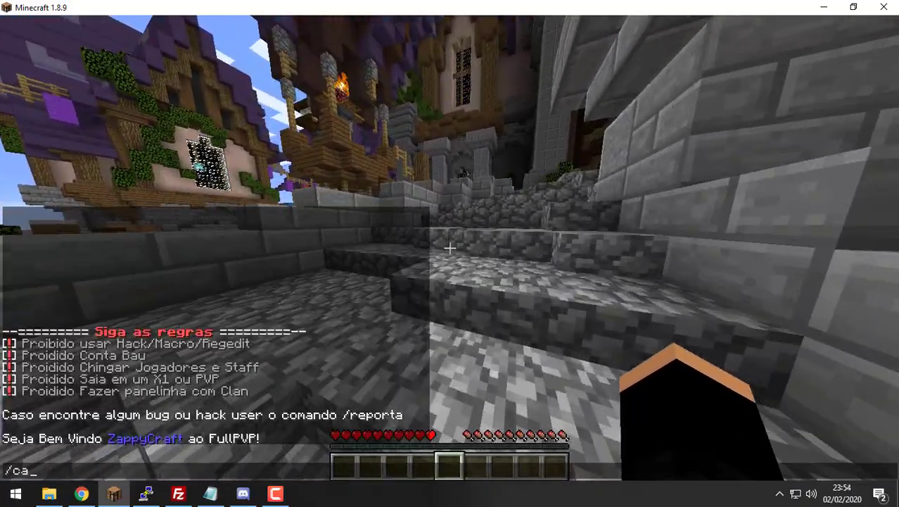
Step: Send /calm for calm weather, then walk through the portal plaza up the castle stairs
key(Return)
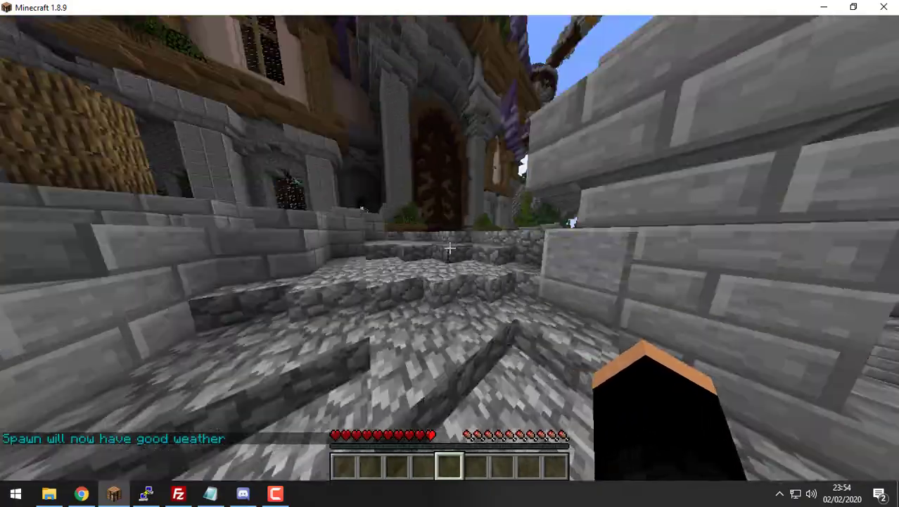
key(t)
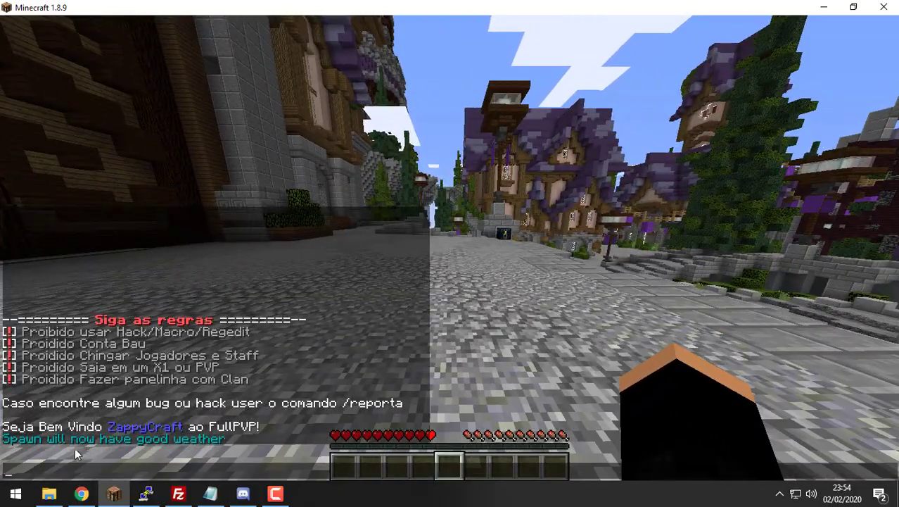
key(Escape)
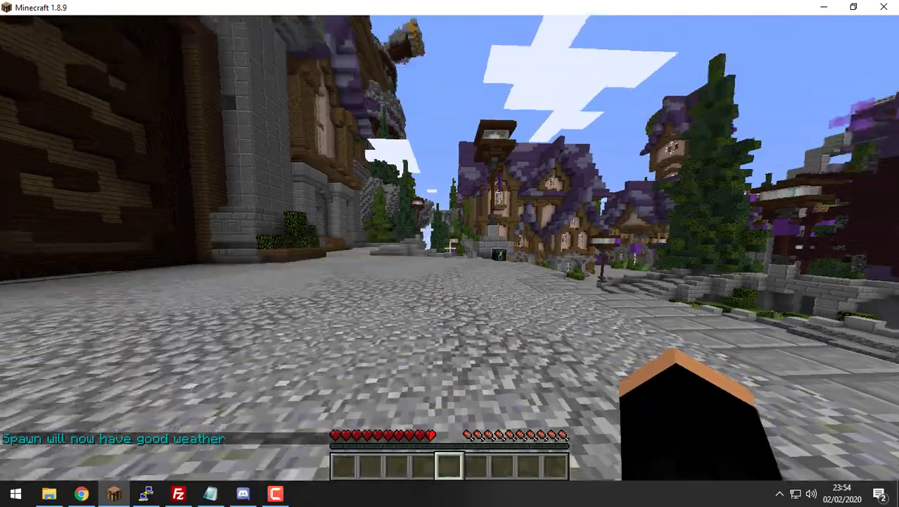
key(w)
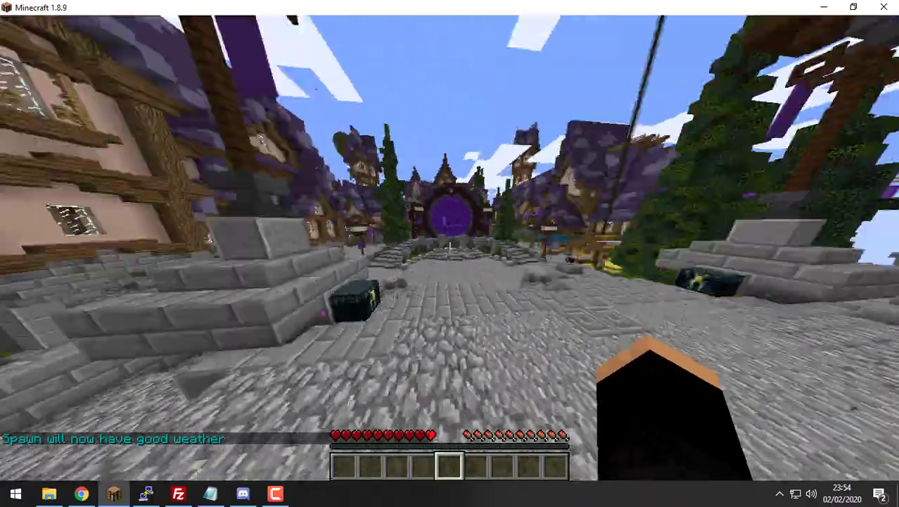
key(w)
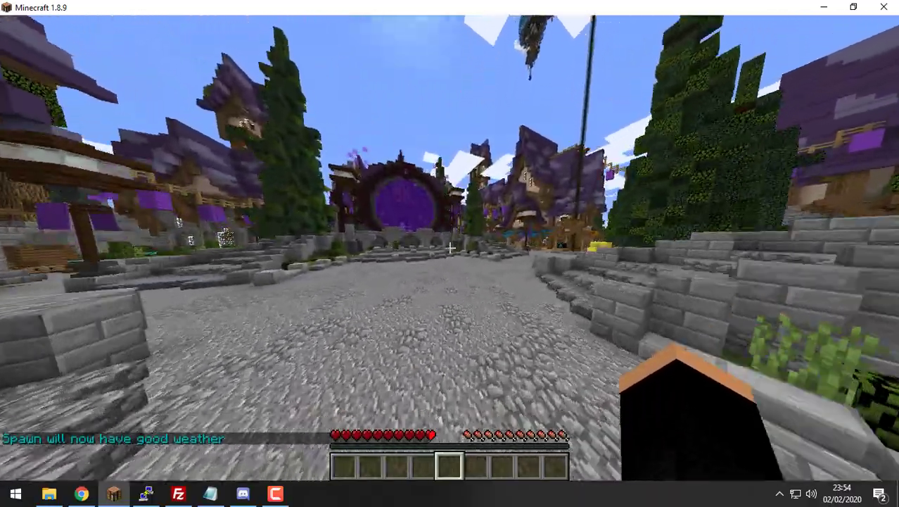
key(w)
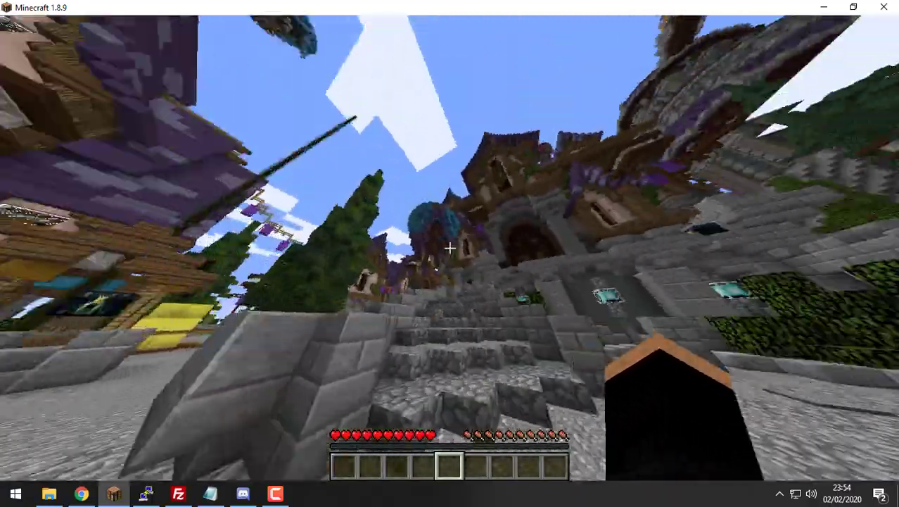
key(w)
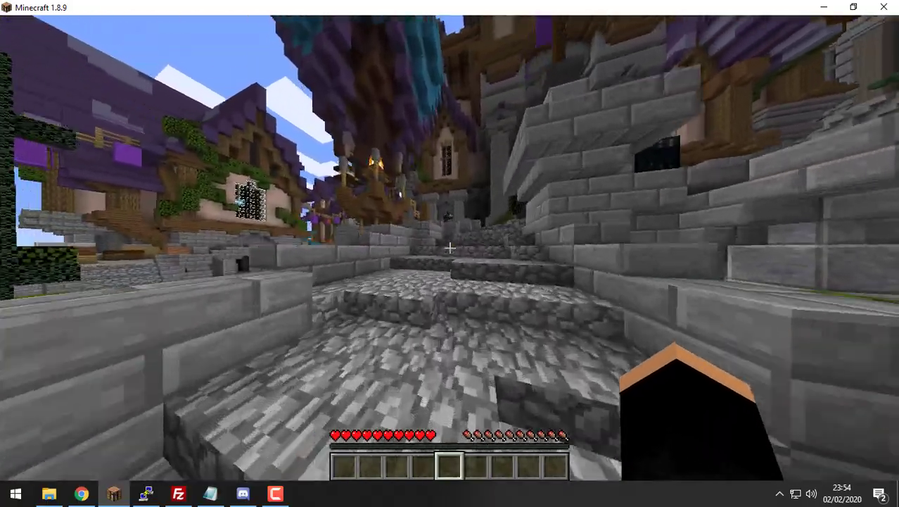
text(w)
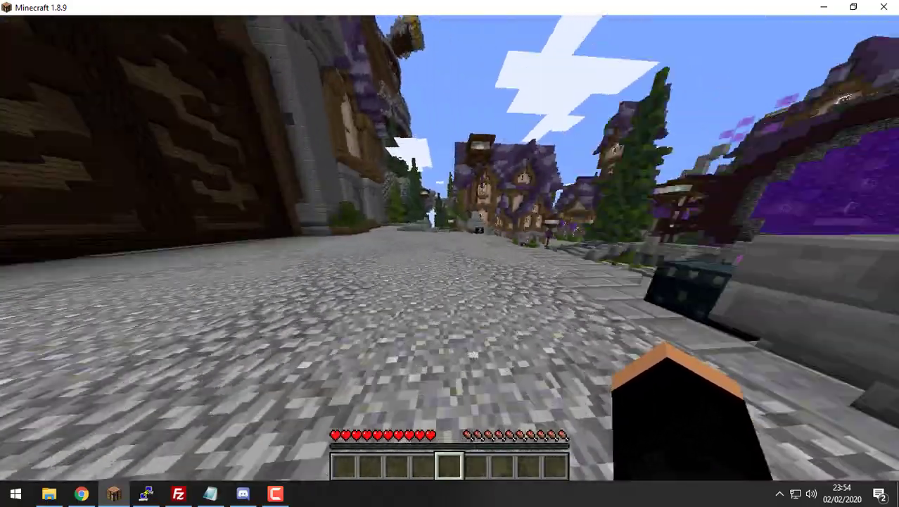
text(/calm)
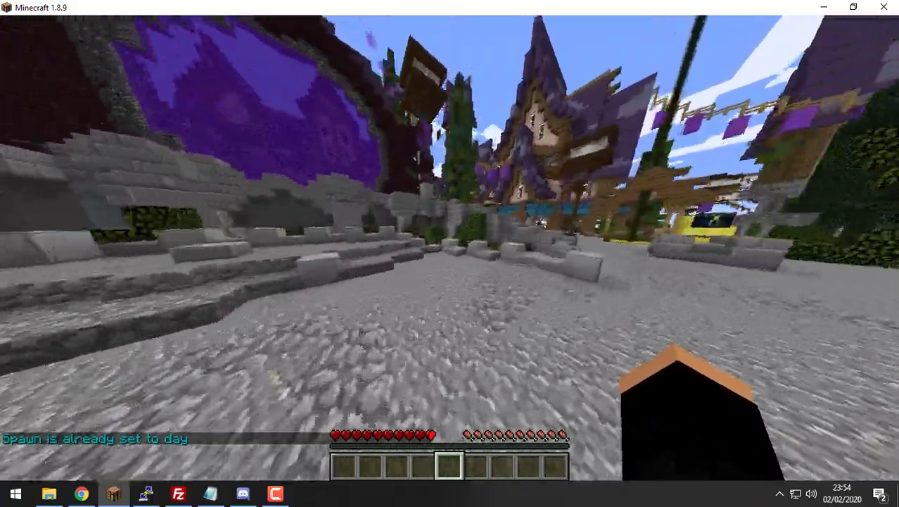
Step: Walk from the stone steps past the purple portal toward the tower, then open chat
key(w)
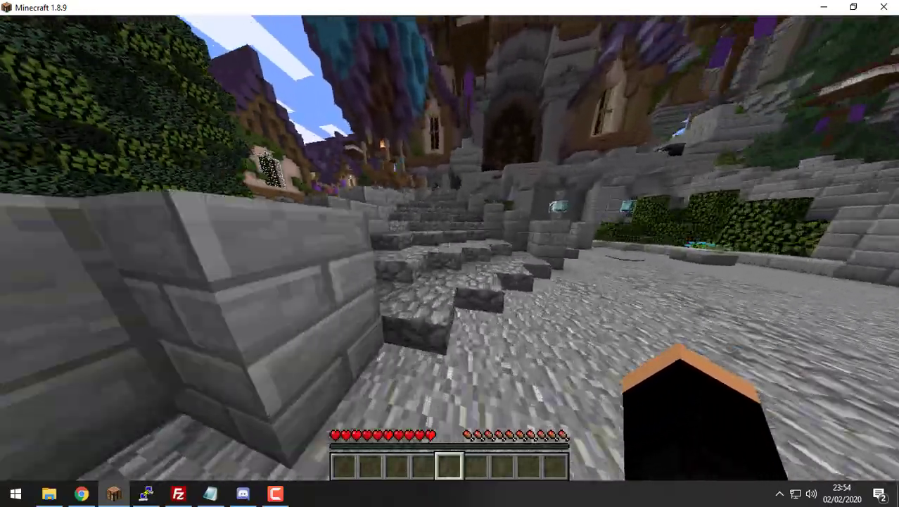
key(w)
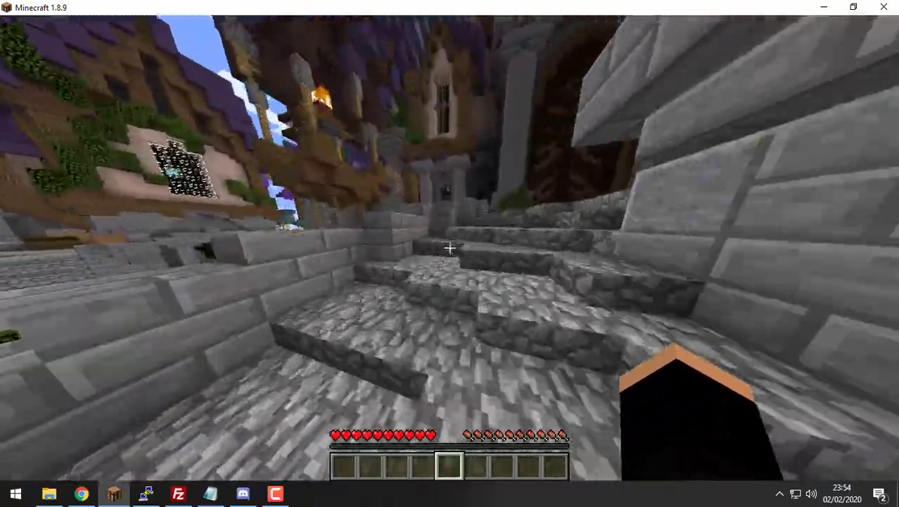
key(w)
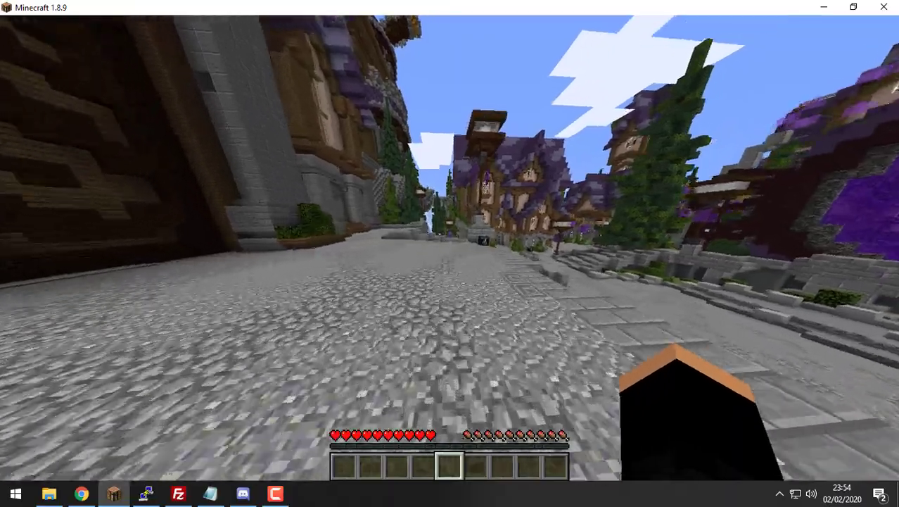
key(w)
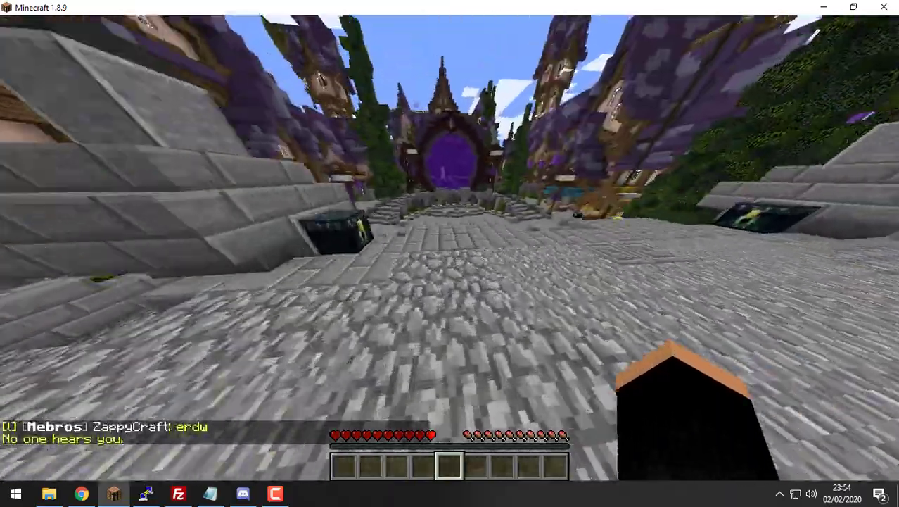
key(w)
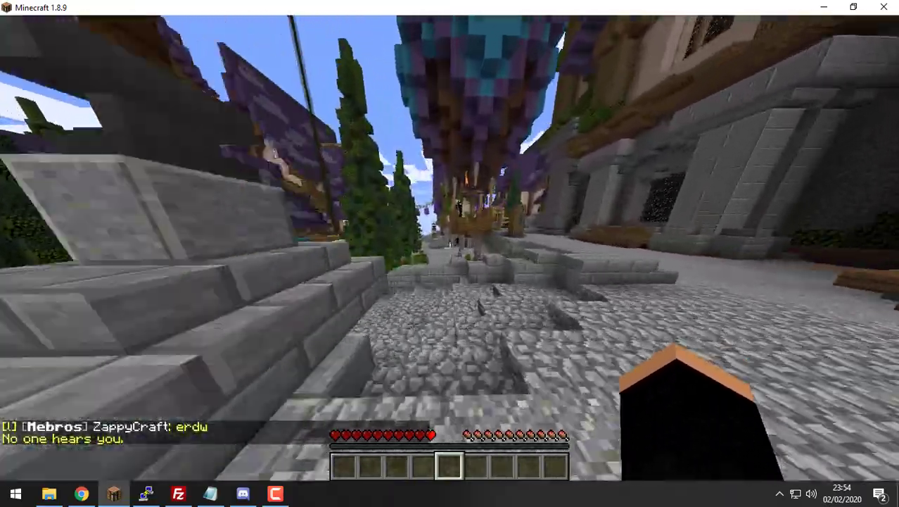
key(w)
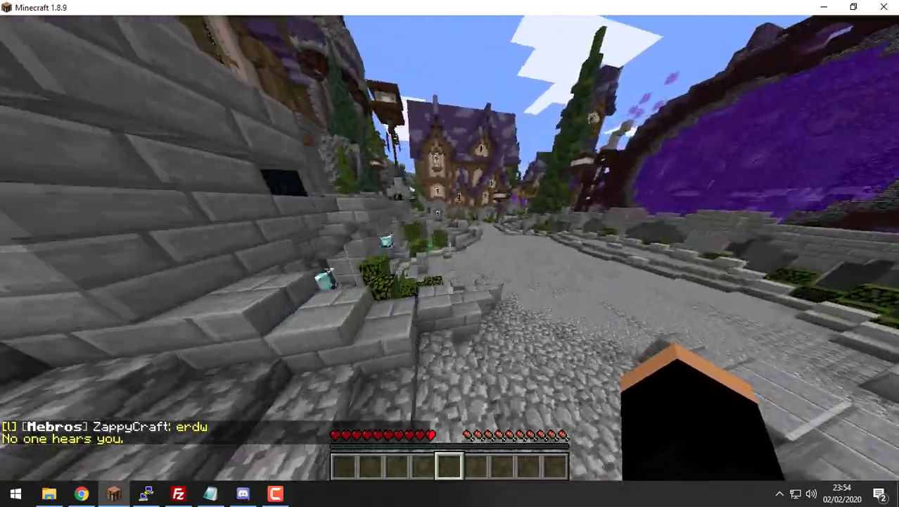
key(w)
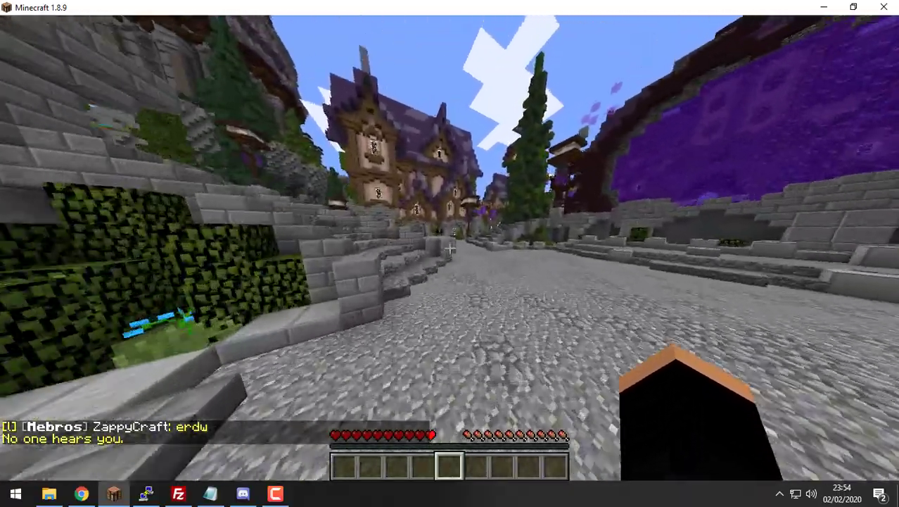
key(w)
key(t)
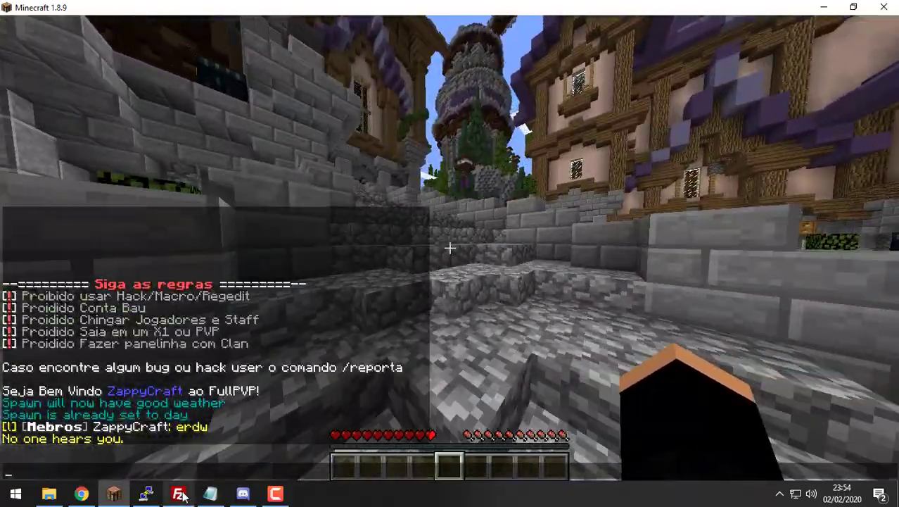
Step: Open permissions.yml from the remote PermissionsEx folder with Ver/Editar
click(180, 495)
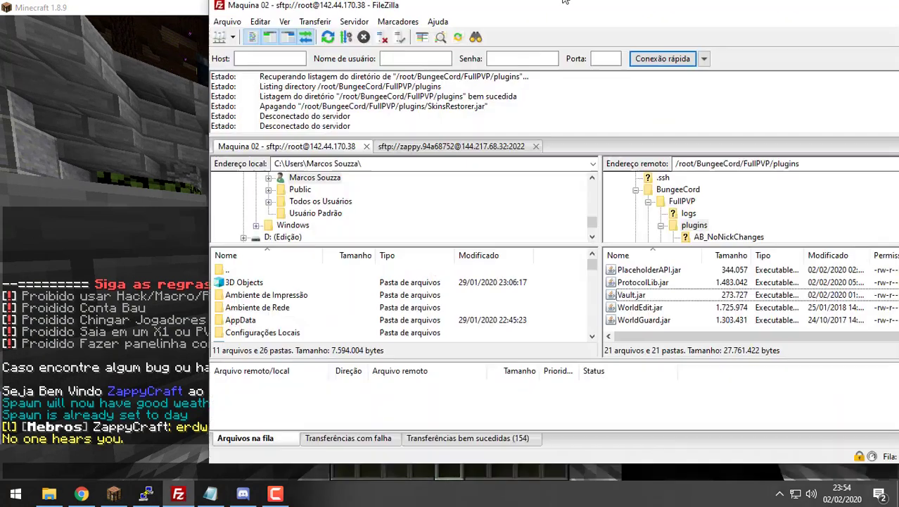
scroll(534, 282, up, 10)
scroll(534, 281, up, 1)
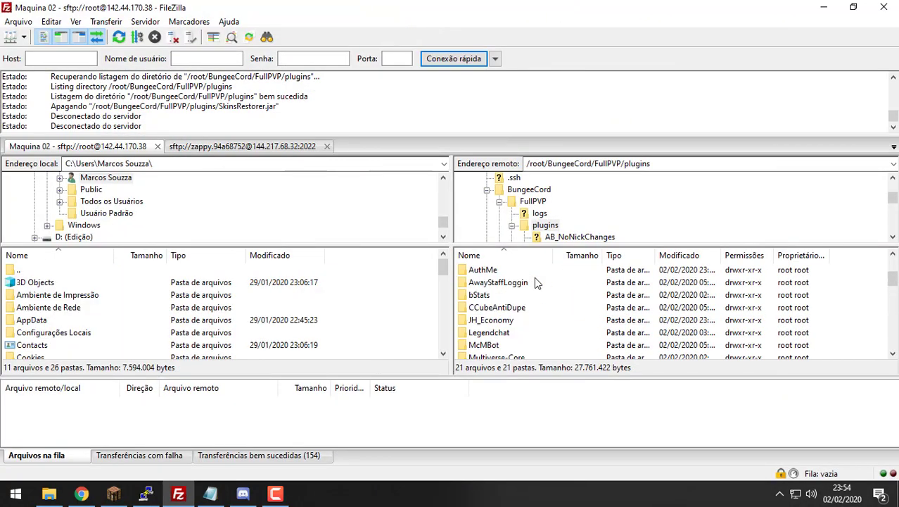
click(534, 282)
key(p)
key(Return)
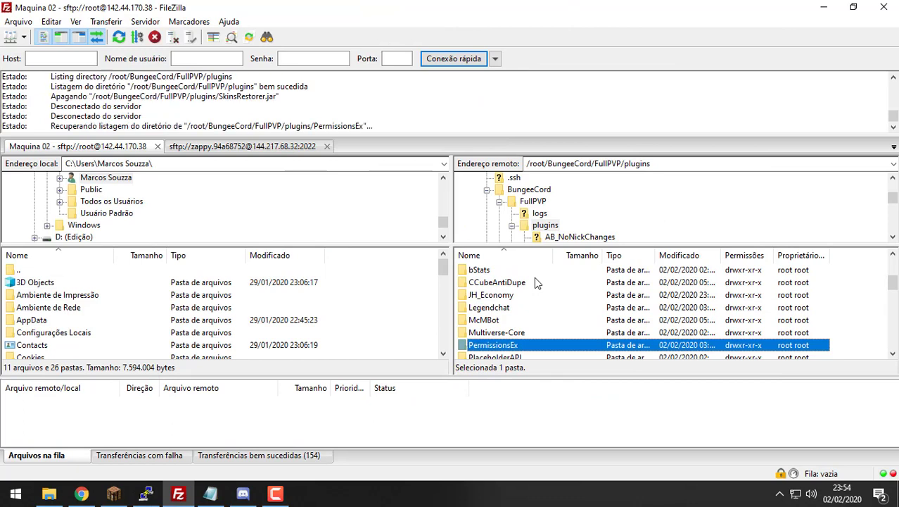
right_click(506, 309)
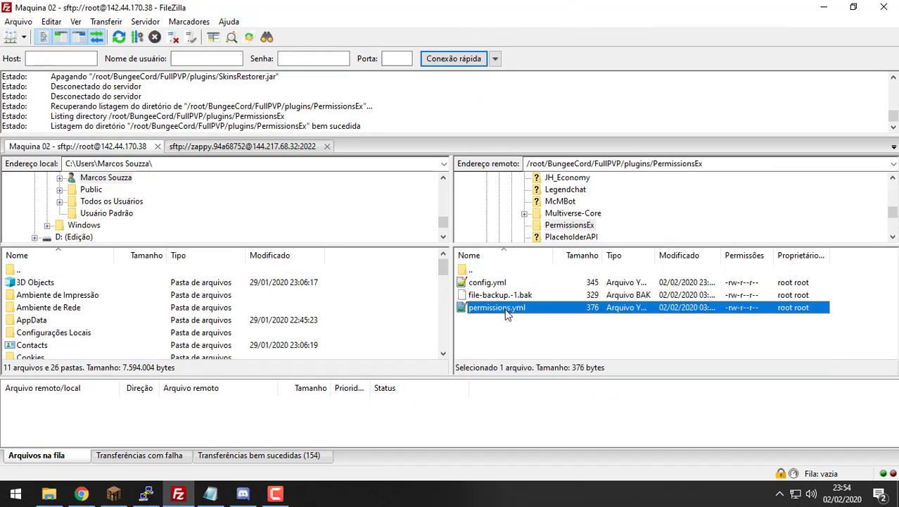
click(617, 177)
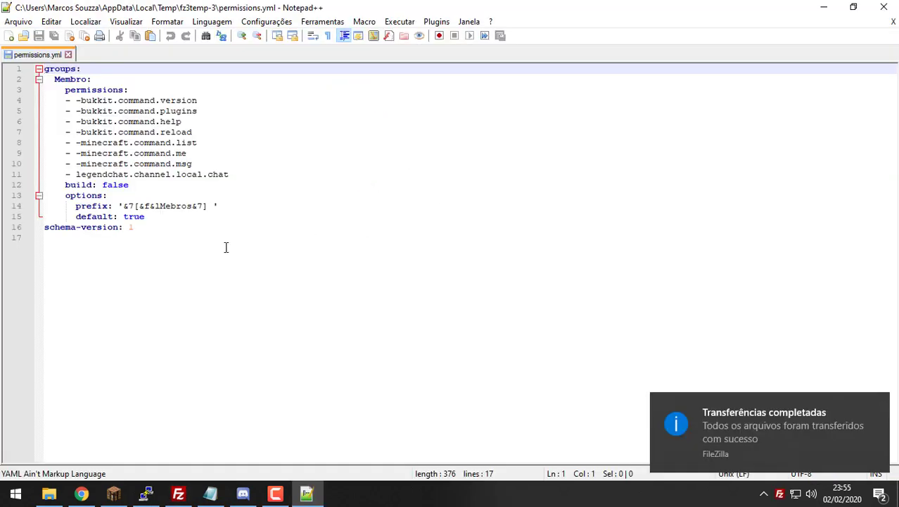
Step: Duplicate the Membro group block (lines 2–15) directly below it
drag(182, 218, 2, 83)
key(ctrl+c)
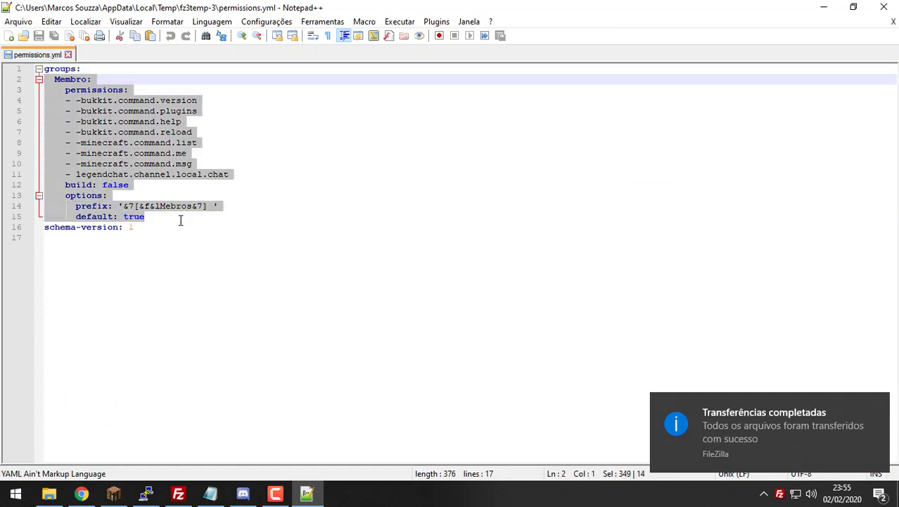
click(180, 220)
key(Return)
key(BackSpace)
key(BackSpace)
key(BackSpace)
key(BackSpace)
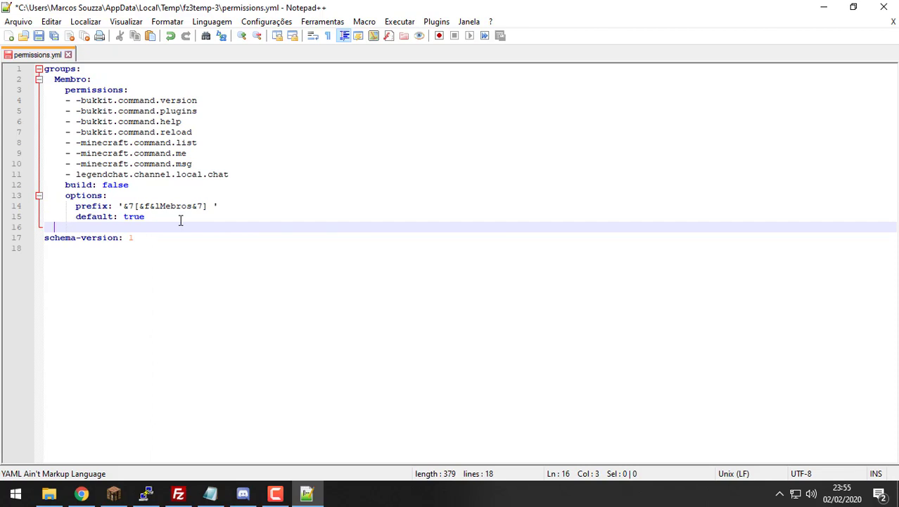
key(ctrl+v)
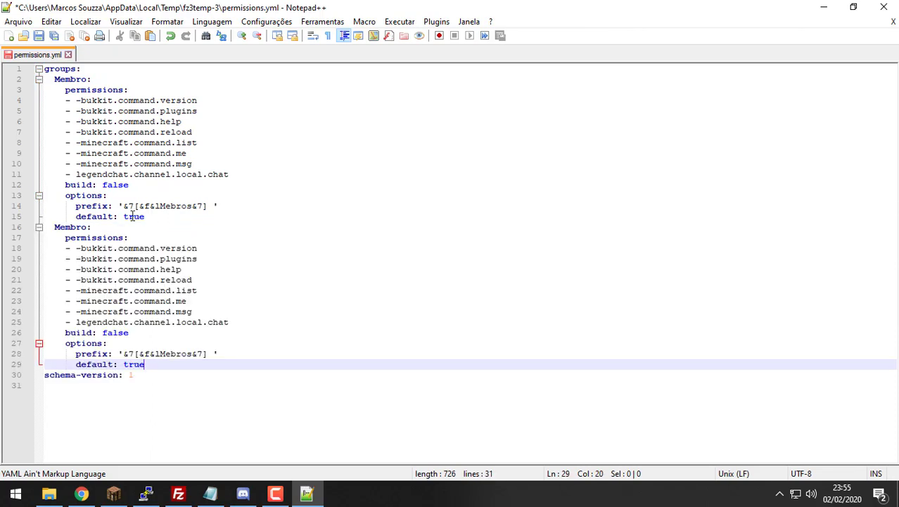
Step: Rename the duplicated group from Membro to Owner
double_click(71, 227)
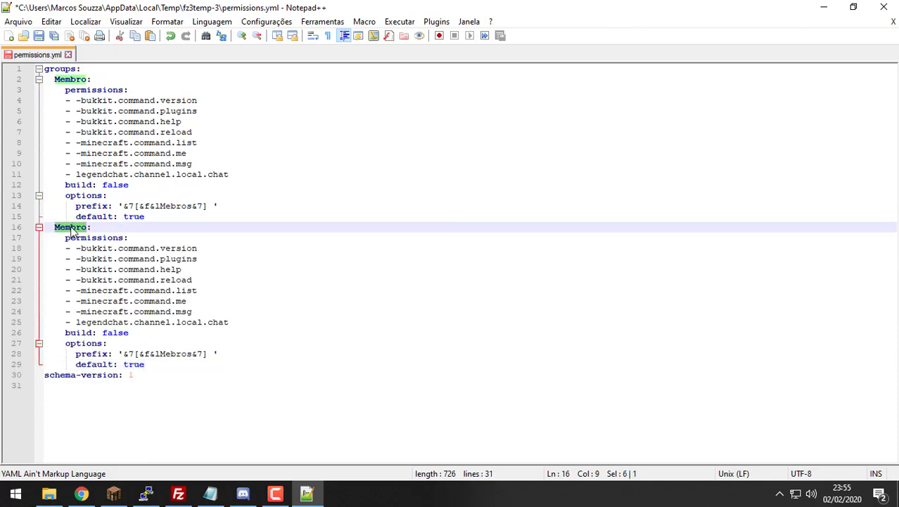
text(Mod)
key(BackSpace)
key(BackSpace)
key(BackSpace)
text(M:)
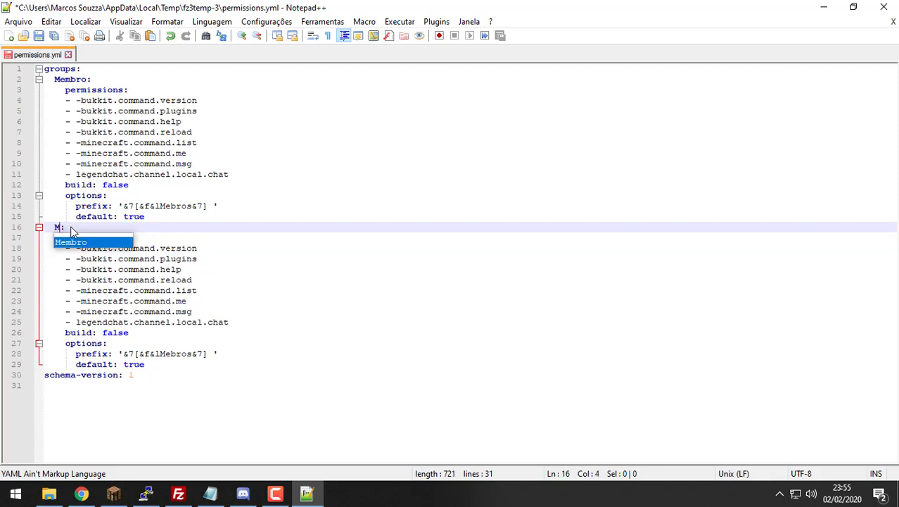
text(aste)
key(BackSpace)
key(BackSpace)
key(BackSpace)
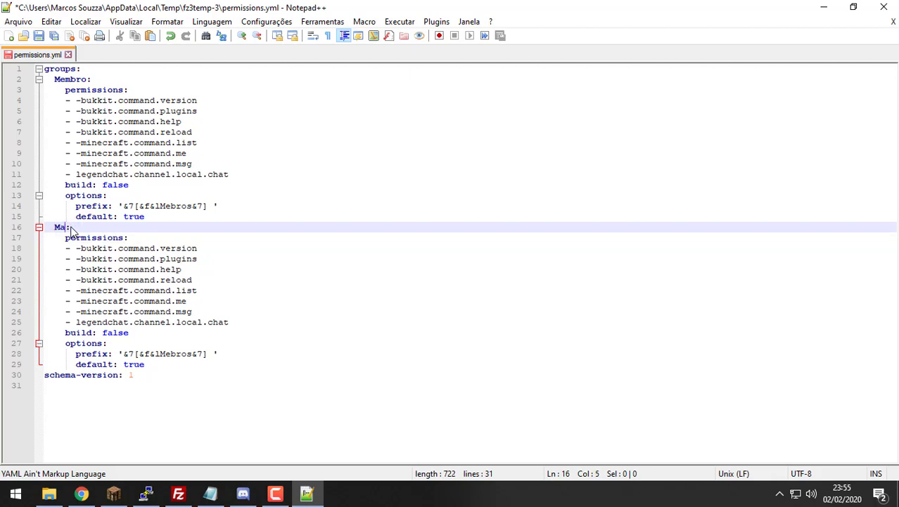
key(BackSpace)
key(BackSpace)
text(Owner)
Step: Replace the Owner group's permission entries with '*' and compare against Membro's
drag(239, 321, 77, 245)
text(')
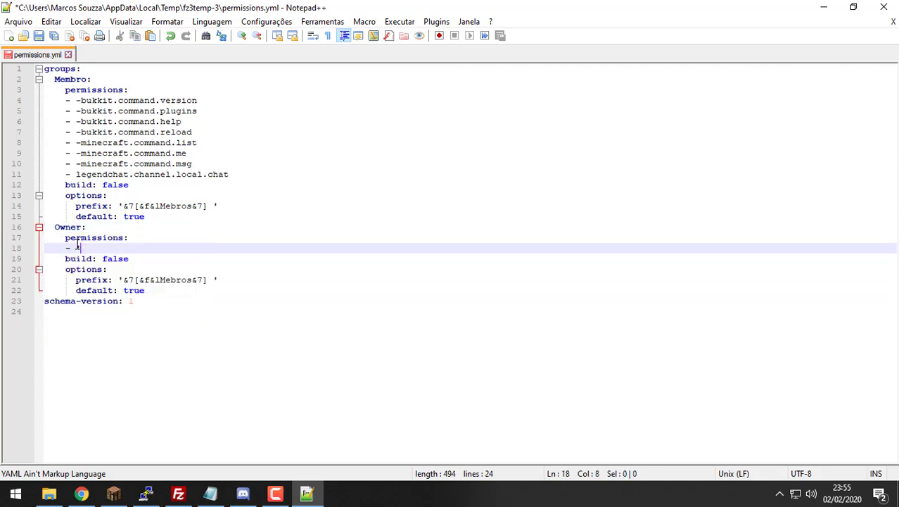
text(*')
drag(128, 247, 36, 229)
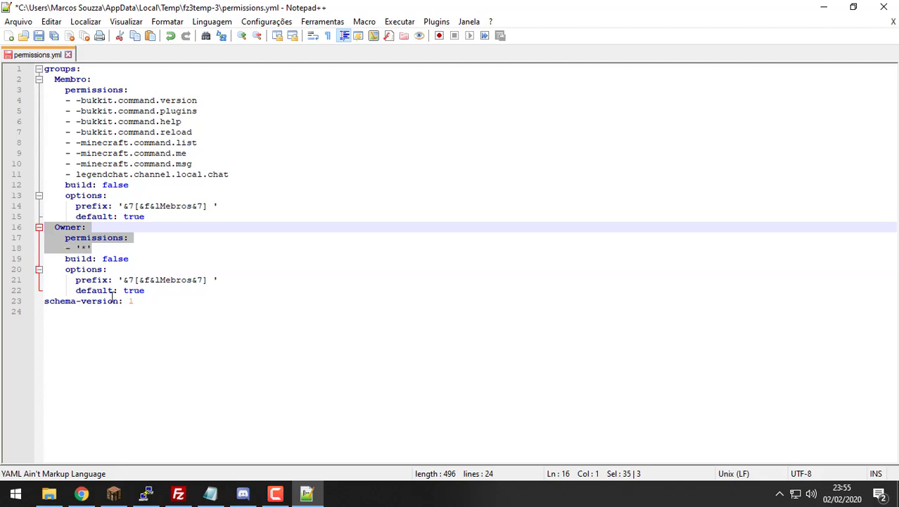
click(125, 256)
click(145, 240)
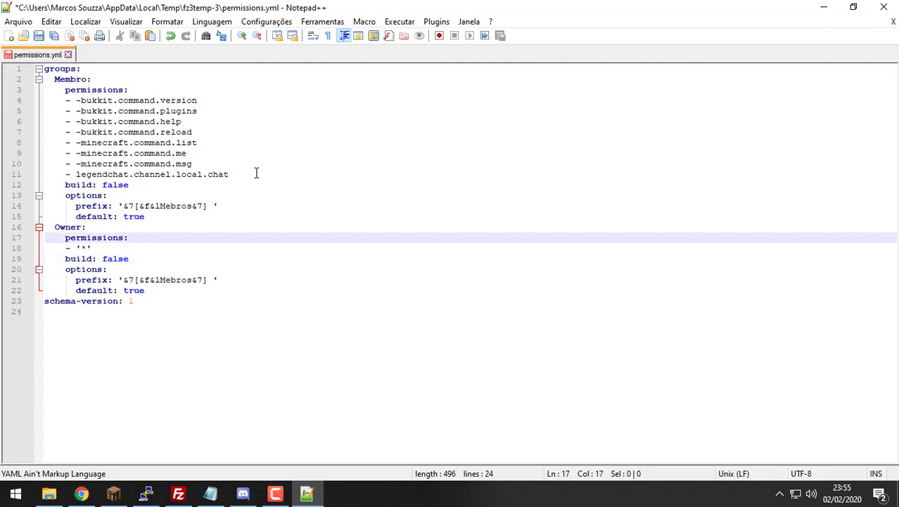
drag(255, 175, 124, 113)
drag(123, 246, 44, 239)
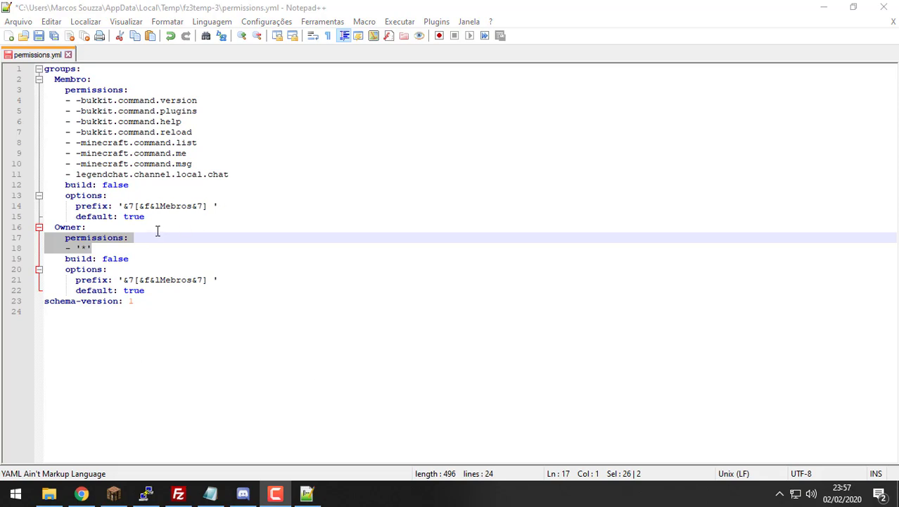
Step: Add an 'inheritance:' key with an empty list entry under Owner's '*' permission
click(230, 280)
key(Up)
key(Up)
key(Up)
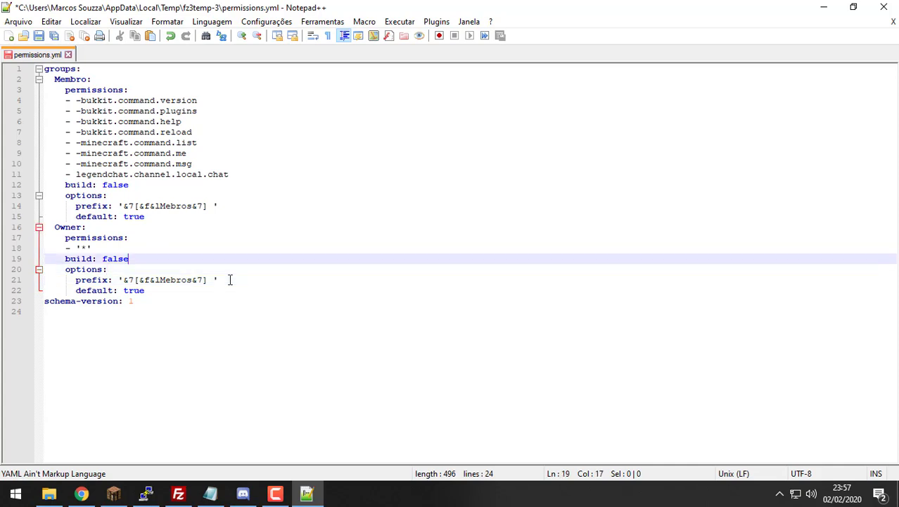
key(Return)
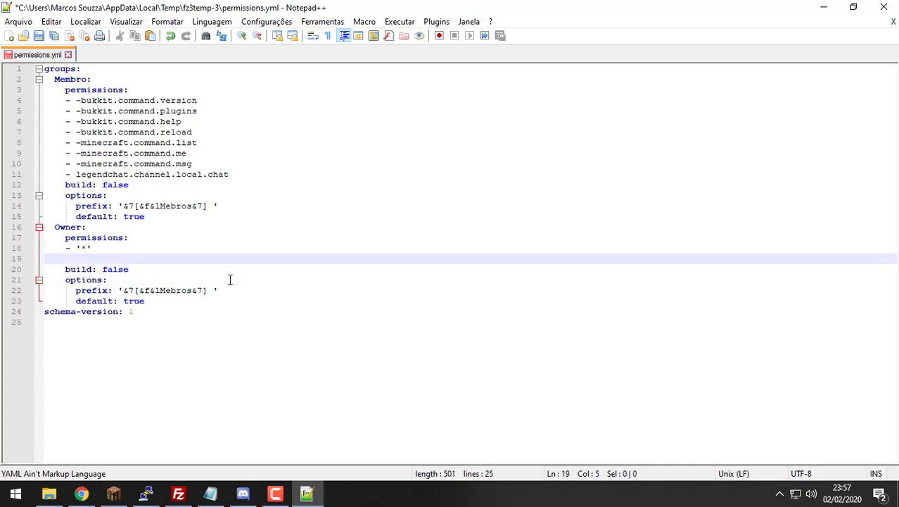
text(inheritance)
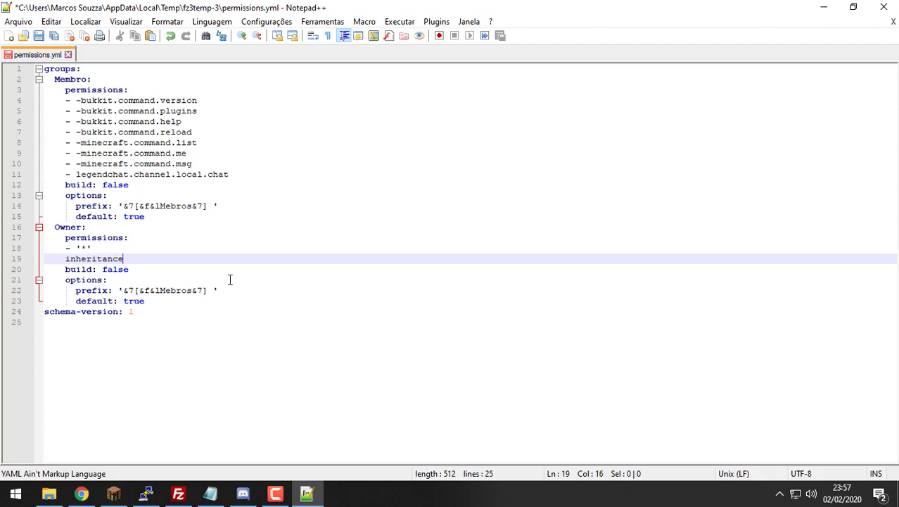
text(:)
key(Return)
text(-)
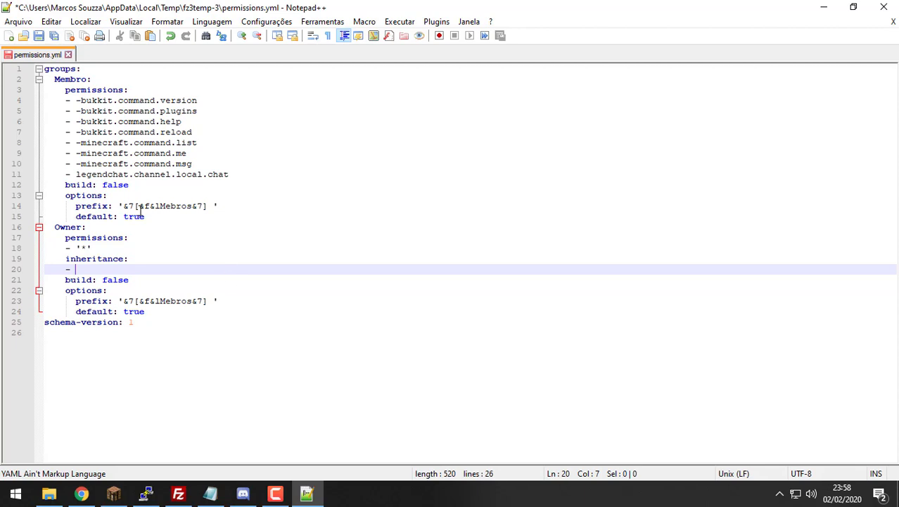
Step: Fill the inheritance entry with Membro and review both group blocks
drag(231, 174, 39, 101)
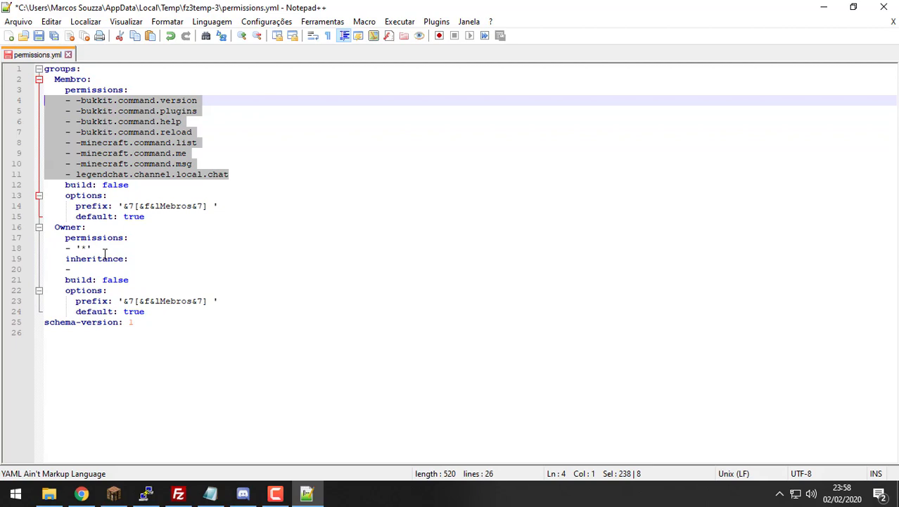
click(92, 279)
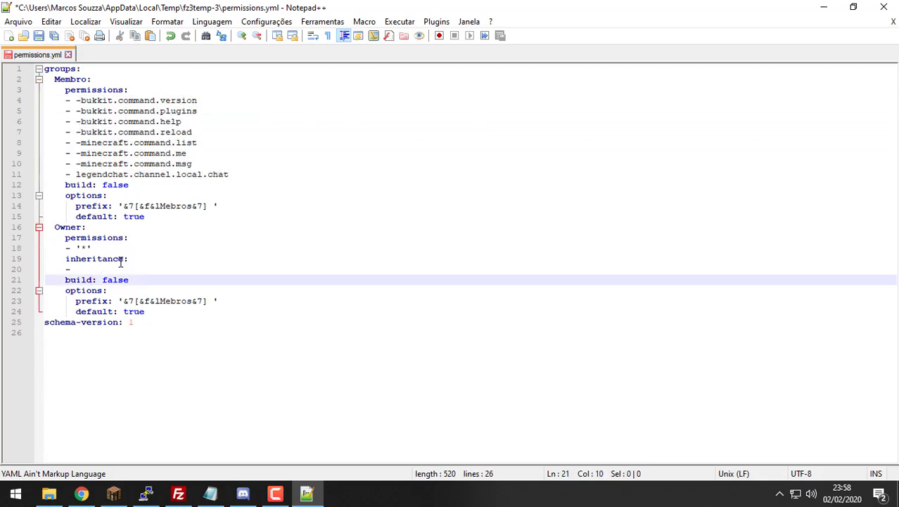
drag(120, 259, 66, 260)
click(86, 268)
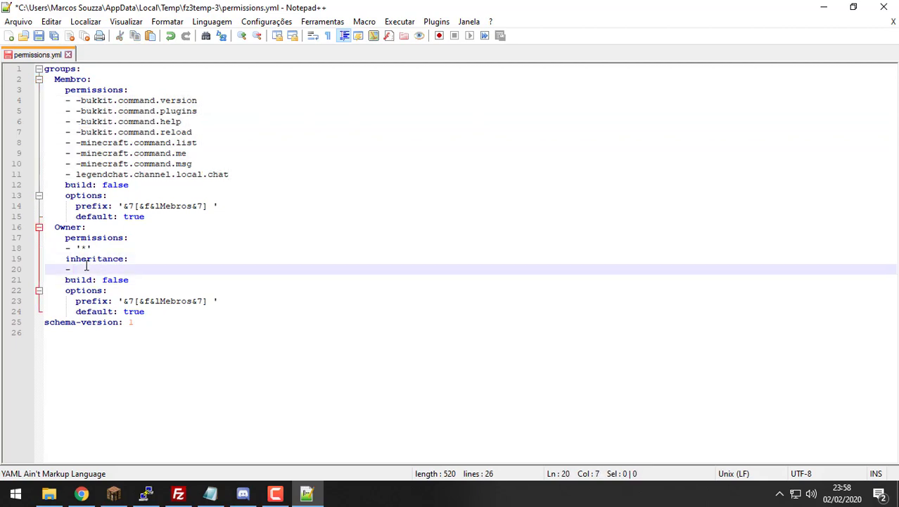
text(Membros)
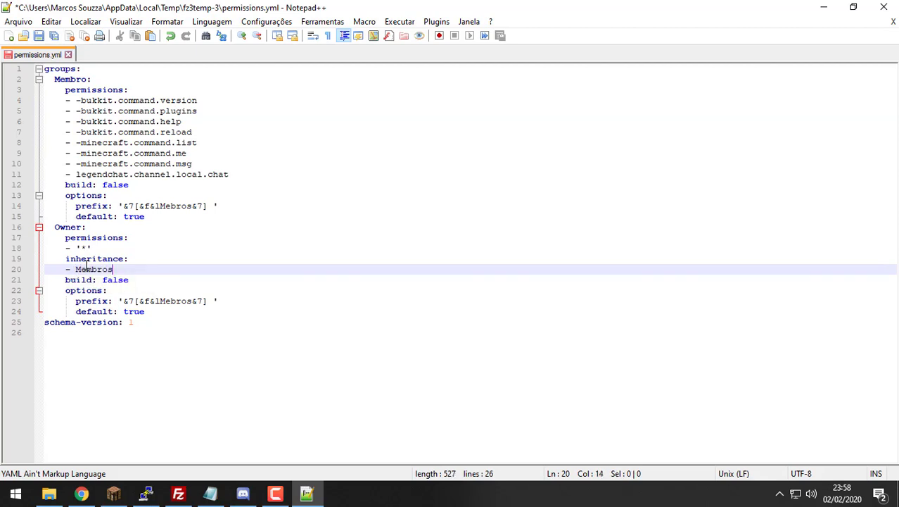
key(BackSpace)
drag(235, 176, 55, 122)
drag(145, 272, 26, 228)
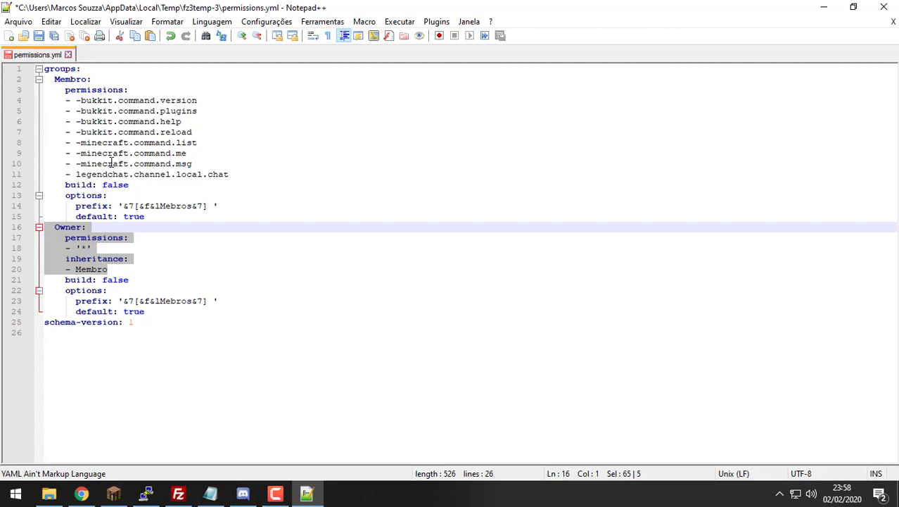
Step: Change the Owner group's build value from false to true
click(76, 238)
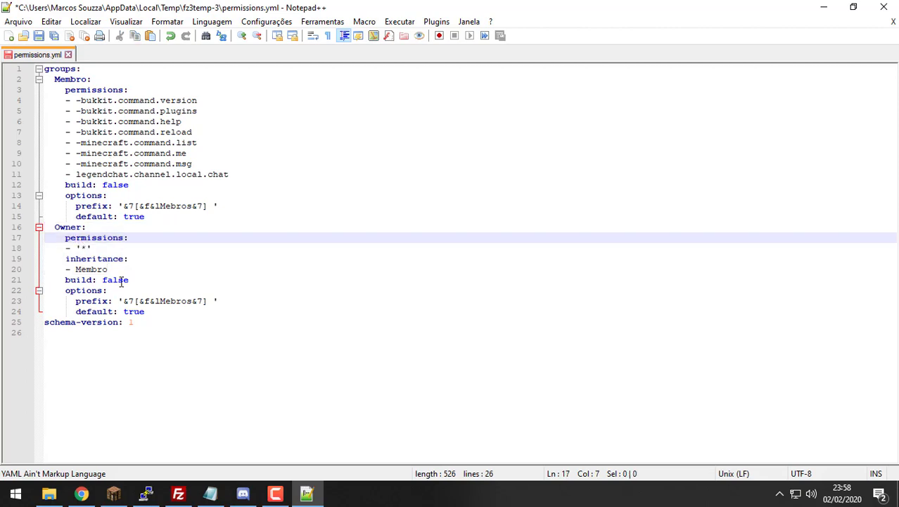
drag(129, 280, 50, 238)
double_click(116, 280)
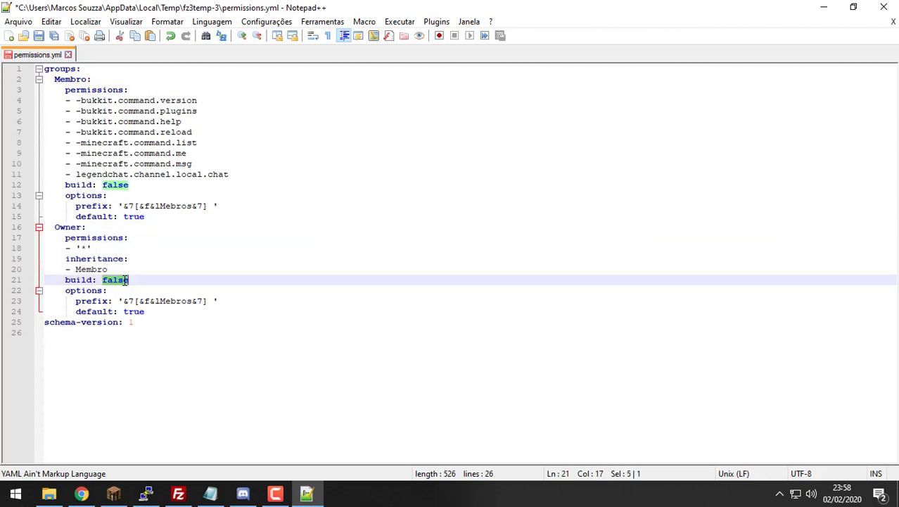
text(true)
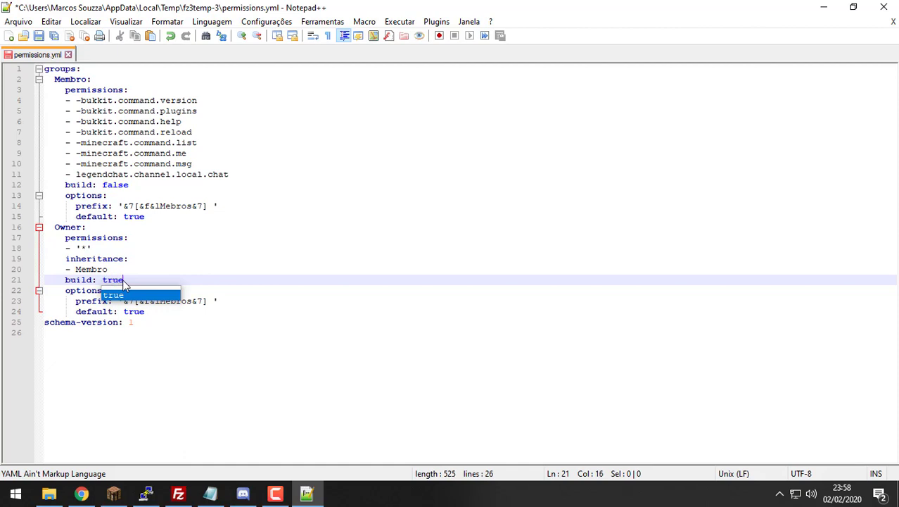
key(Escape)
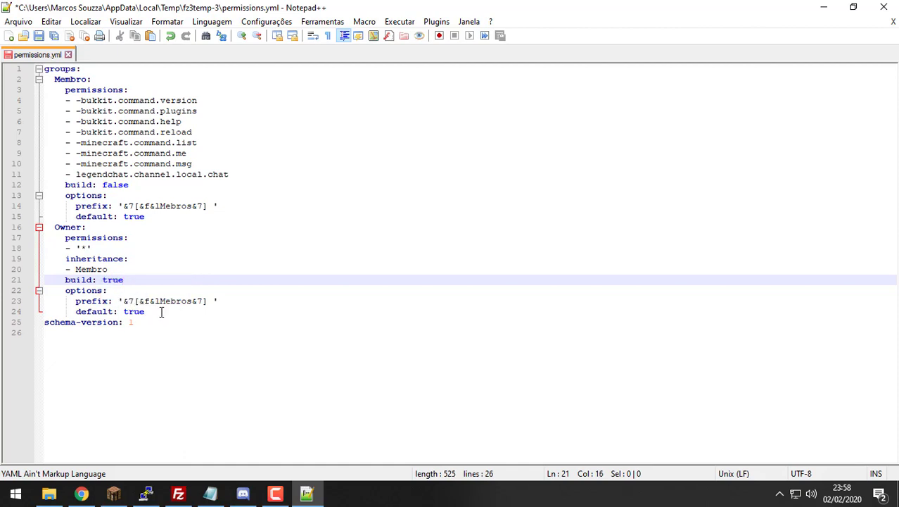
Step: Remove the extra indentation on Owner's prefix and default lines, and set default to false
click(76, 300)
key(BackSpace)
key(BackSpace)
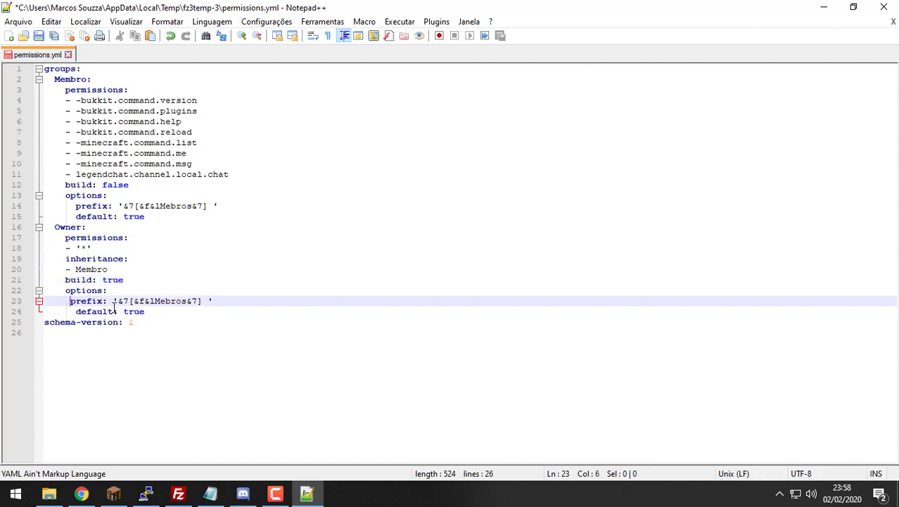
click(75, 311)
key(BackSpace)
key(BackSpace)
double_click(118, 311)
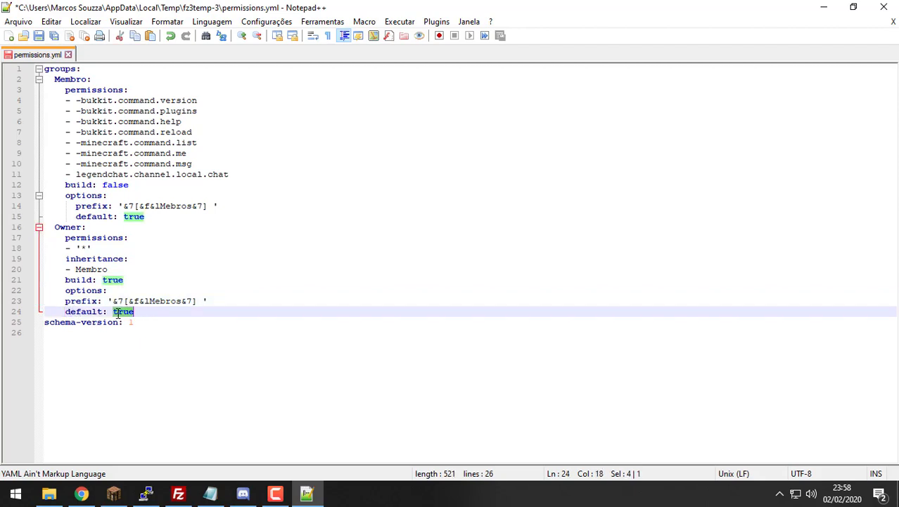
text(false)
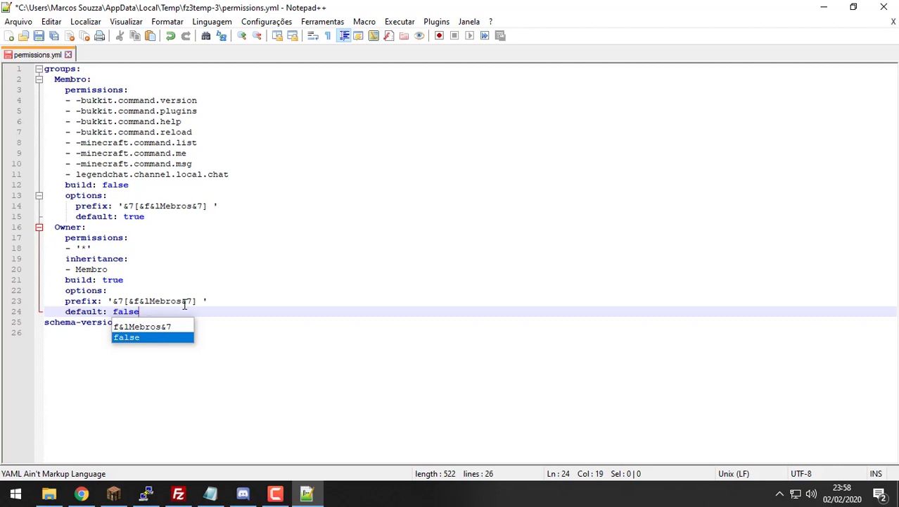
Step: Change Owner's prefix to '&7[&6&lOwner&7] ' and save permissions.yml
click(183, 302)
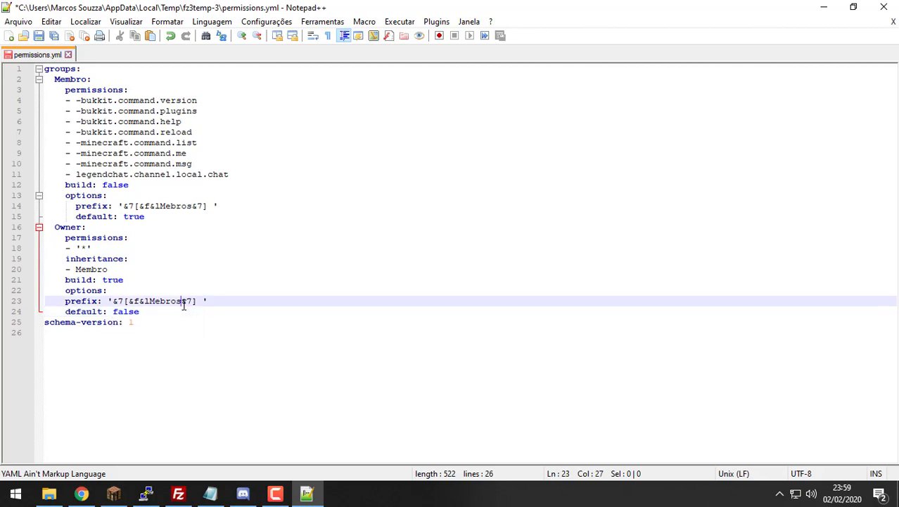
key(Right)
key(BackSpace)
key(BackSpace)
key(BackSpace)
key(BackSpace)
key(BackSpace)
key(BackSpace)
text(Owner)
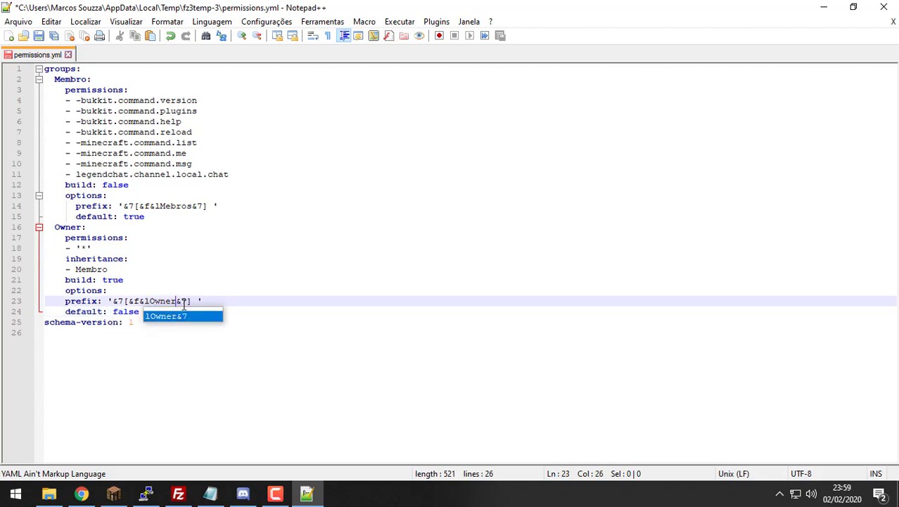
key(Left)
key(Left)
key(Left)
key(Left)
key(Left)
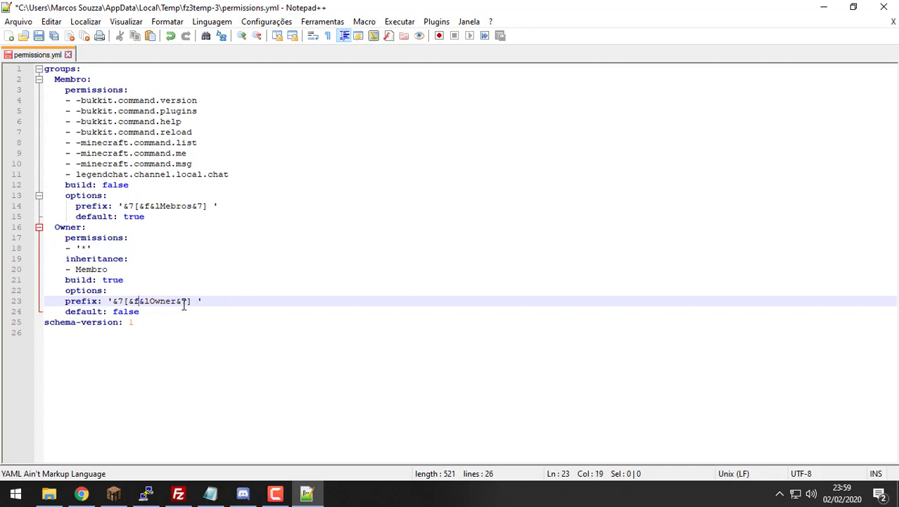
key(BackSpace)
text(6)
key(ctrl+s)
drag(179, 324, 84, 216)
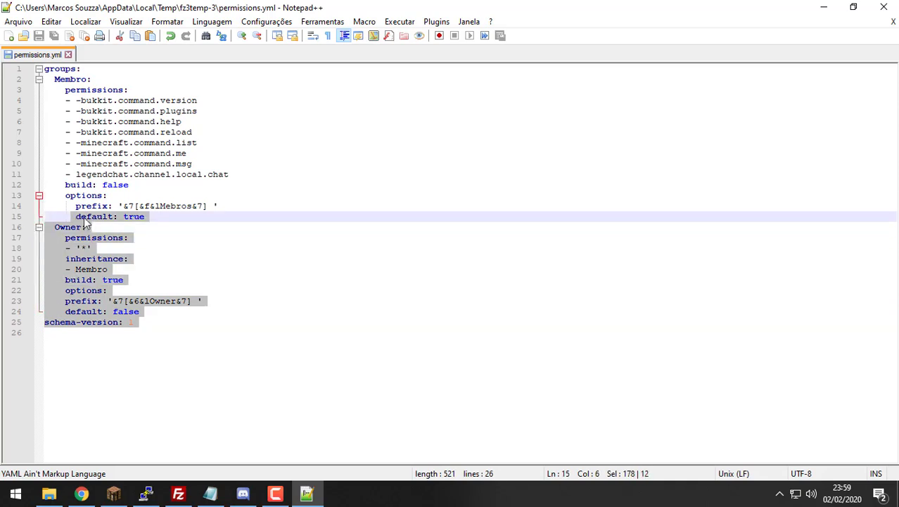
Step: Compare Owner's all-permissions entry, inherited Membro group and build value with Membro's permission entries
click(65, 228)
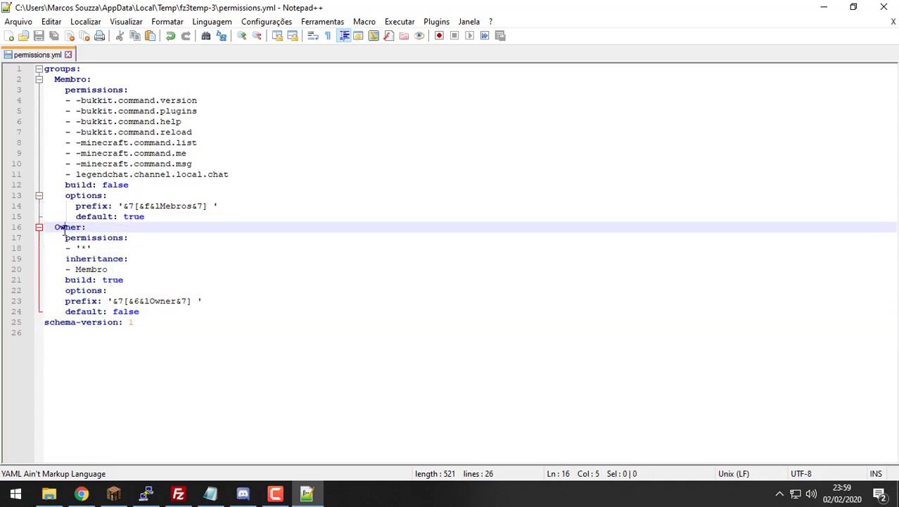
drag(107, 249, 54, 248)
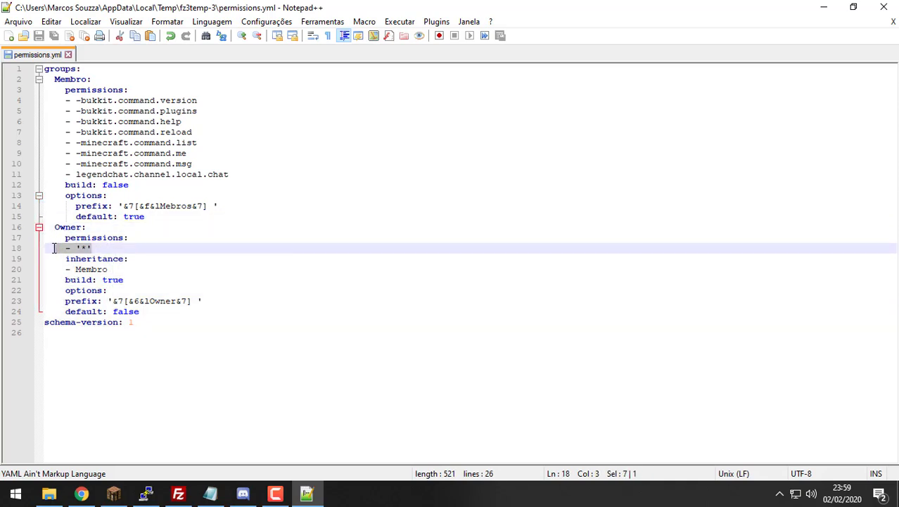
double_click(112, 269)
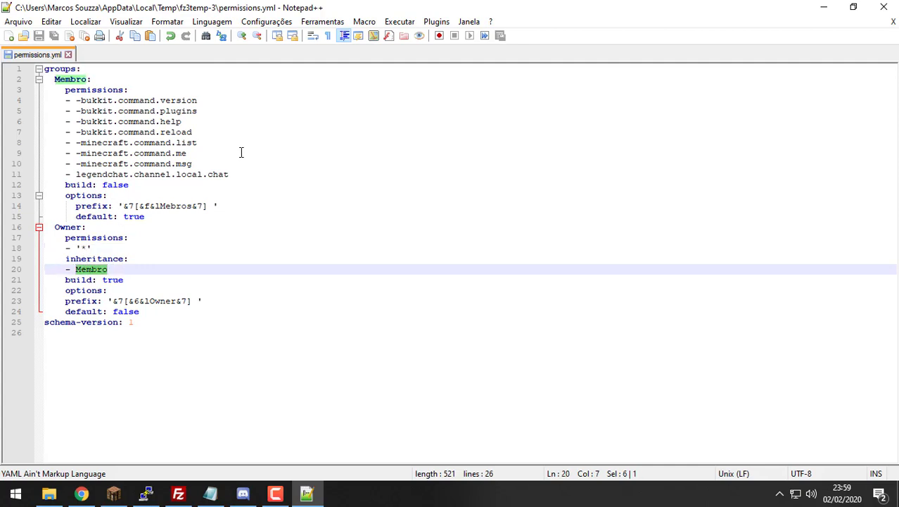
drag(230, 174, 81, 110)
click(121, 280)
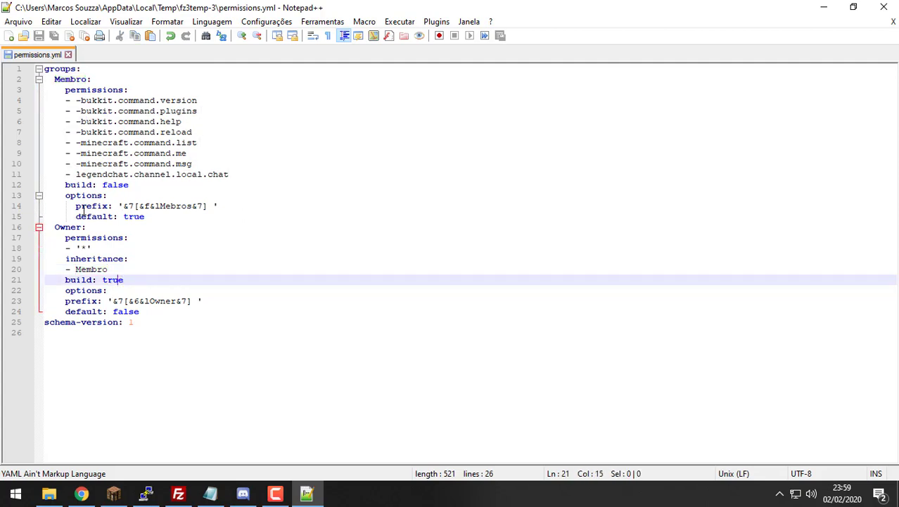
double_click(115, 281)
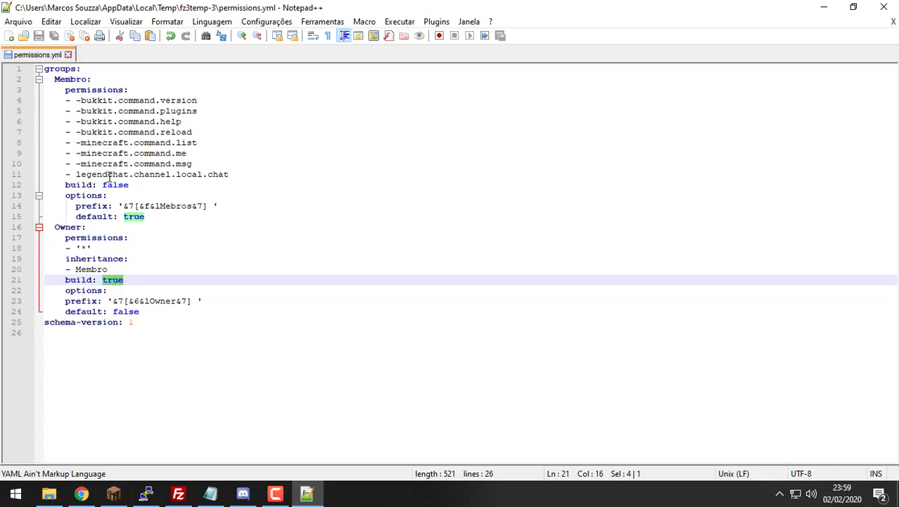
Step: Indent Owner's prefix and default: false lines under options, matching Membro's layout
click(61, 302)
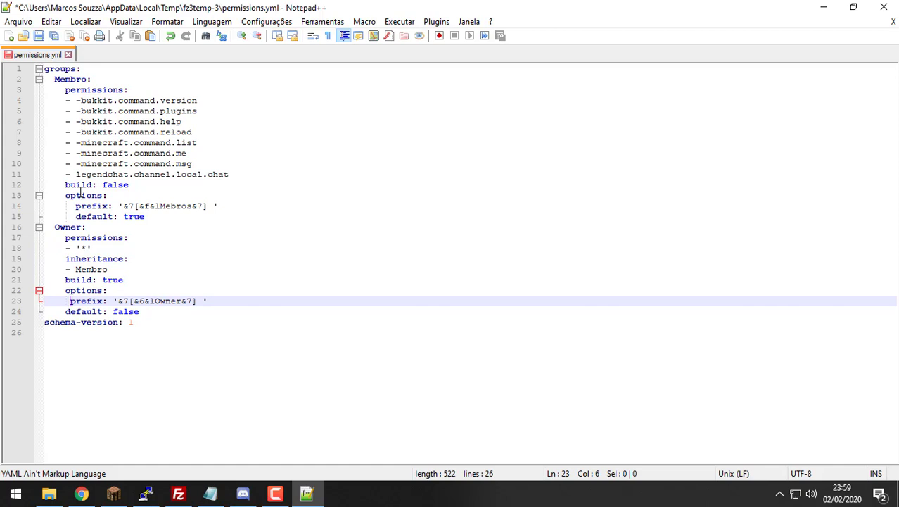
drag(75, 206, 30, 210)
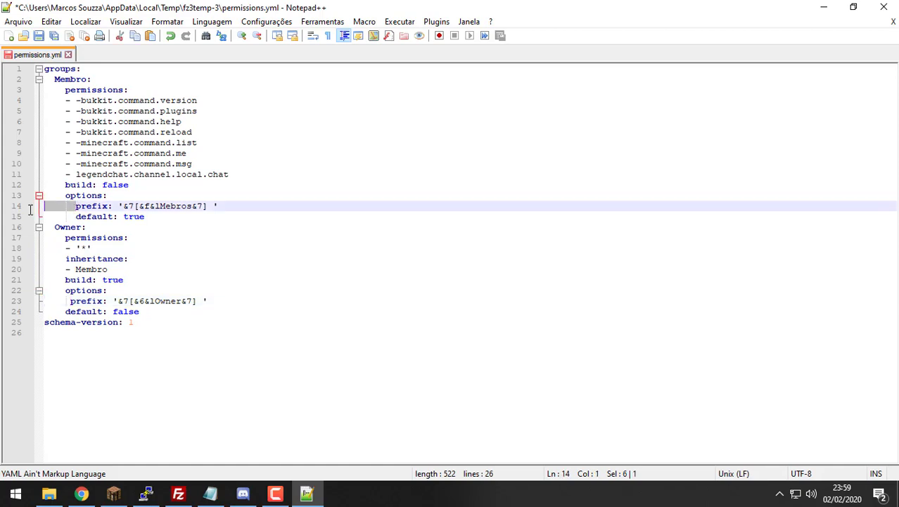
click(71, 301)
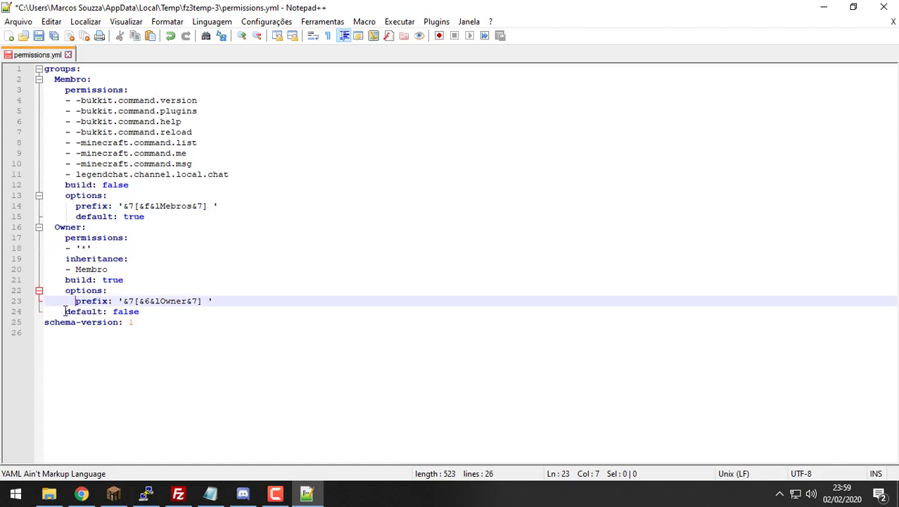
drag(66, 310, 41, 311)
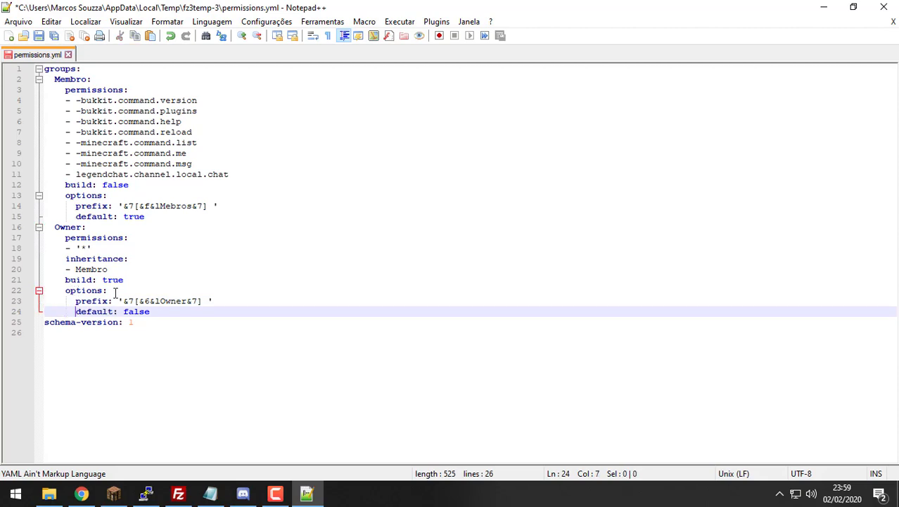
key(Right)
key(Right)
double_click(146, 312)
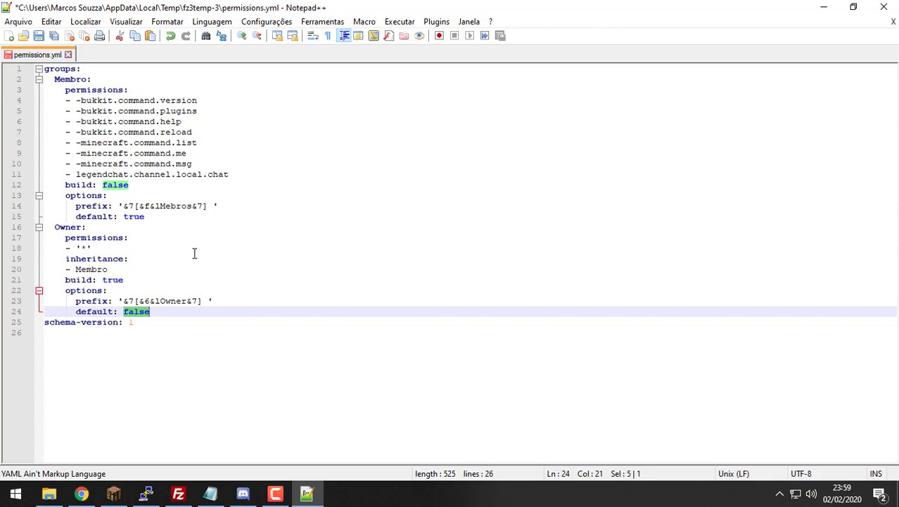
Step: Add a legendchat global permission line to Membro, copied from the local one
key(ctrl+s)
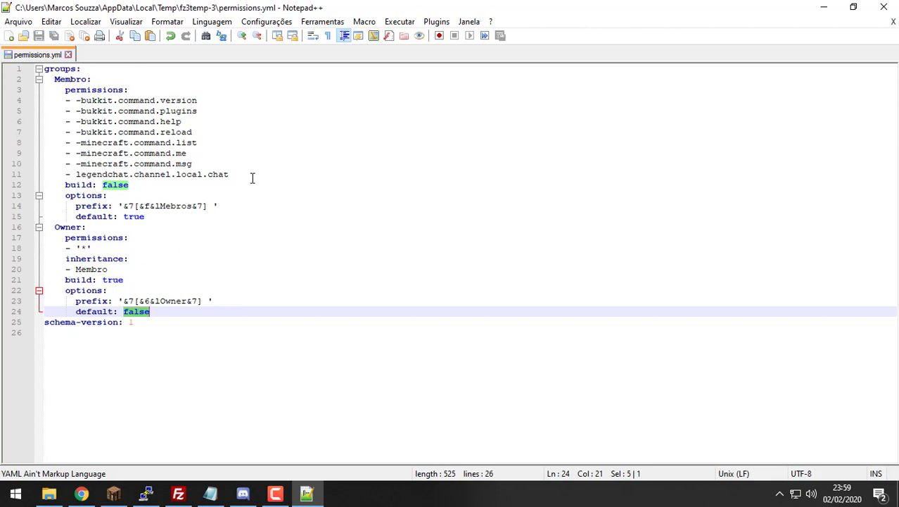
drag(242, 175, 43, 177)
key(ctrl+c)
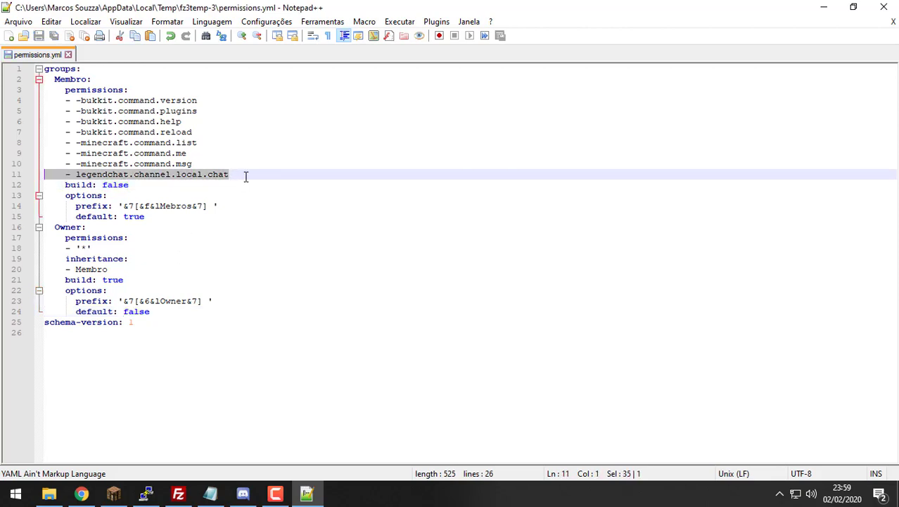
click(246, 176)
key(Return)
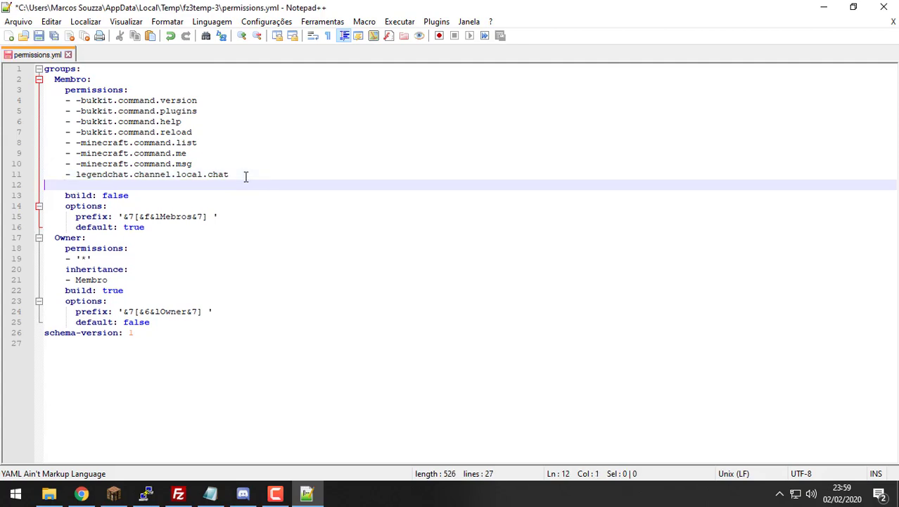
key(ctrl+v)
key(BackSpace)
key(BackSpace)
key(BackSpace)
key(BackSpace)
key(BackSpace)
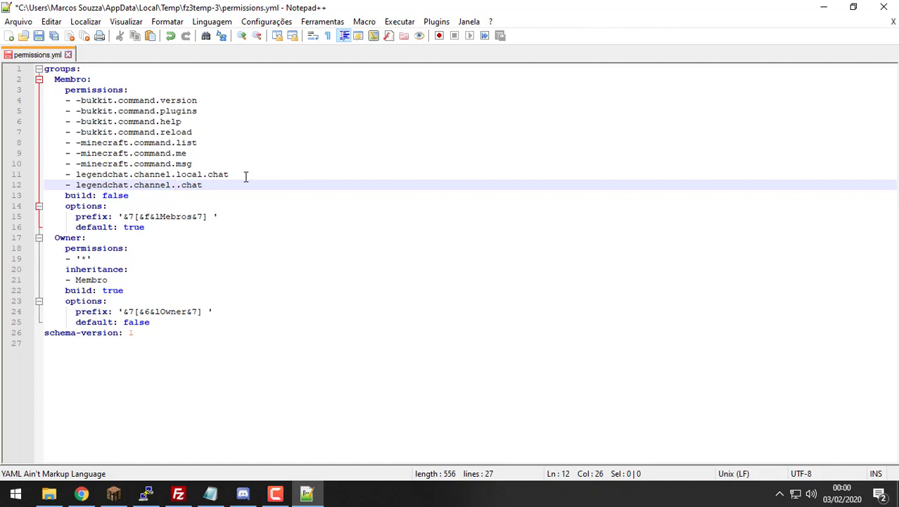
text(global)
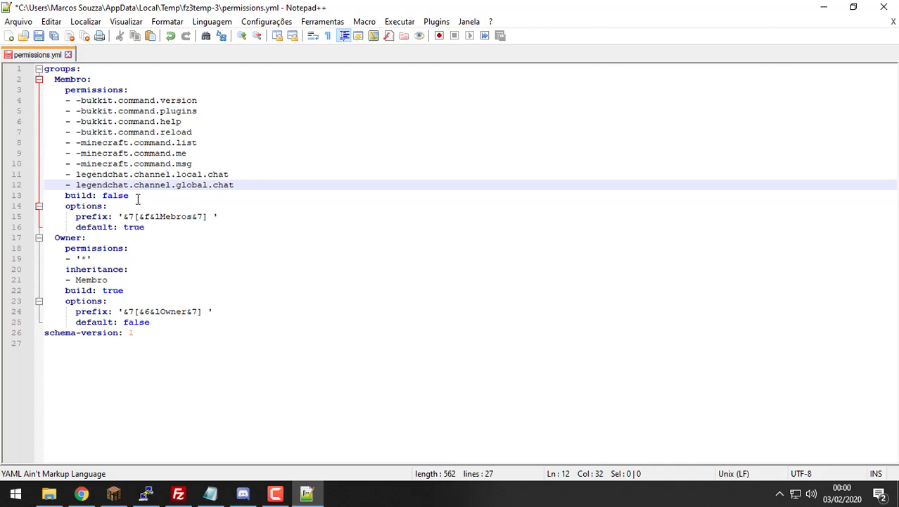
double_click(188, 185)
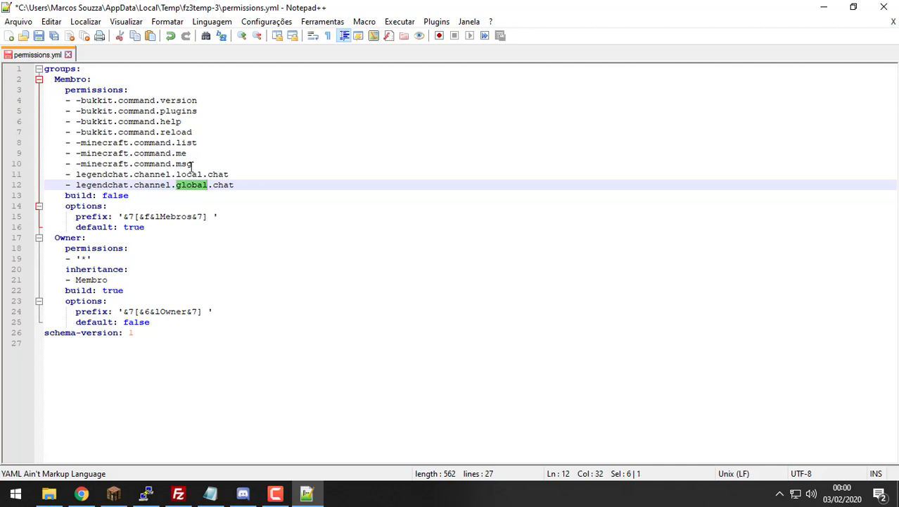
double_click(189, 174)
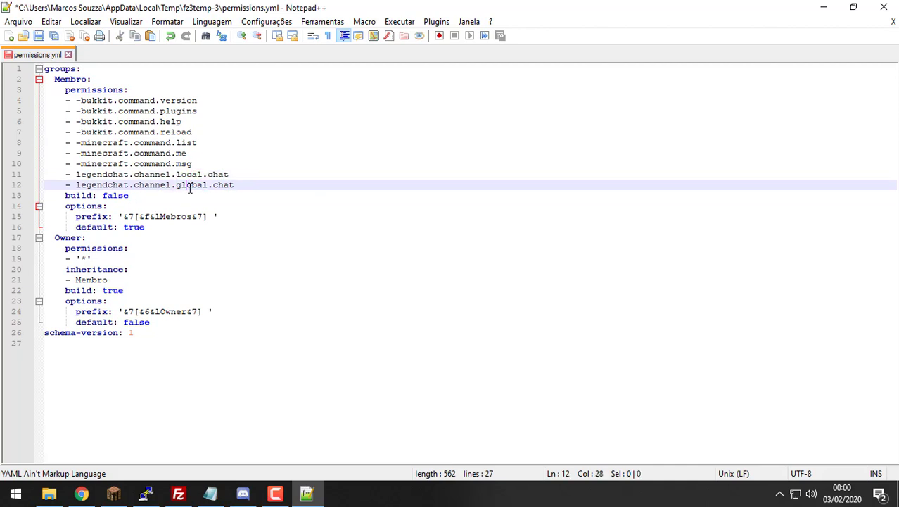
double_click(187, 185)
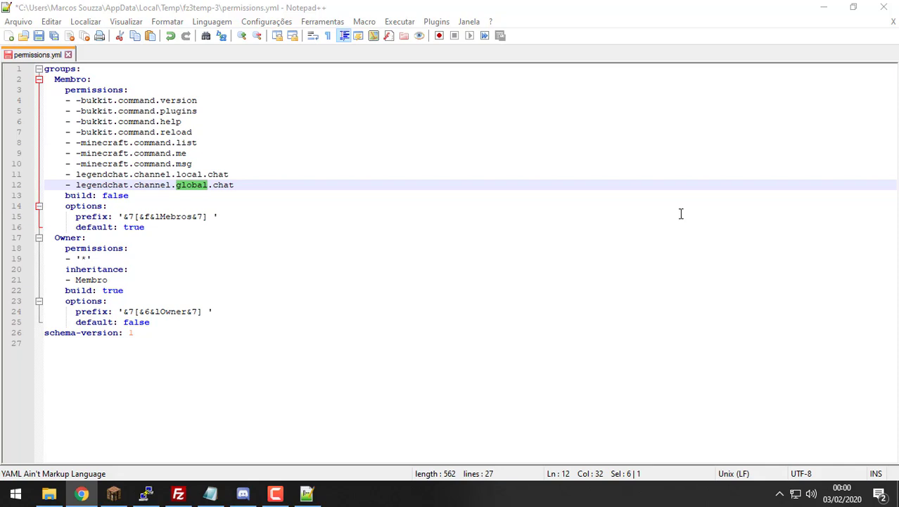
Step: Add '- legendchat.tempchannel.color' as a new Membro permission and save permissions.yml
click(244, 180)
key(Return)
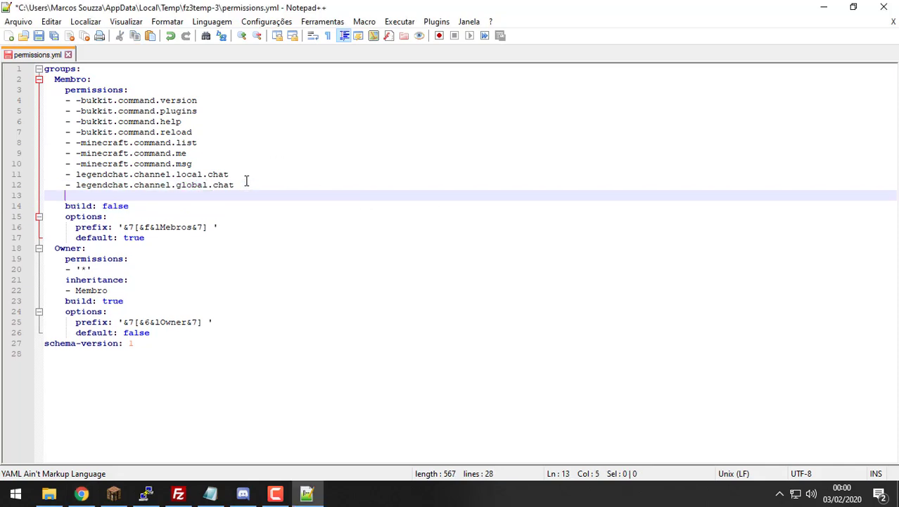
text(-)
text(legendchat.tempchannel.color)
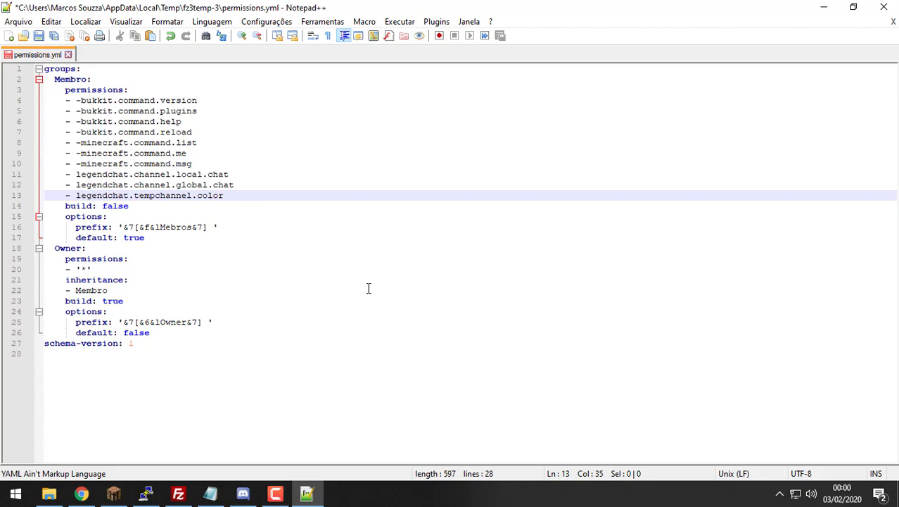
drag(368, 288, 309, 167)
key(ctrl+s)
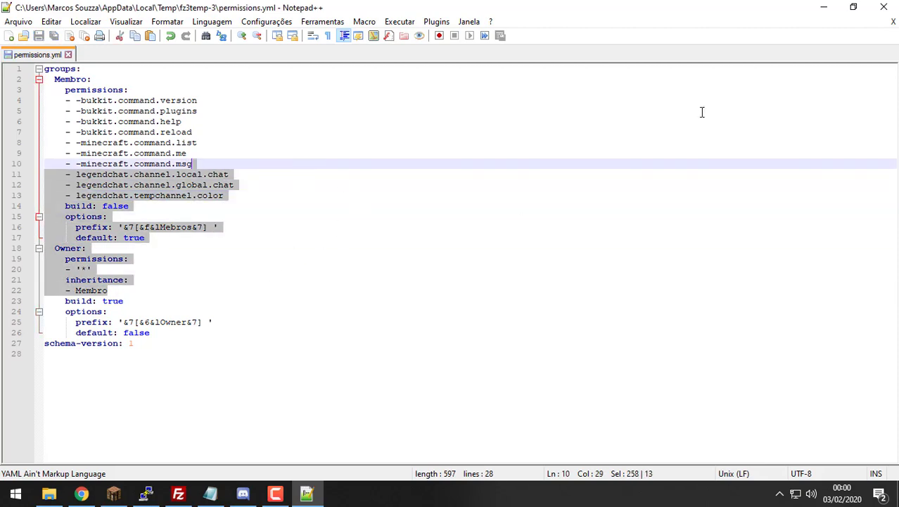
Step: Close Notepad++ and confirm uploading the edited permissions.yml to the server's PermissionsEx folder
click(892, 22)
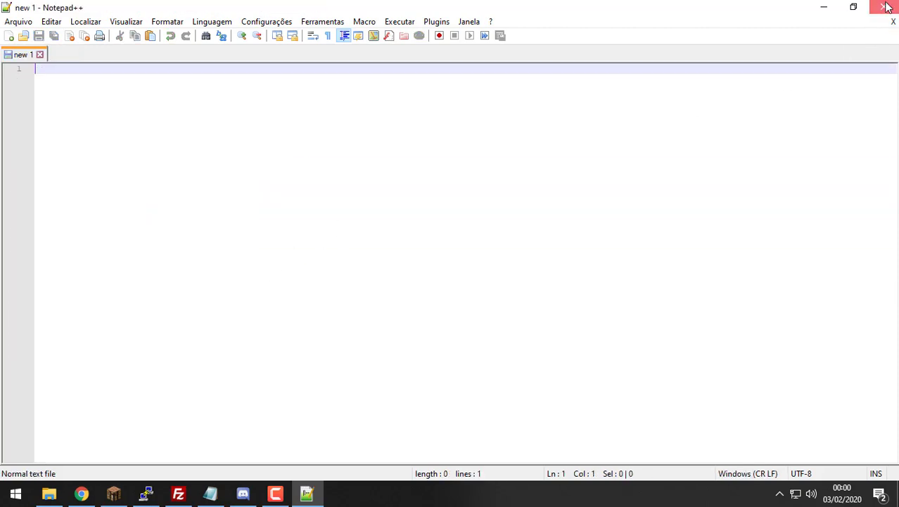
click(885, 7)
click(491, 290)
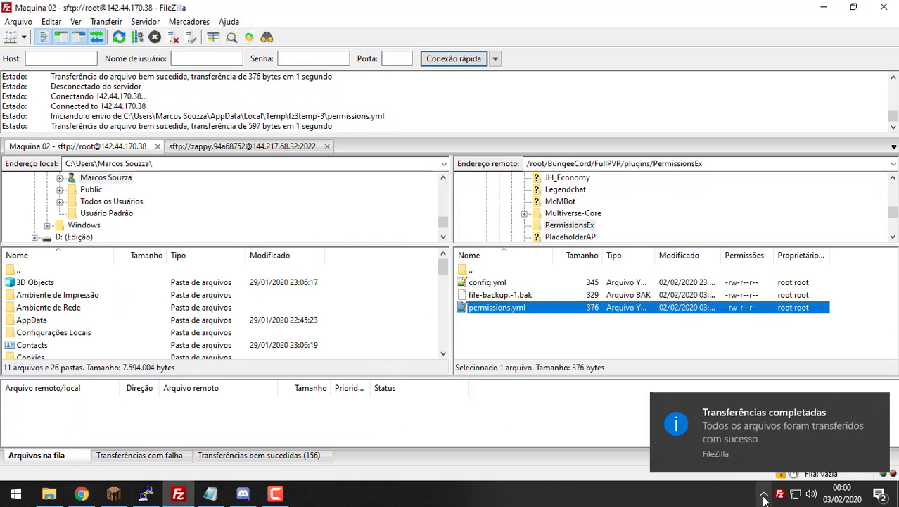
click(878, 406)
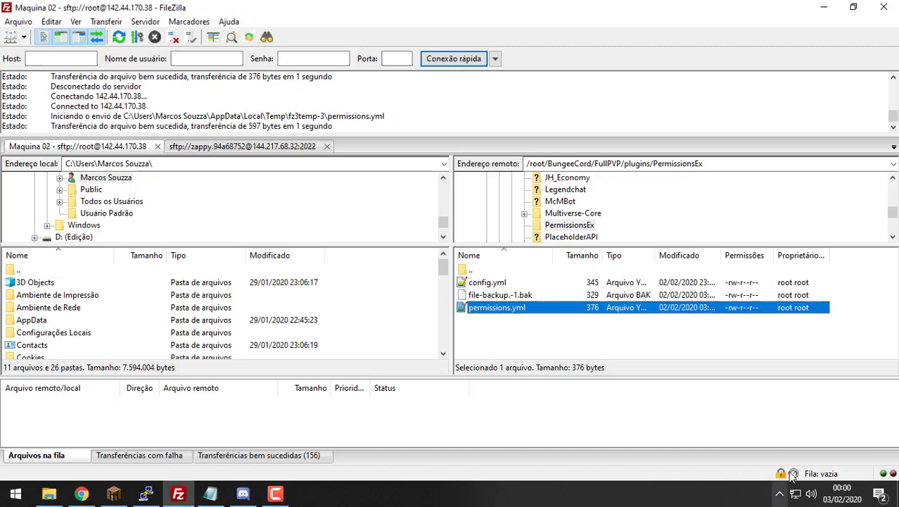
click(780, 494)
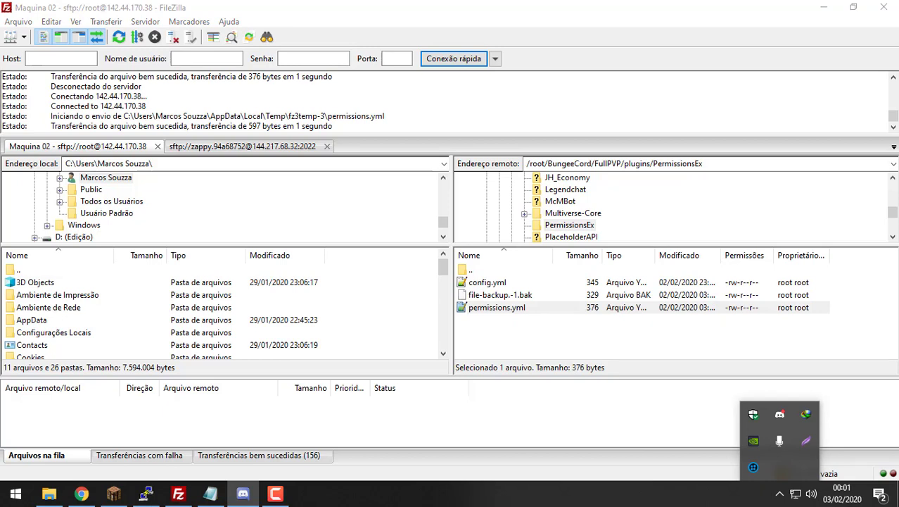
key(Escape)
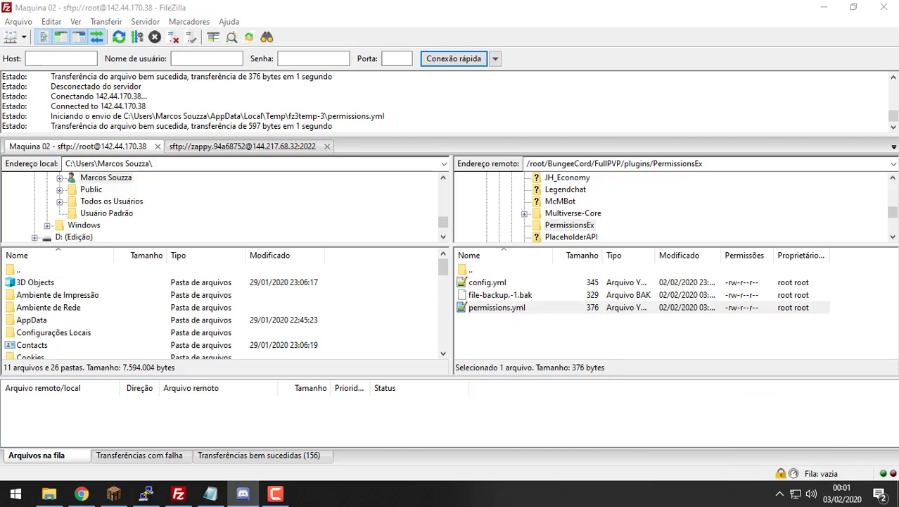
click(243, 493)
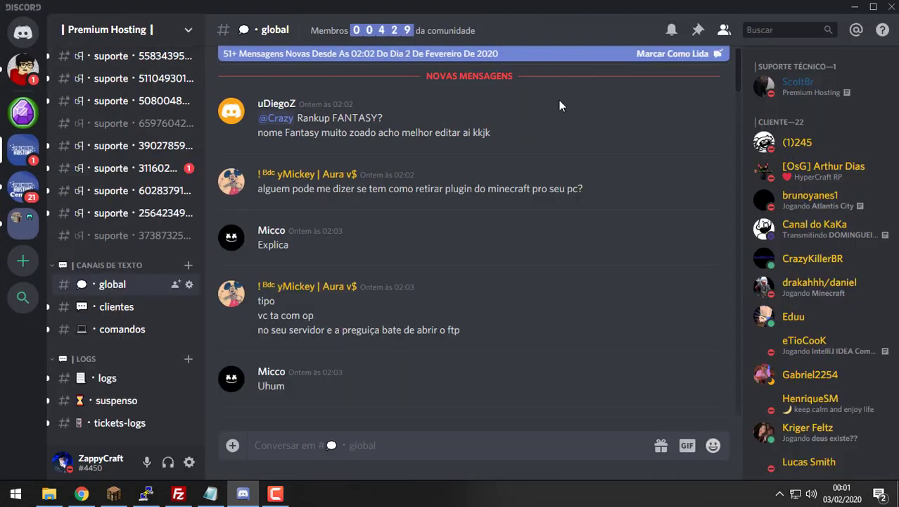
scroll(655, 131, down, 5)
scroll(661, 136, down, 10)
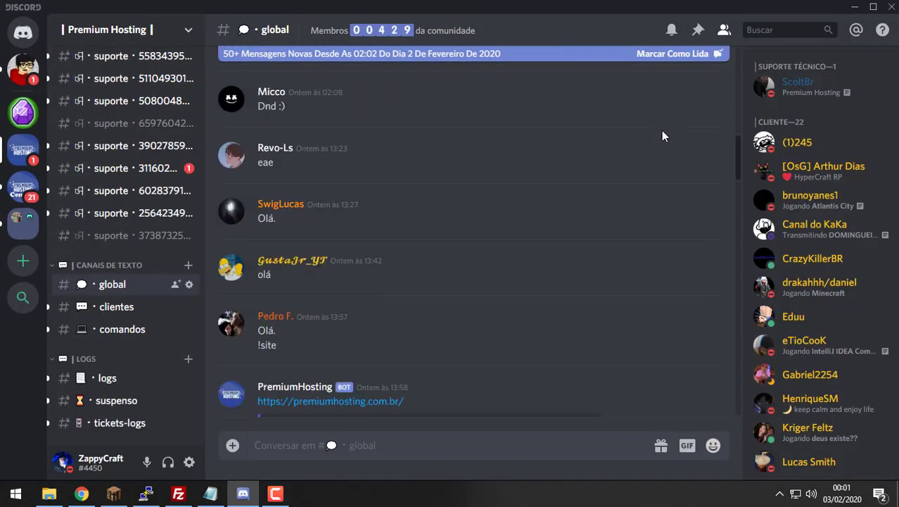
scroll(647, 145, down, 2)
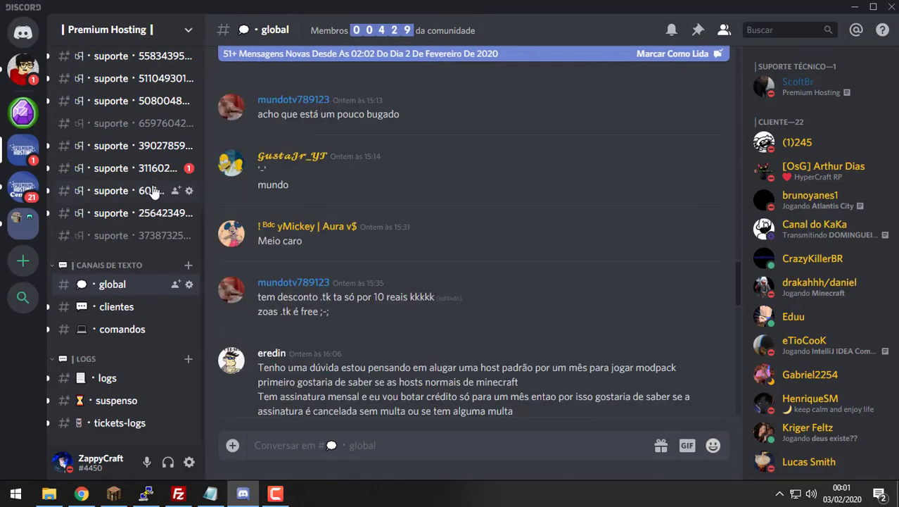
scroll(149, 186, up, 3)
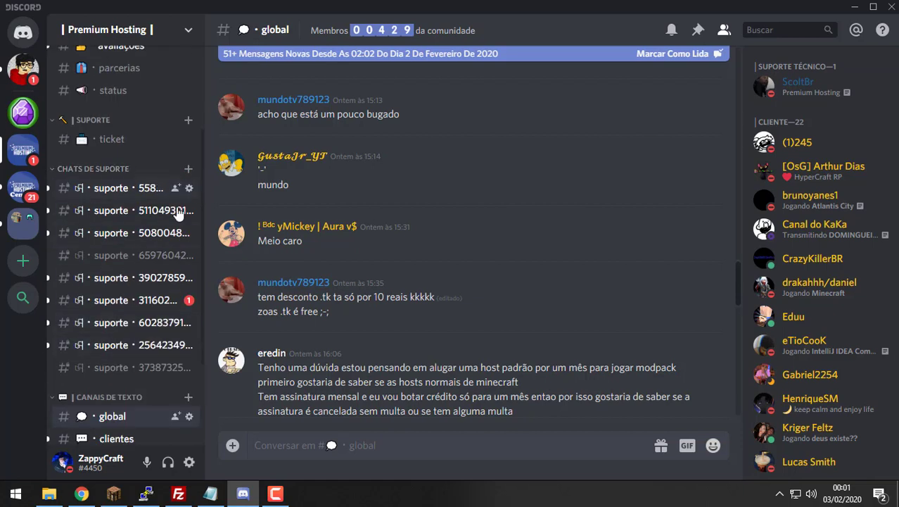
click(128, 145)
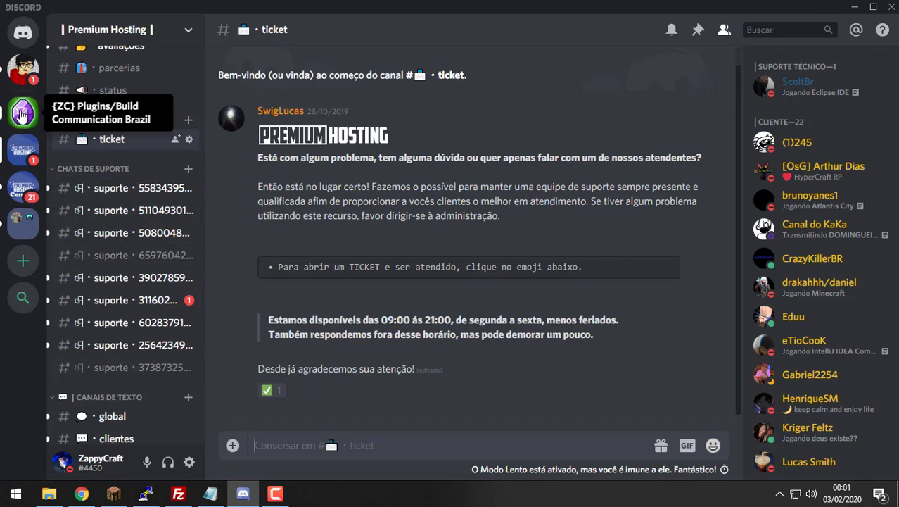
click(23, 112)
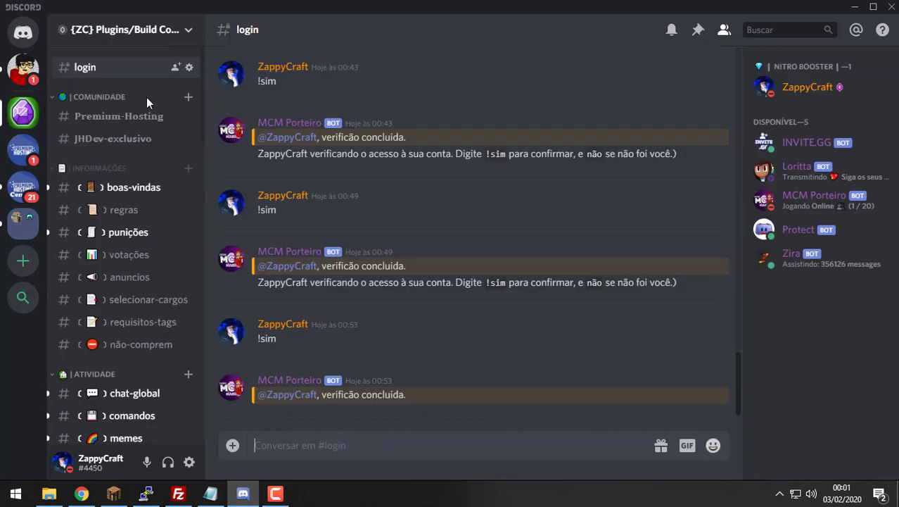
click(118, 391)
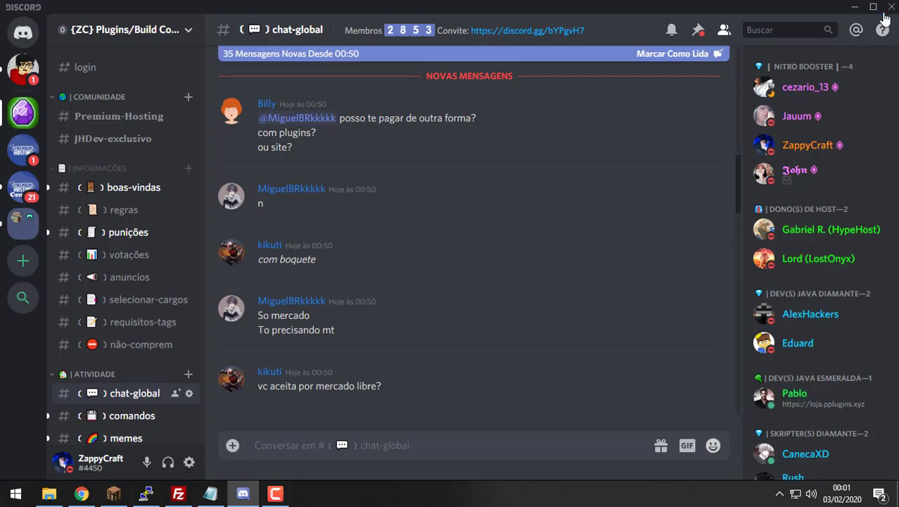
key(alt+Tab)
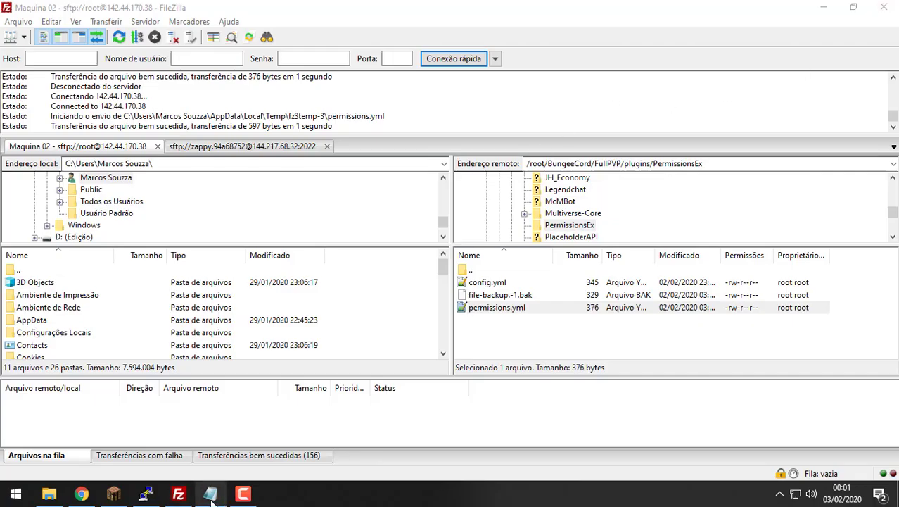
click(568, 339)
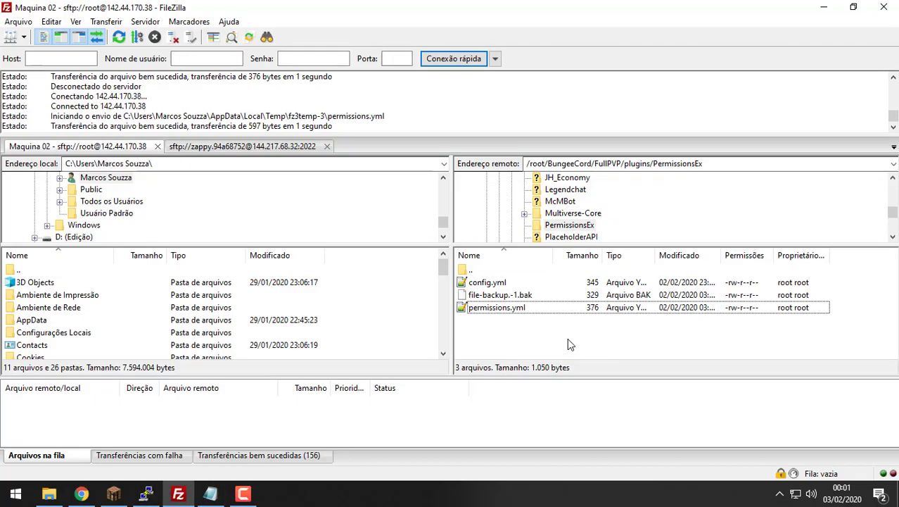
right_click(612, 314)
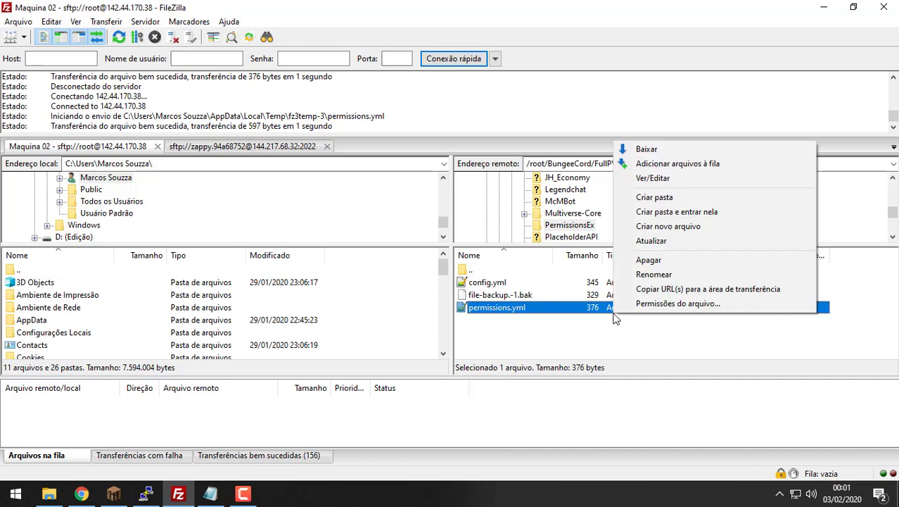
click(721, 185)
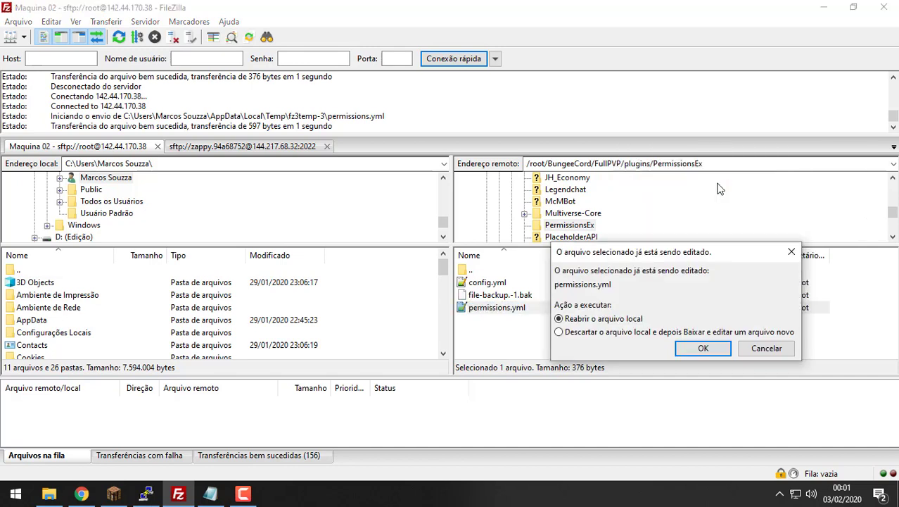
click(703, 346)
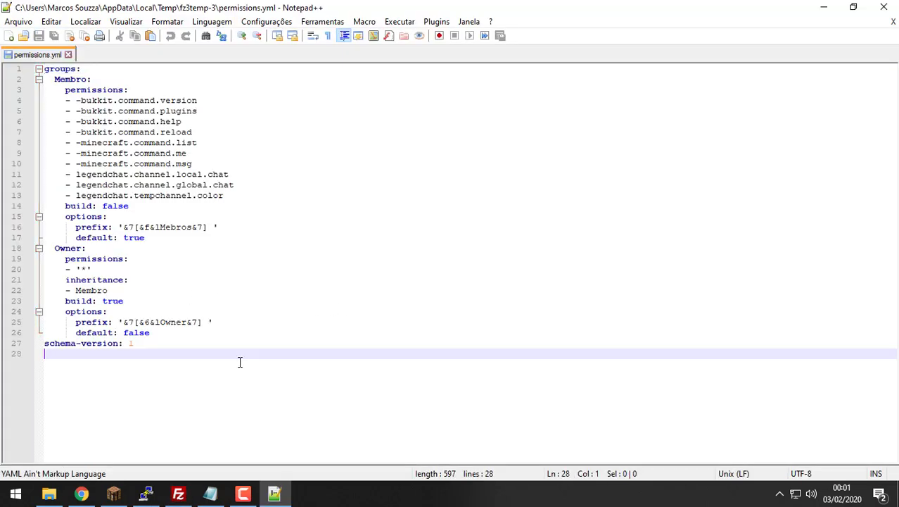
drag(239, 355, 44, 111)
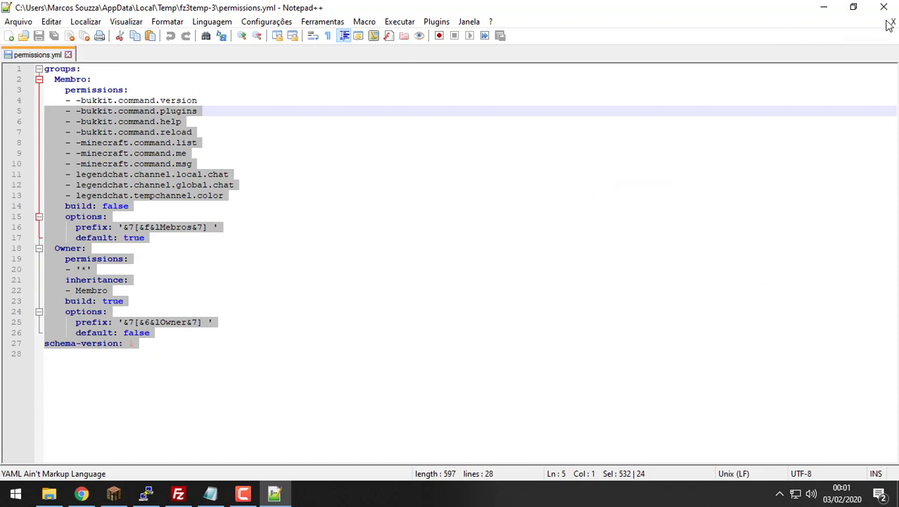
click(892, 22)
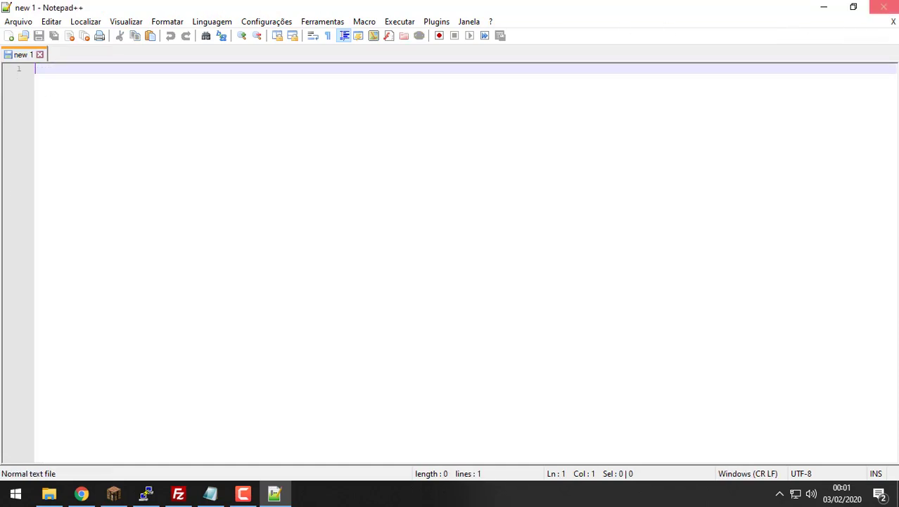
click(883, 7)
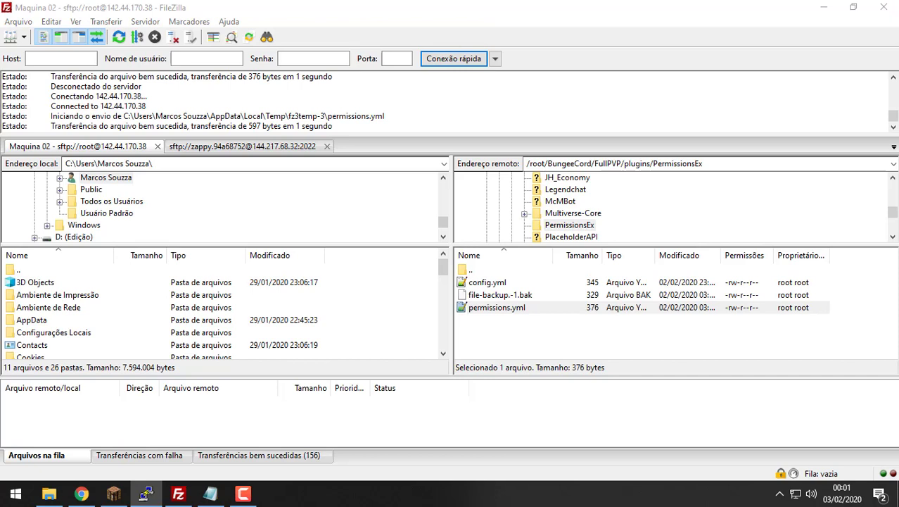
Step: Return to Minecraft, walk around the spawn plaza and reopen the chat
click(114, 493)
key(Escape)
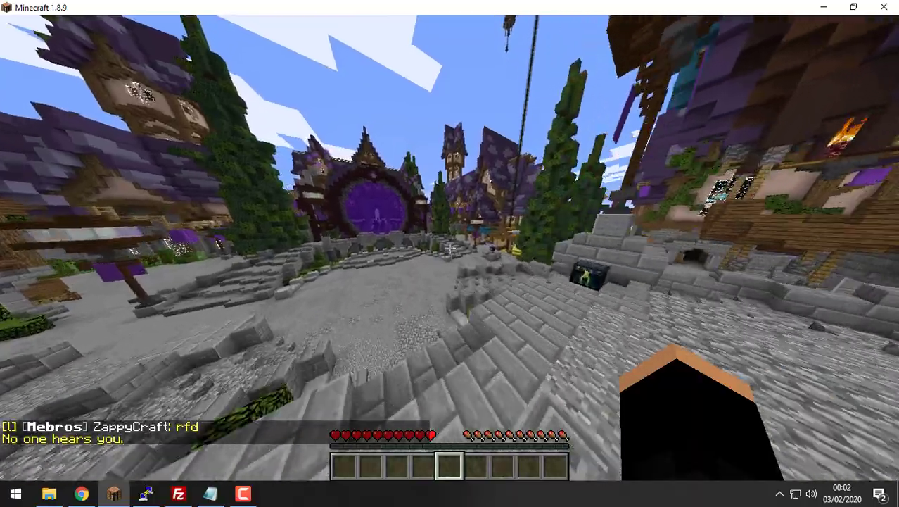
key(t)
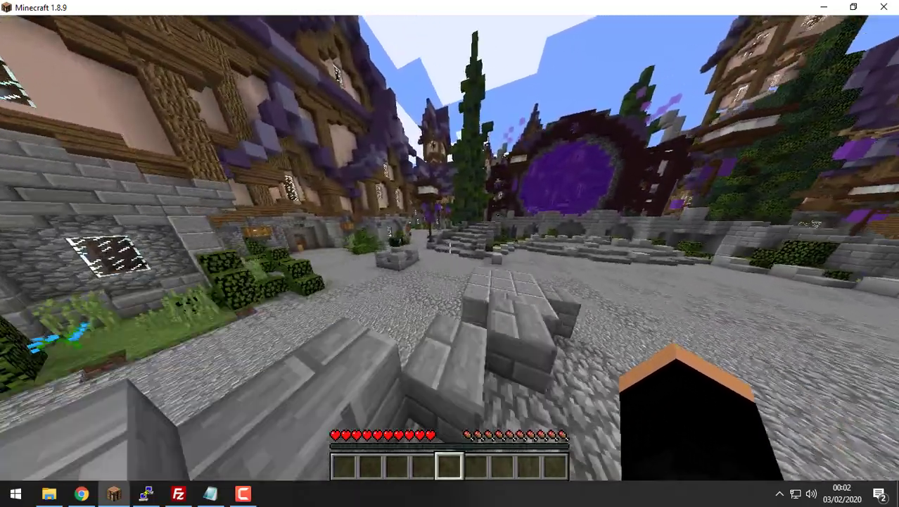
key(t)
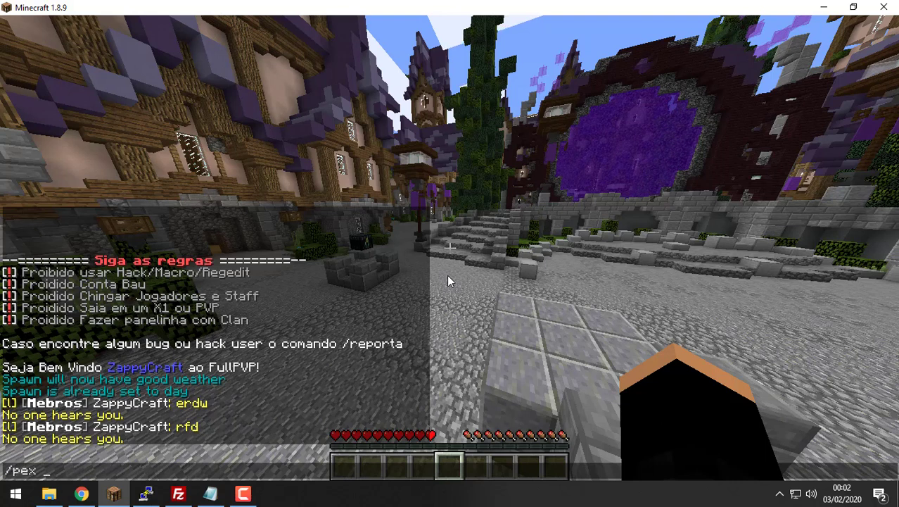
Step: Send '/pex user <player> group set 0wner' in chat, see it refused, and switch to PuTTY
text(r Z)
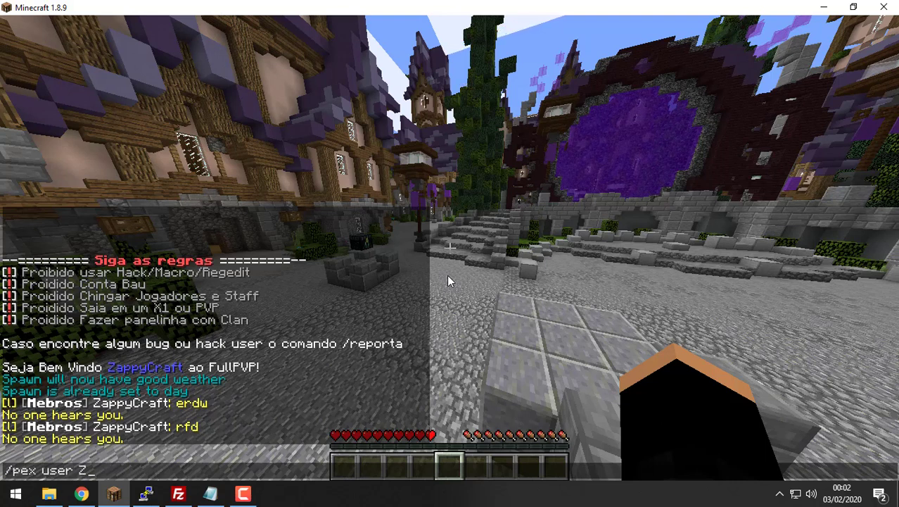
key(Tab)
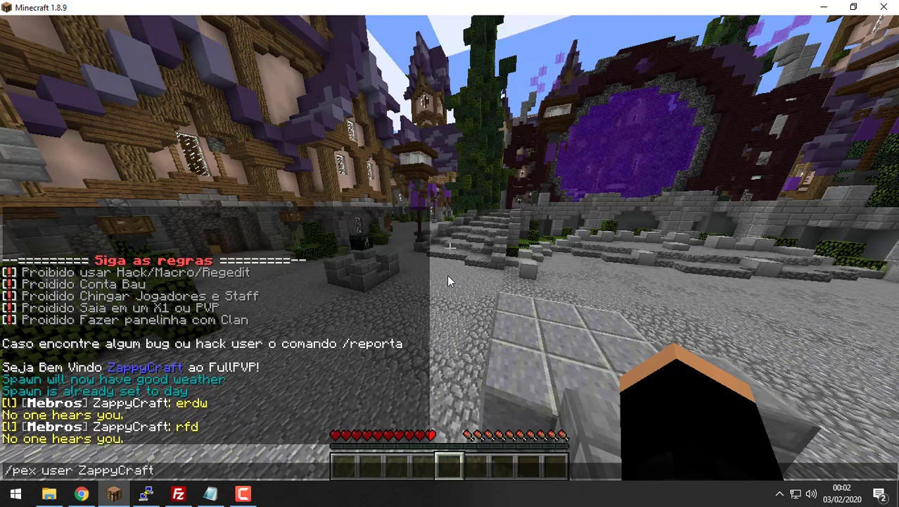
text(group)
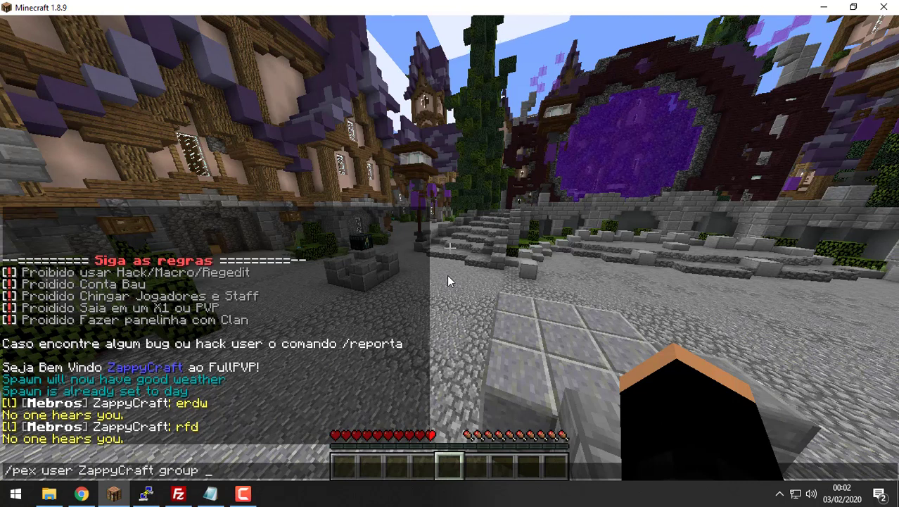
text( set 0)
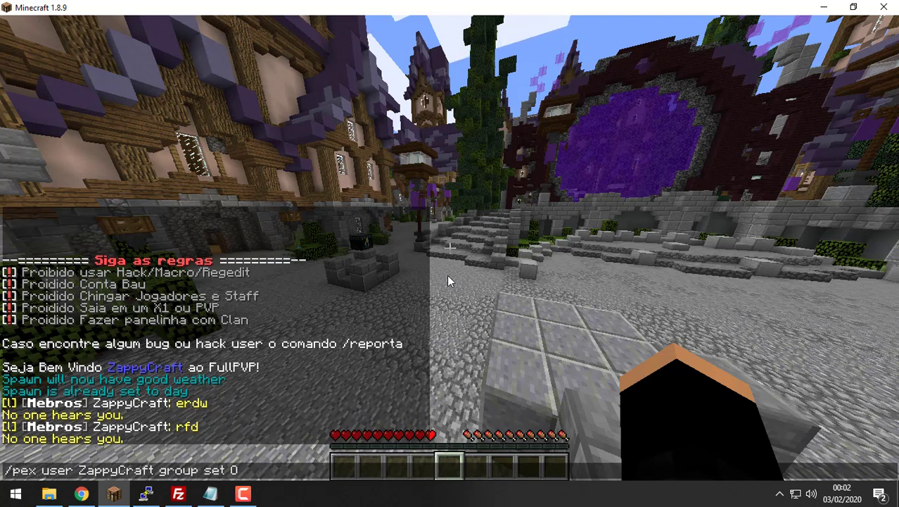
text(wner)
key(Return)
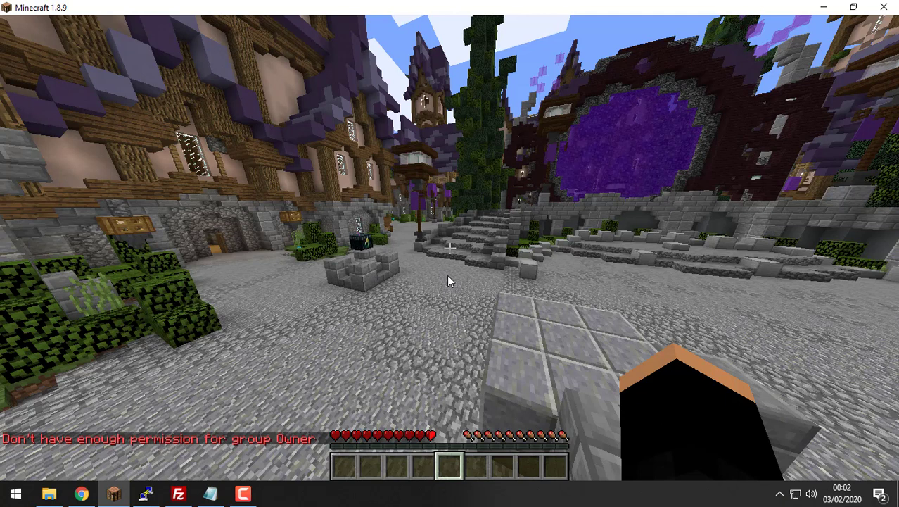
key(t)
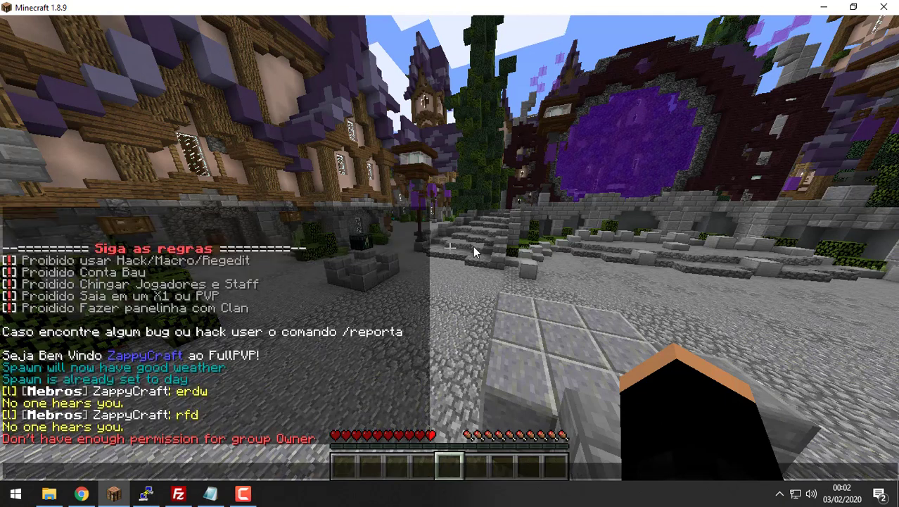
key(alt+Tab)
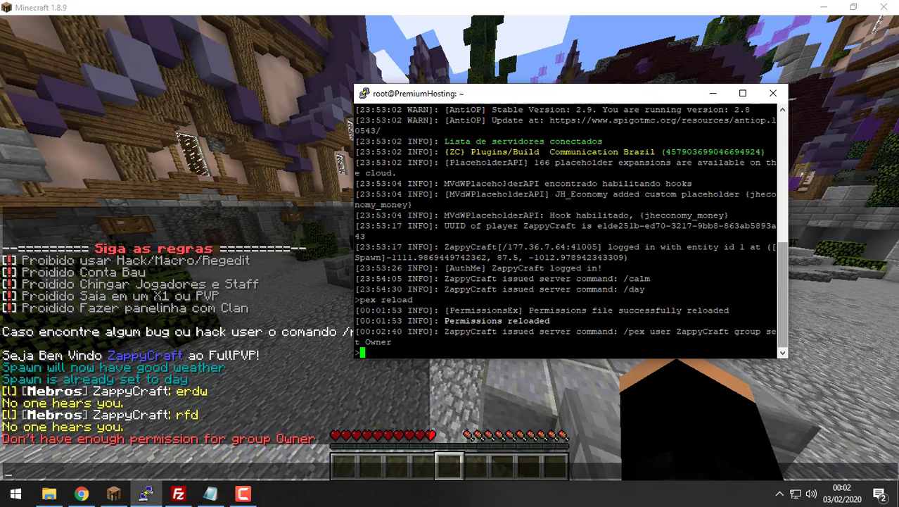
Step: Run 'pex user <player> group set Owner' in the PuTTY server console, then return to Minecraft
text(pex use)
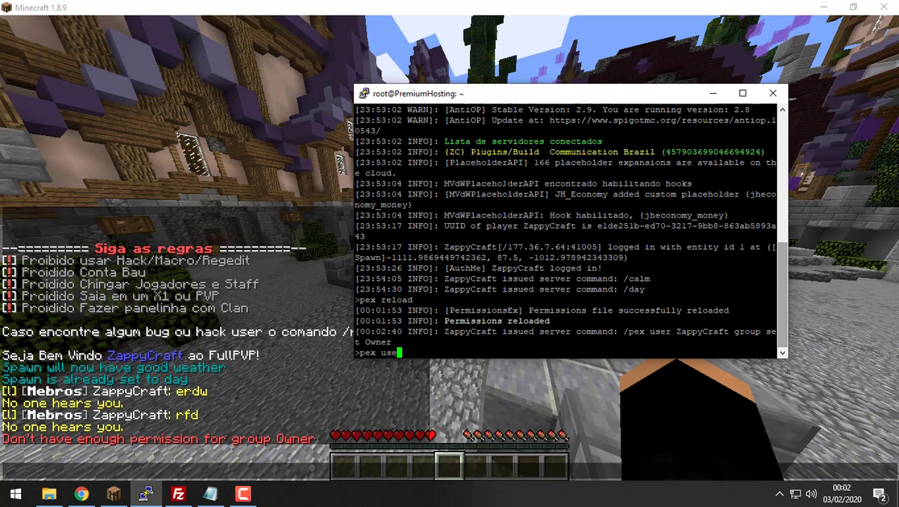
text(r ZappyCraft )
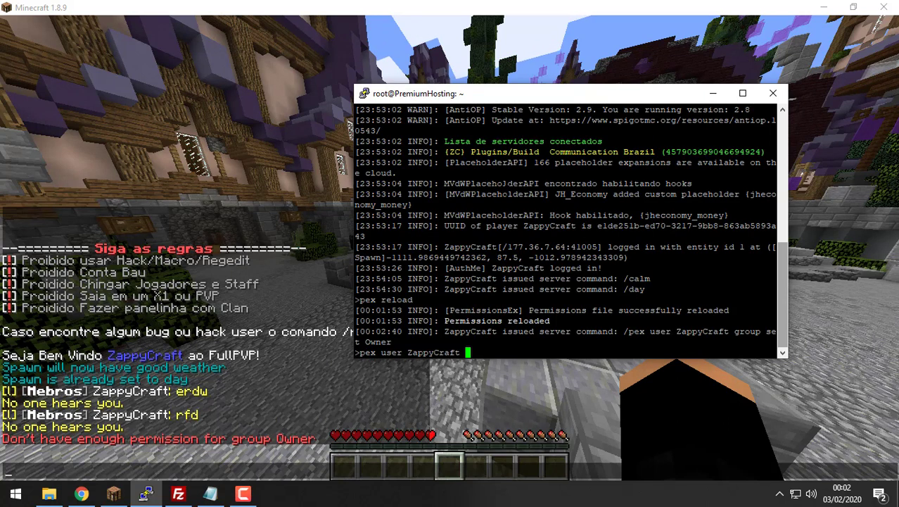
text(gro)
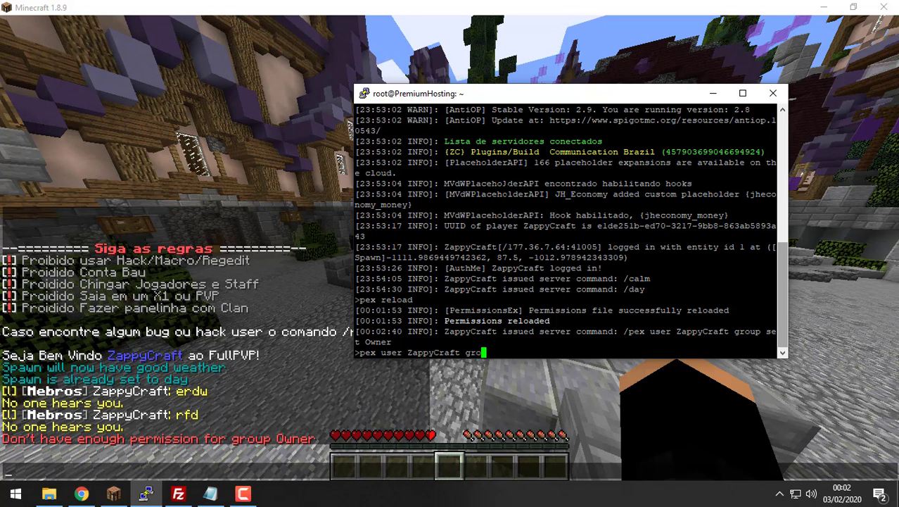
text(up )
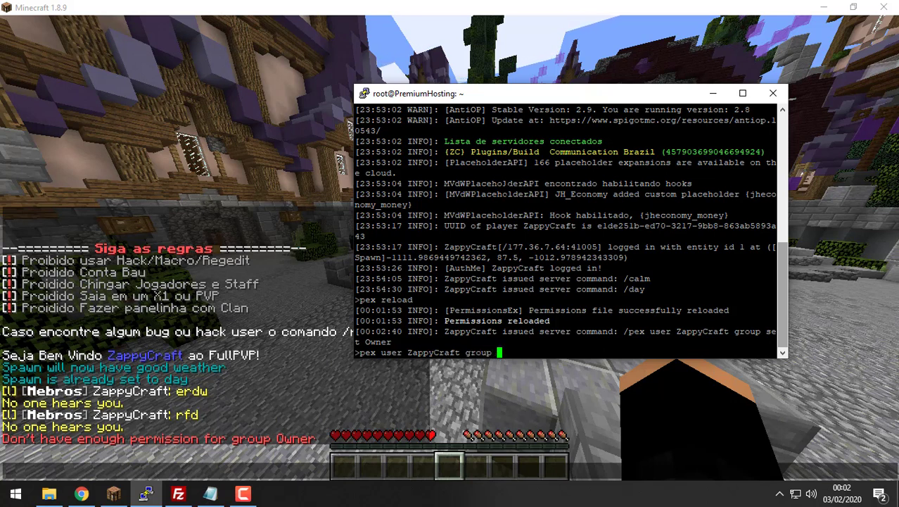
text(set Ow)
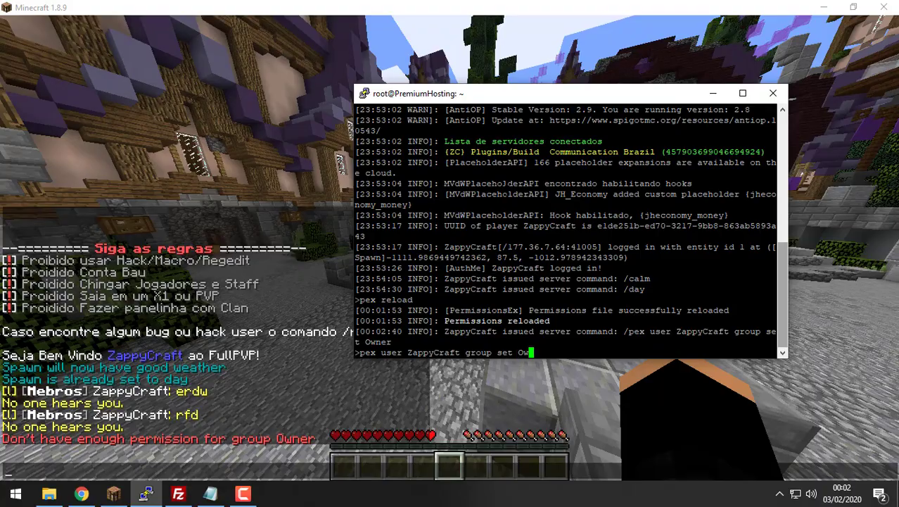
text(ner)
key(Return)
click(87, 219)
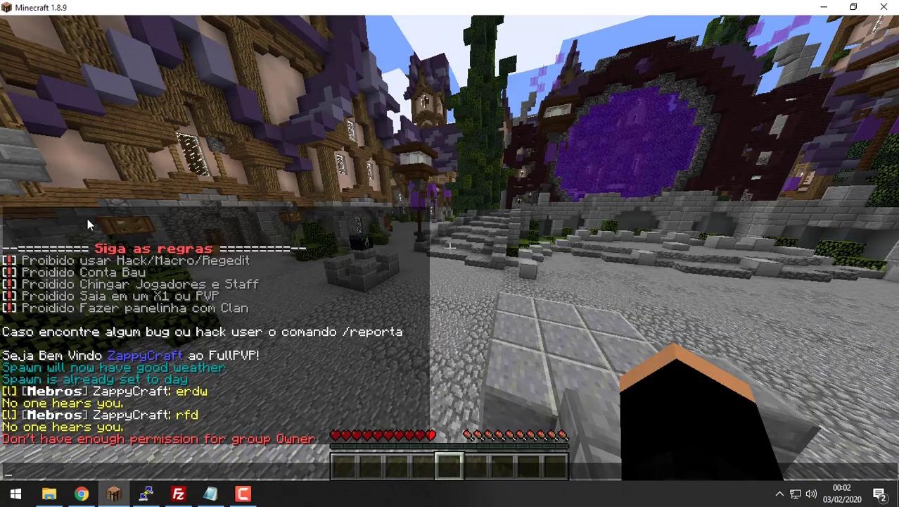
Step: Send test chat messages, deop the player, switch to creative with /gamemode 1, and pick Stone Bricks
text(fd)
key(Return)
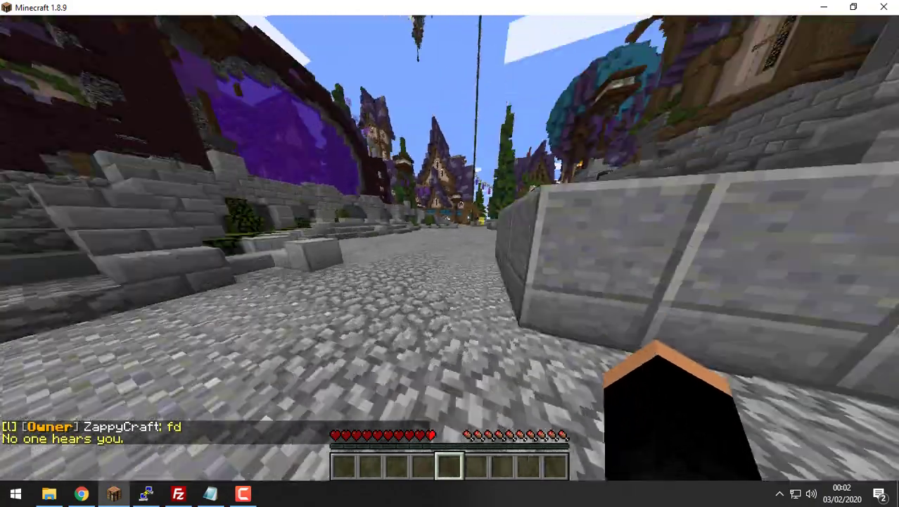
key(w)
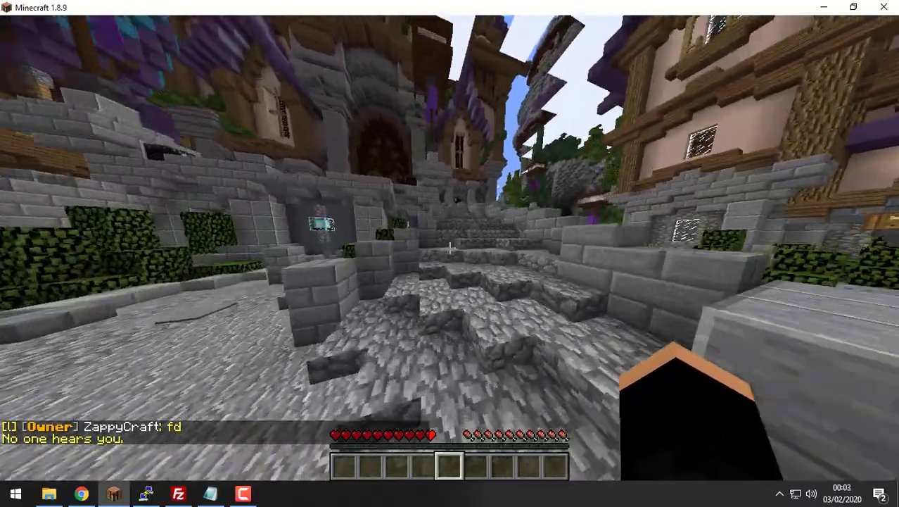
key(w)
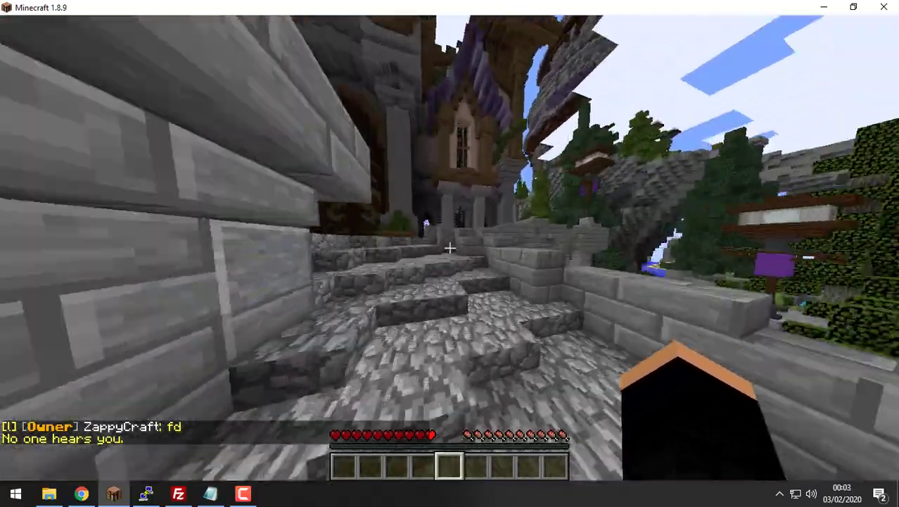
key(slash)
text(deop )
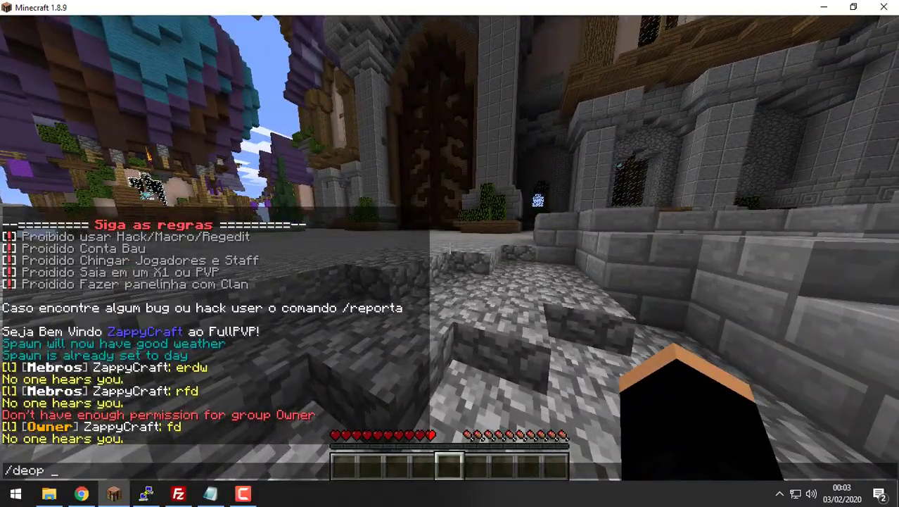
text(ZappyCraft)
key(Return)
text(t: rsd)
key(Return)
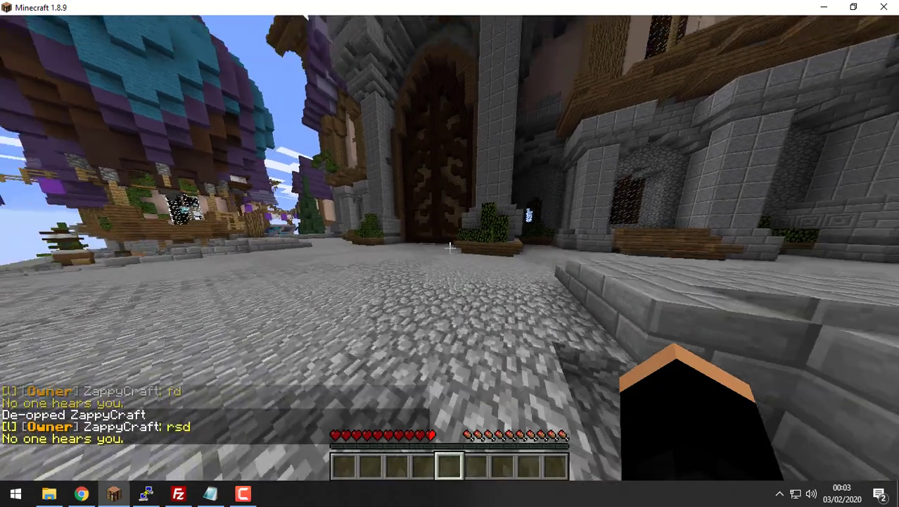
text(tq)
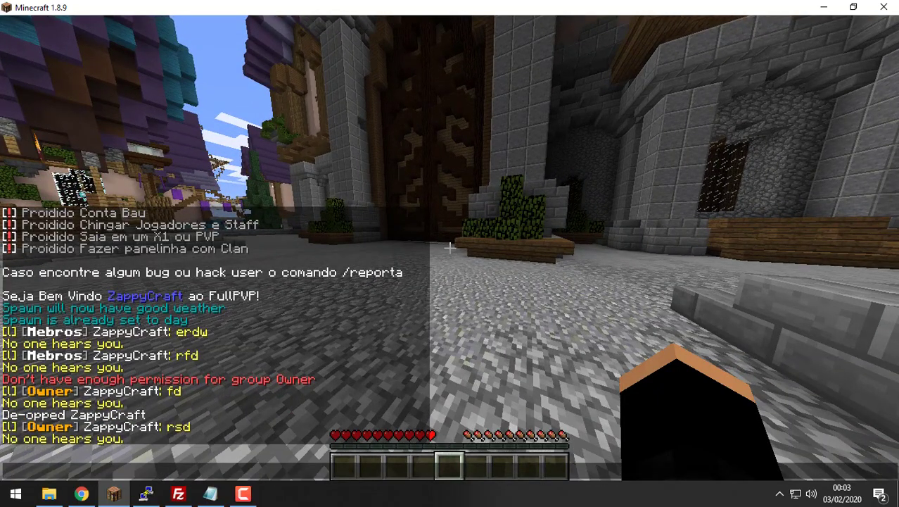
text(/gamemode 1)
key(Return)
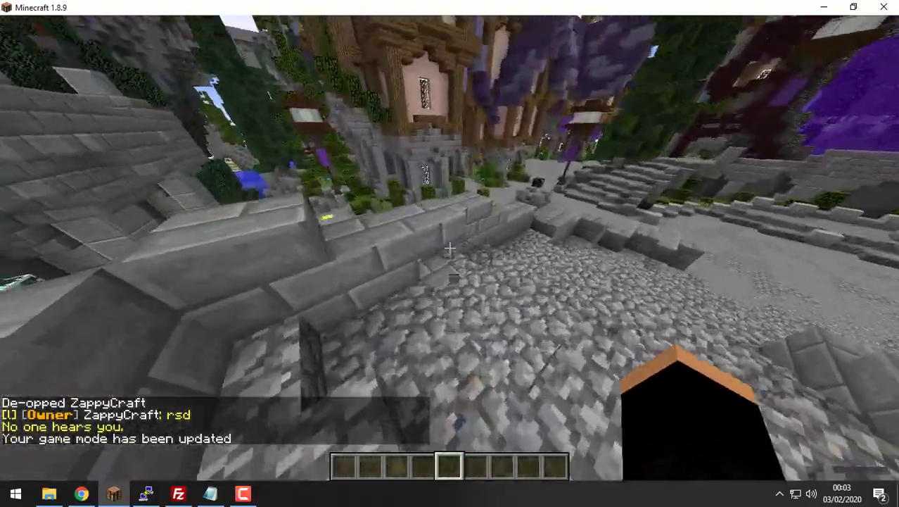
middle_click(449, 247)
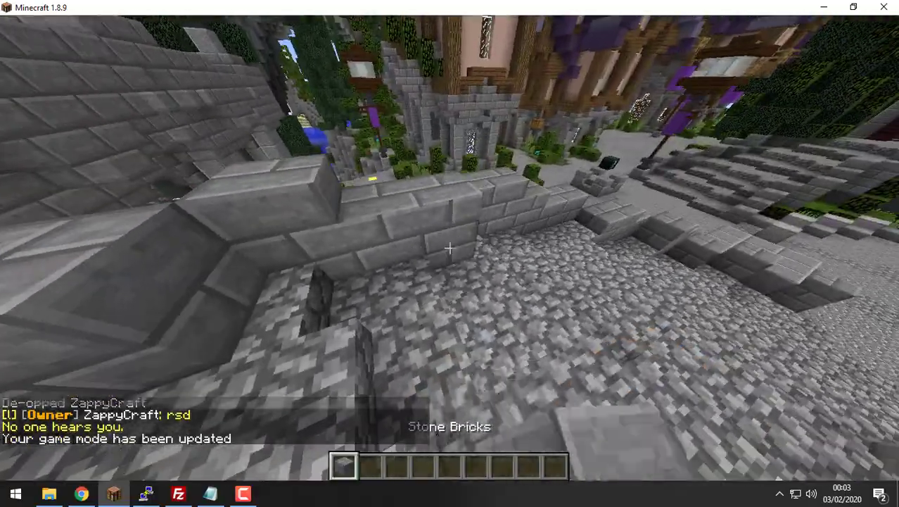
Step: Walk across the plaza and run /clear to empty the inventory
key(t)
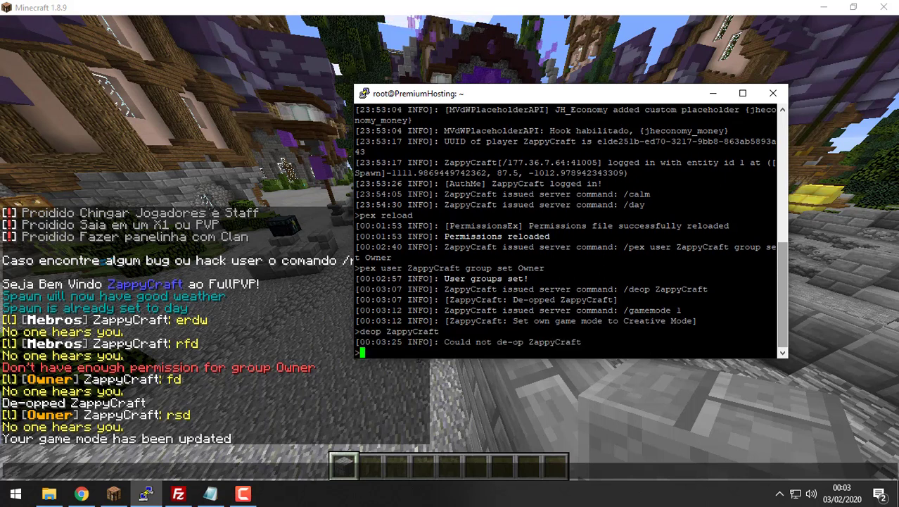
key(Escape)
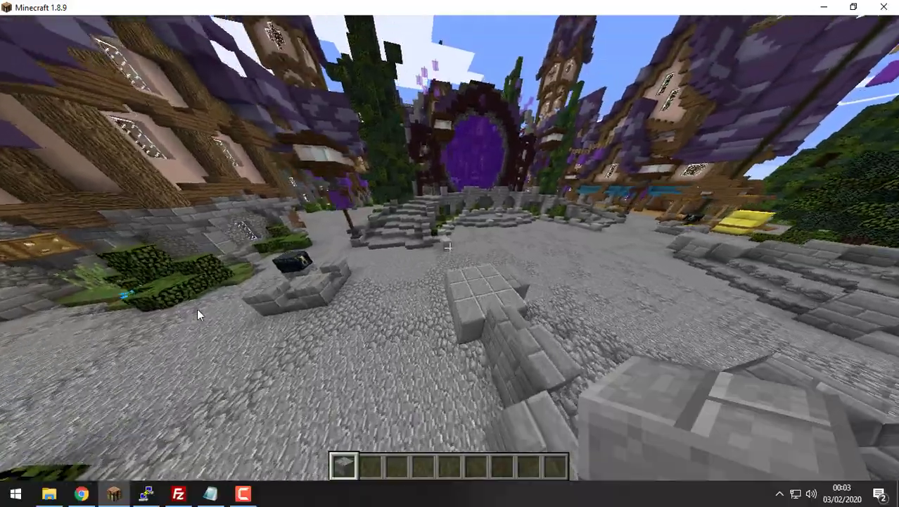
key(w)
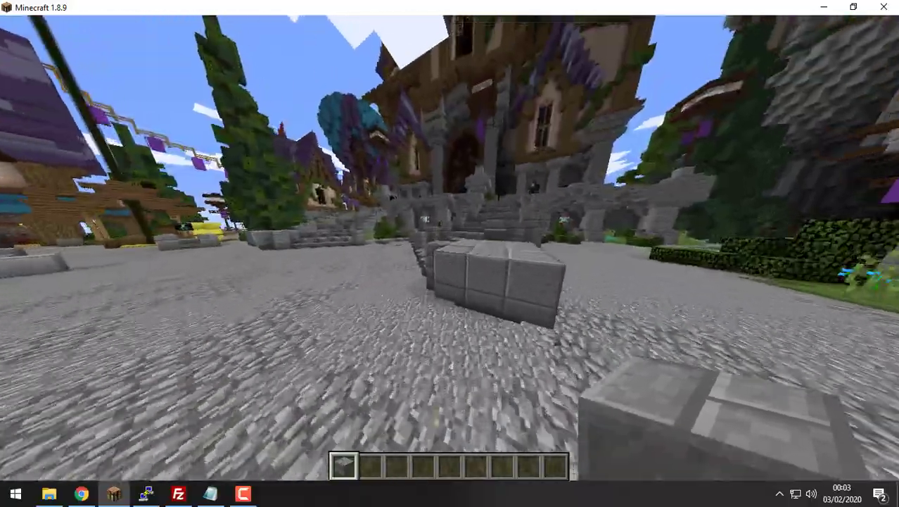
key(w)
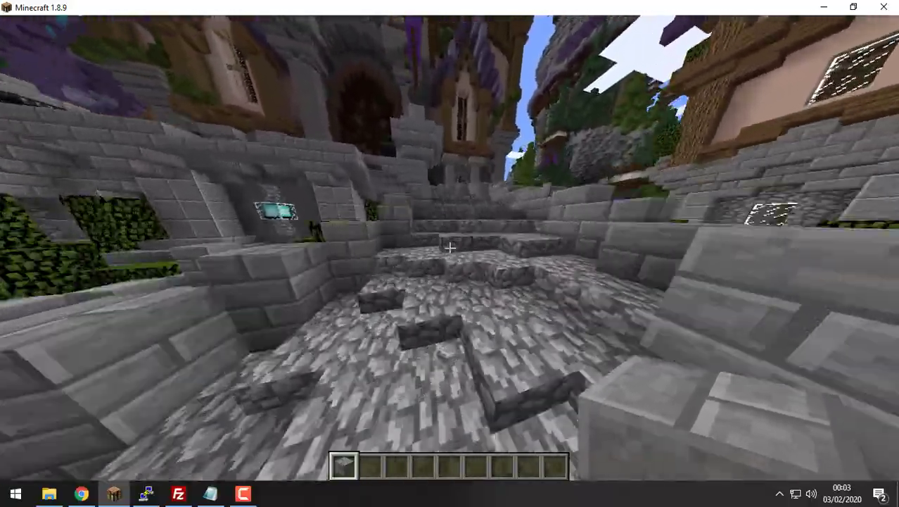
key(w)
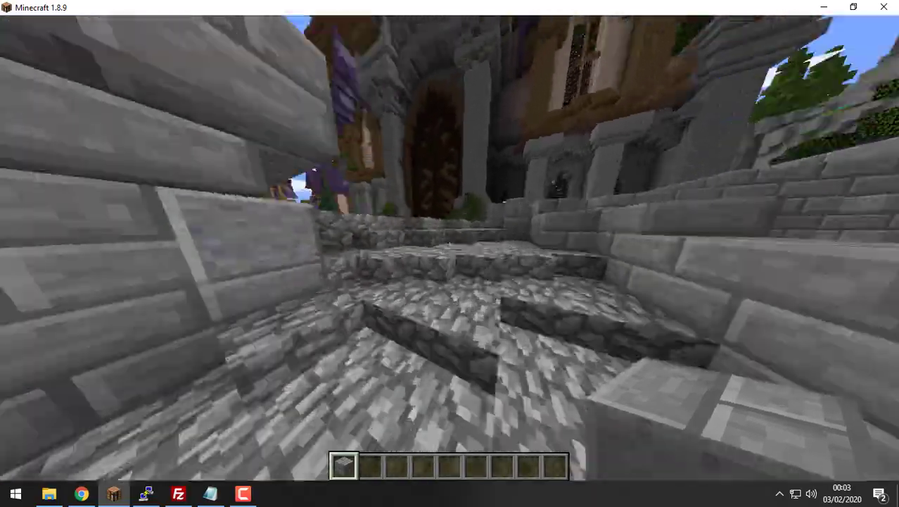
key(w)
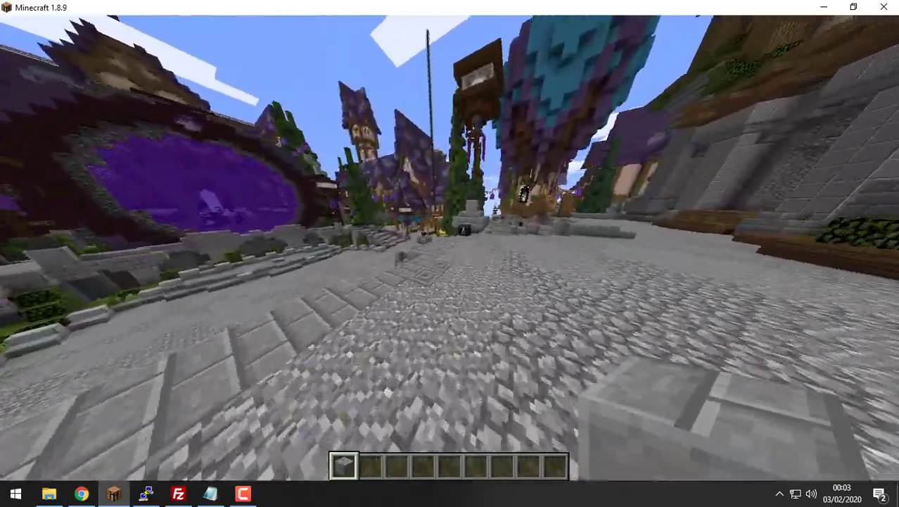
key(4)
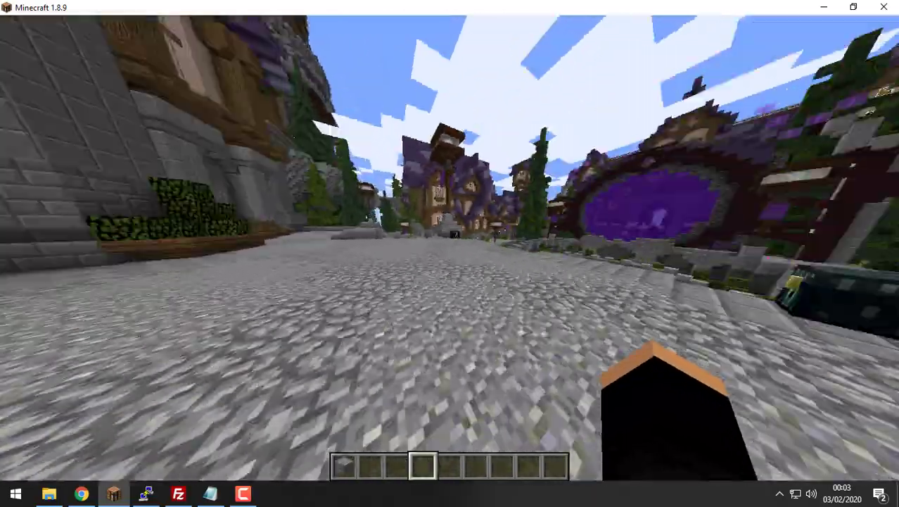
text(t/clear)
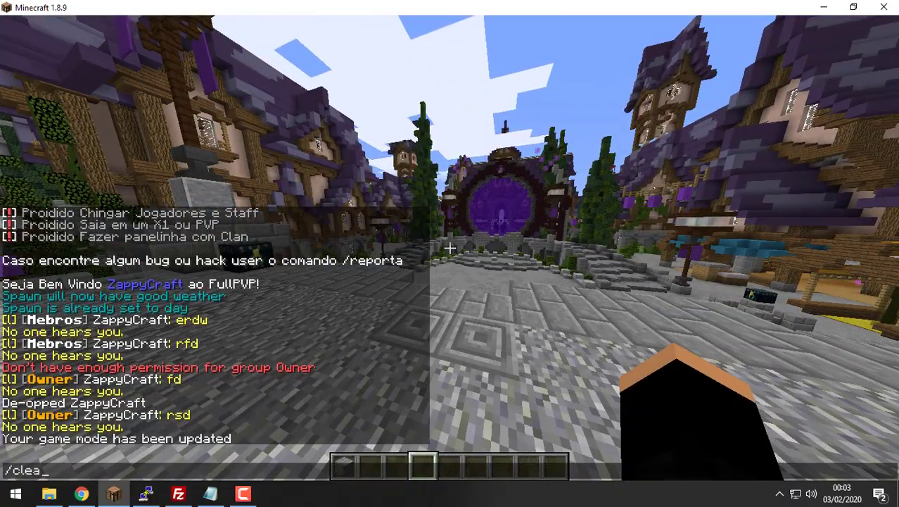
key(Return)
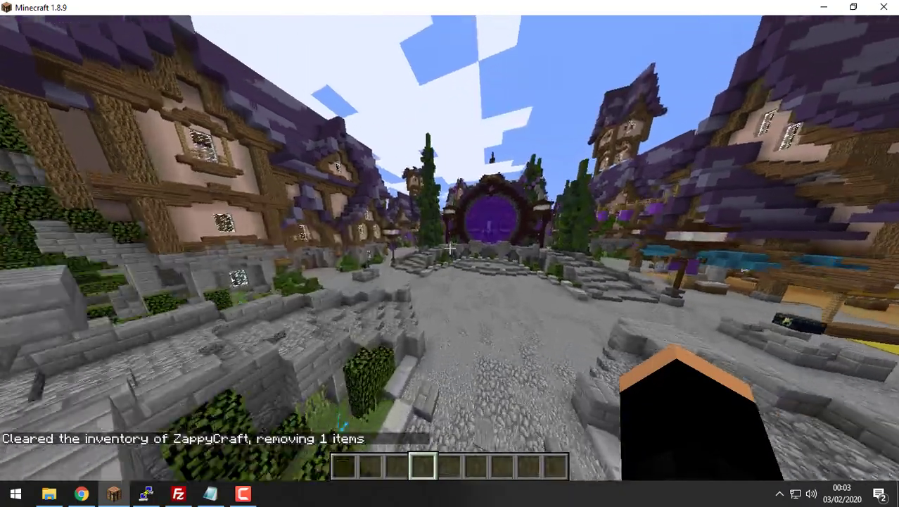
key(w)
key(t)
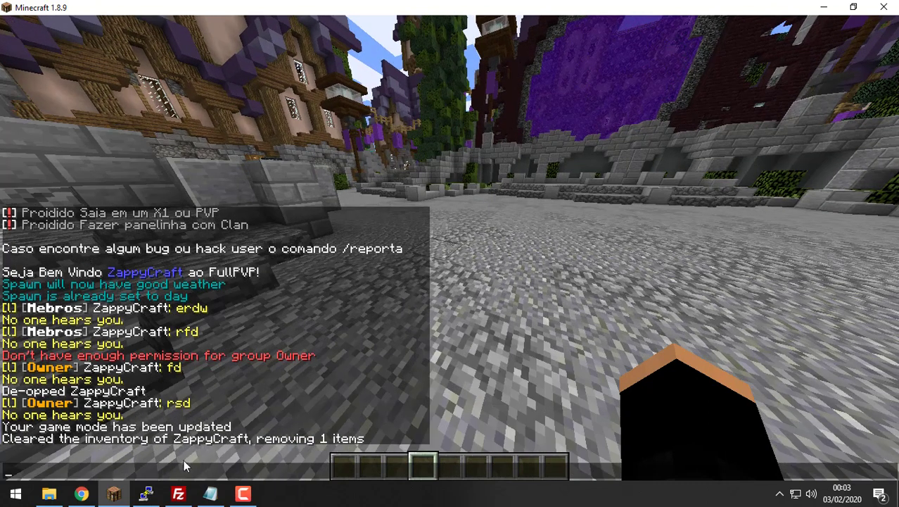
click(210, 494)
Step: Select Permissão, Skinsrestore and AlwaysDay in the Notepad list, finishing with System selected
click(552, 200)
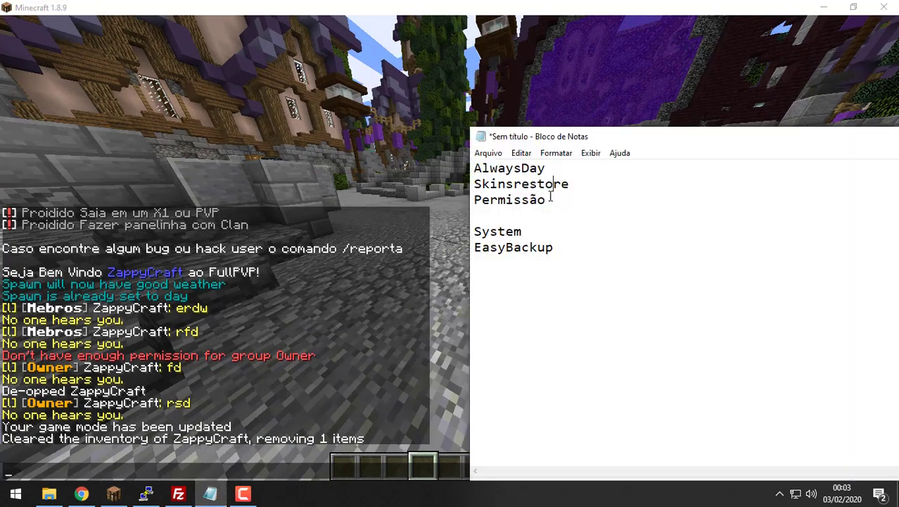
drag(551, 200, 429, 207)
click(573, 187)
key(shift+Home)
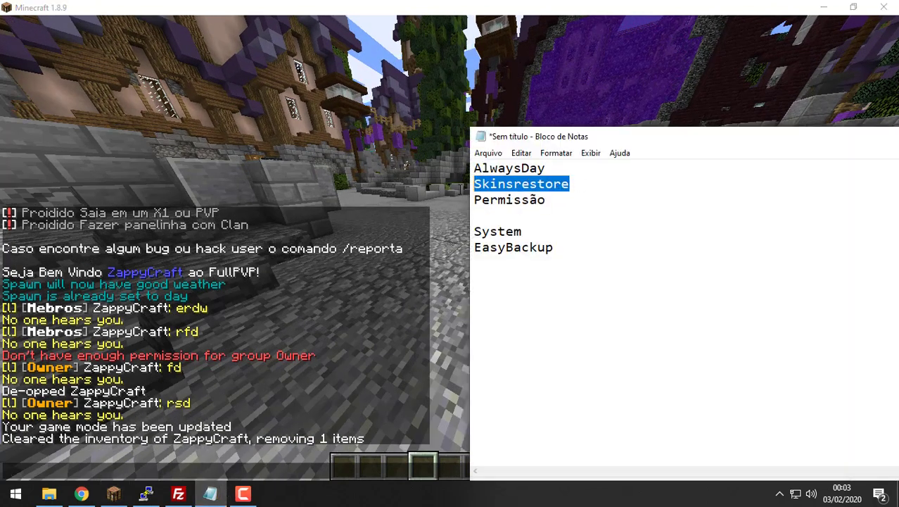
drag(580, 166, 412, 168)
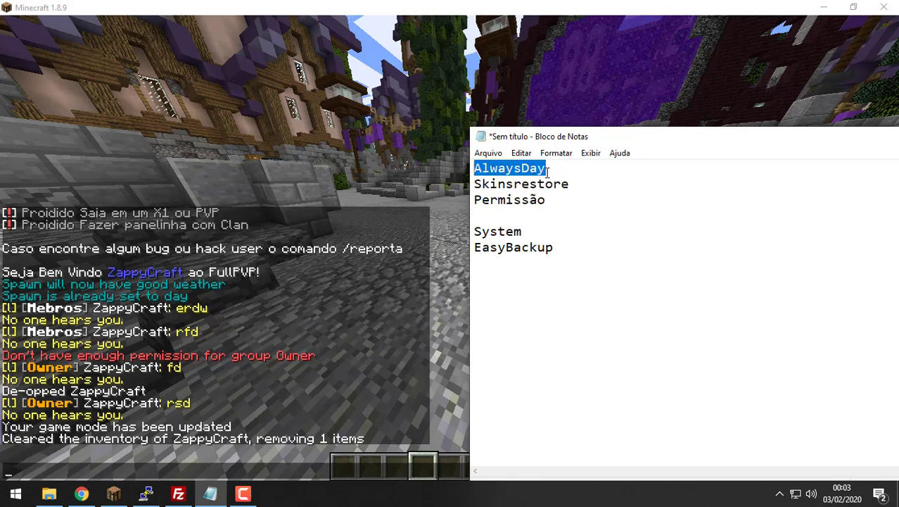
drag(524, 232, 452, 237)
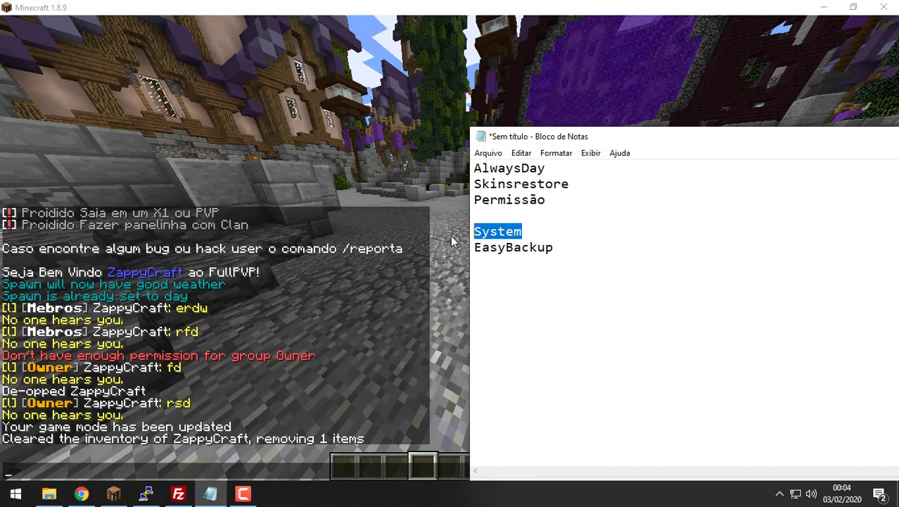
click(529, 232)
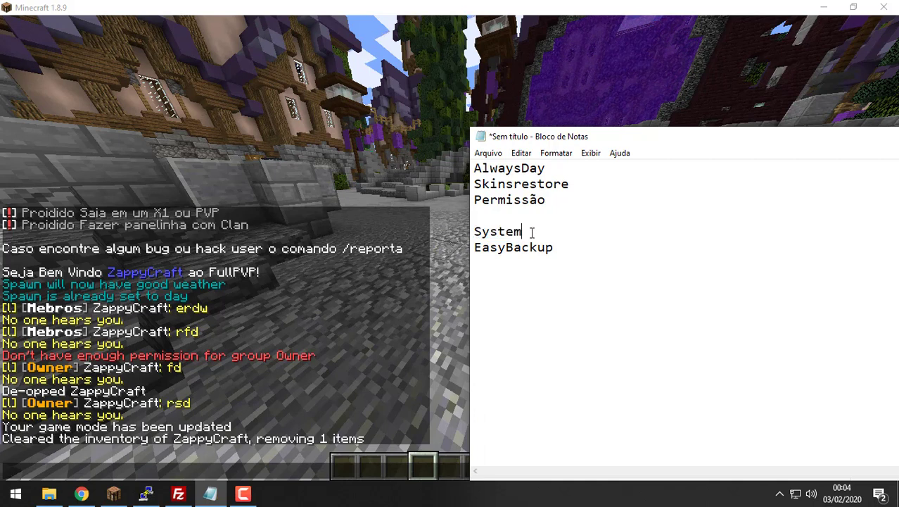
drag(531, 232, 428, 239)
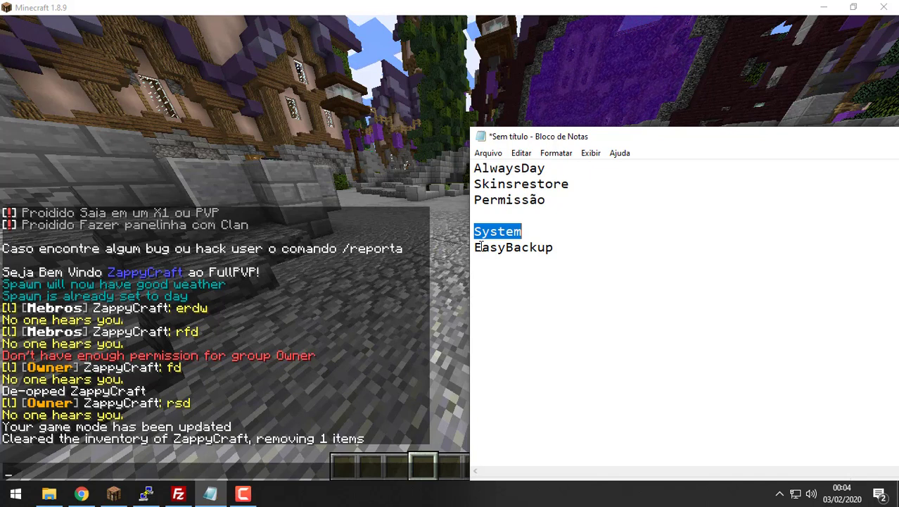
Step: Minimize the game and terminal, open the server's FullPVP plugins folder in FileZilla, snapped right
click(823, 7)
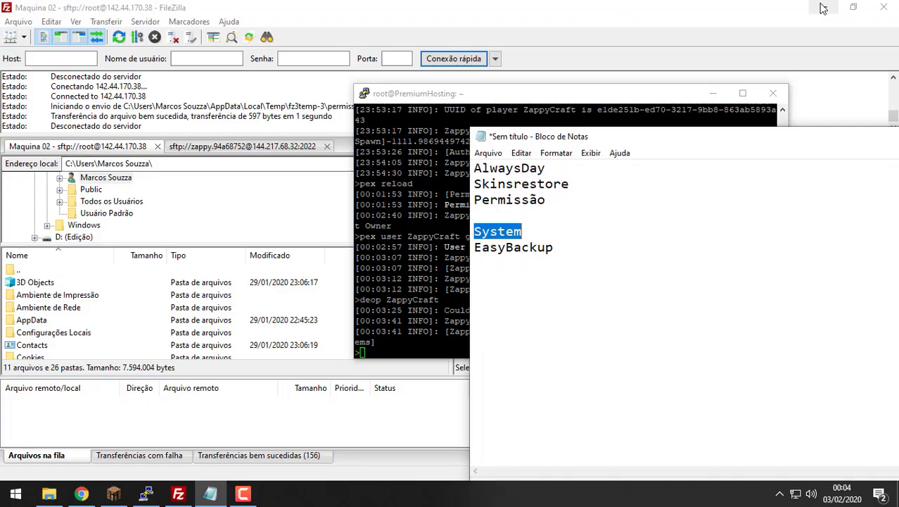
click(712, 93)
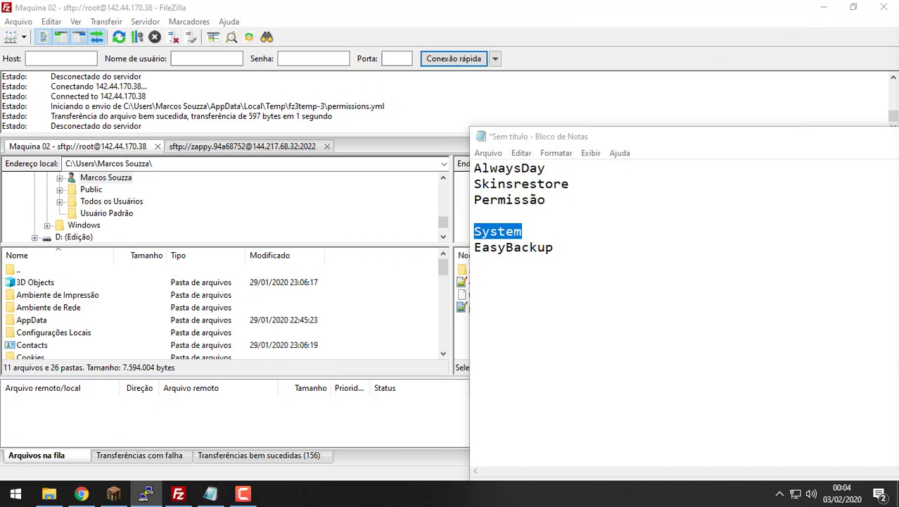
drag(774, 140, 898, 154)
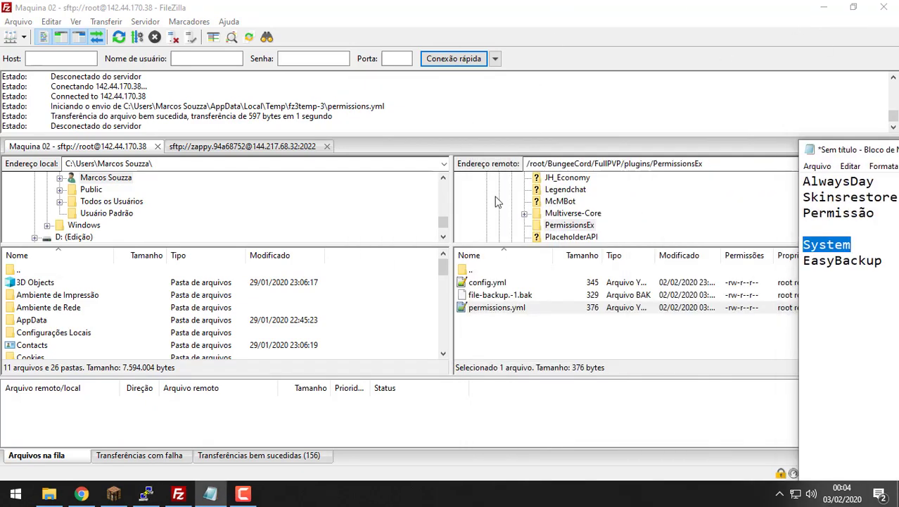
double_click(475, 271)
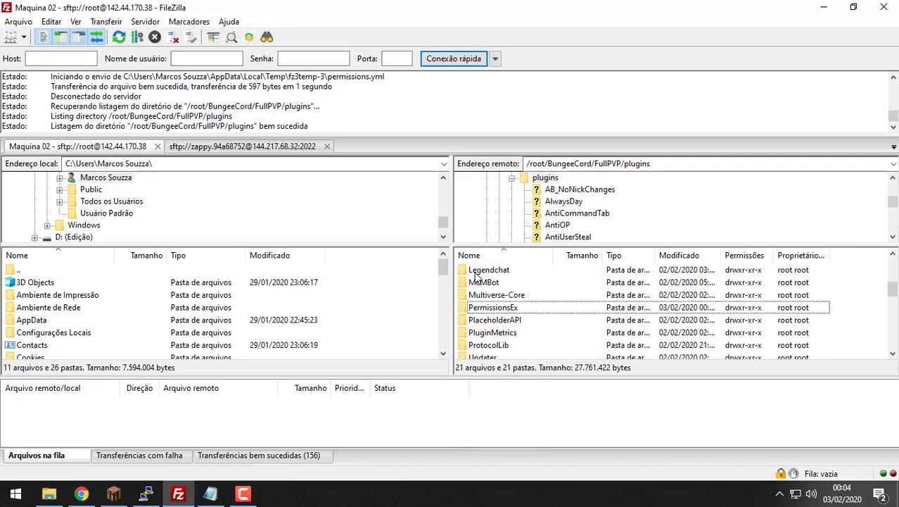
key(super+Right)
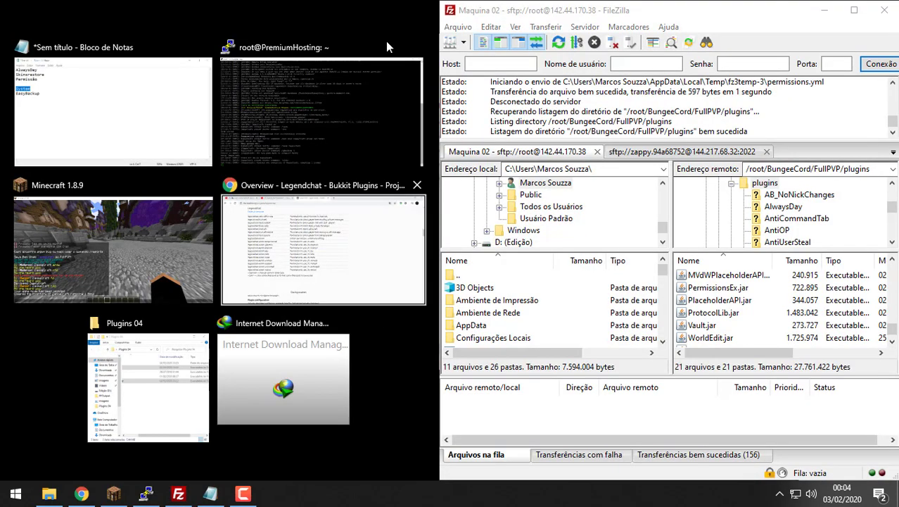
Step: Drag System.jar from the Plugins 04 folder into the remote plugins folder to upload it
click(355, 348)
click(377, 345)
drag(435, 241, 326, 131)
click(395, 182)
click(356, 169)
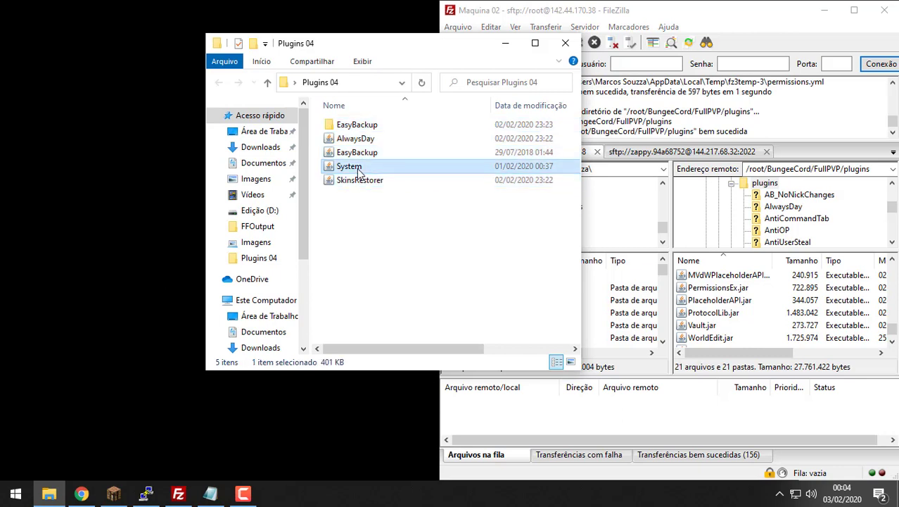
drag(344, 171, 754, 309)
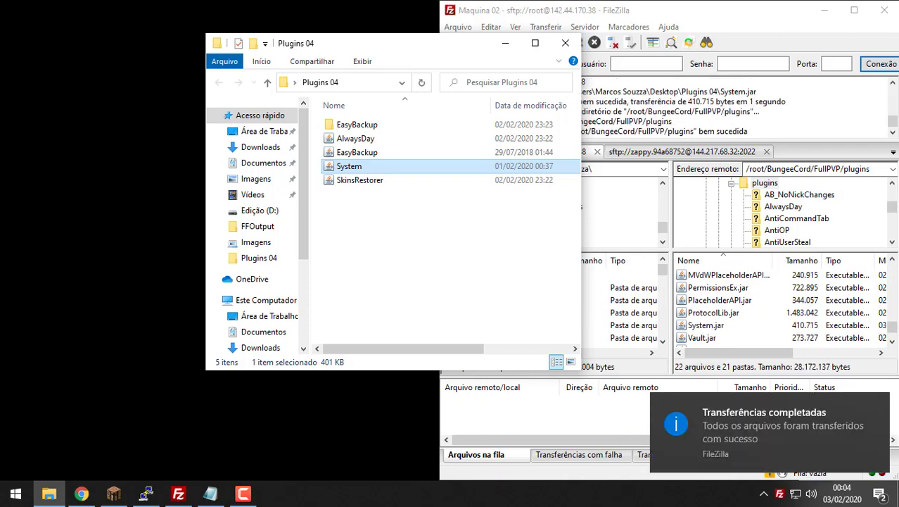
click(121, 493)
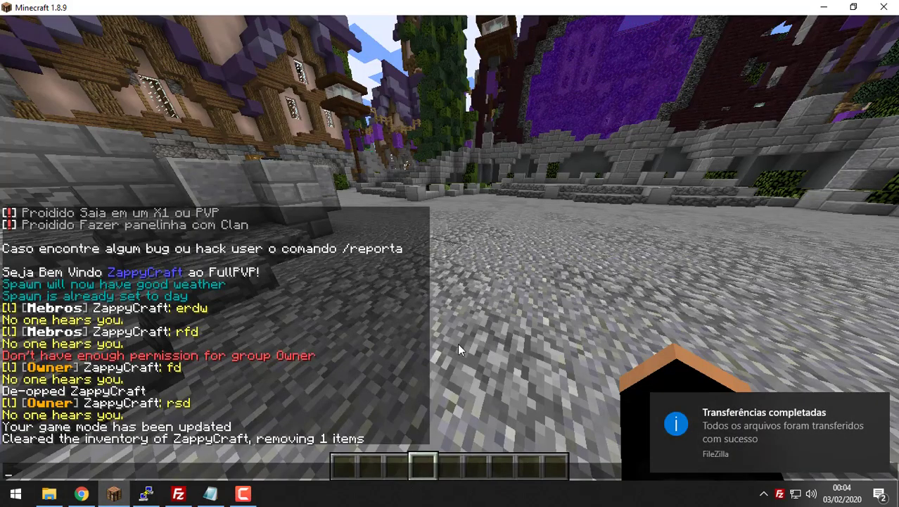
Step: Maximize PuTTY and let the FullPVP server stop back to the shell prompt, then return to Minecraft
click(145, 493)
drag(538, 44, 538, 6)
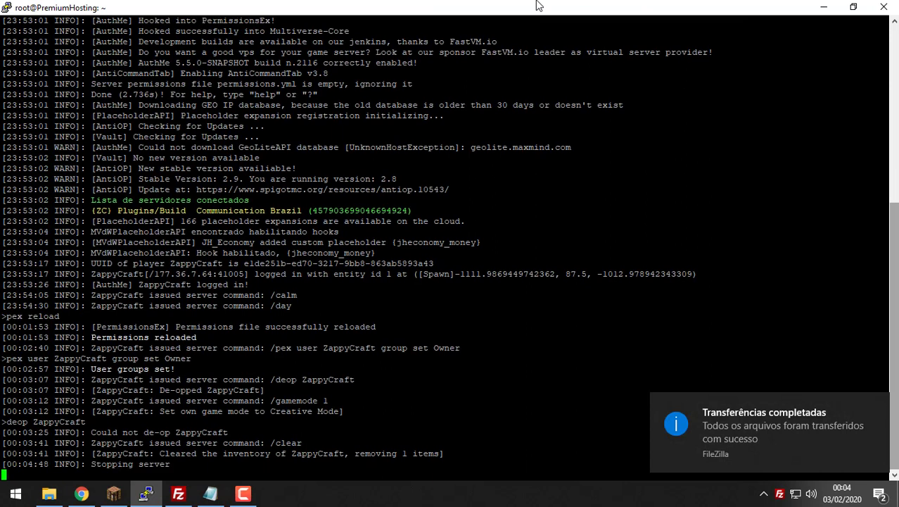
key(Return)
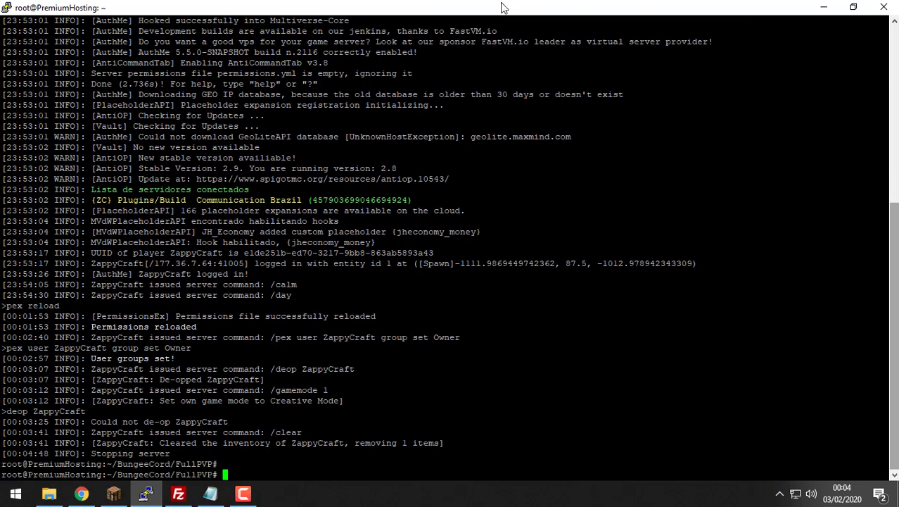
key(alt+Tab)
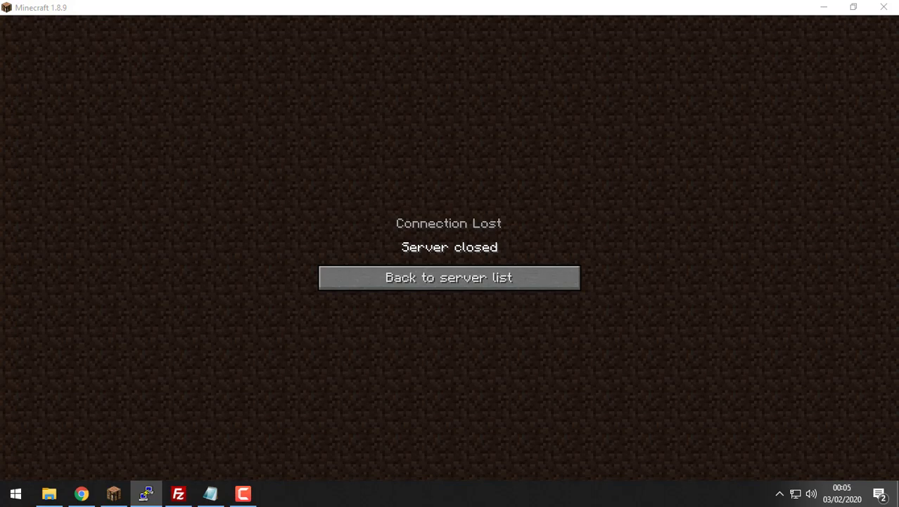
click(779, 493)
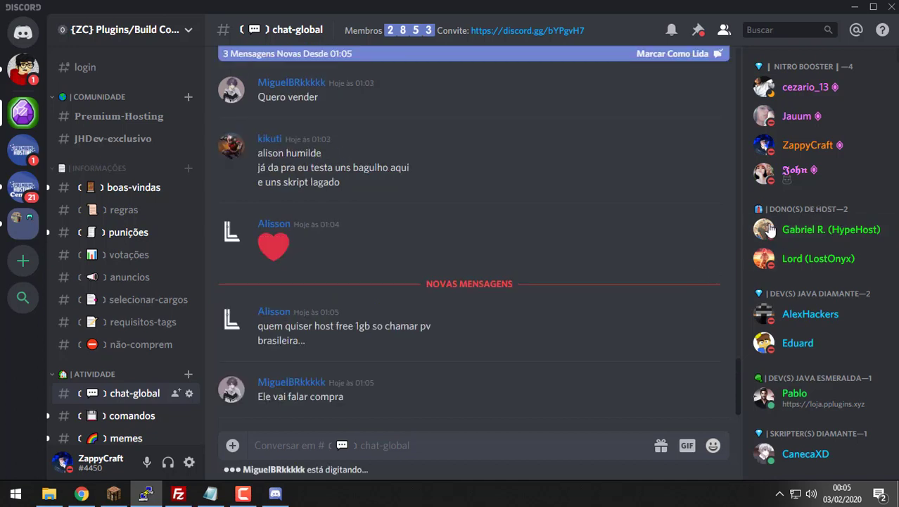
scroll(816, 338, down, 2)
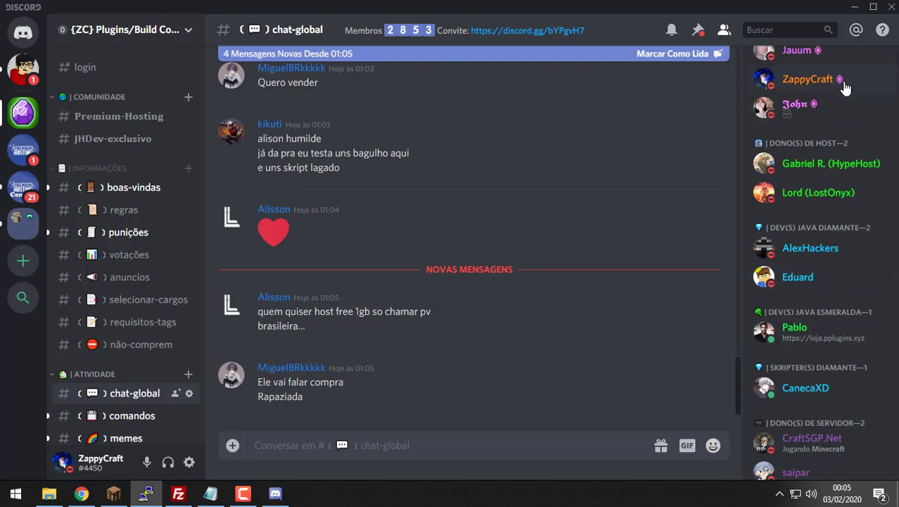
click(855, 7)
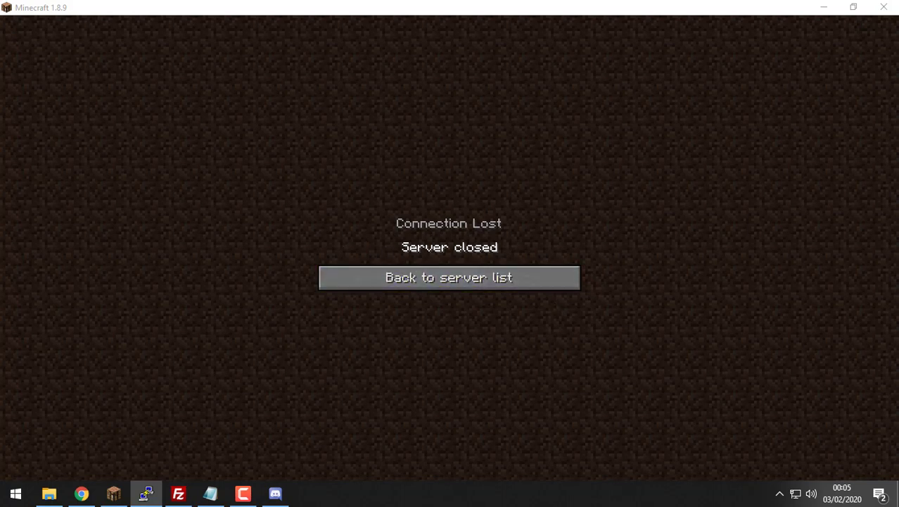
Step: Switch to the PuTTY console and select the System plugin's spawn-location warnings in the startup log
key(F10)
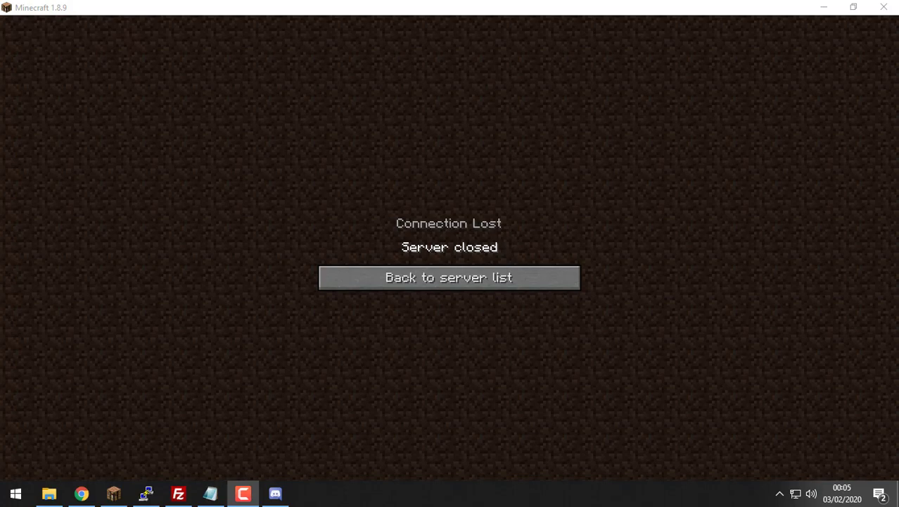
key(alt+Tab)
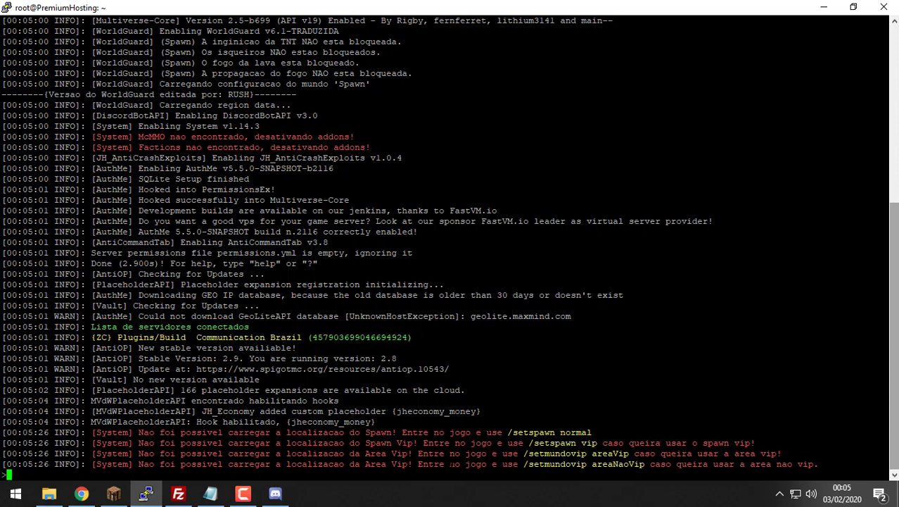
drag(454, 464, 318, 444)
Step: Restore and minimize PuTTY, then minimize Minecraft so the Plugins 04 folder and FileZilla show
double_click(402, 7)
click(200, 16)
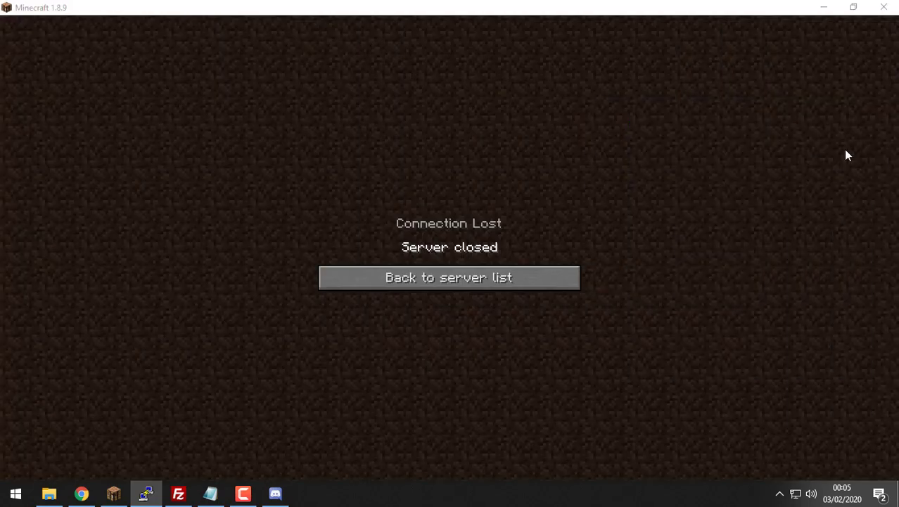
click(823, 7)
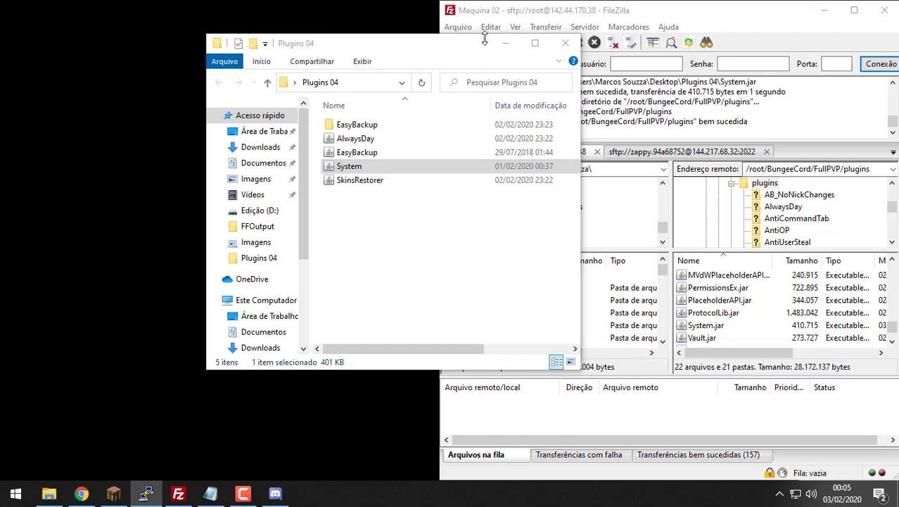
Step: Minimize the Plugins 04 folder and open the server's System plugin folder in FileZilla
click(505, 43)
click(718, 277)
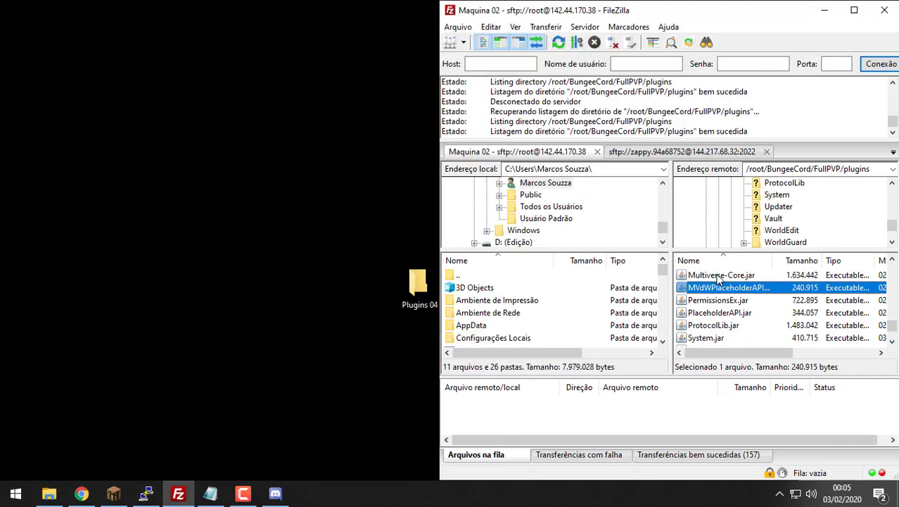
key(s)
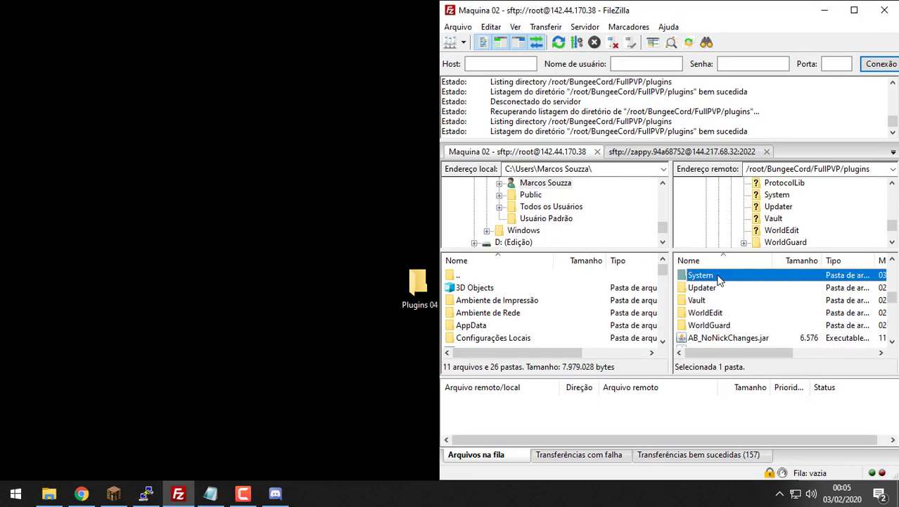
double_click(718, 277)
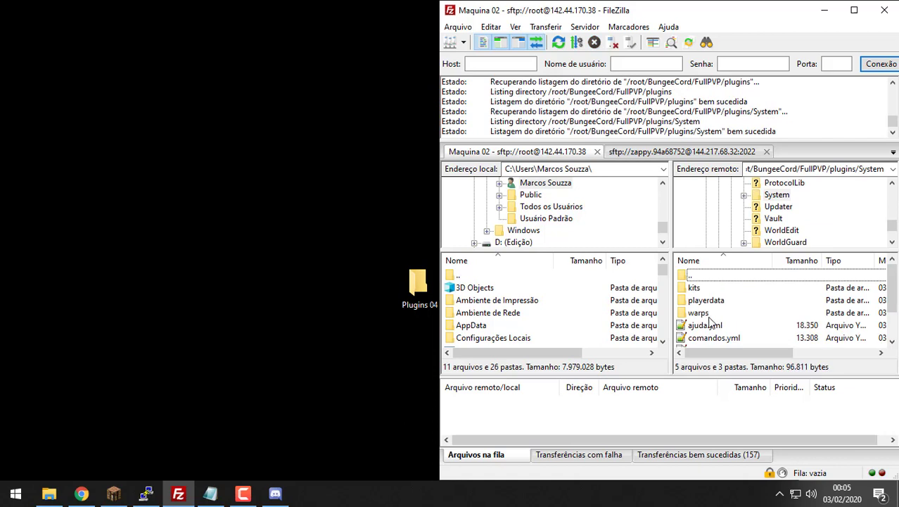
Step: Download settings.yml to the desktop and open it in Notepad++
scroll(711, 322, down, 1)
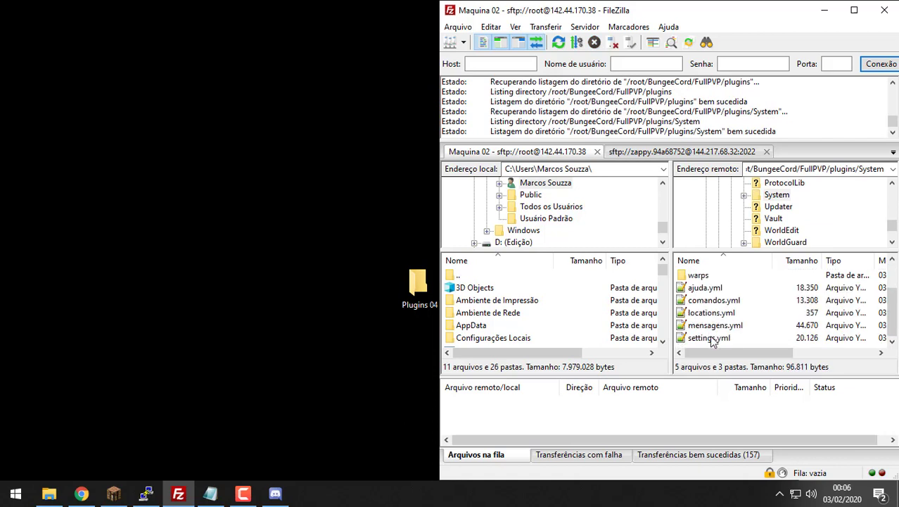
drag(710, 341, 45, 24)
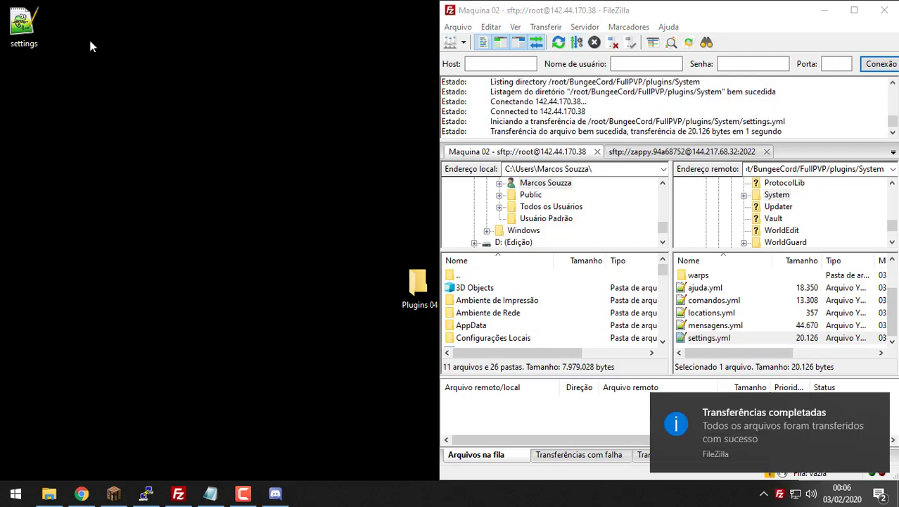
double_click(28, 24)
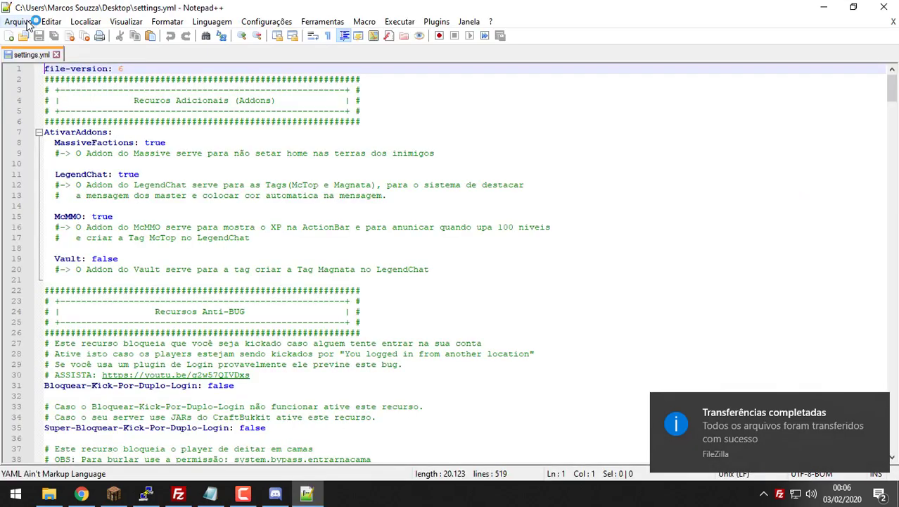
Step: Search settings.yml for 'Spawn' to locate the Entrar-No-Spawn-Ao-Logar setting
click(457, 134)
key(ctrl+f)
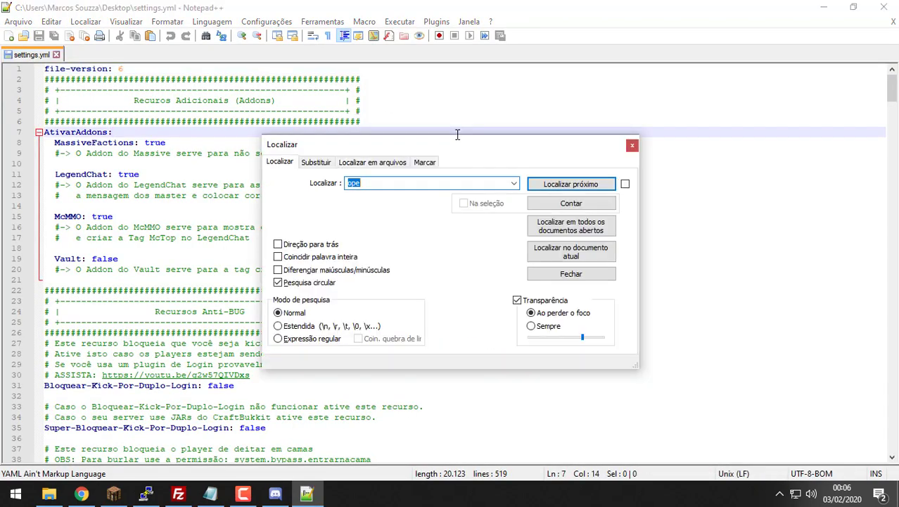
text(Spawn)
key(Return)
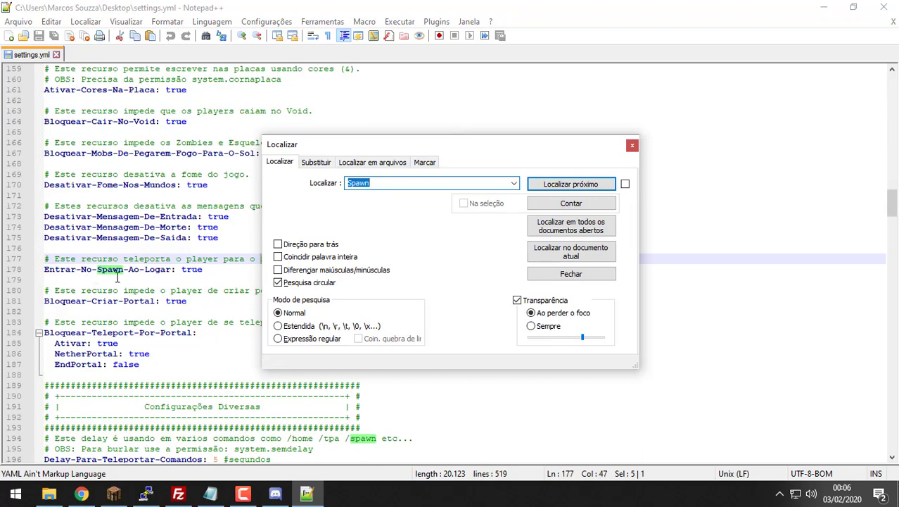
drag(438, 145, 616, 134)
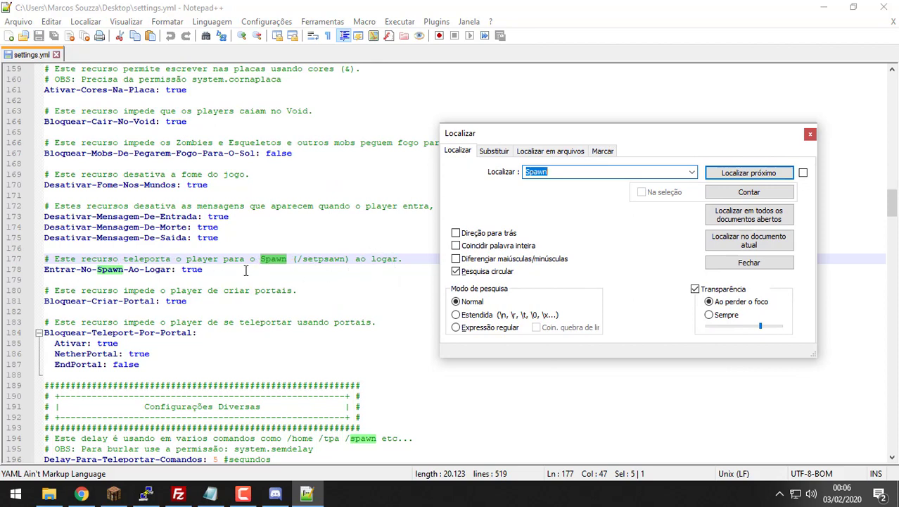
Step: Replace true with false on line 178, close the search box, and minimize Notepad++
double_click(197, 270)
text(false)
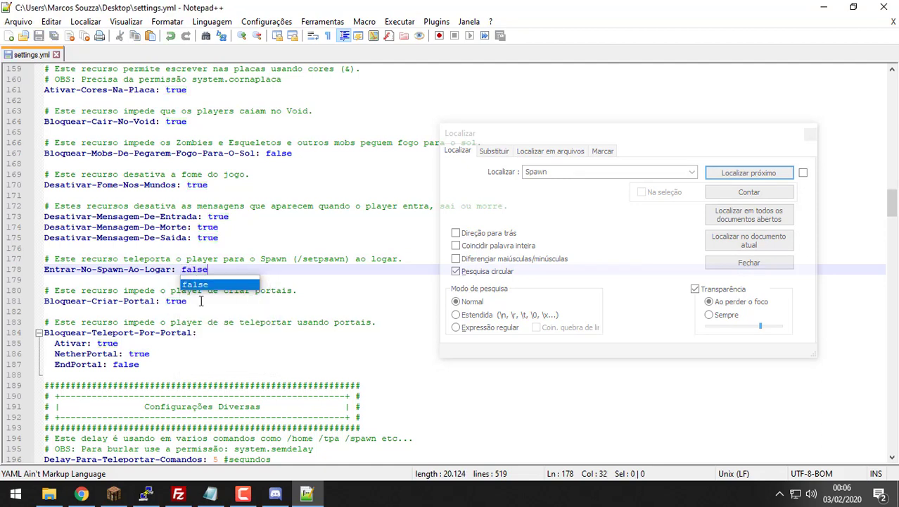
click(254, 271)
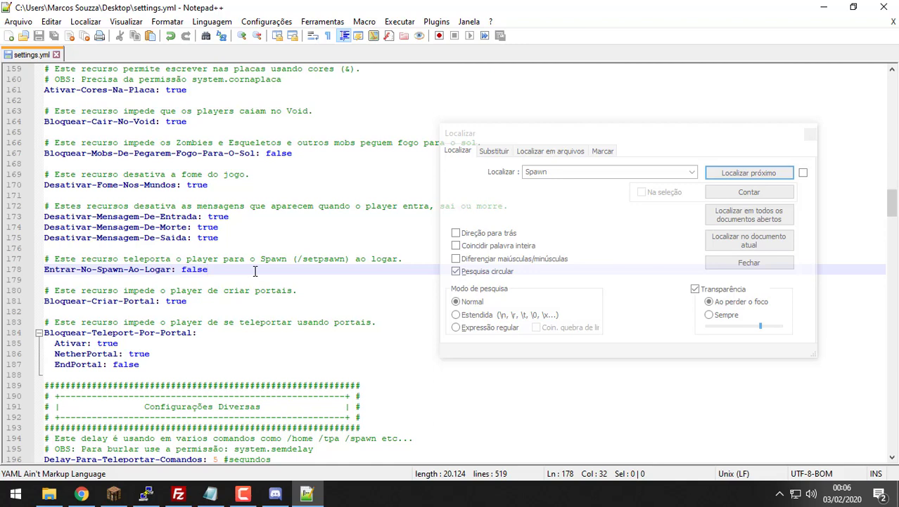
click(811, 133)
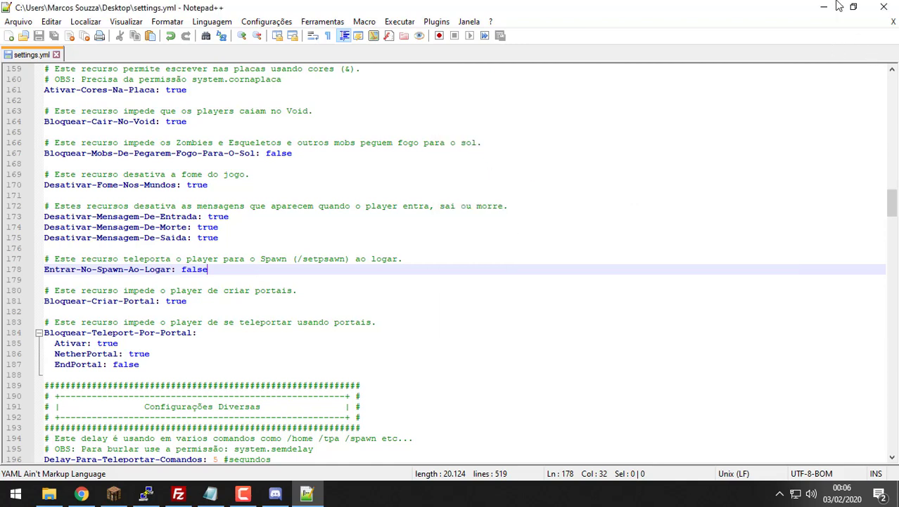
click(826, 7)
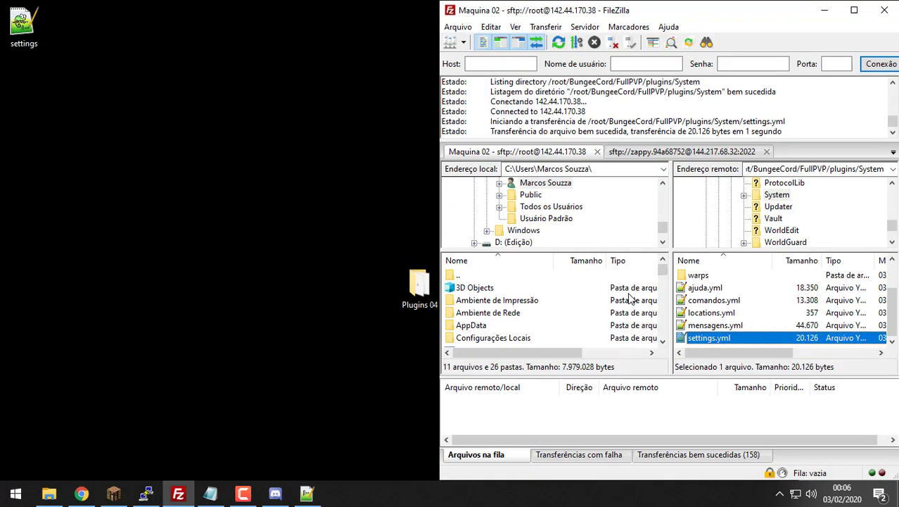
Step: Download locations.yml to the desktop and open it in Notepad++
drag(711, 314, 99, 180)
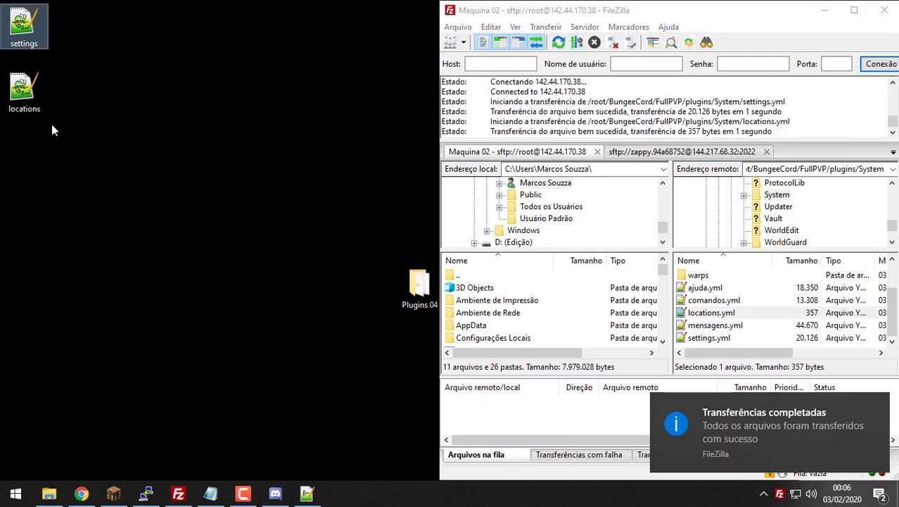
double_click(40, 95)
drag(255, 331, 98, 238)
click(165, 345)
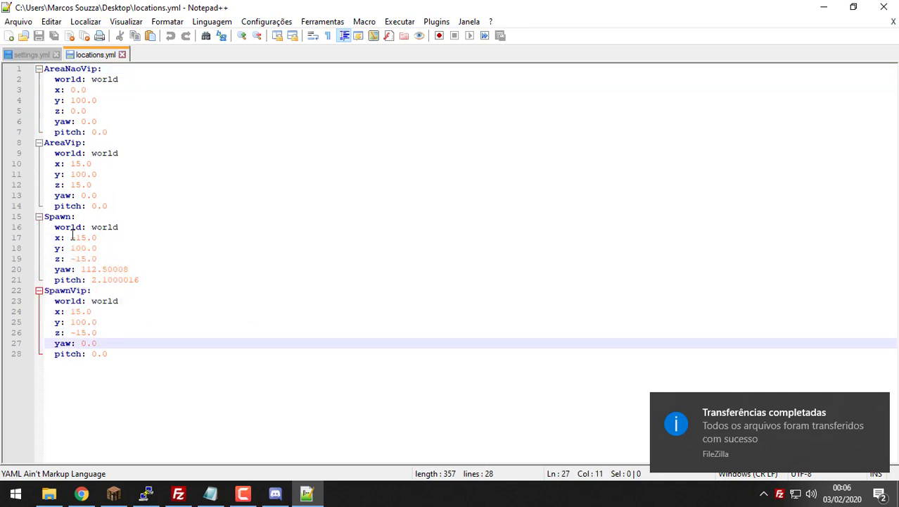
Step: Review the Spawn coordinates on lines 17–21, then close locations.yml and restore the window
double_click(112, 228)
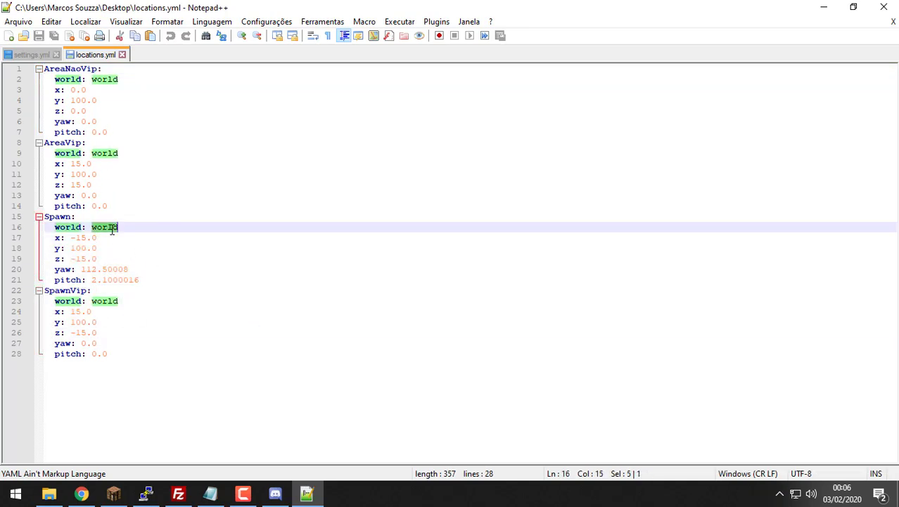
drag(154, 279, 40, 237)
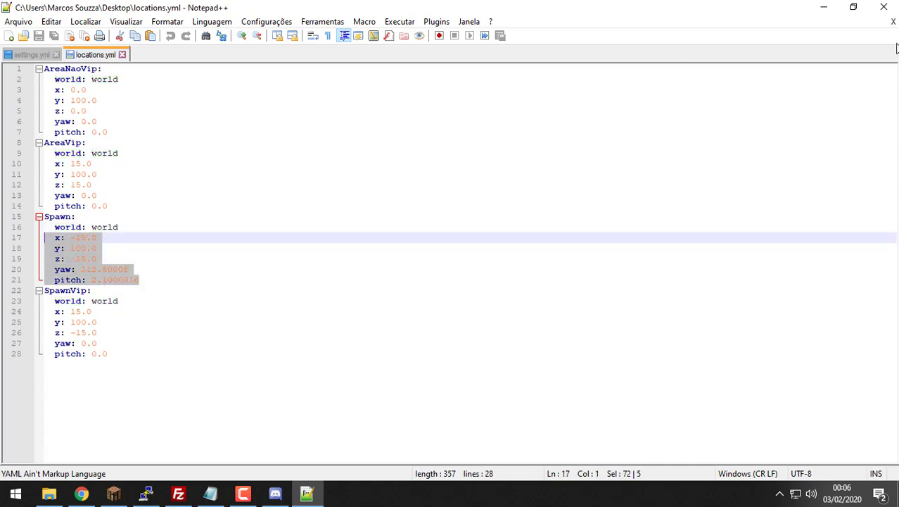
click(893, 21)
double_click(405, 6)
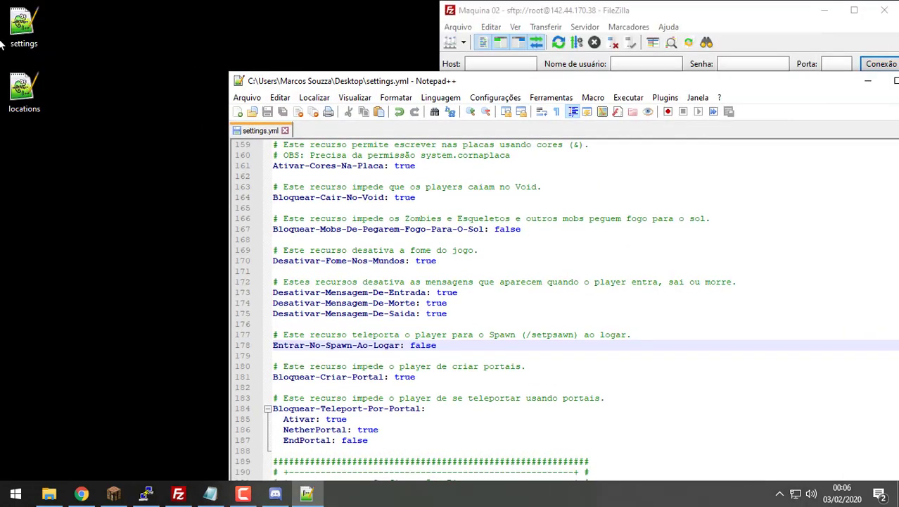
Step: Maximize Notepad++ and search settings.yml for 'Spawn' to reach line 178
double_click(499, 79)
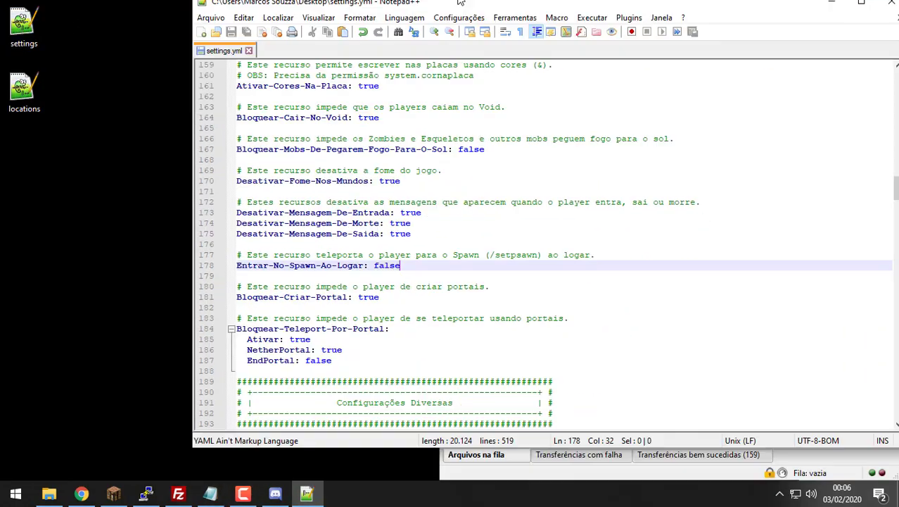
scroll(210, 204, up, 20)
scroll(210, 204, up, 11)
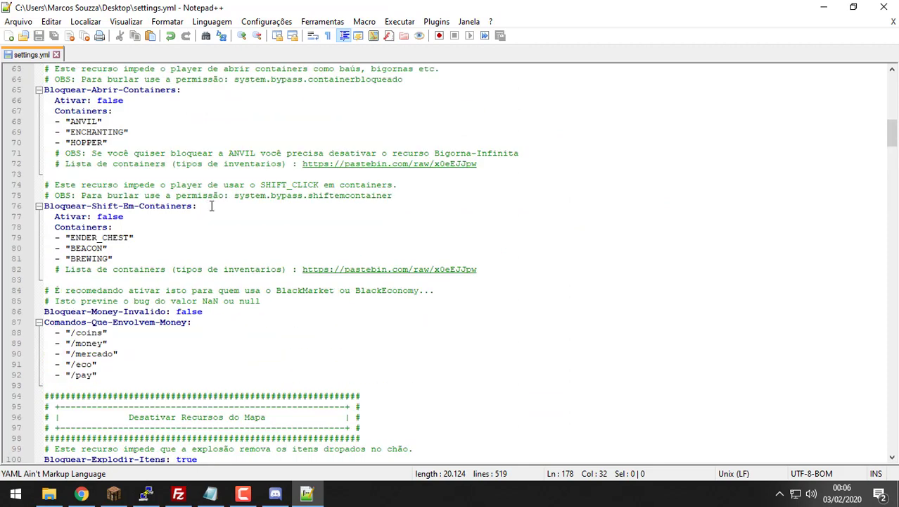
key(ctrl+f)
text(Spawn)
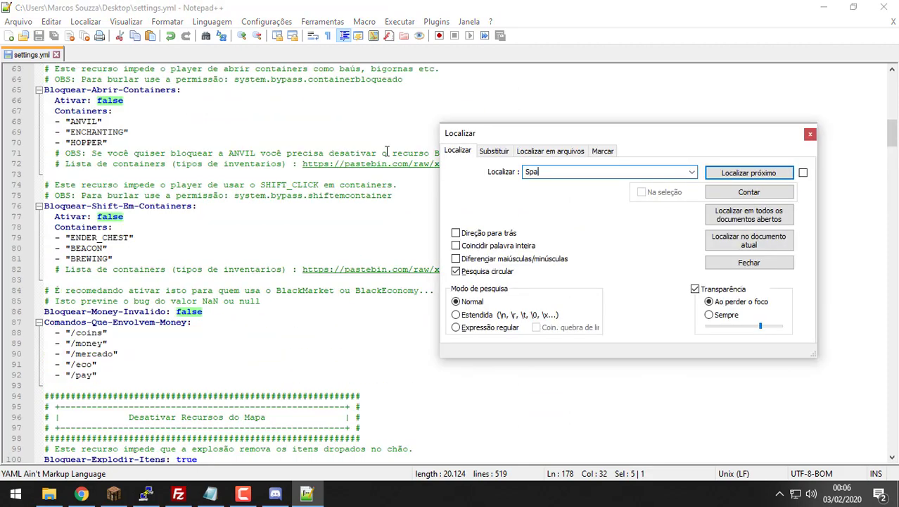
key(Return)
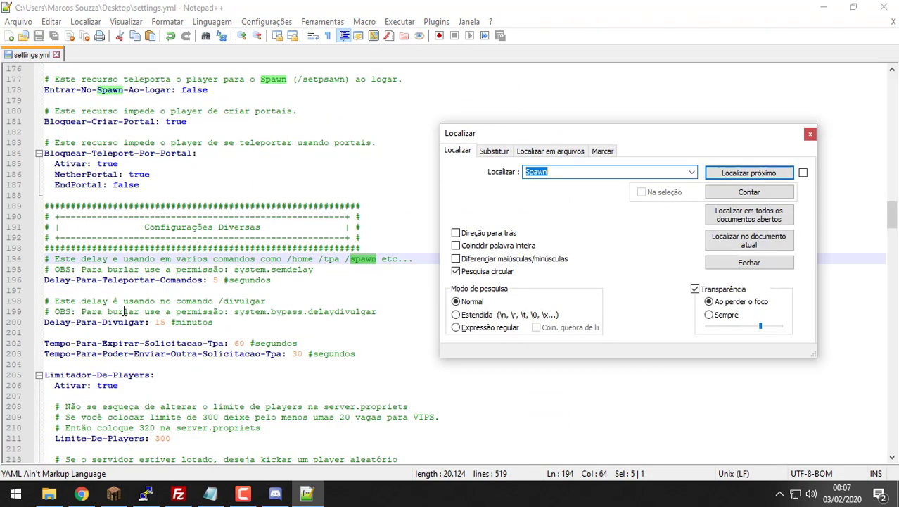
key(Return)
key(Return)
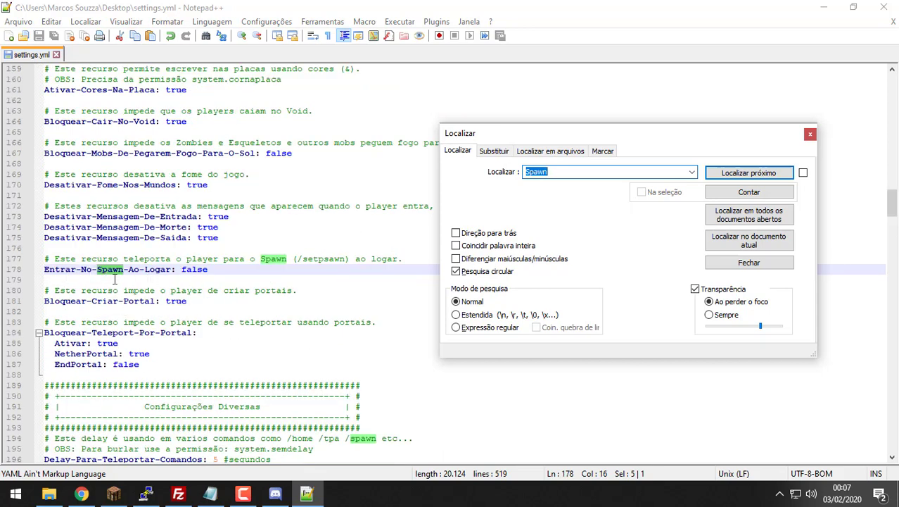
Step: Confirm line 178 reads false, then close the search box and the settings.yml tab
double_click(189, 273)
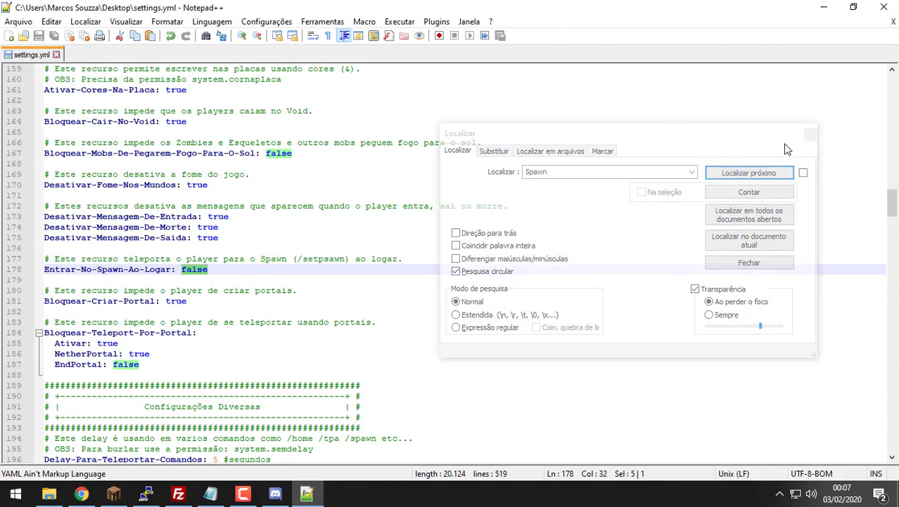
click(807, 133)
click(894, 21)
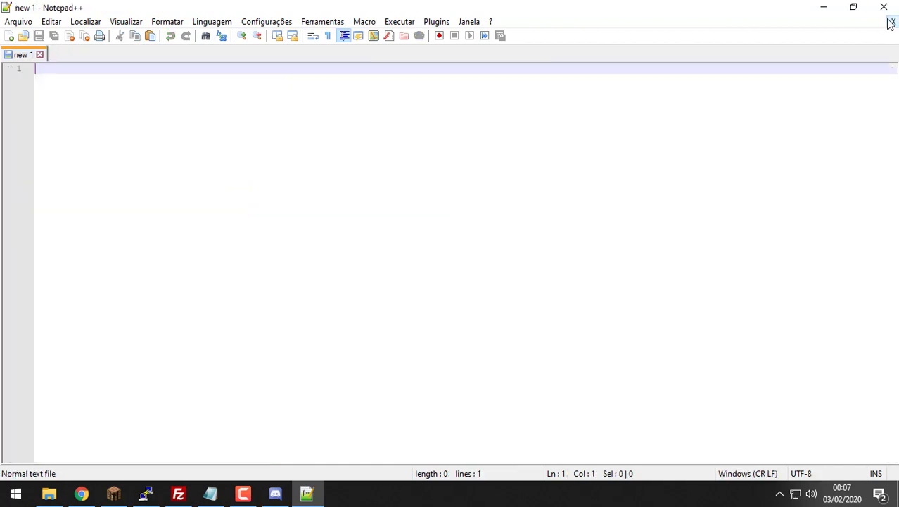
Step: Close Notepad++ and upload the edited settings.yml to the server's System folder, replacing the existing copy
click(883, 7)
drag(17, 43, 718, 322)
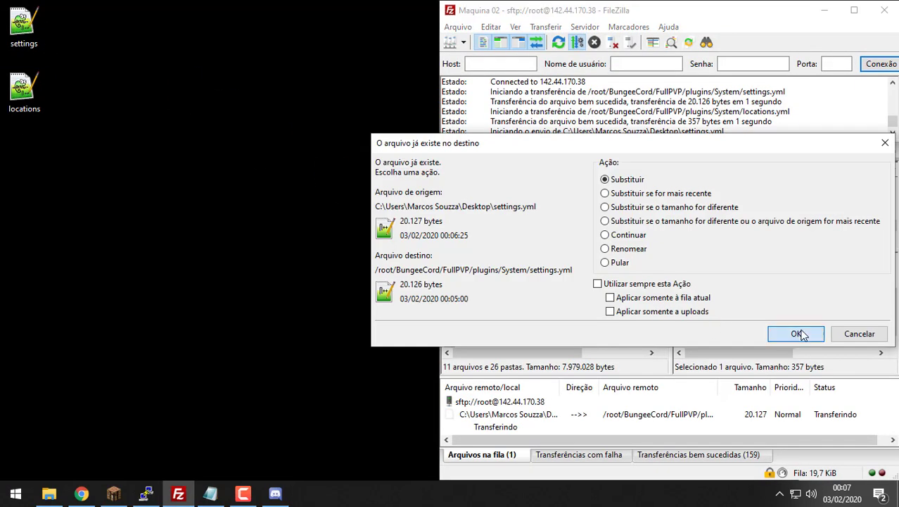
click(797, 334)
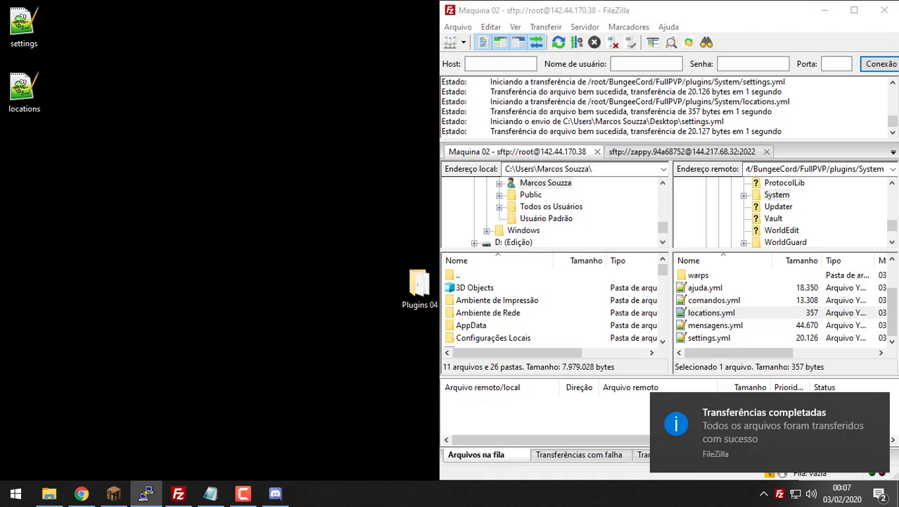
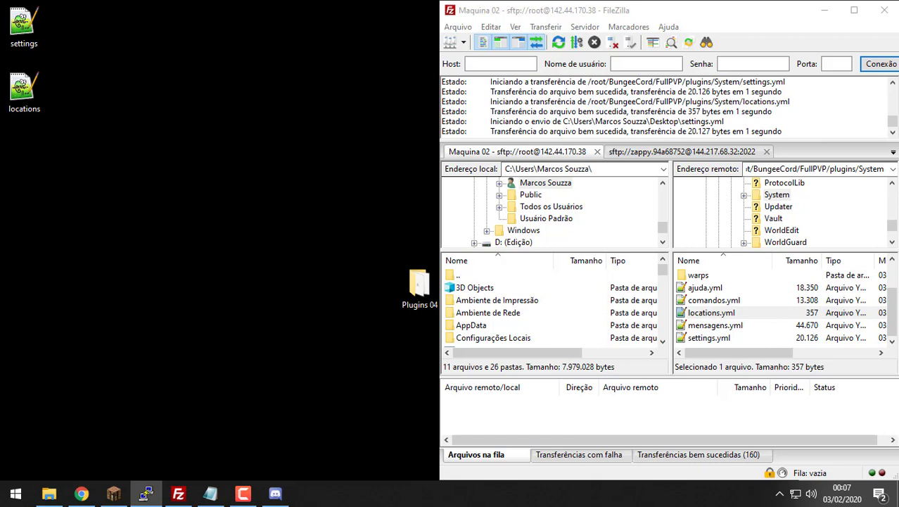
Step: Check the PuTTY server console, minimise it, and bring the Minecraft window forward
key(alt+Tab)
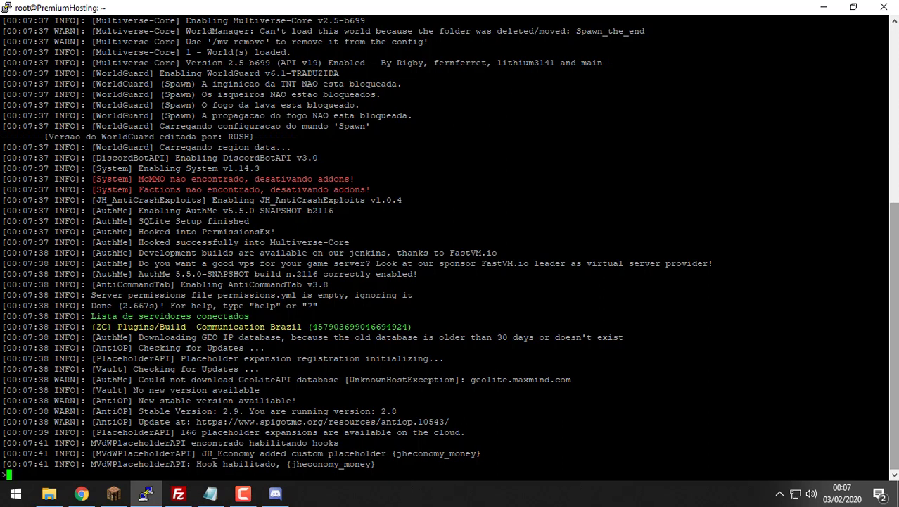
double_click(392, 12)
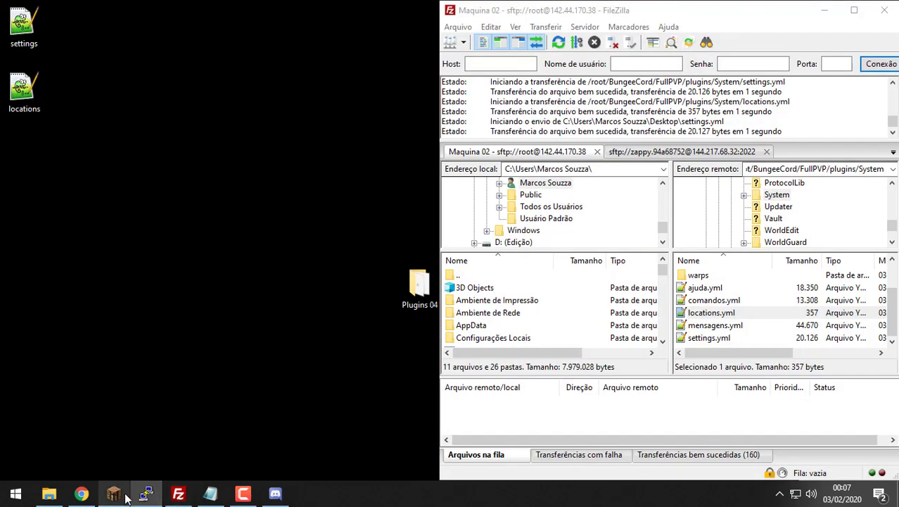
click(114, 493)
Step: Rejoin the FullPVP server and confirm the login with !sim in Discord's login channel
click(495, 288)
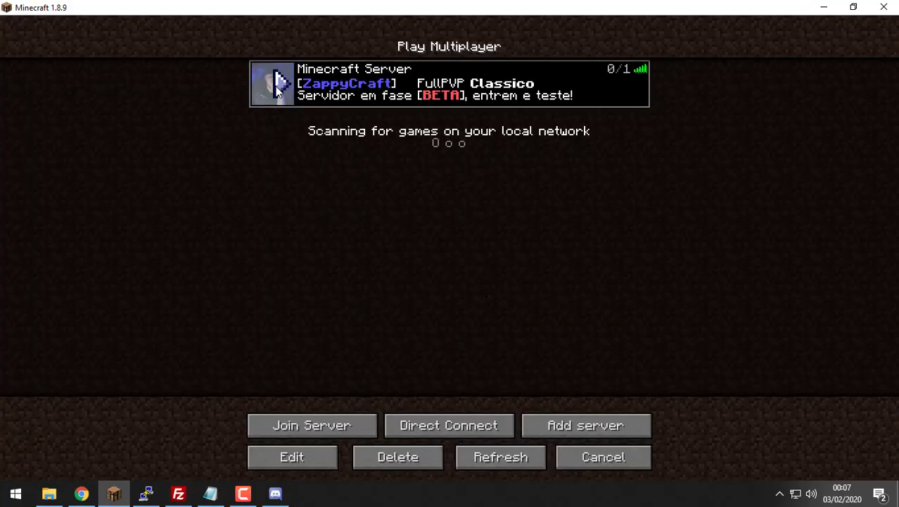
click(270, 83)
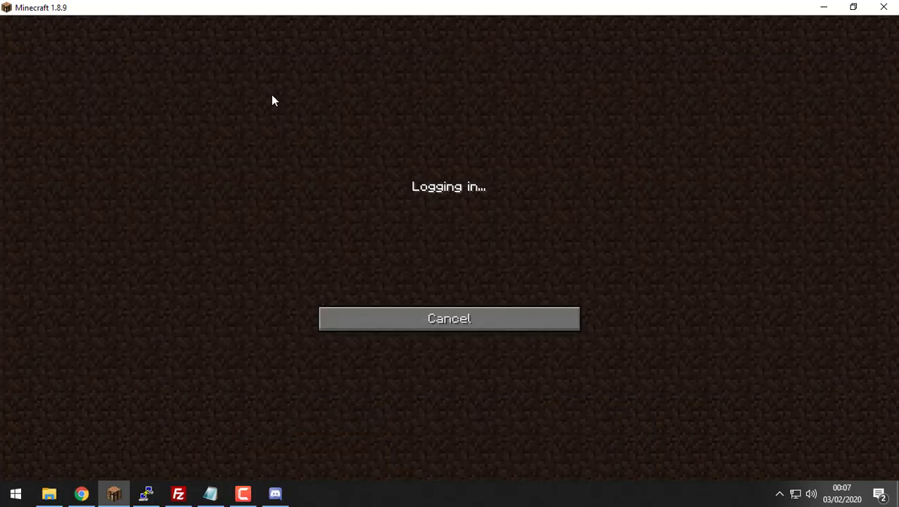
key(t)
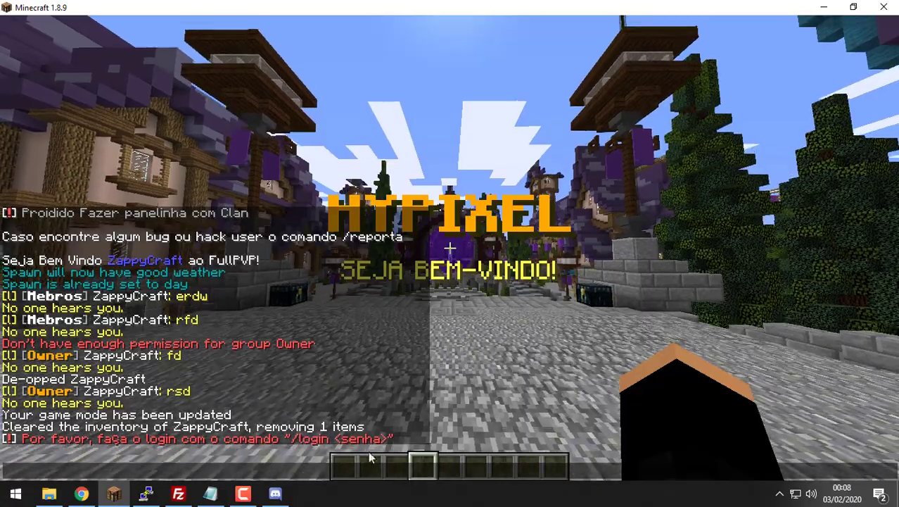
key(alt+Tab)
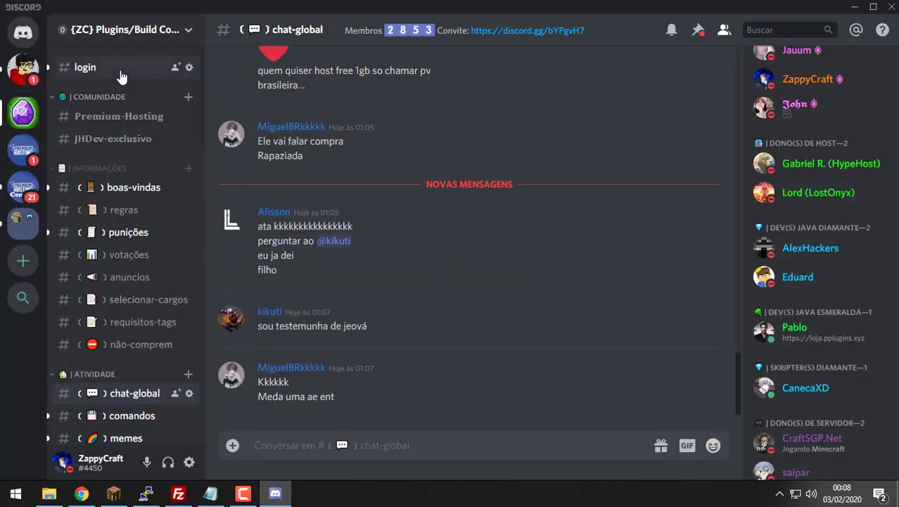
click(121, 70)
text(!sim)
key(Return)
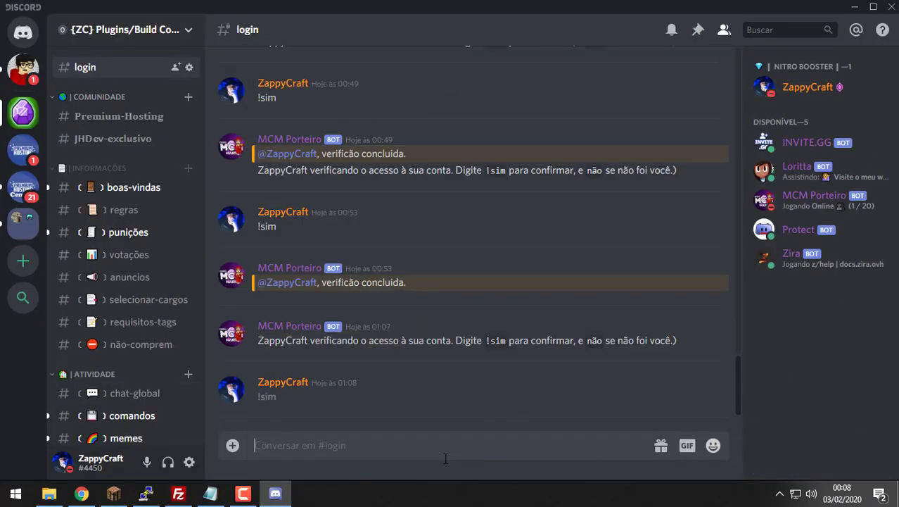
Step: Log in via /login with the account password, walk toward the doorway, then check the console
click(114, 494)
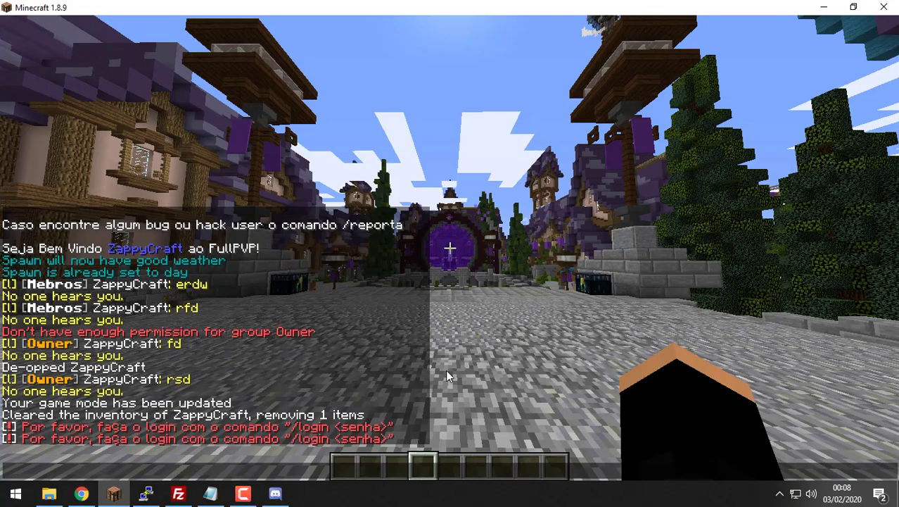
text(lgo)
key(BackSpace)
key(BackSpace)
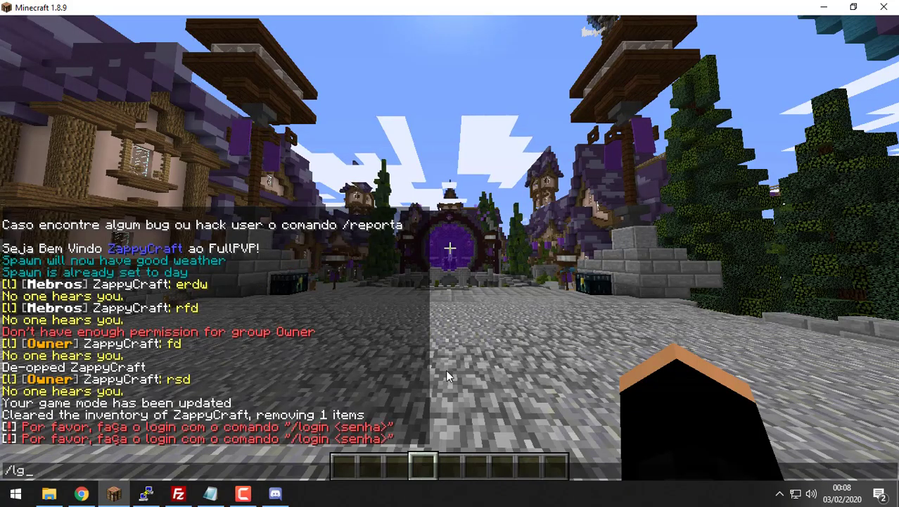
text(ogin 0123456)
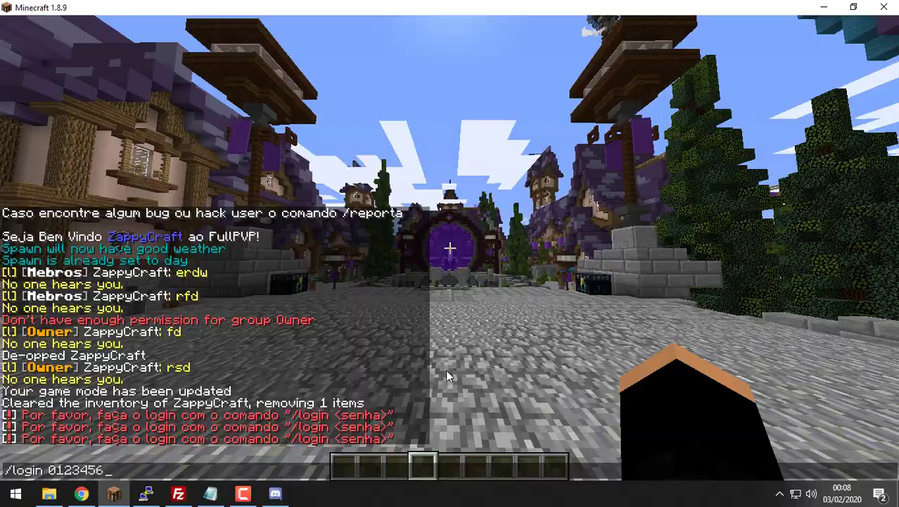
key(Return)
key(s)
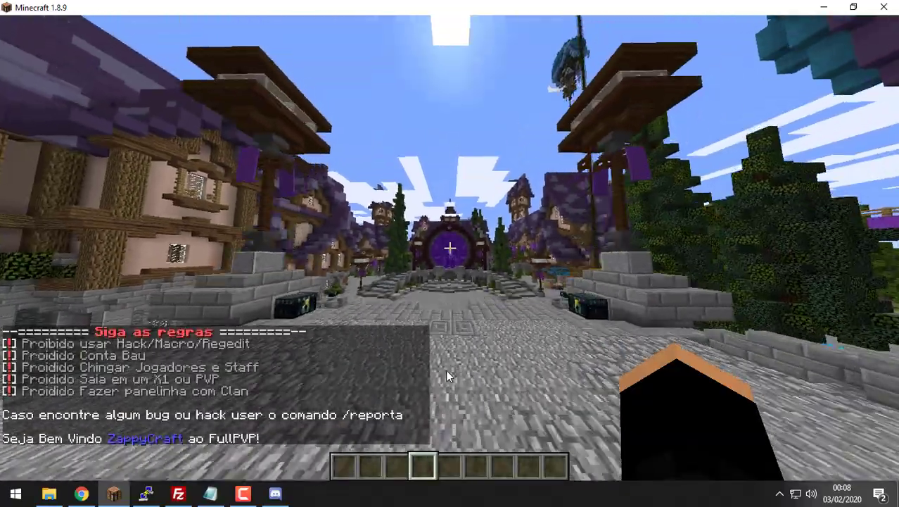
key(w)
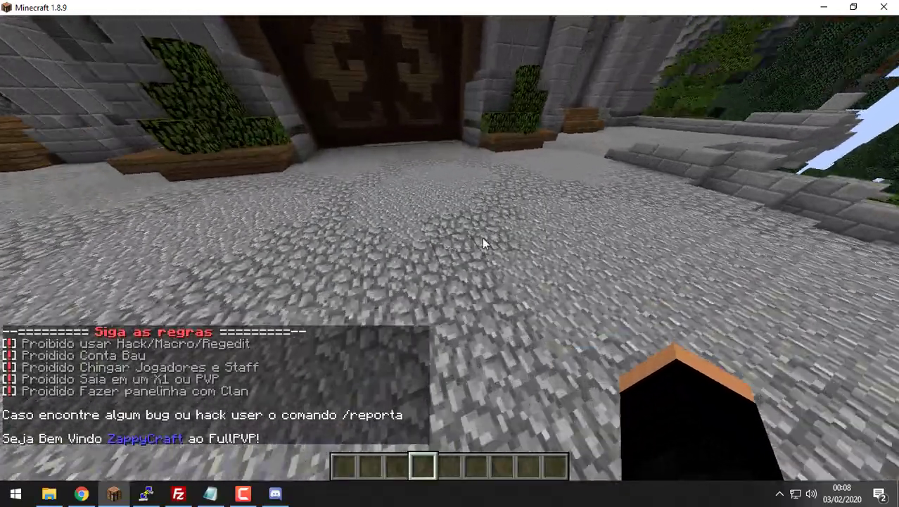
key(alt+Tab)
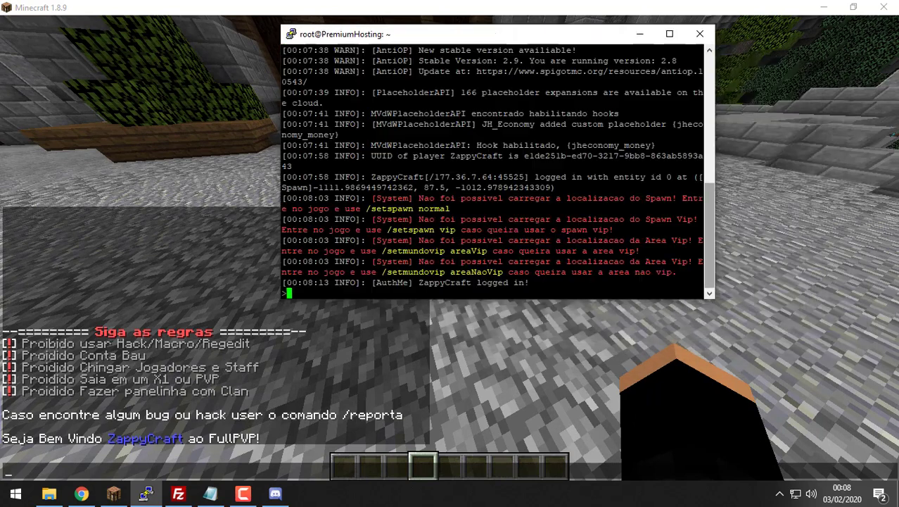
Step: Maximise the PuTTY console and select the /setspawn normal hint about the missing spawn
click(669, 34)
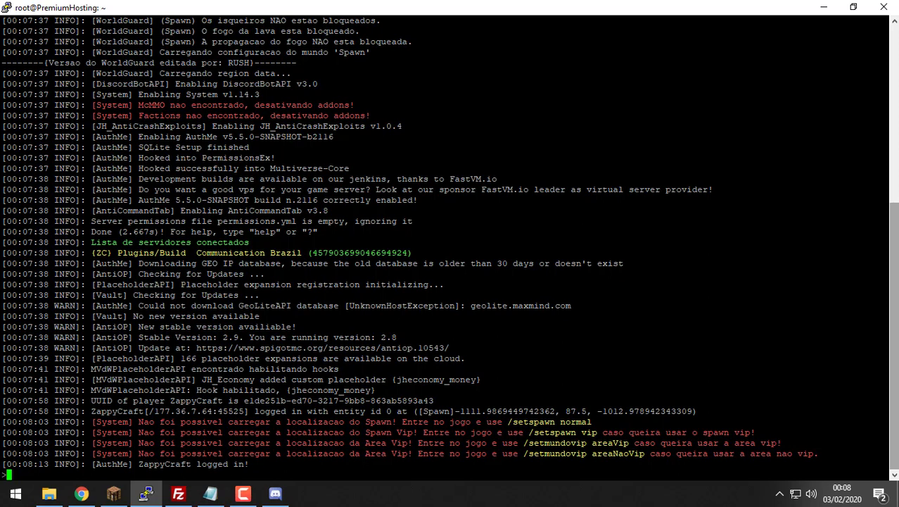
drag(882, 422, 537, 422)
double_click(540, 422)
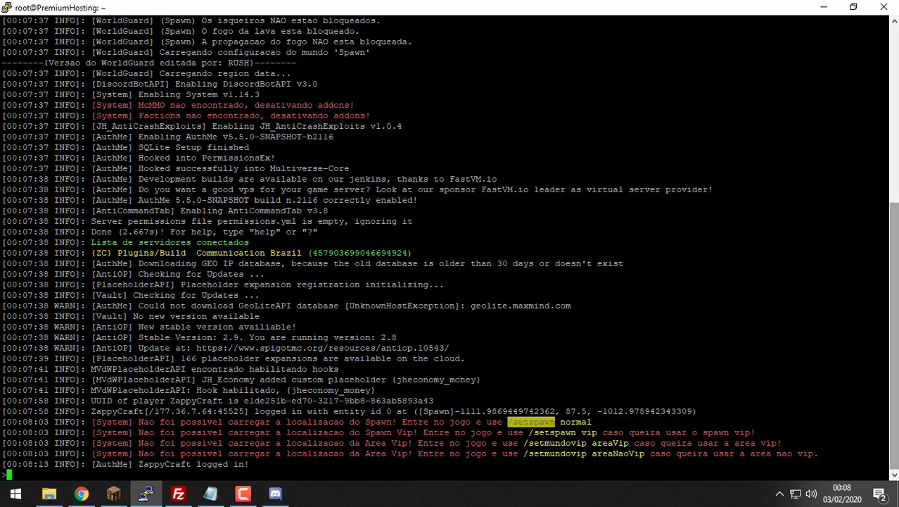
key(alt+Tab)
key(alt+Tab)
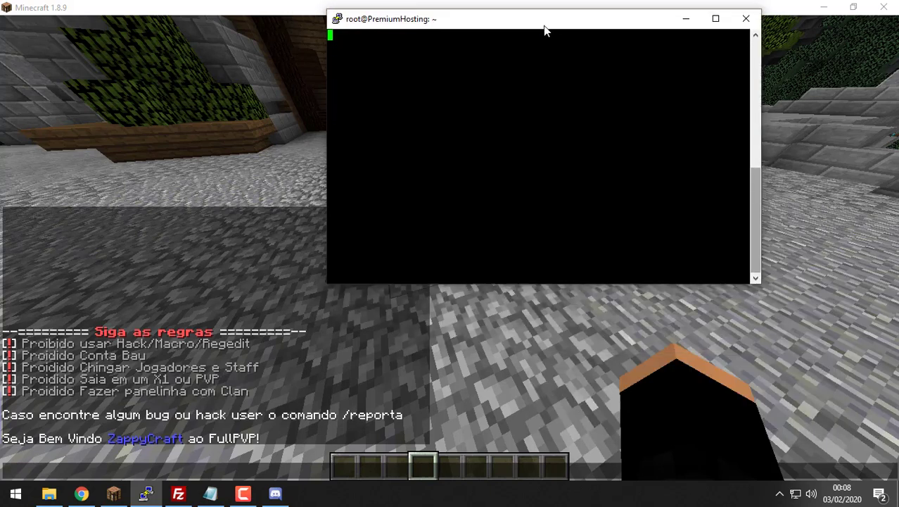
double_click(543, 24)
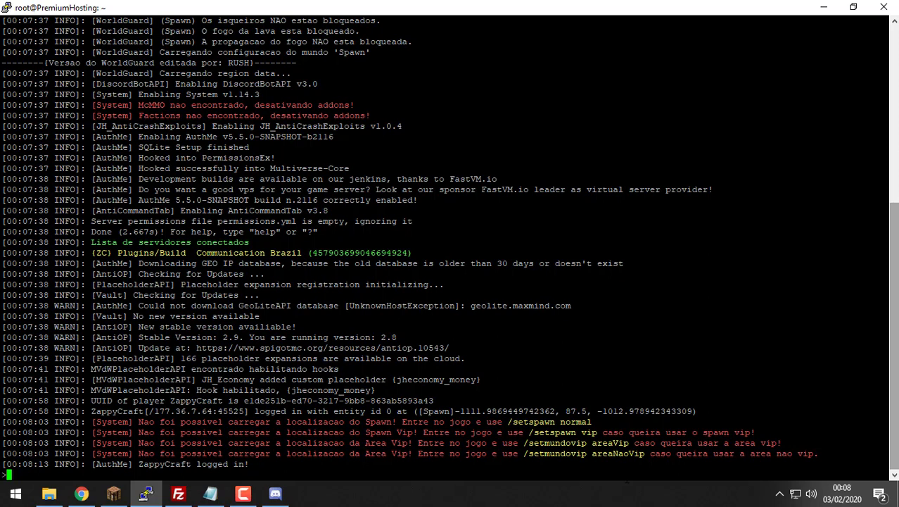
double_click(486, 11)
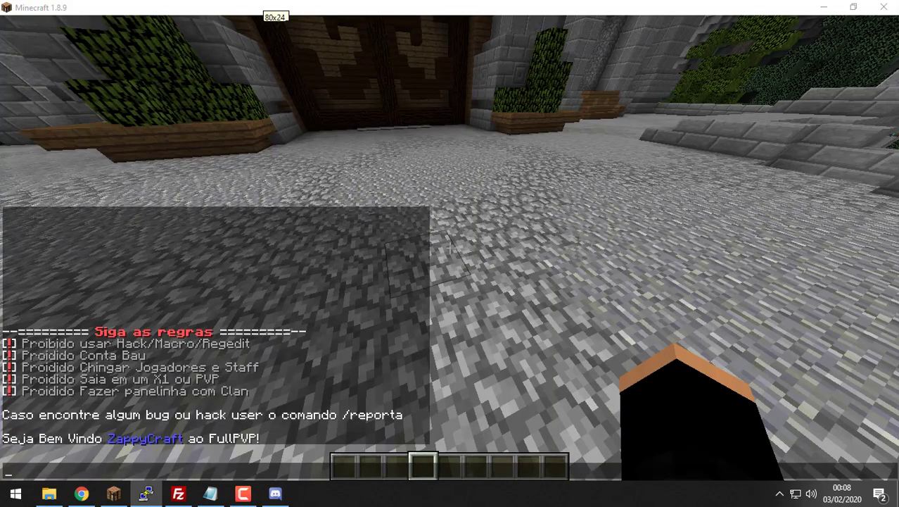
Step: Disconnect from the server via the game menu and rejoin the Minecraft Server
click(637, 267)
key(Escape)
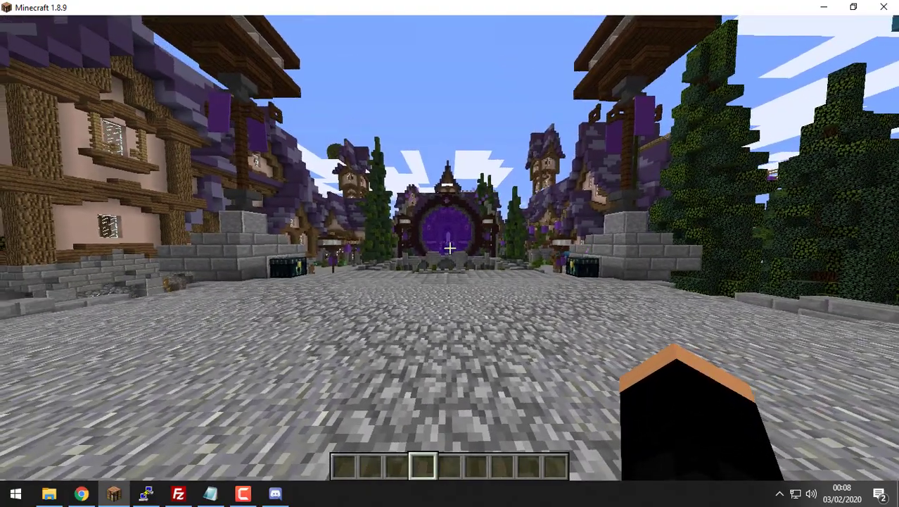
key(Escape)
click(448, 281)
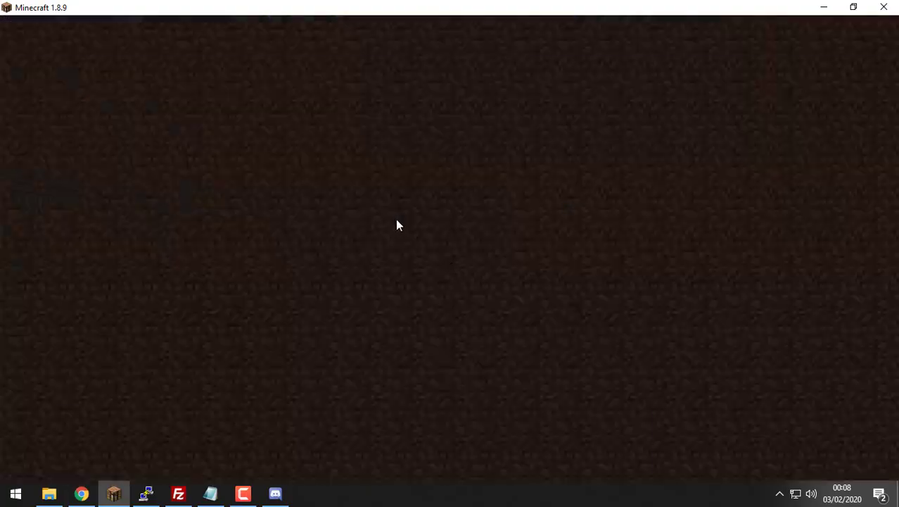
click(284, 83)
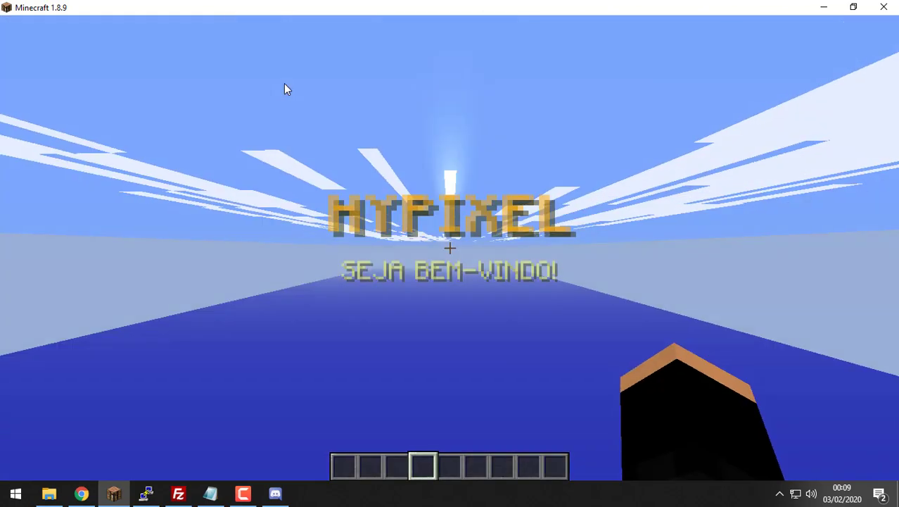
Step: Confirm the login with !sim in Discord, then log in via /login with the account password
key(alt+Tab)
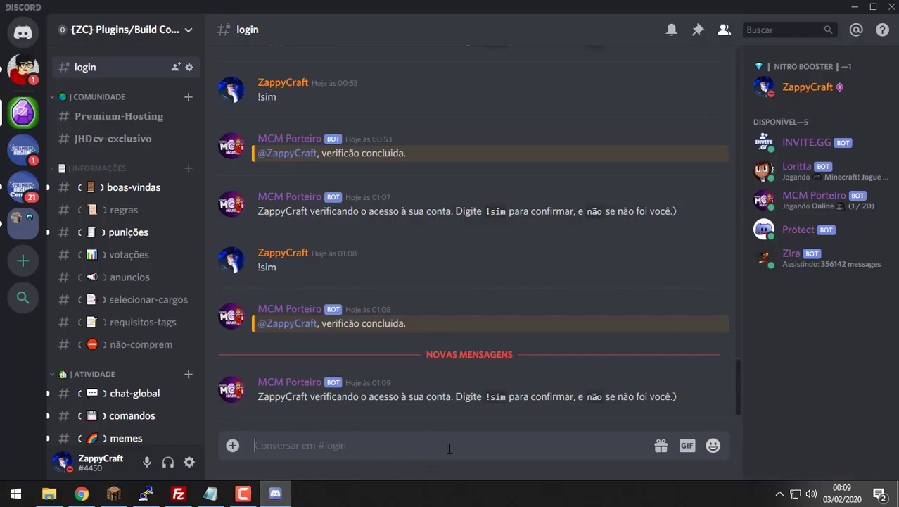
text(!sim)
key(Return)
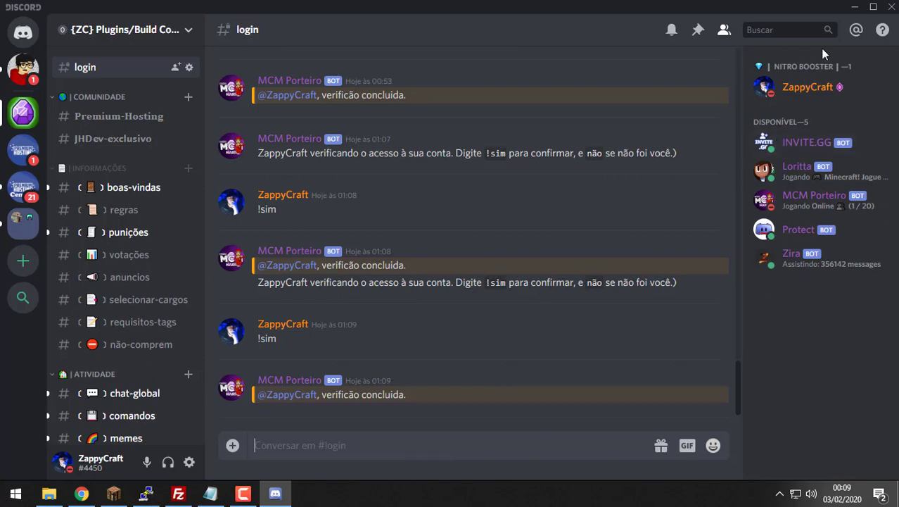
click(854, 6)
text(/login 01234560)
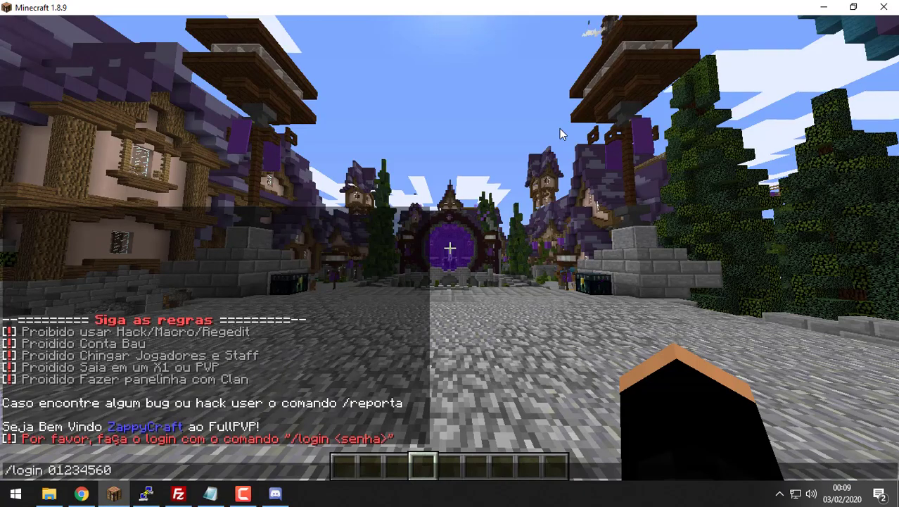
key(Return)
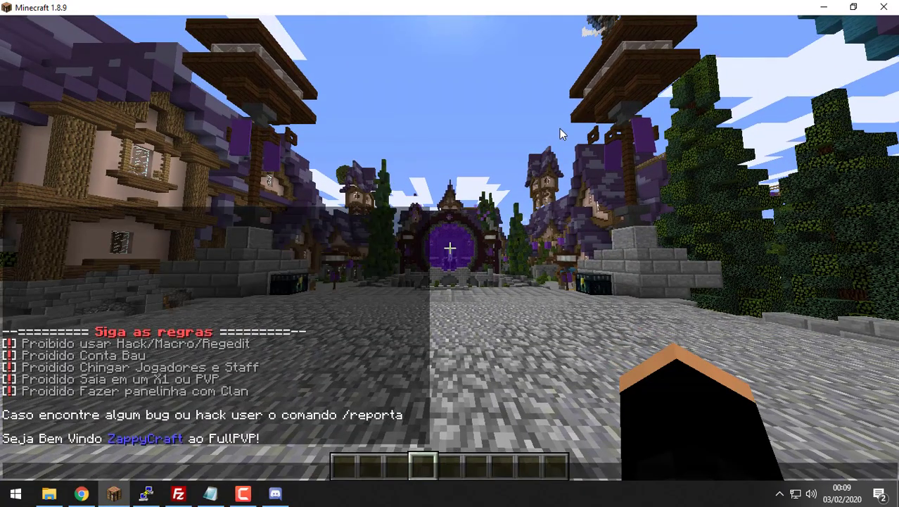
Step: Set the main spawn with /setspawn normal and the VIP spawn with /setspawn vip
text(/setspa)
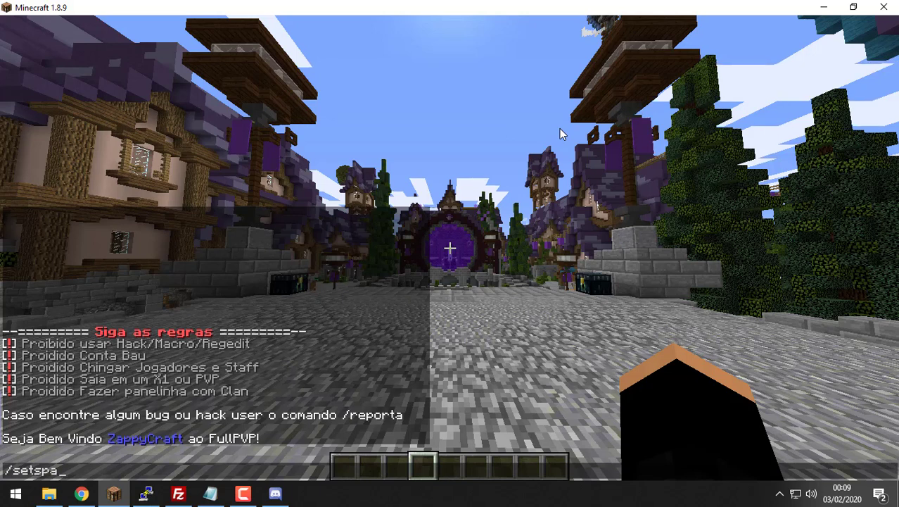
text(wn n)
text(ormal)
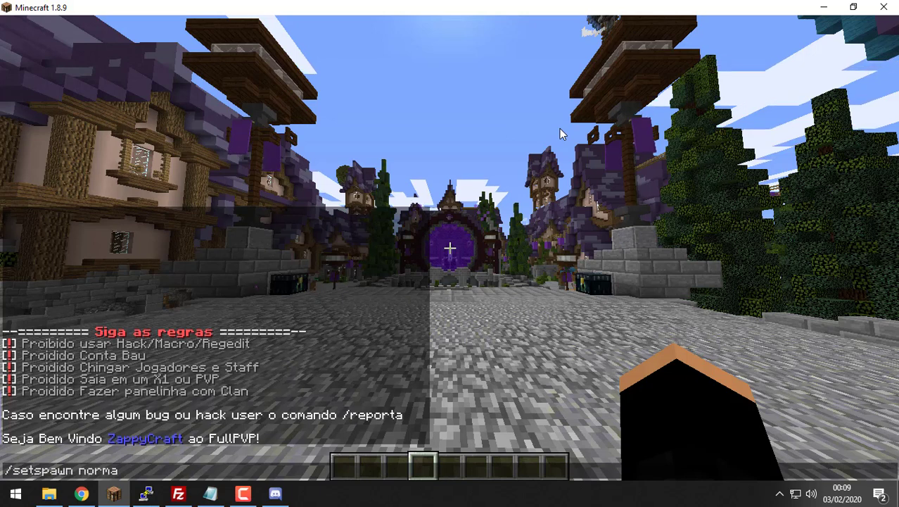
key(Return)
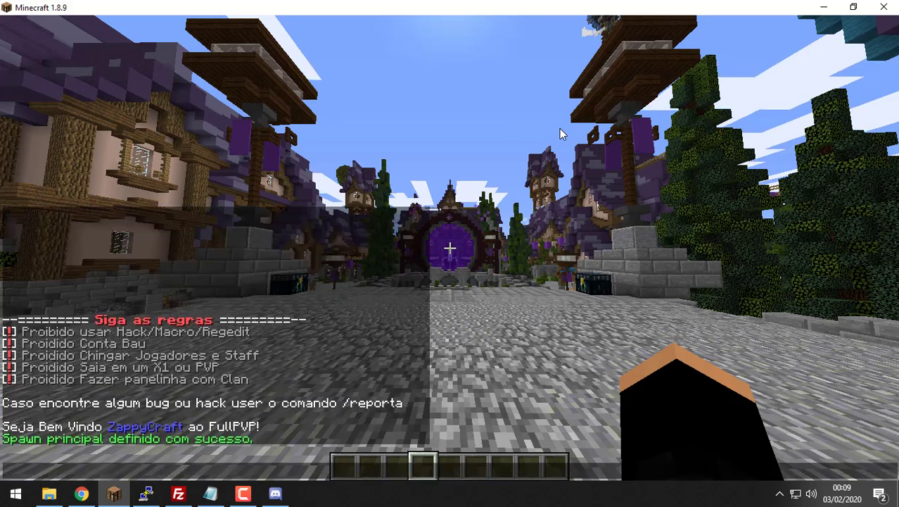
key(t)
key(Up)
key(BackSpace)
key(BackSpace)
key(BackSpace)
key(BackSpace)
key(BackSpace)
key(BackSpace)
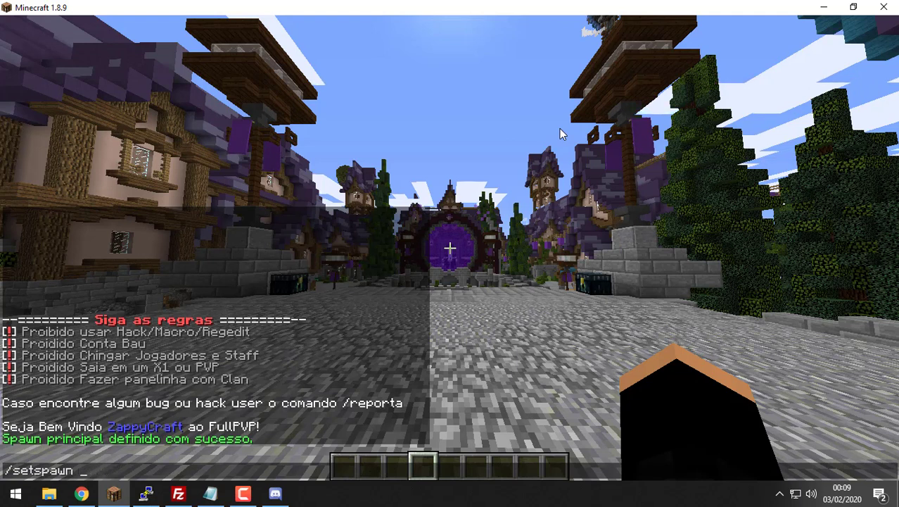
text(vi)
text(p)
key(Return)
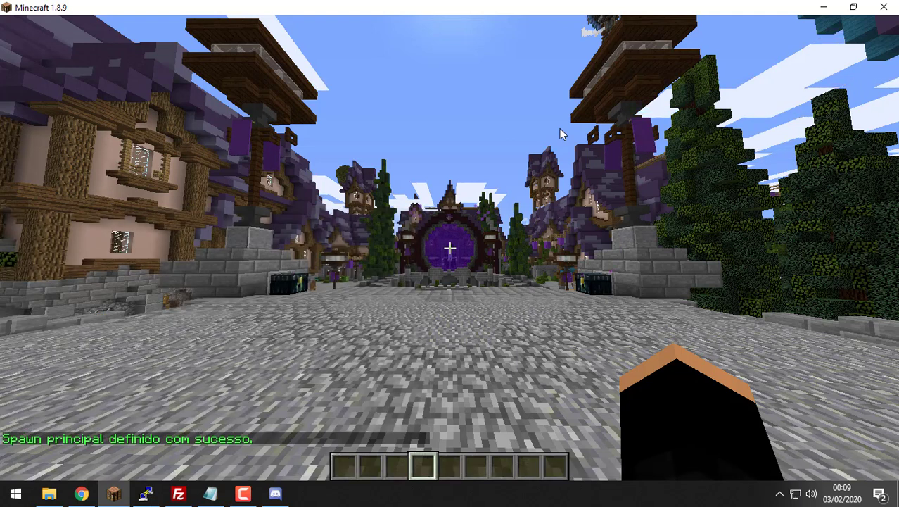
Step: Define the VIP area at this spot with /setmundovip areaVip
key(t)
key(Up)
key(BackSpace)
key(BackSpace)
key(BackSpace)
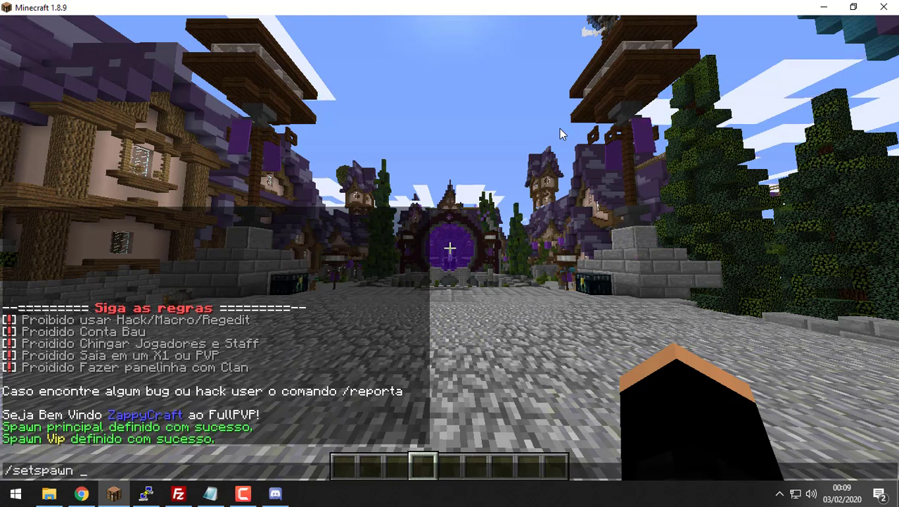
key(ctrl+a)
key(End)
key(BackSpace)
key(BackSpace)
key(BackSpace)
key(BackSpace)
key(BackSpace)
key(BackSpace)
text(mundo)
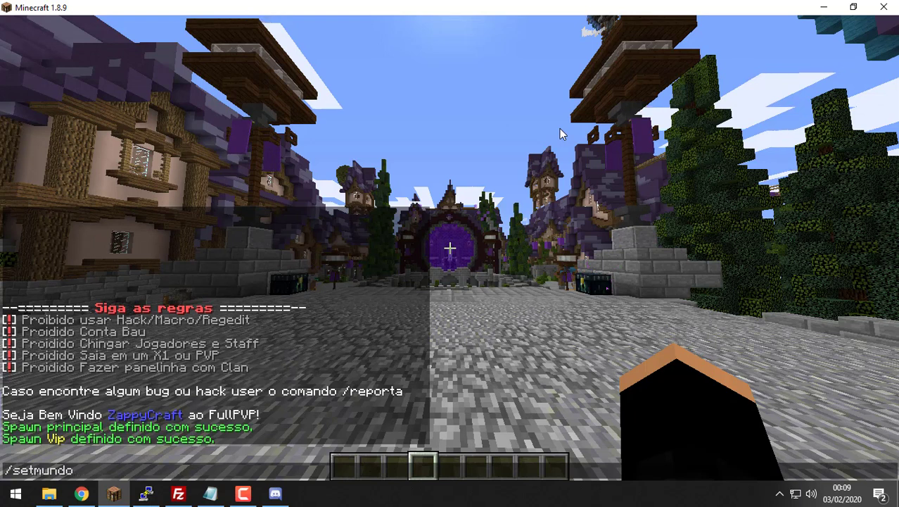
text(vip )
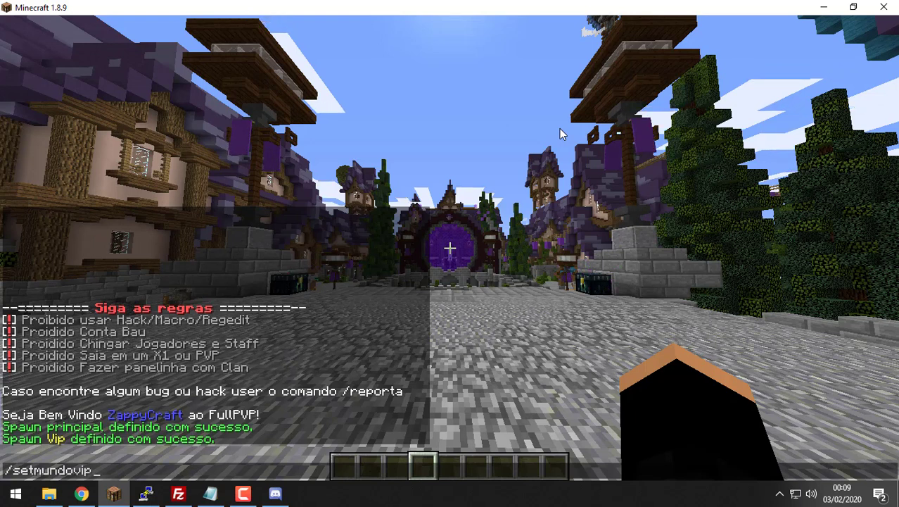
text(areaVip)
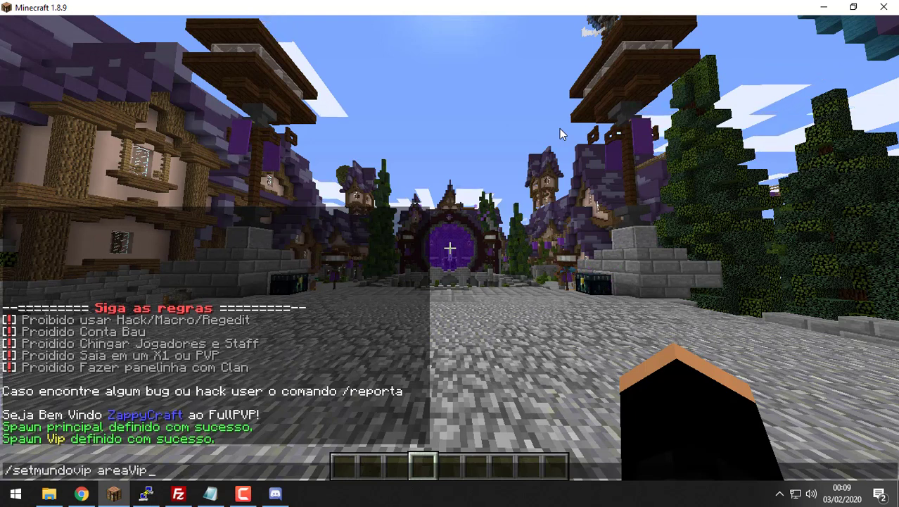
key(Return)
Step: Define the non-VIP area at this spot with /setmundovip areaNaoVip
key(t)
key(Up)
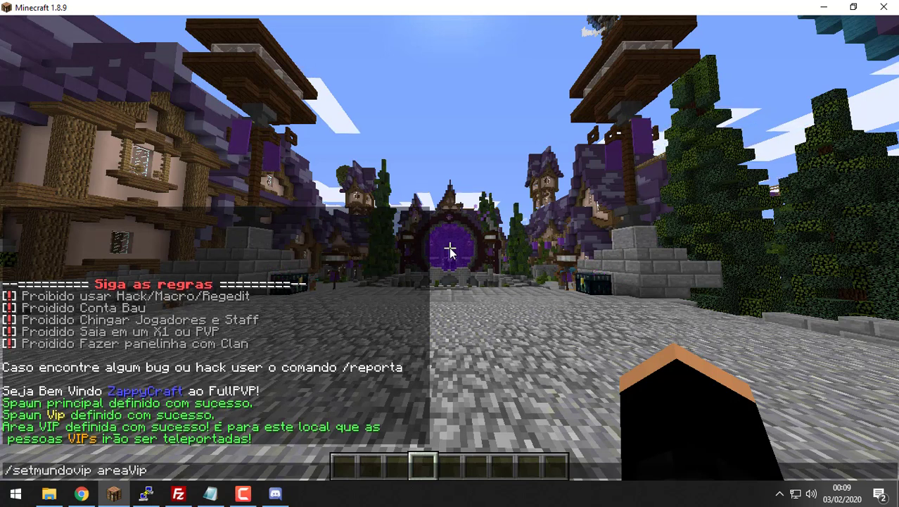
key(BackSpace)
key(BackSpace)
key(BackSpace)
key(BackSpace)
key(BackSpace)
key(BackSpace)
key(BackSpace)
key(BackSpace)
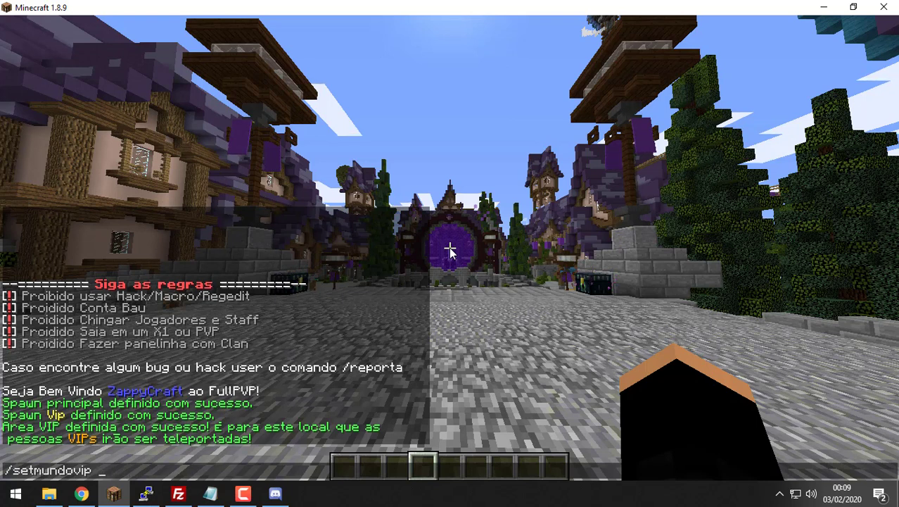
text(a)
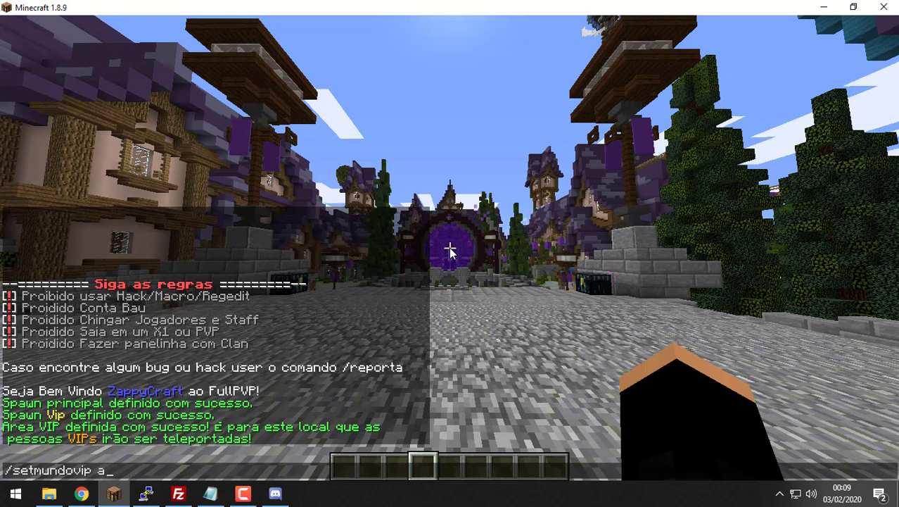
text(e)
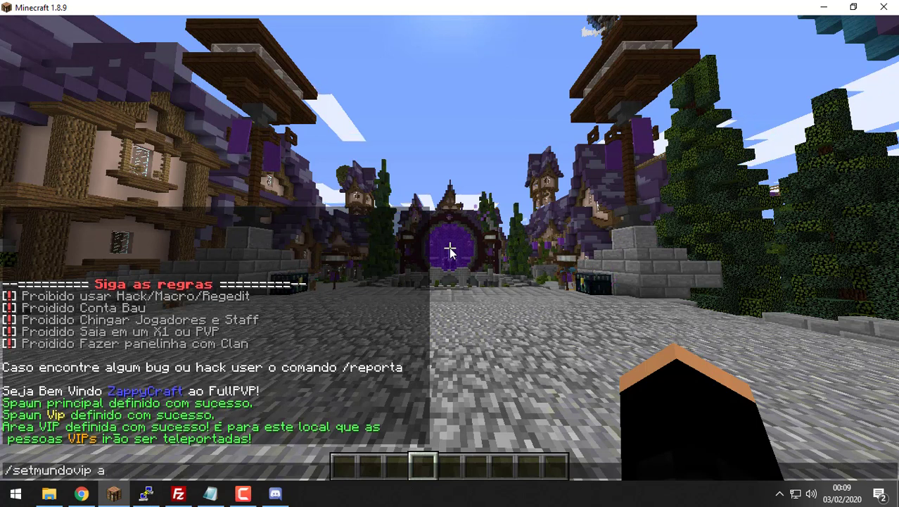
text(rean)
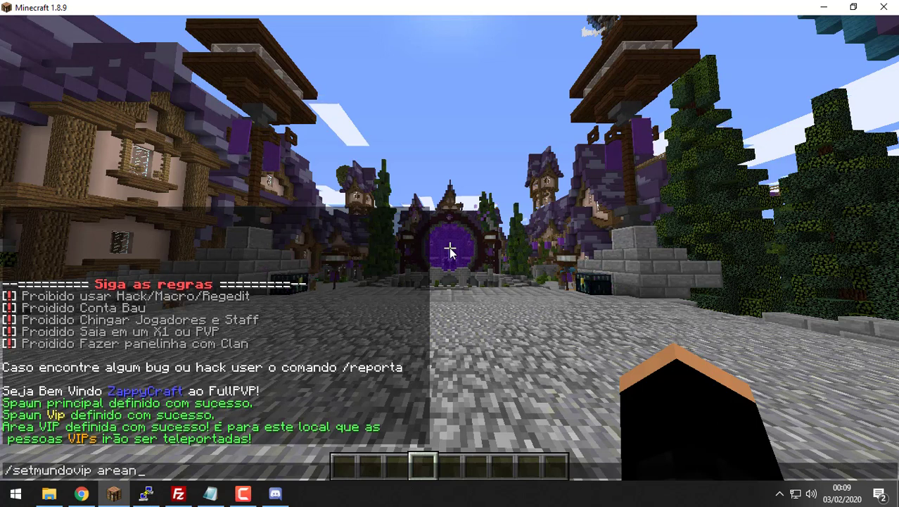
key(BackSpace)
text(Nao)
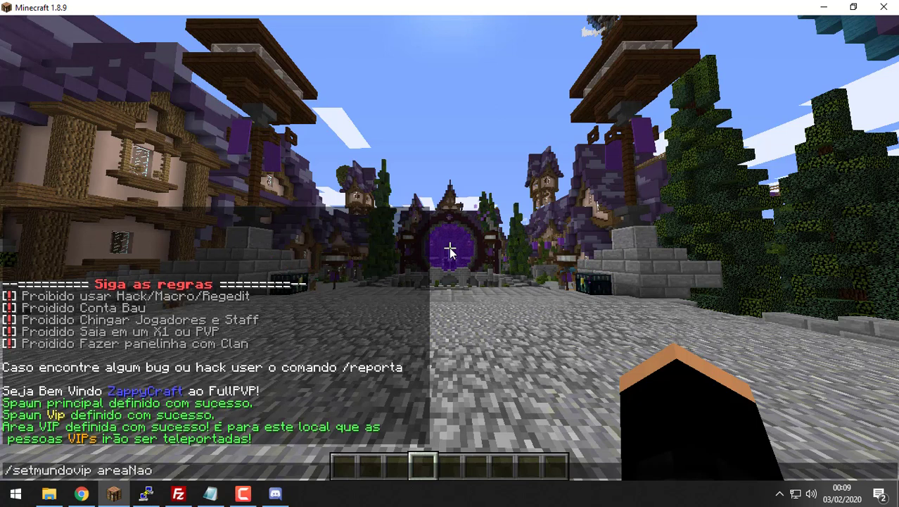
text(Vip)
key(Return)
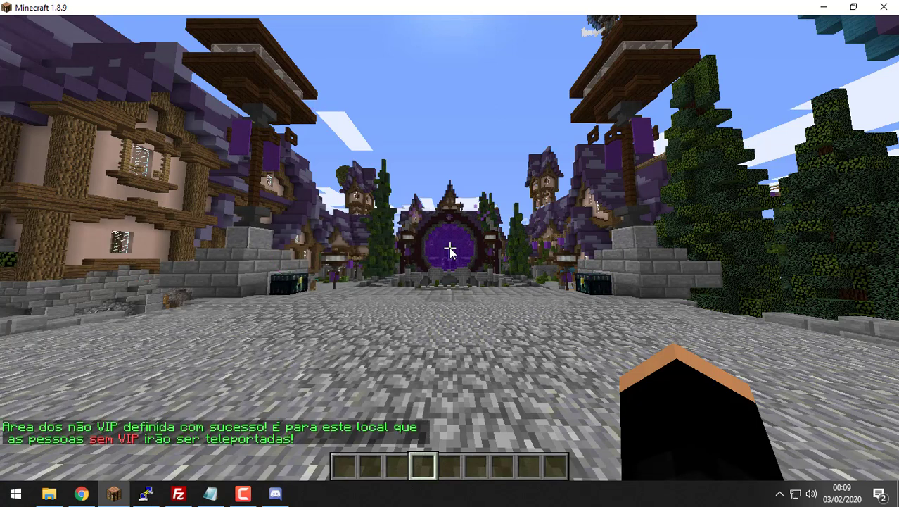
key(t)
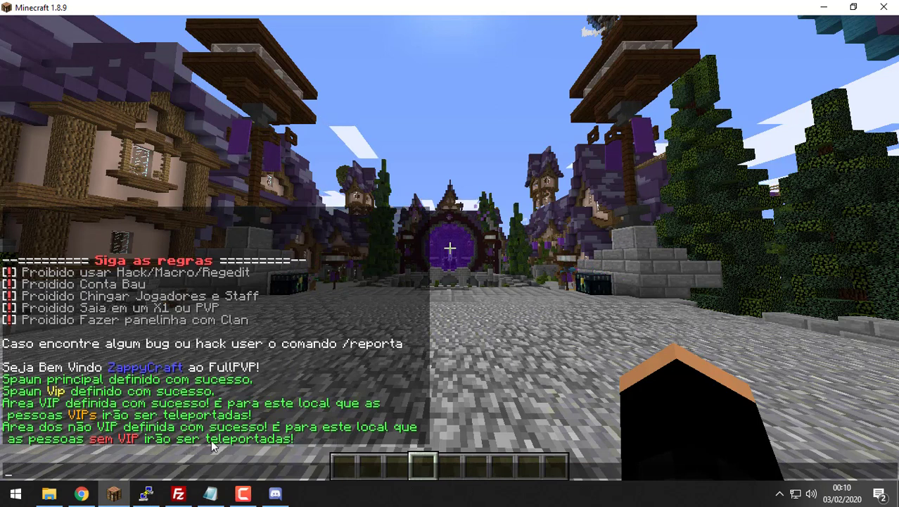
key(Escape)
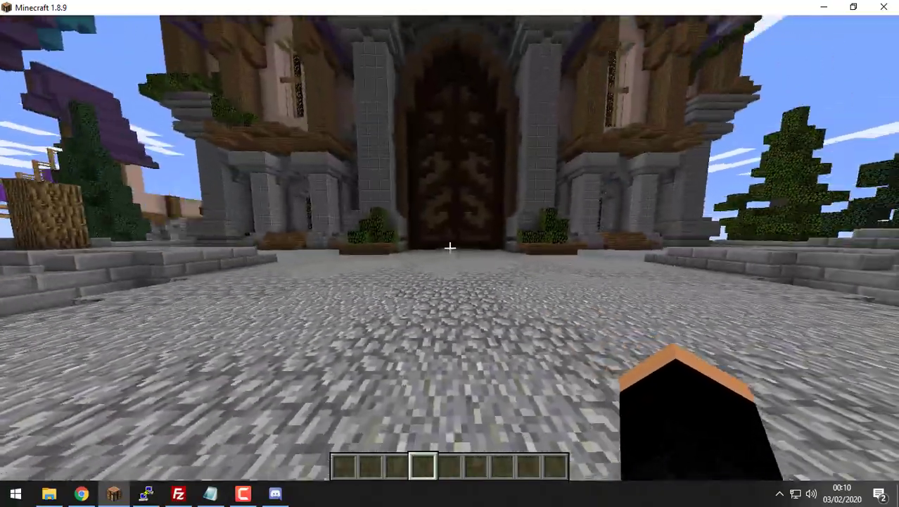
mouse_move(449, 246)
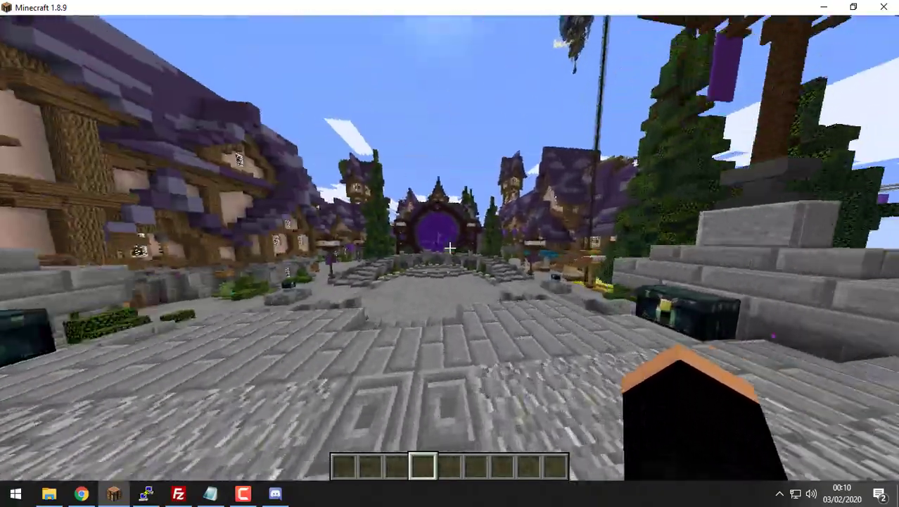
key(w)
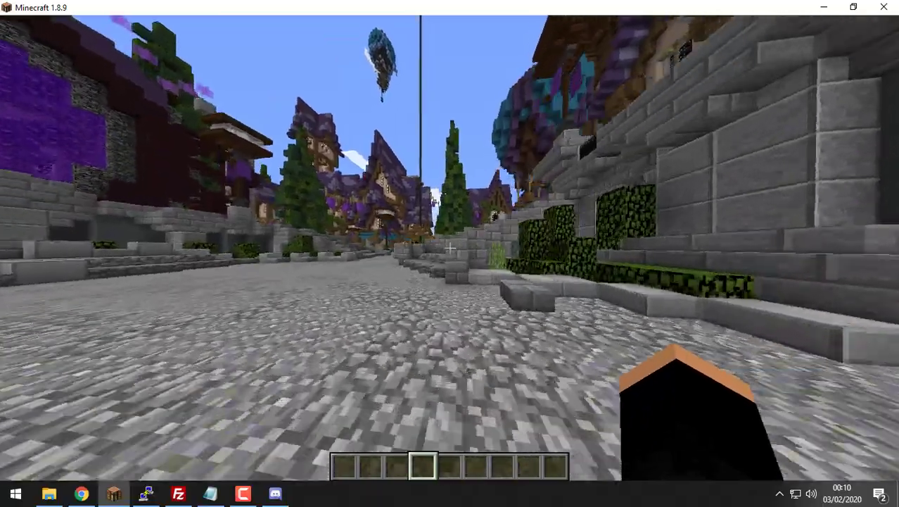
key(w)
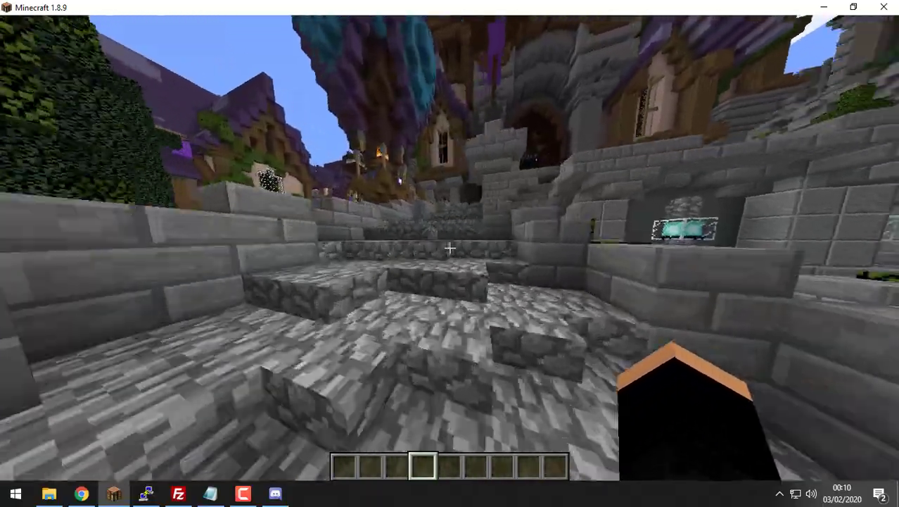
key(w)
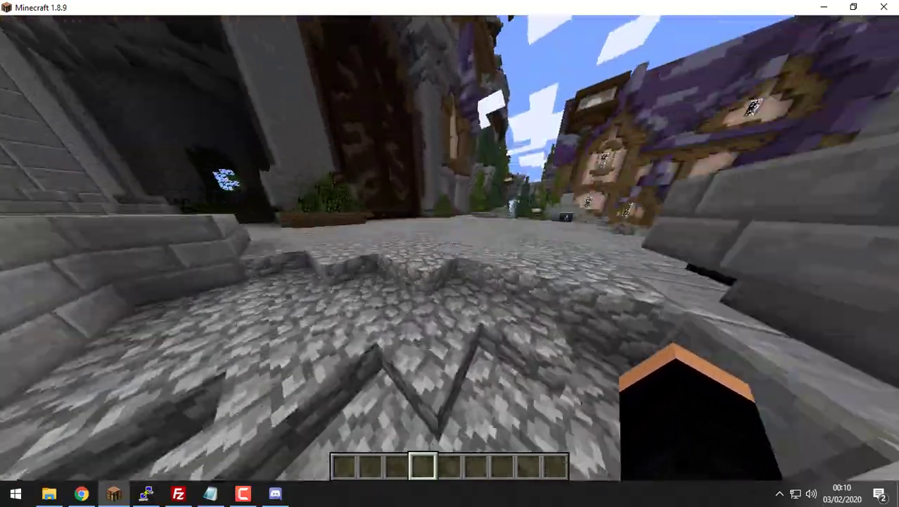
key(w)
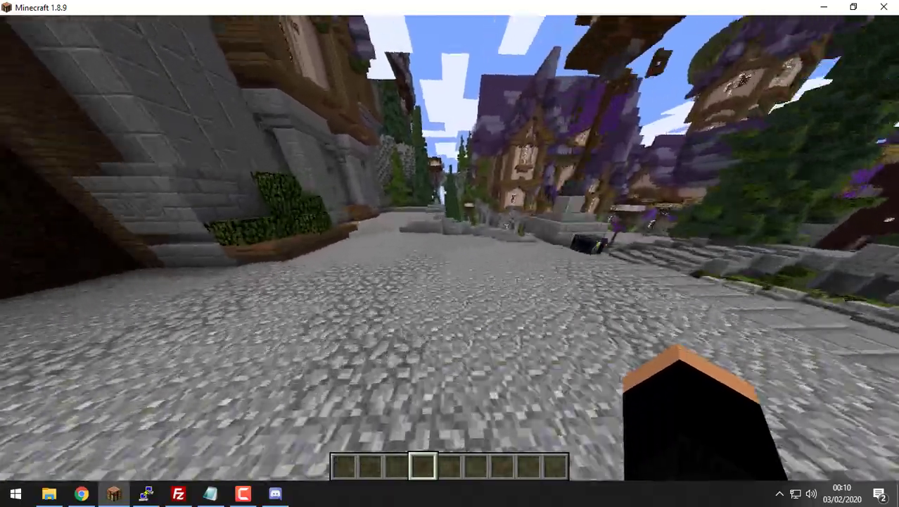
key(w)
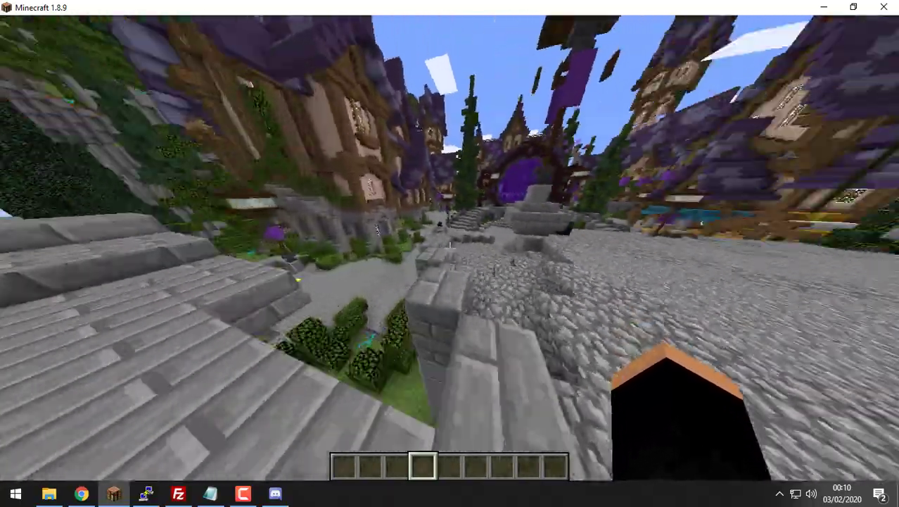
key(w)
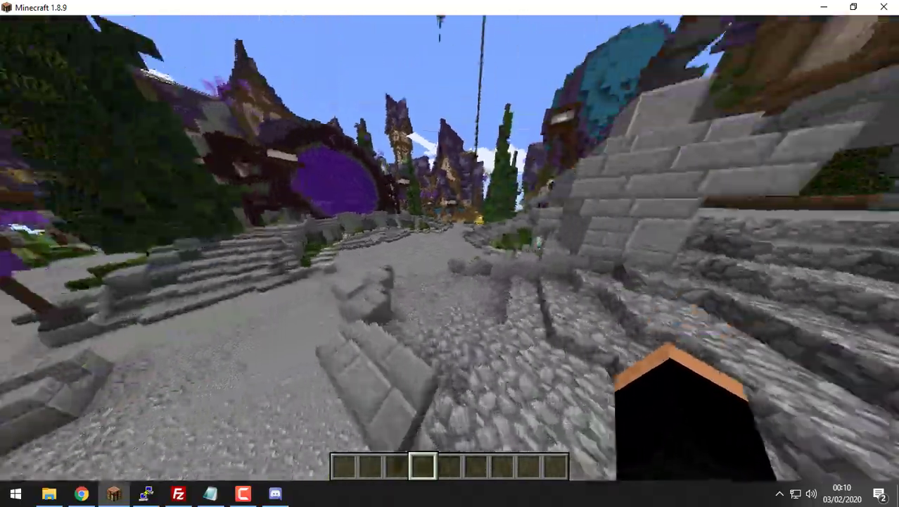
key(w)
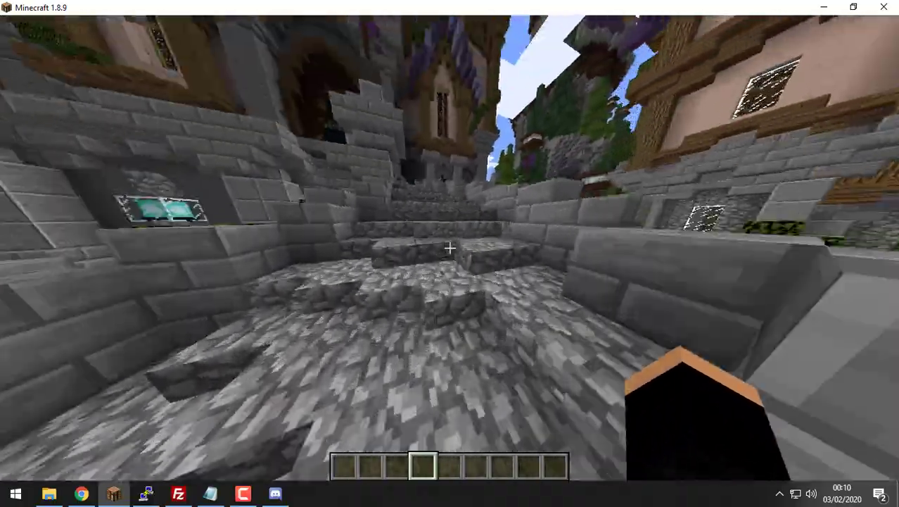
key(w)
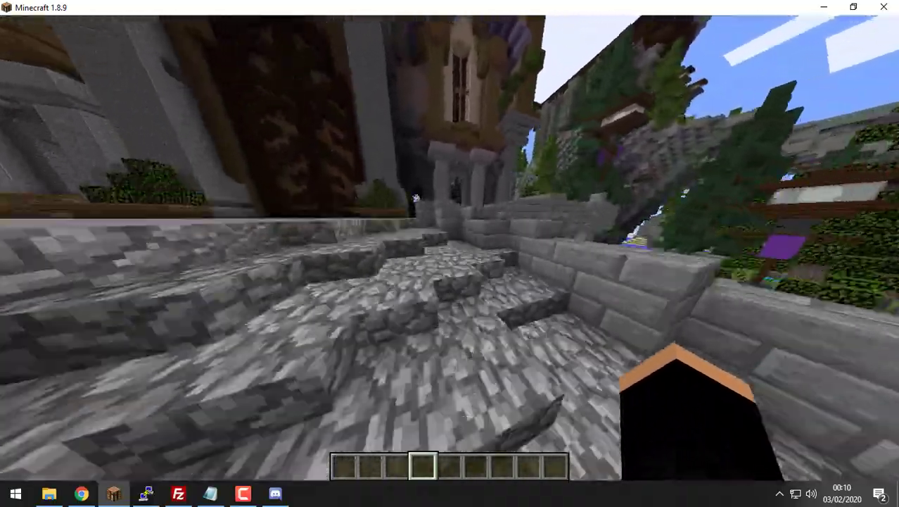
key(w)
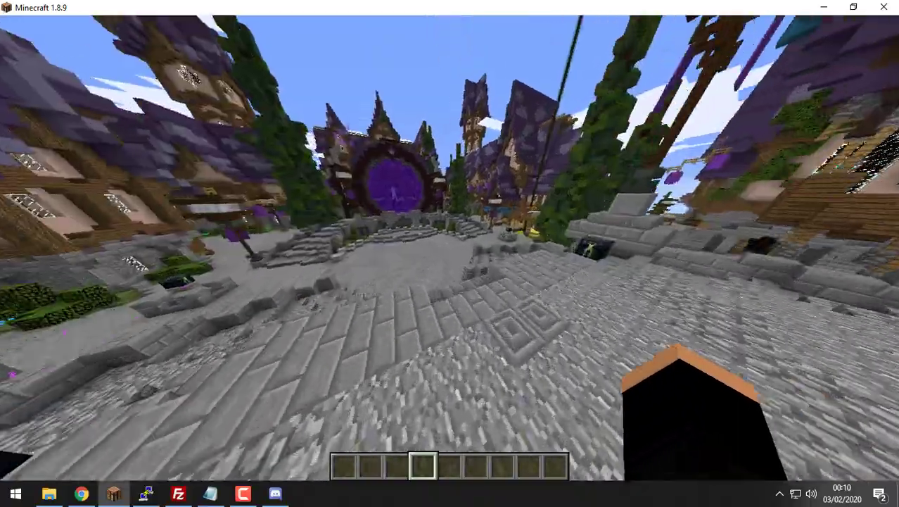
key(w)
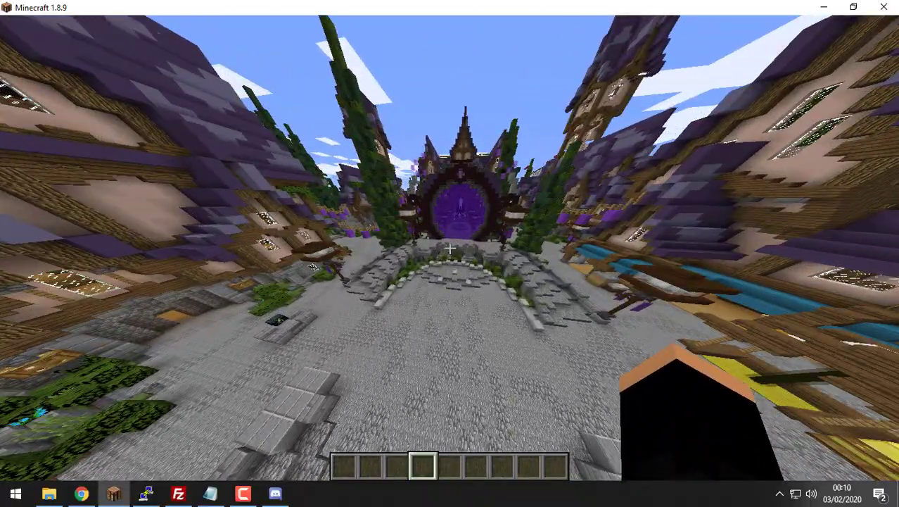
key(w)
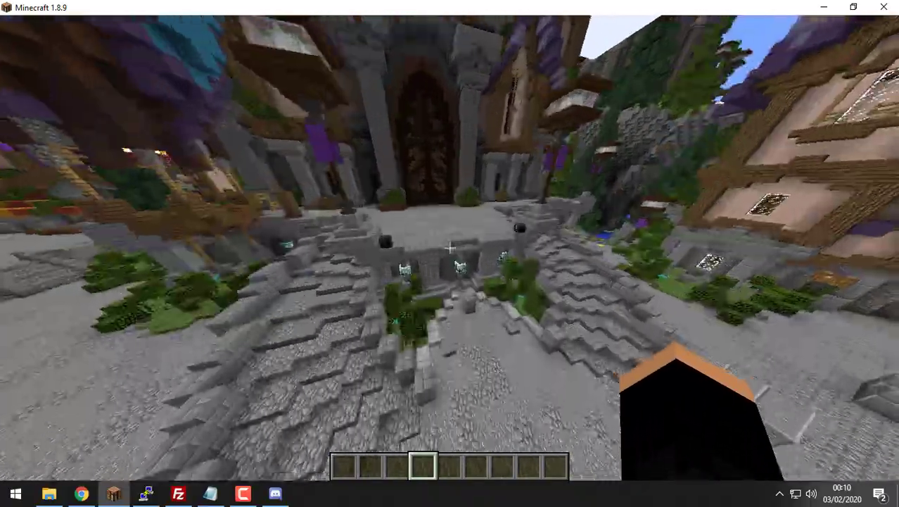
key(t)
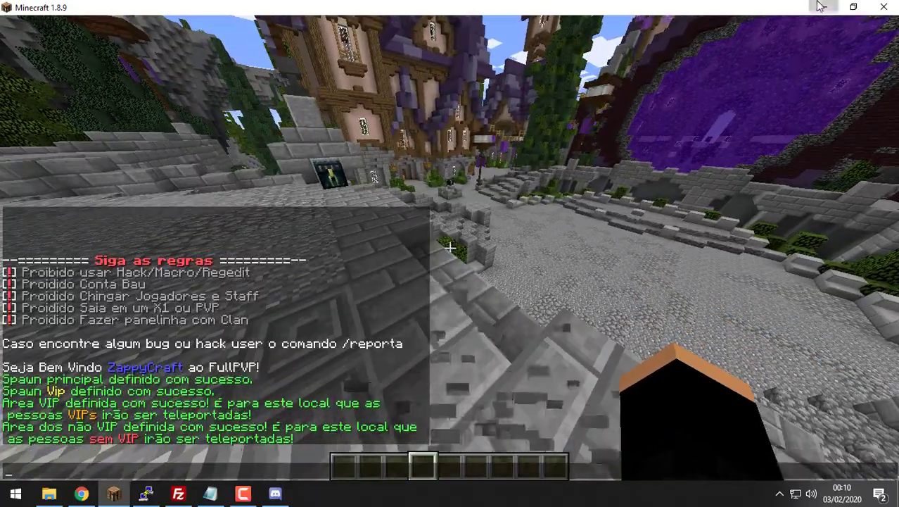
click(822, 6)
Step: Go up to the server's plugins folder and delete the settings and locations files from the desktop
scroll(707, 278, up, 1)
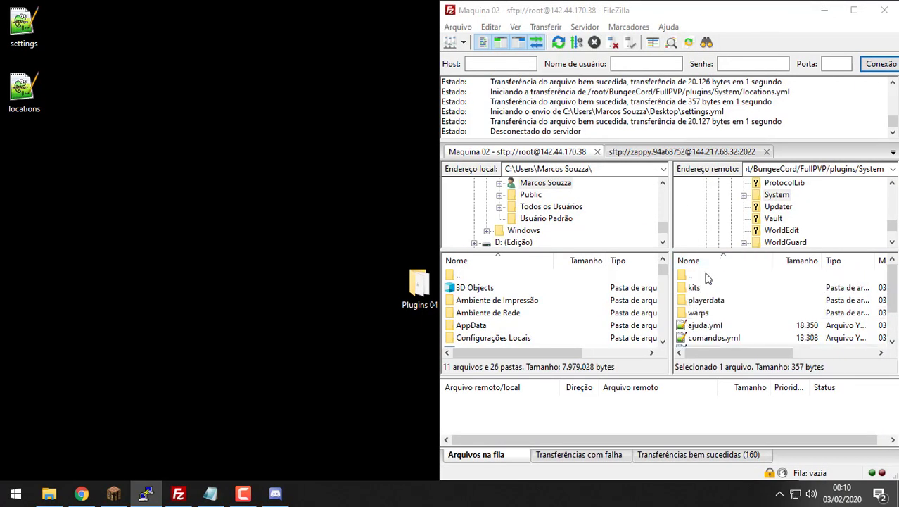
double_click(708, 277)
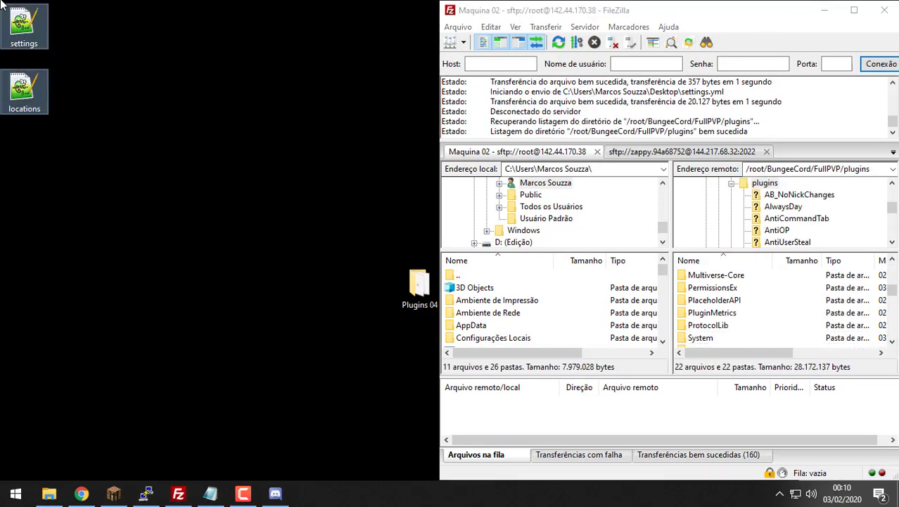
key(Delete)
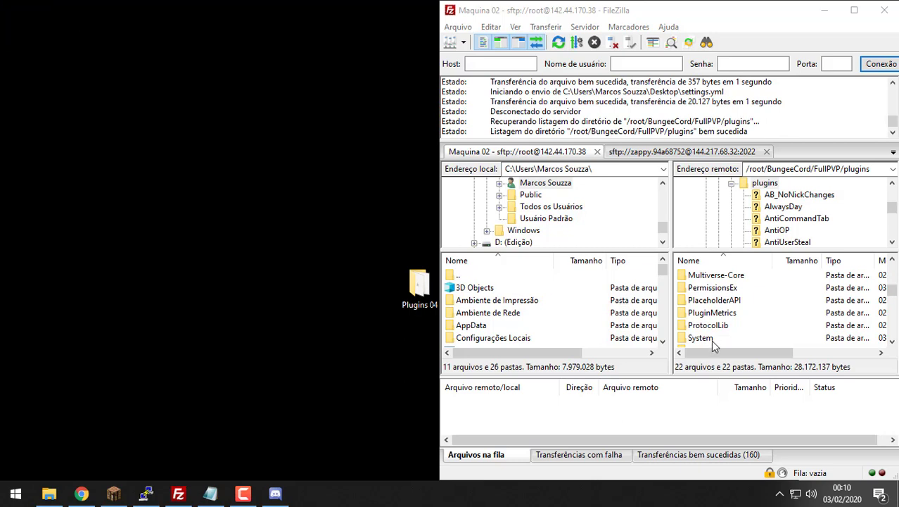
Step: Download the server's System folder to the desktop and minimise FileZilla
drag(710, 340, 3, 7)
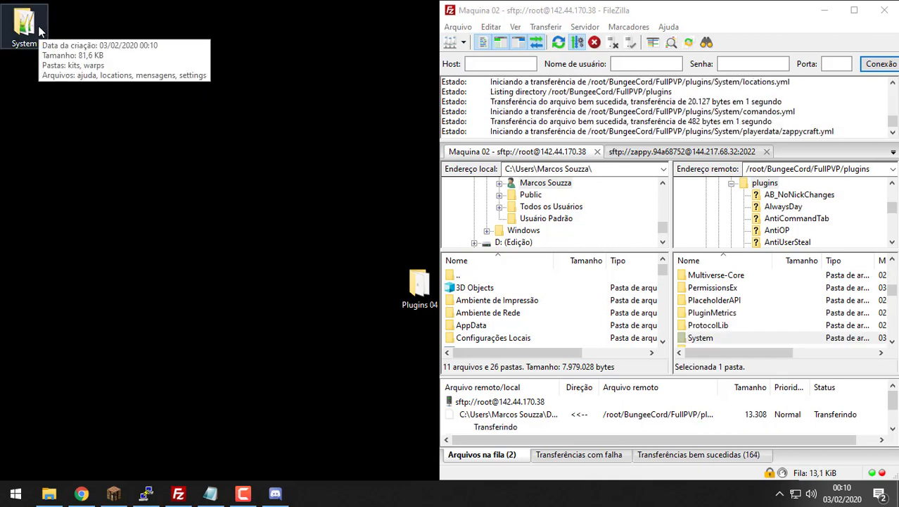
click(826, 13)
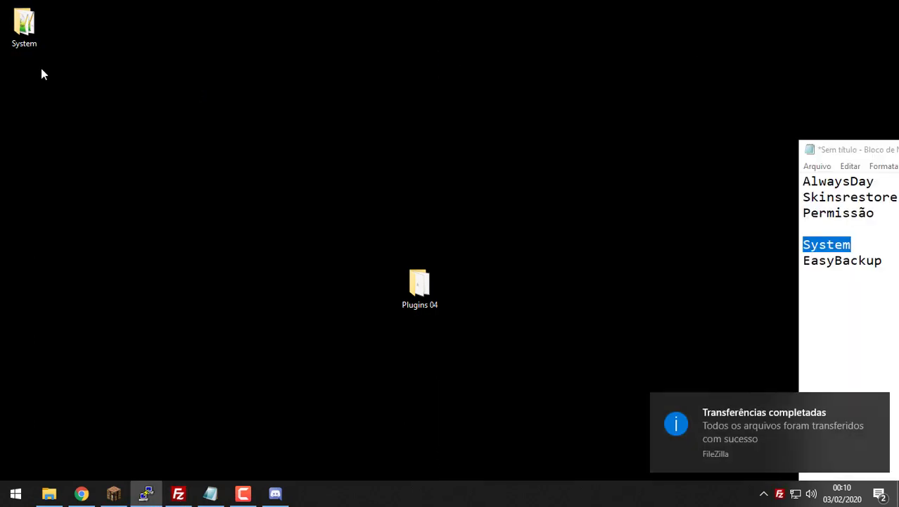
drag(28, 28, 254, 144)
Step: Open ajuda.yml from the downloaded System folder and select ZappyCraft and BukkitTeamBR in the plugin videos list
double_click(223, 155)
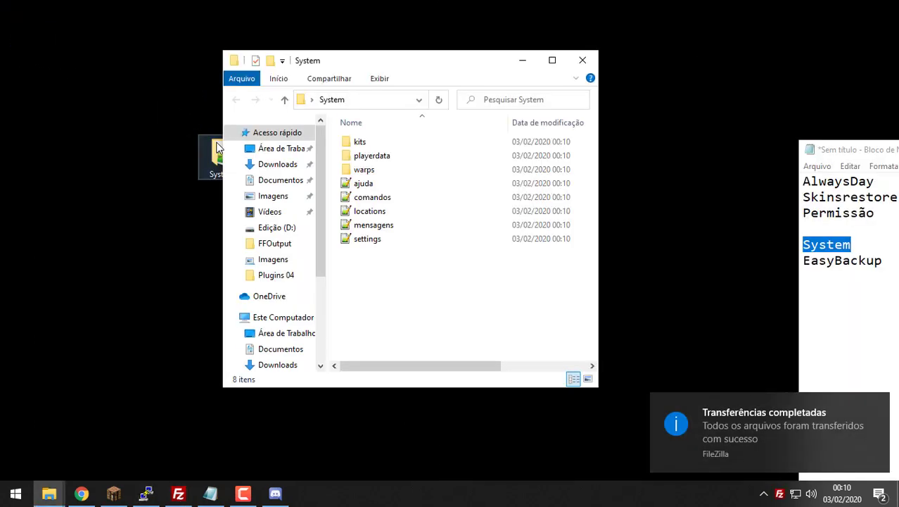
double_click(401, 183)
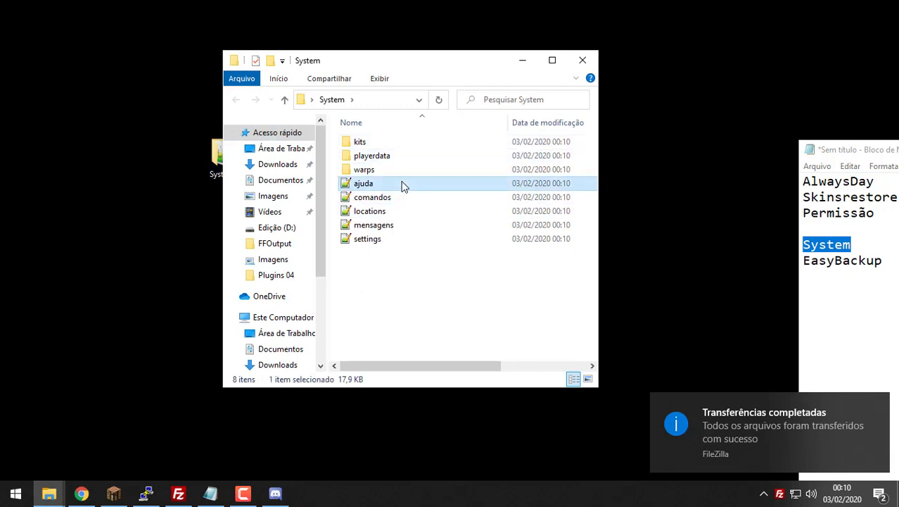
scroll(401, 185, down, 6)
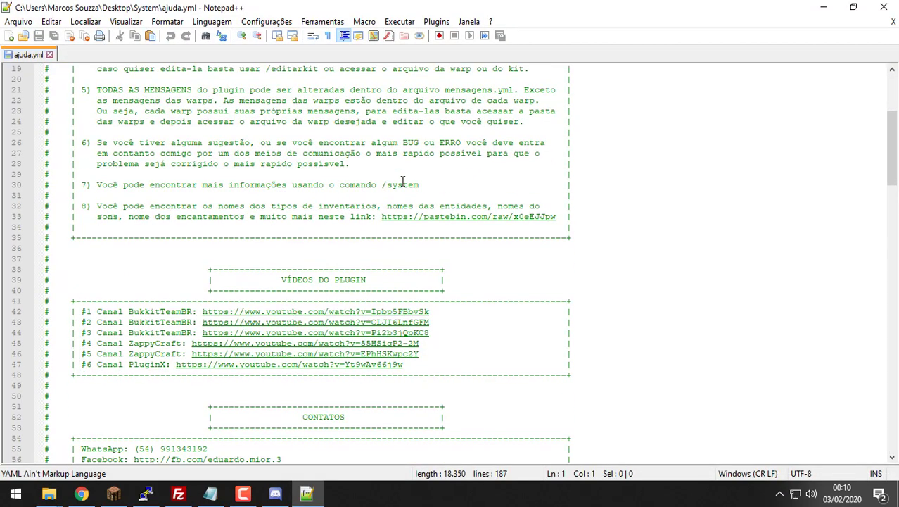
scroll(568, 154, down, 1)
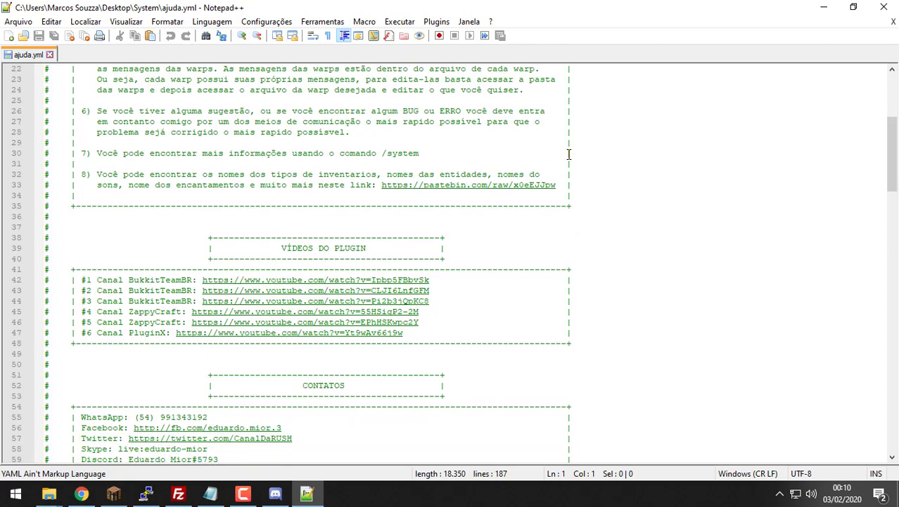
scroll(568, 154, down, 1)
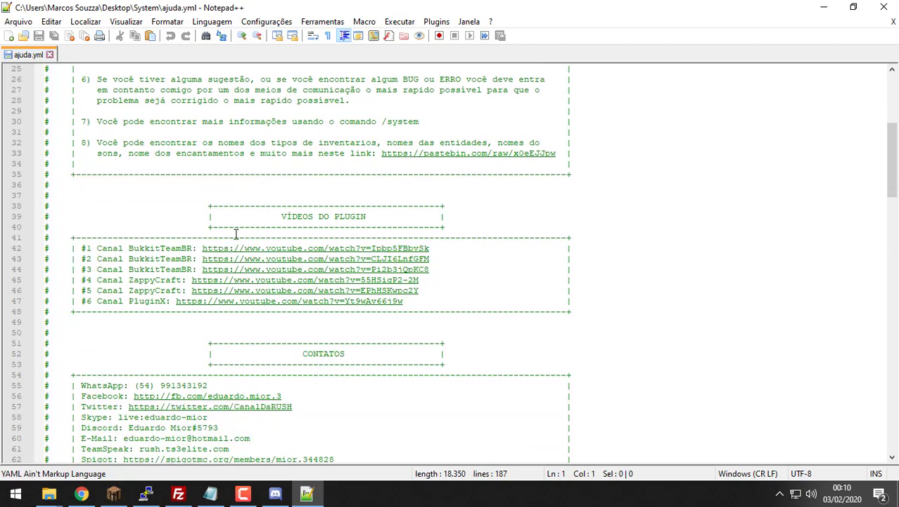
click(145, 280)
double_click(147, 280)
double_click(149, 290)
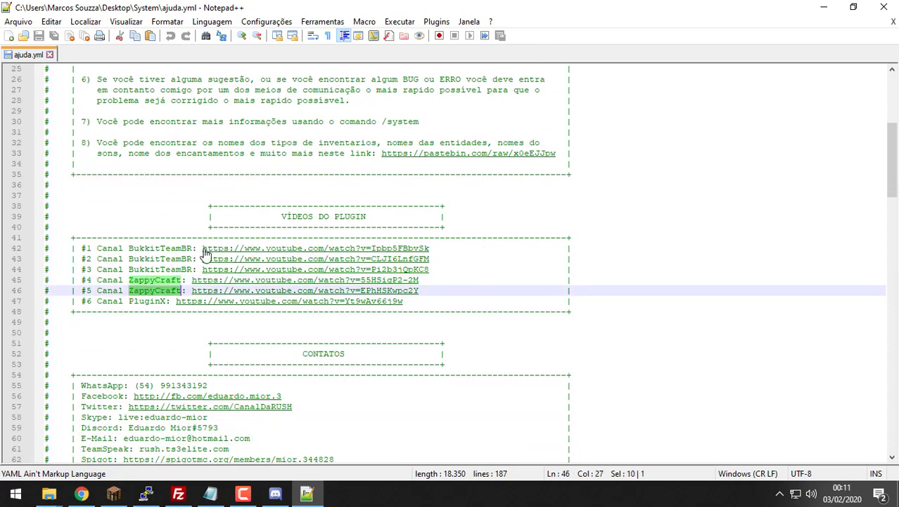
scroll(205, 254, down, 2)
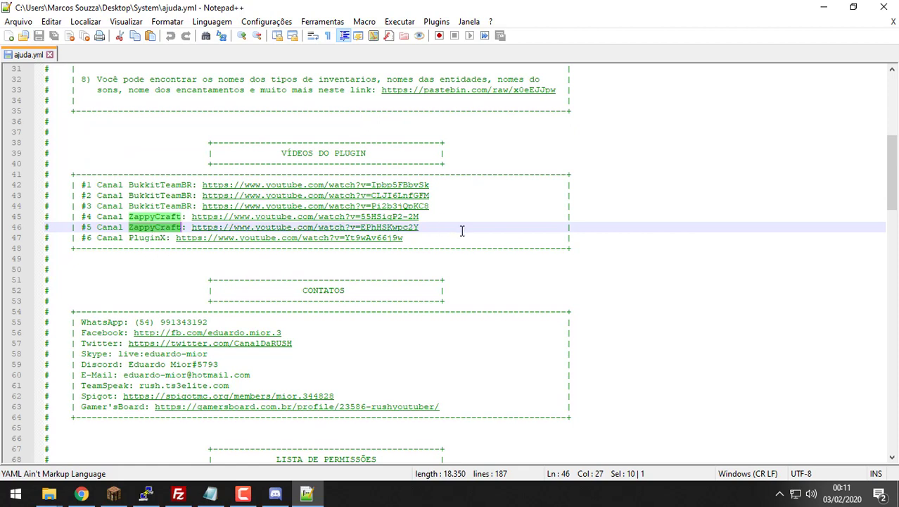
click(143, 217)
double_click(143, 217)
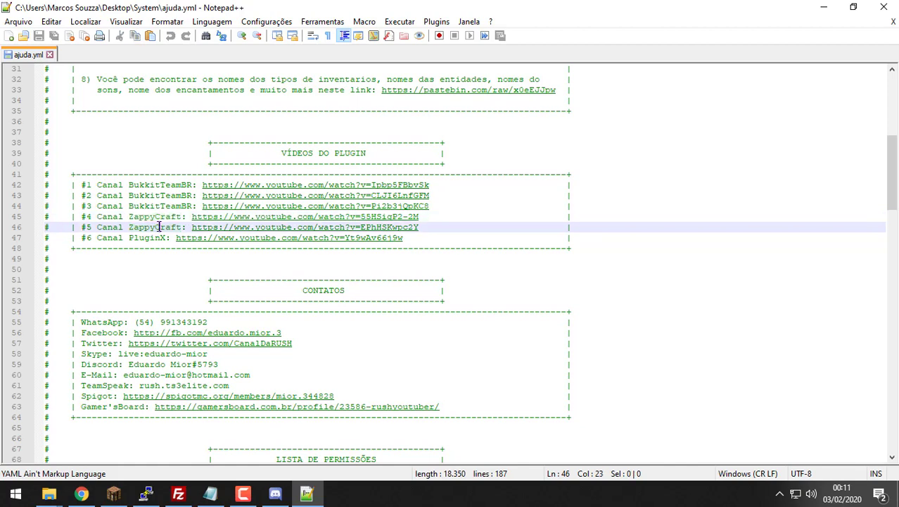
double_click(158, 227)
double_click(148, 197)
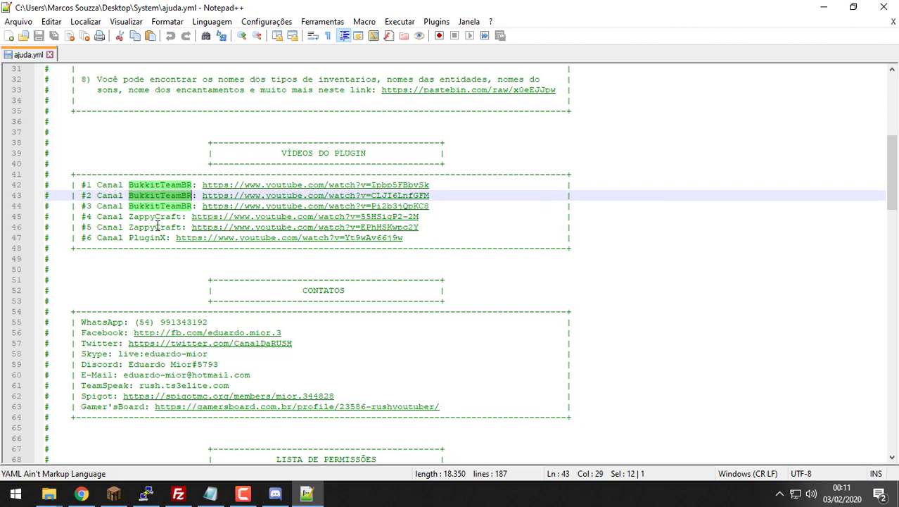
Step: Scroll to the permissions list and select the permission lines starting at system.alerta
scroll(158, 225, down, 7)
scroll(201, 165, up, 17)
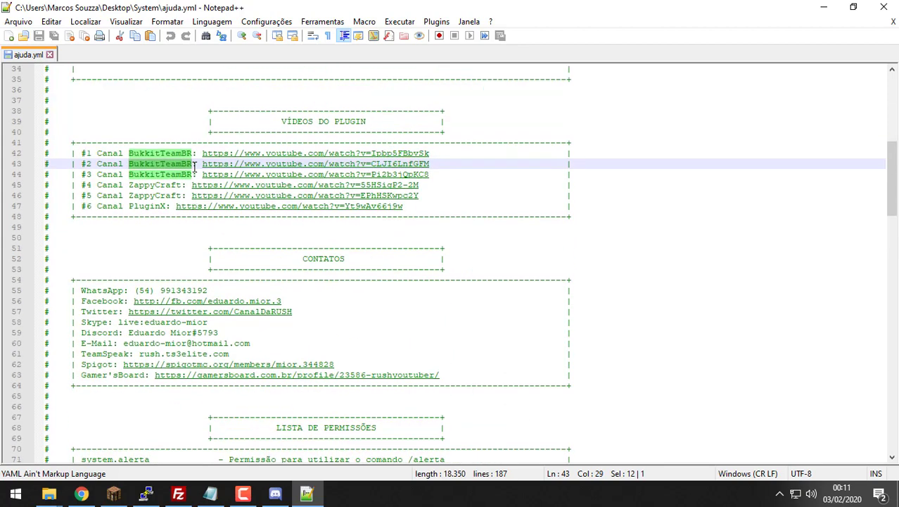
scroll(196, 167, down, 16)
scroll(184, 181, down, 3)
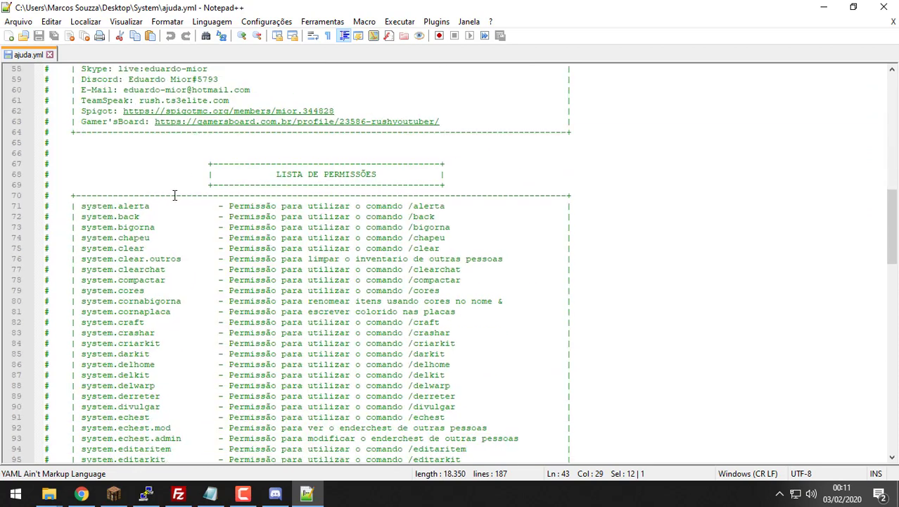
drag(80, 204, 571, 364)
scroll(526, 298, down, 16)
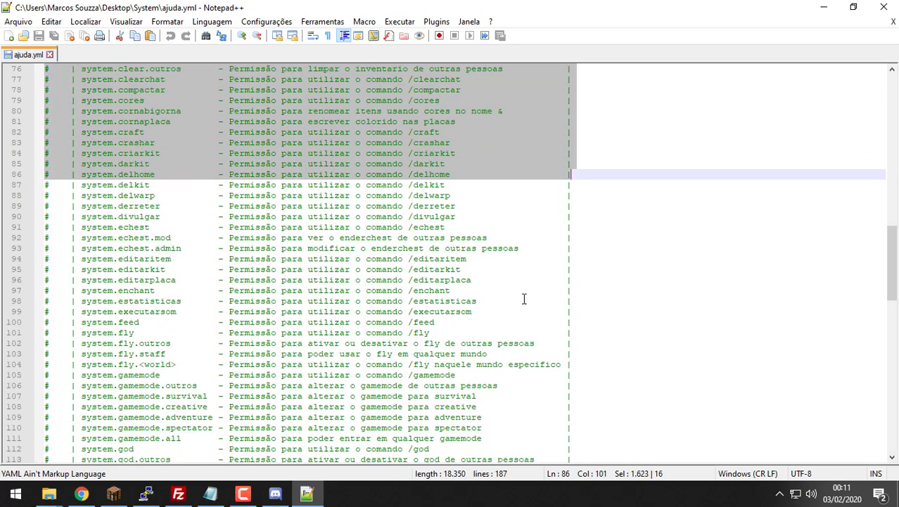
scroll(524, 299, down, 4)
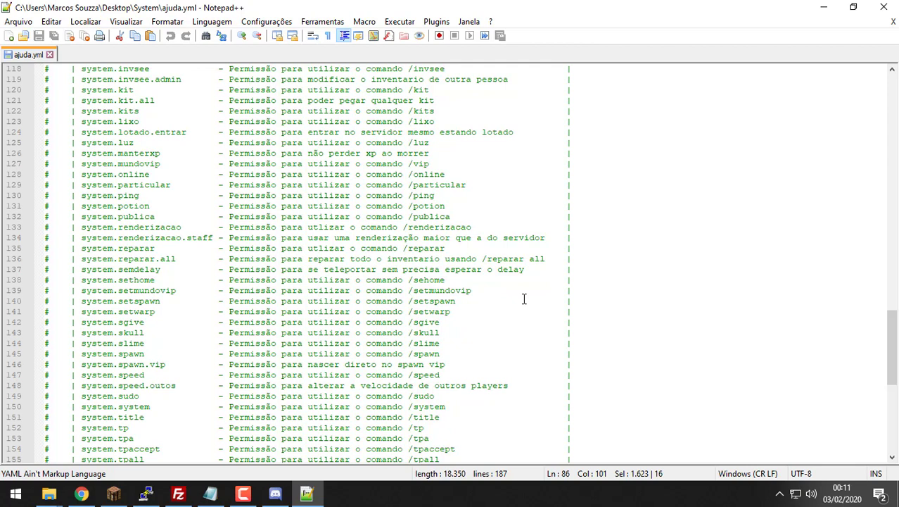
scroll(524, 299, up, 10)
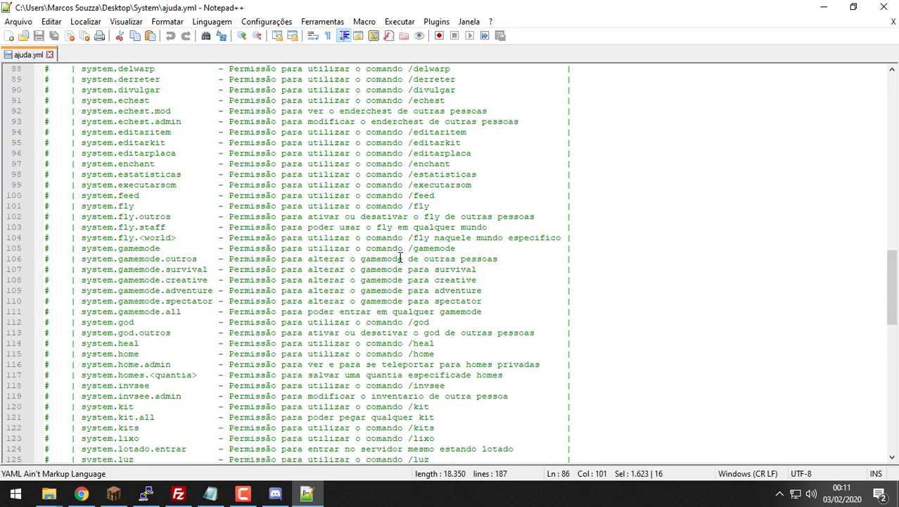
scroll(324, 241, up, 8)
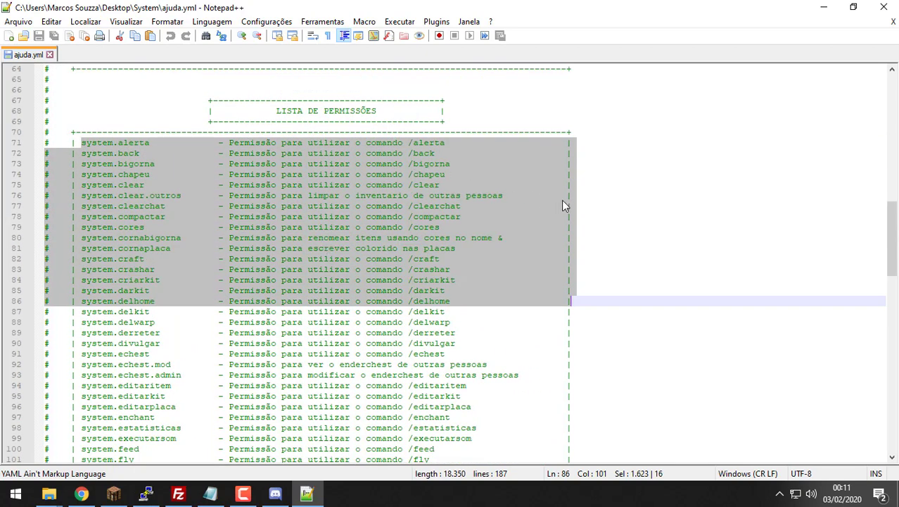
scroll(200, 258, down, 2)
scroll(164, 208, up, 2)
Step: Select the permission name system.bigorna on line 73
click(129, 158)
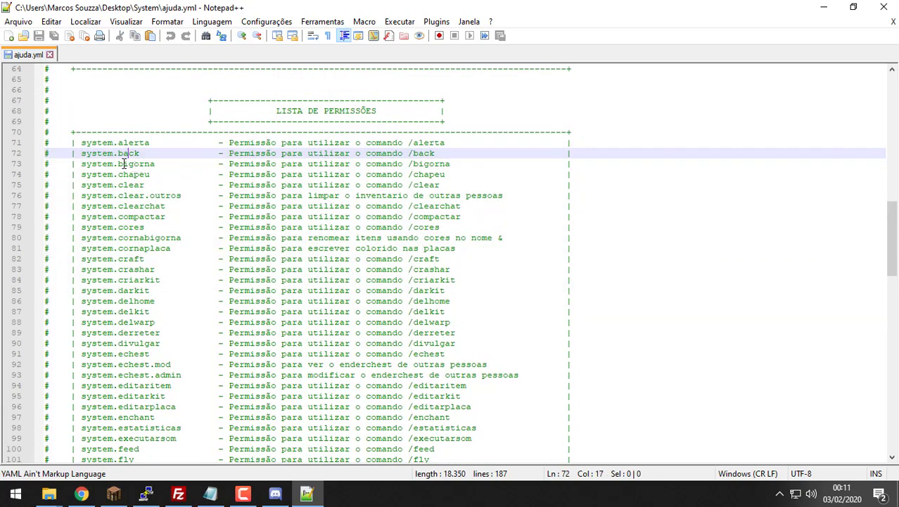
click(123, 163)
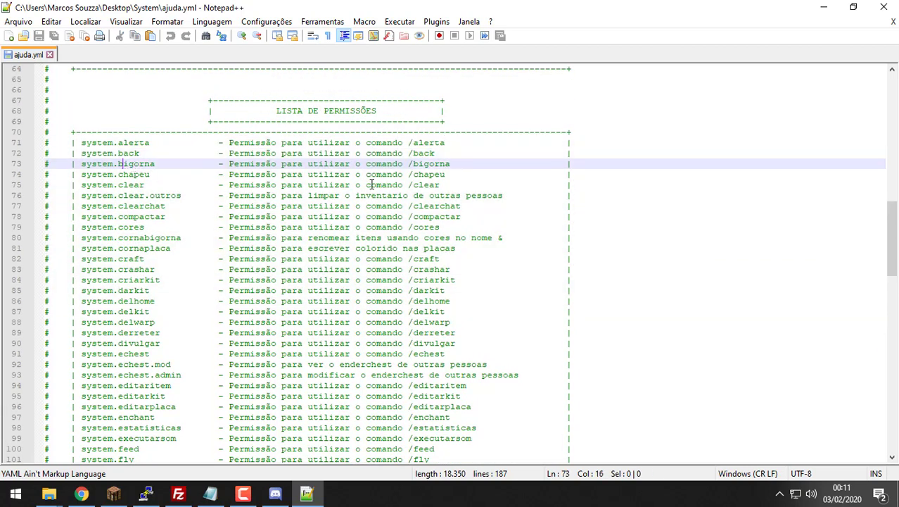
double_click(446, 164)
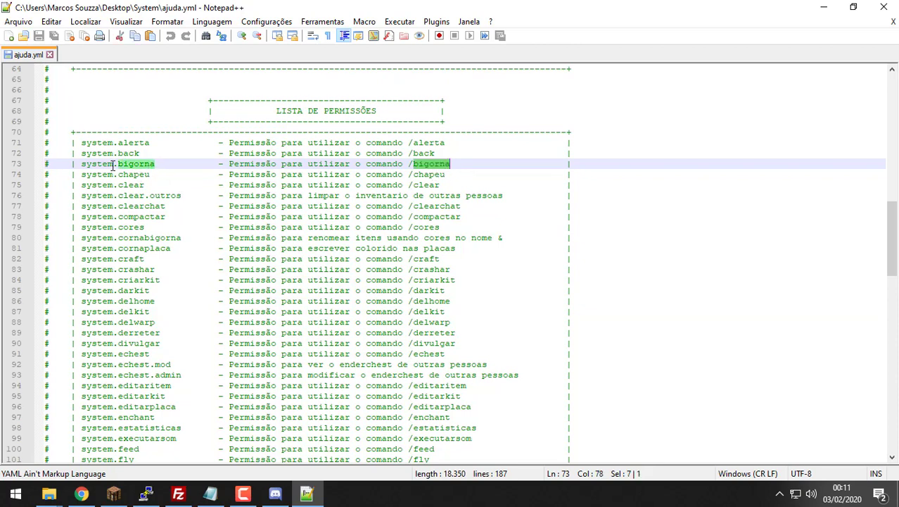
drag(112, 165, 84, 167)
key(ctrl+c)
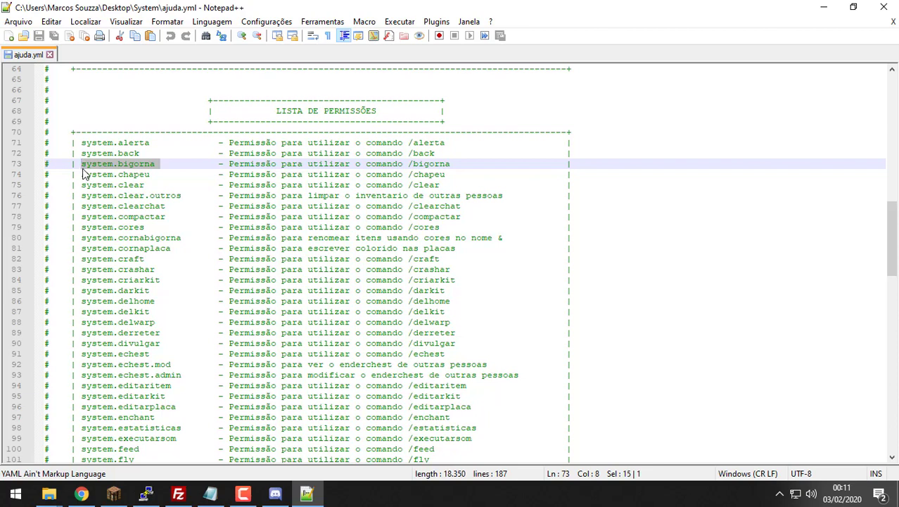
click(209, 495)
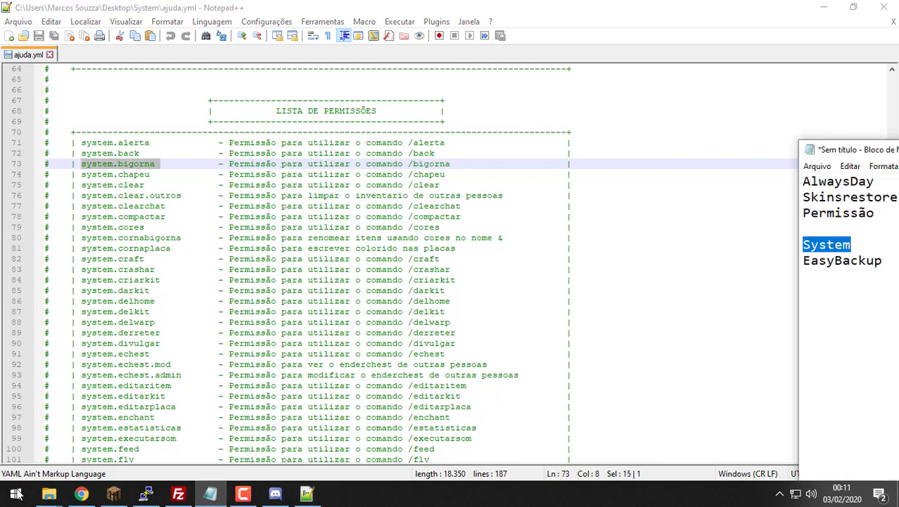
Step: Open a new Notepad window beside Notepad++ and paste system.bigorna as the first entry
right_click(223, 496)
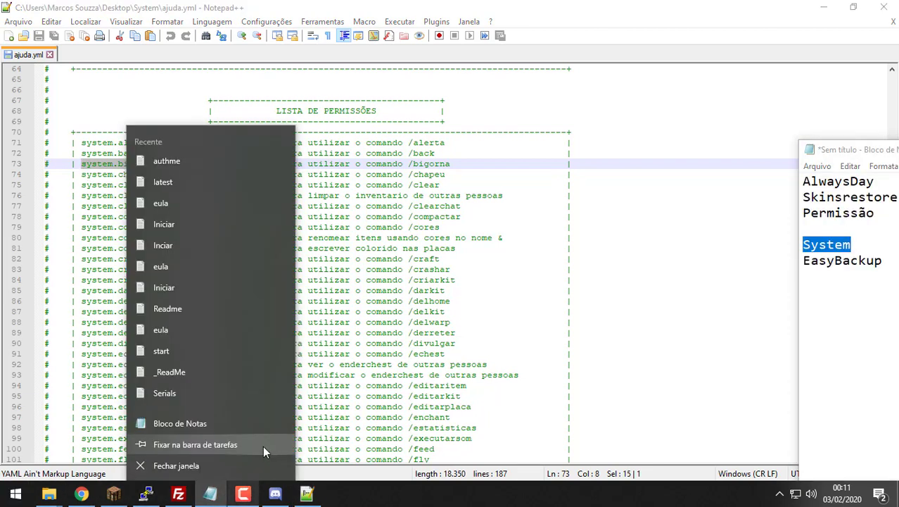
click(762, 148)
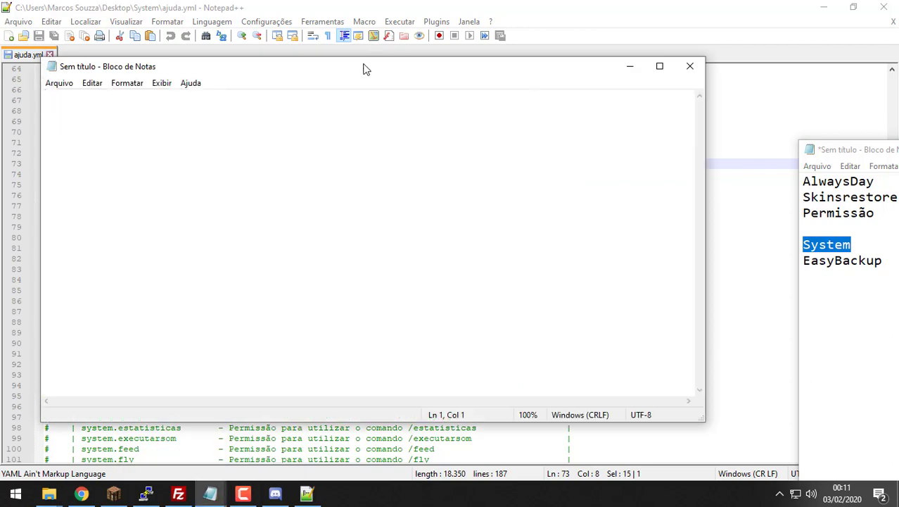
drag(363, 66, 859, 136)
key(ctrl+v)
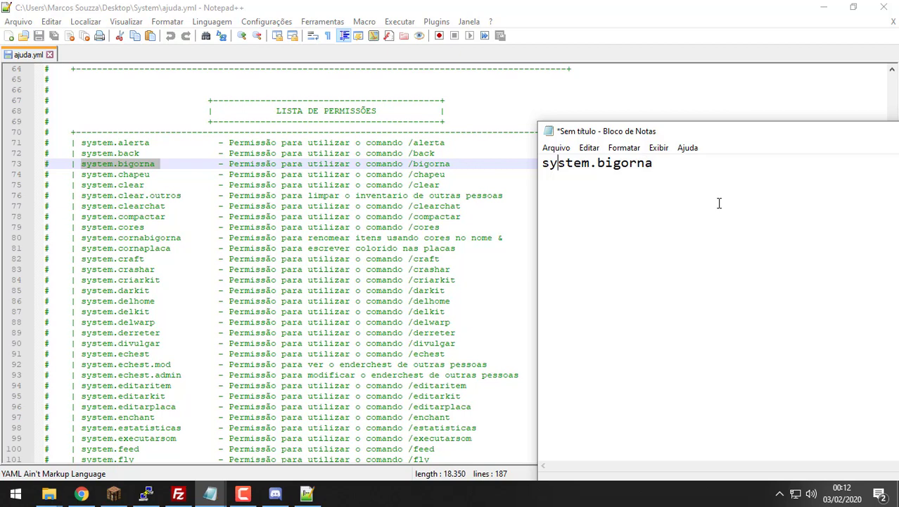
text(-)
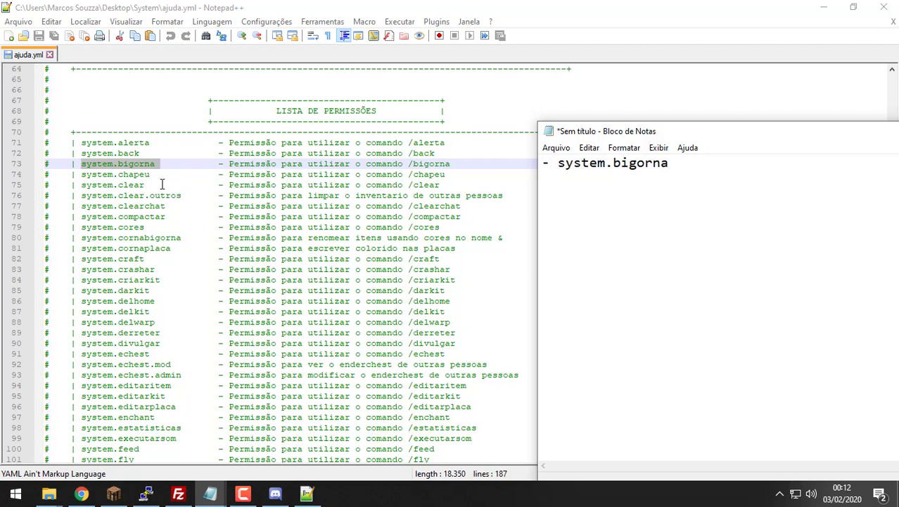
Step: Copy system.chapeu from ajuda.yml and add it as a dashed entry below system.bigorna
drag(159, 179, 83, 176)
key(ctrl+c)
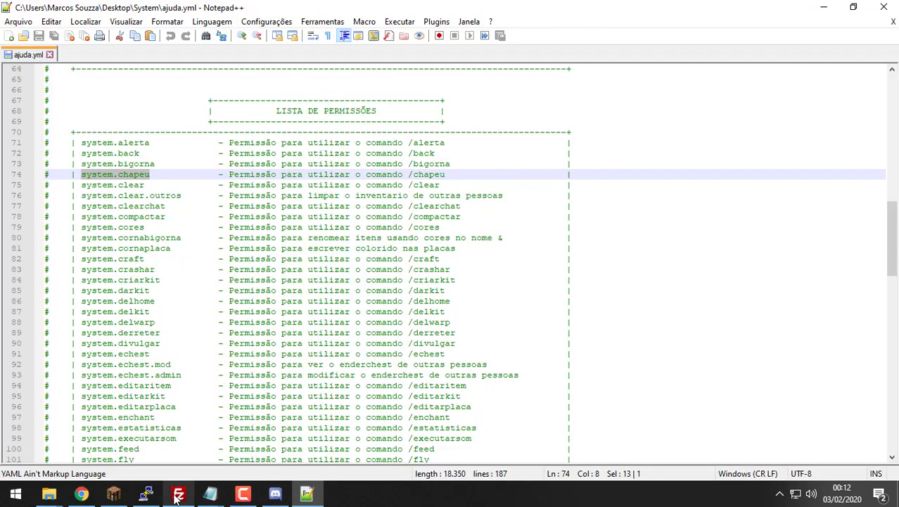
mouse_move(210, 494)
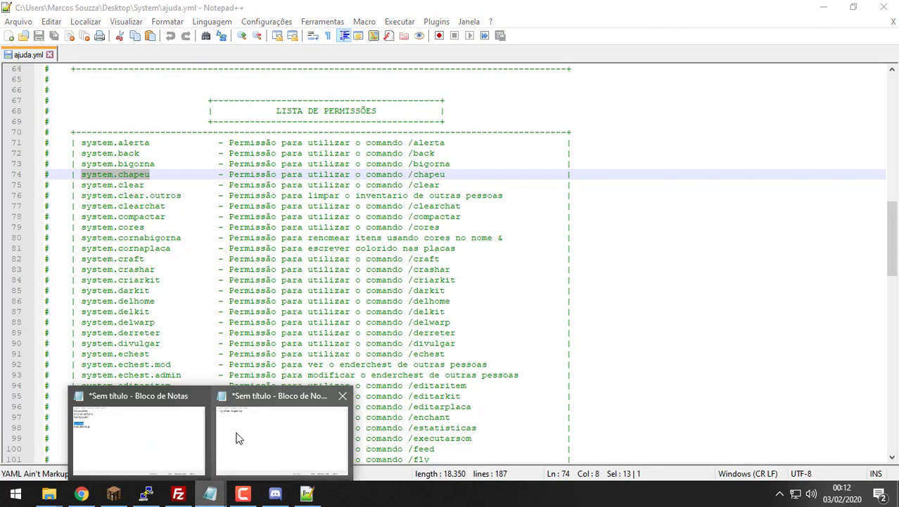
click(258, 439)
click(701, 297)
key(Return)
key(ctrl+v)
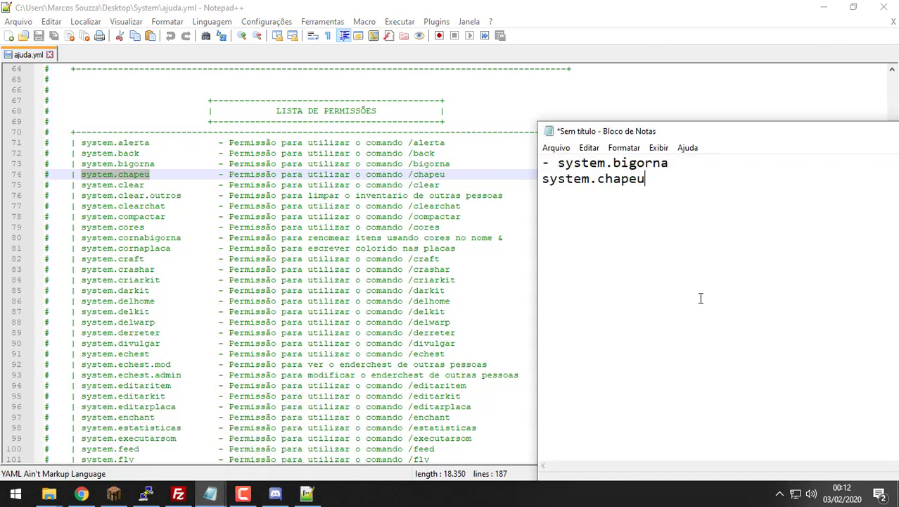
key(Home)
text(-)
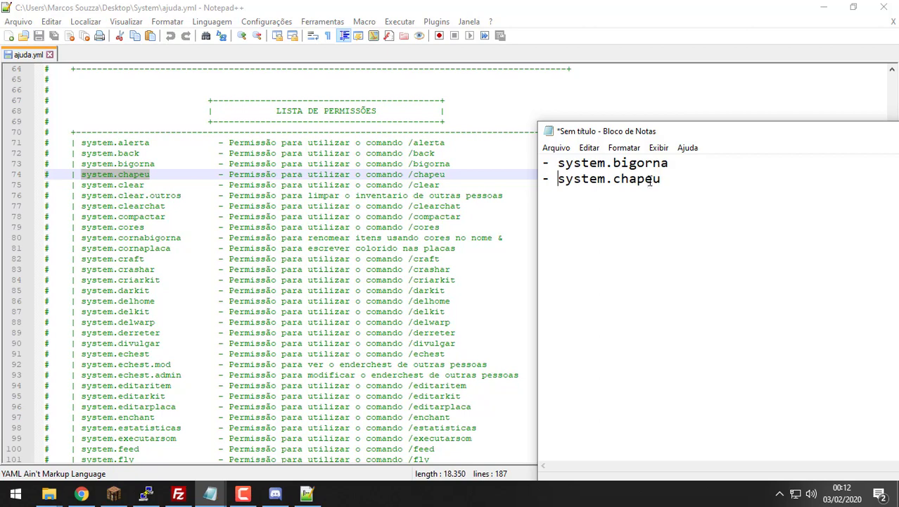
key(Return)
key(Return)
key(Return)
key(Return)
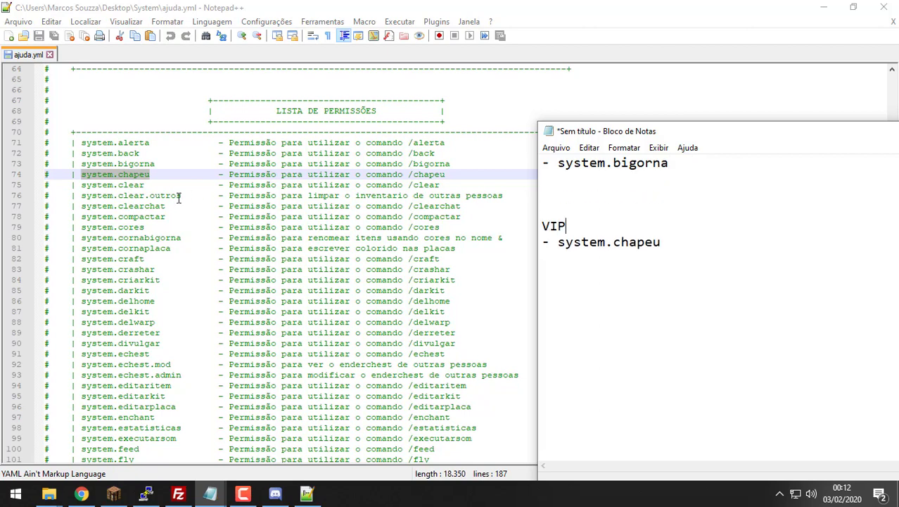
Step: Snap ajuda.yml to the left half and add system.clear to the top list
key(super+Left)
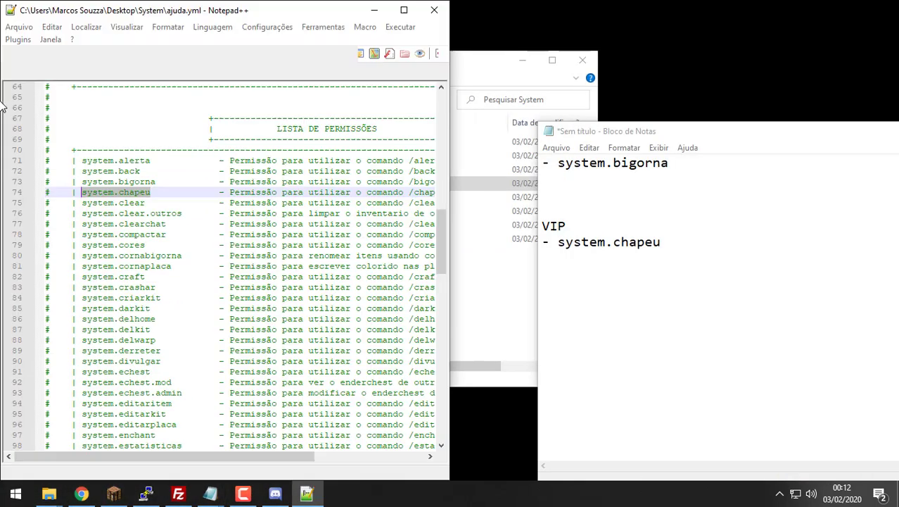
key(Escape)
drag(155, 203, 84, 204)
key(ctrl+c)
click(673, 176)
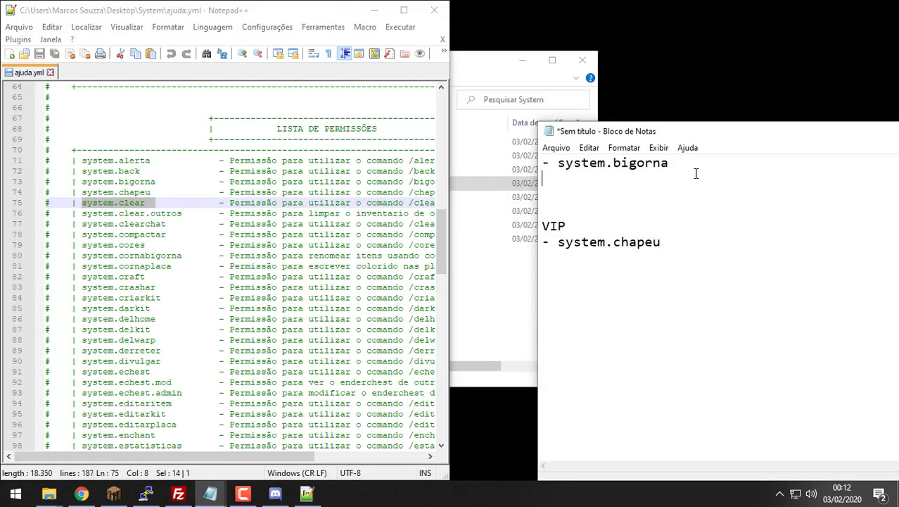
key(ctrl+v)
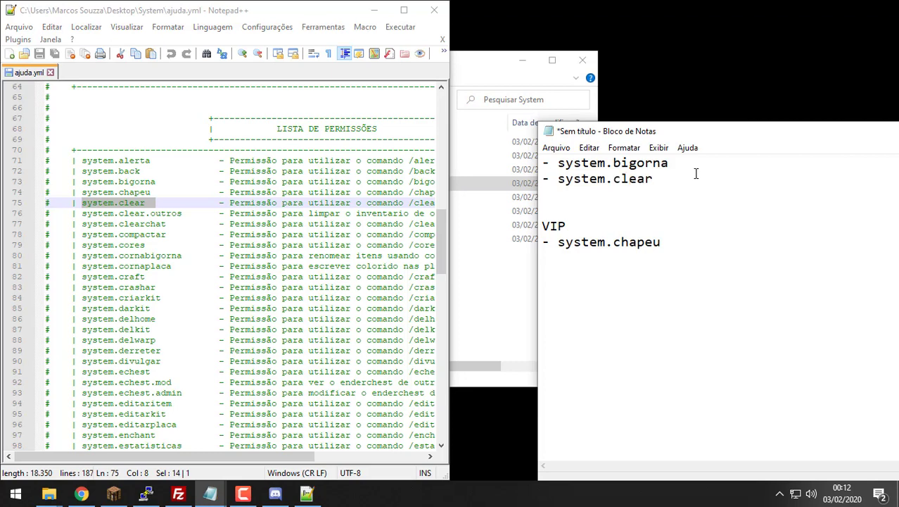
key(Return)
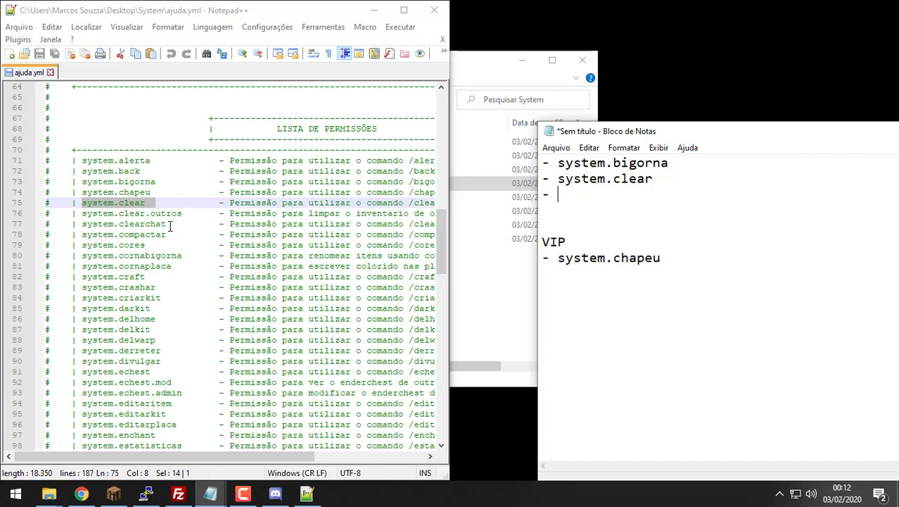
Step: Create an ADM heading below the VIP list with a '- system.clearchat' entry
drag(169, 225, 82, 226)
key(ctrl+c)
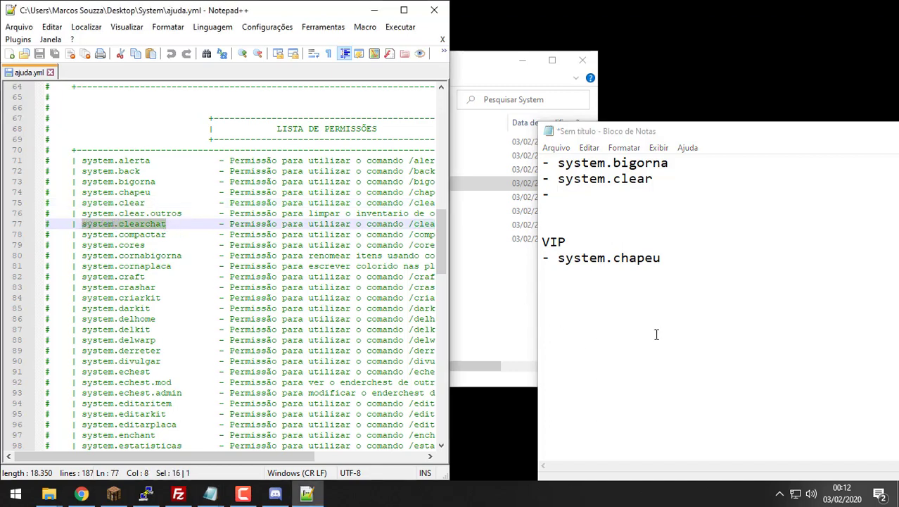
click(696, 319)
key(Return)
key(Return)
text(ADMI)
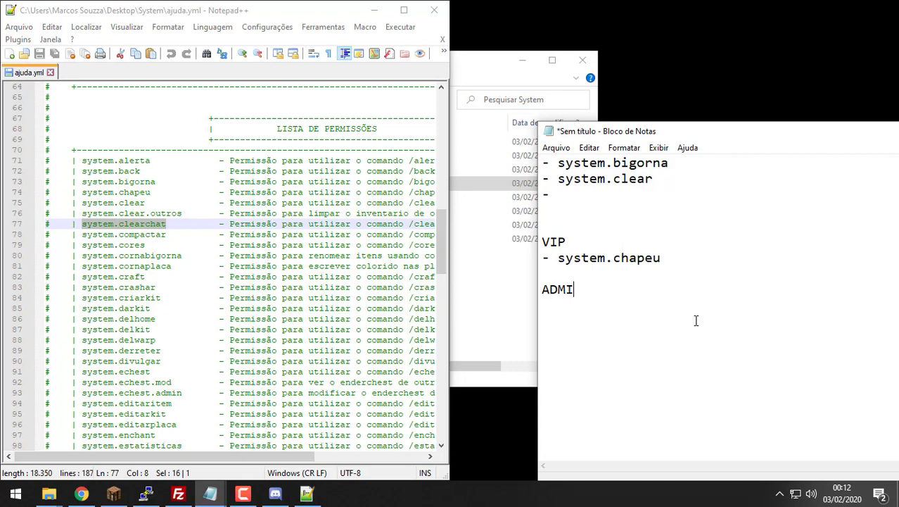
key(BackSpace)
key(BackSpace)
text(M)
key(Return)
key(ctrl+v)
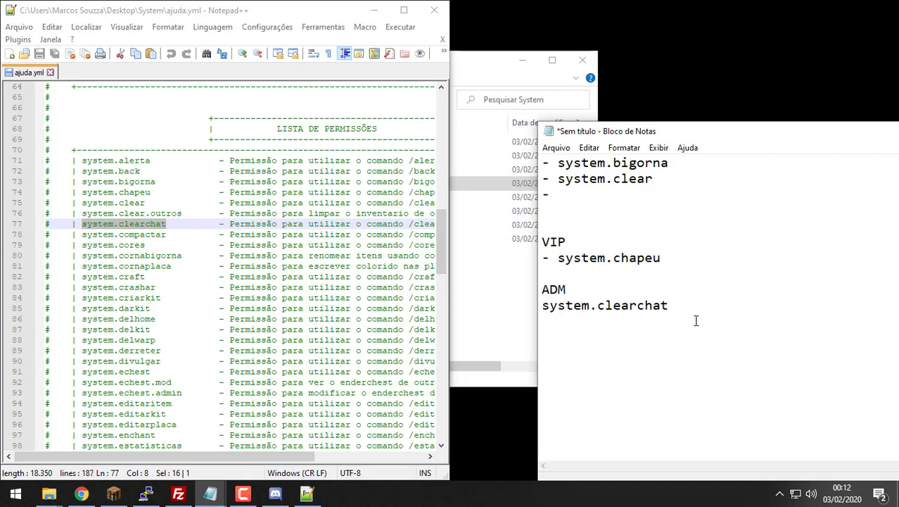
key(Left)
key(Left)
key(Left)
key(Left)
key(Left)
key(Left)
key(Left)
key(Left)
key(Left)
key(Left)
key(Left)
key(Left)
key(Left)
key(Left)
key(Left)
key(Left)
text(-)
Step: Add a MOD heading above ADM with its own '- system.clearchat' entry
key(Up)
key(Return)
key(Return)
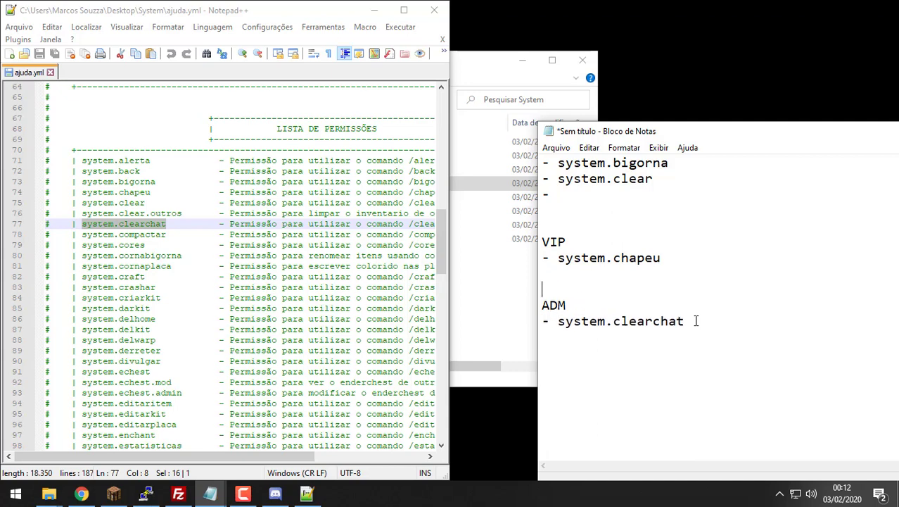
key(Up)
text(MOD)
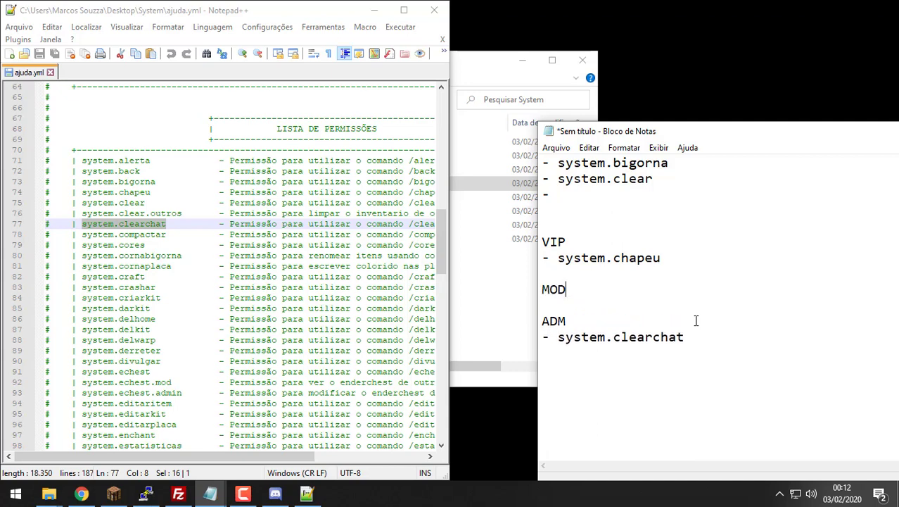
drag(706, 346, 558, 337)
key(ctrl+c)
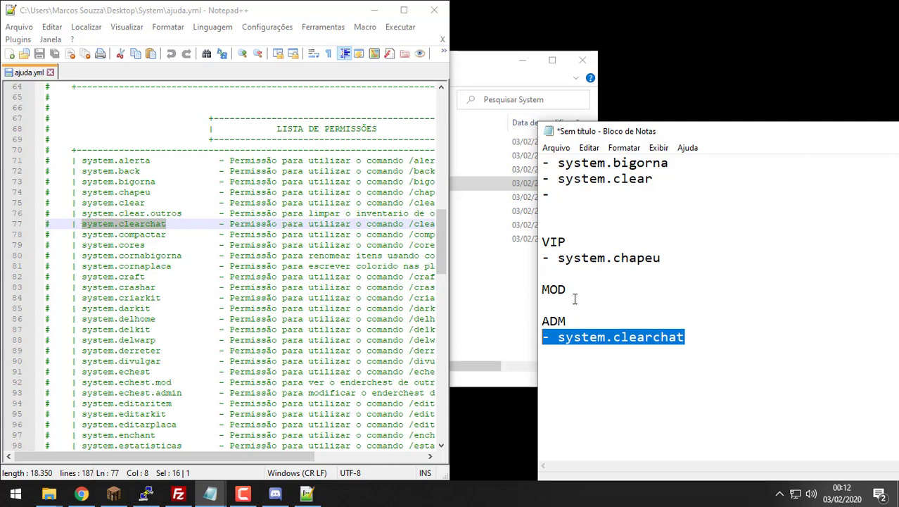
click(577, 297)
key(Return)
text(-)
key(ctrl+v)
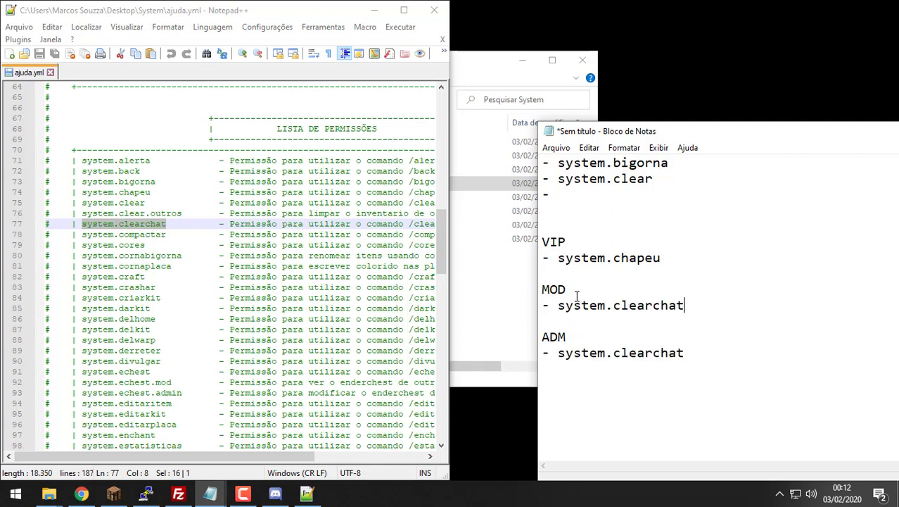
Step: Add system.criarkit to the ADM group and copy system.darkit from ajuda.yml
click(160, 237)
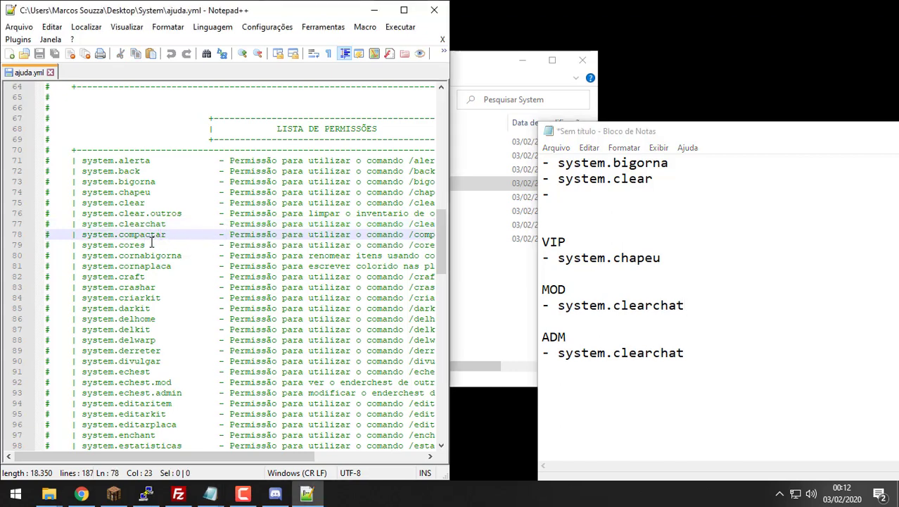
click(150, 246)
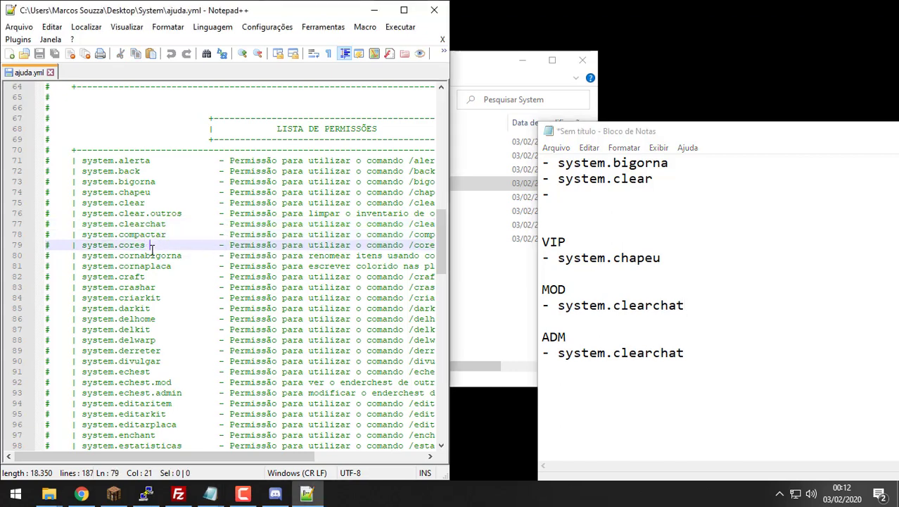
click(150, 255)
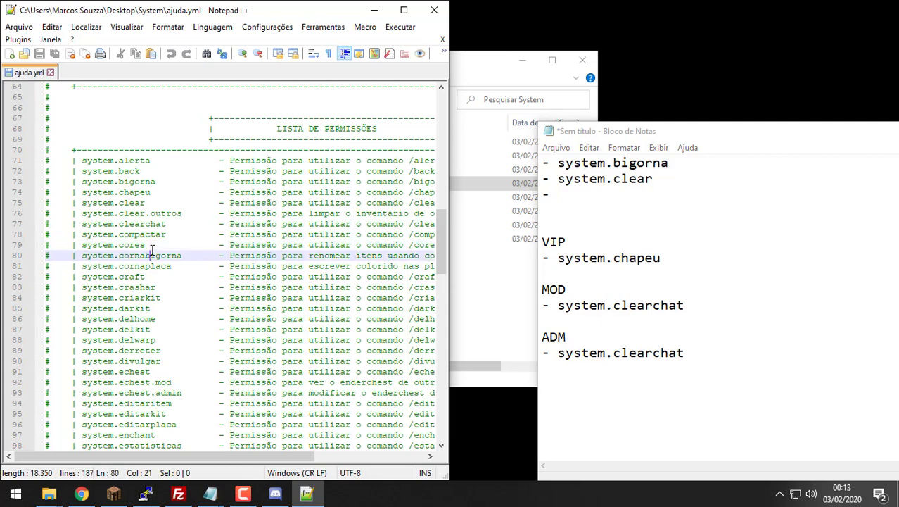
key(Down)
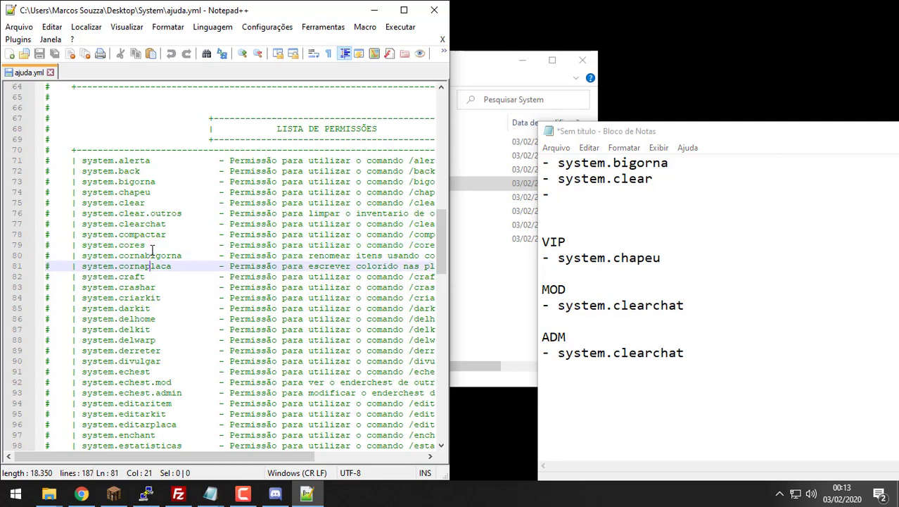
key(Down)
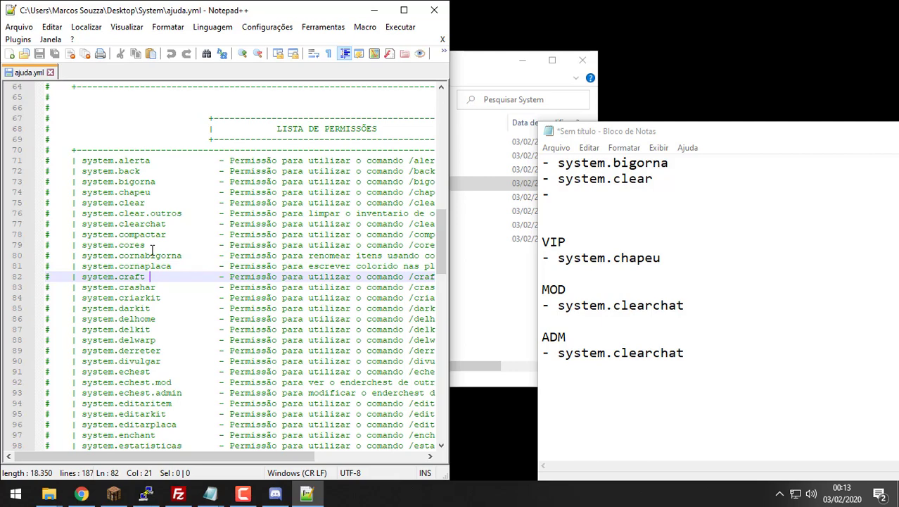
key(Down)
key(Down)
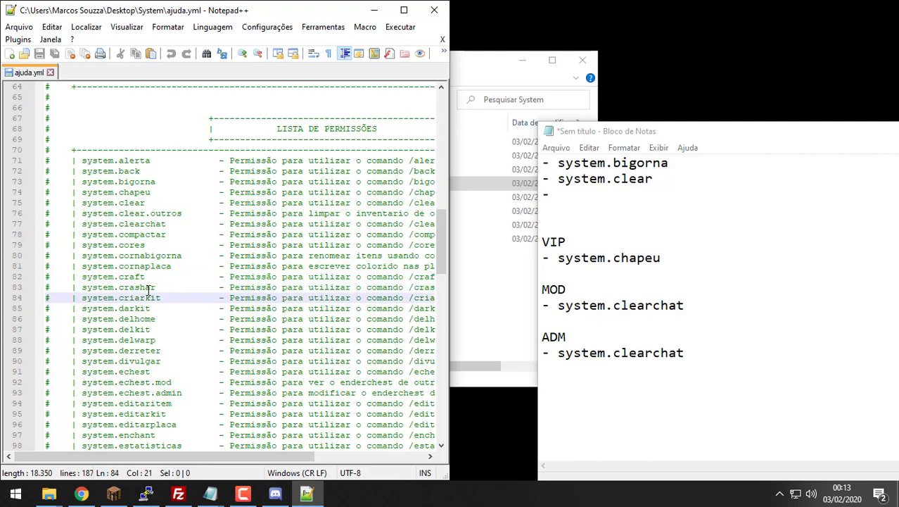
drag(164, 298, 80, 297)
key(ctrl+c)
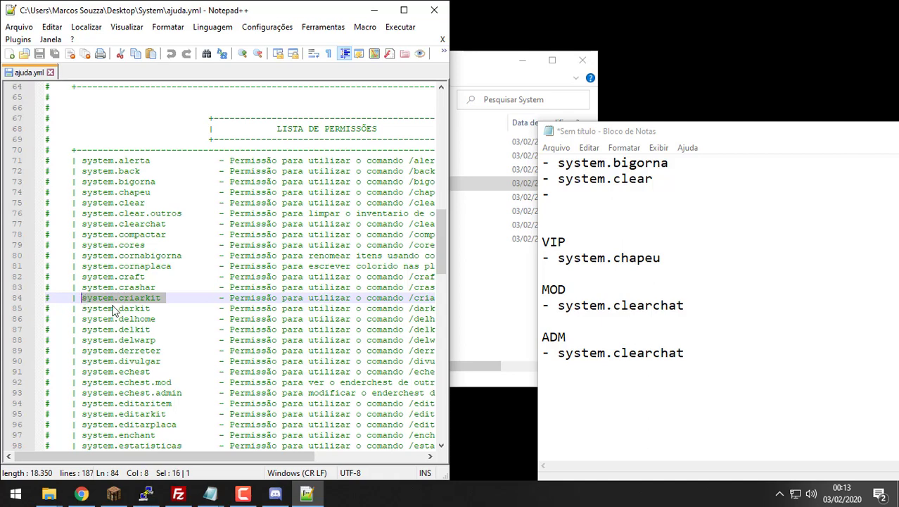
click(795, 373)
key(Return)
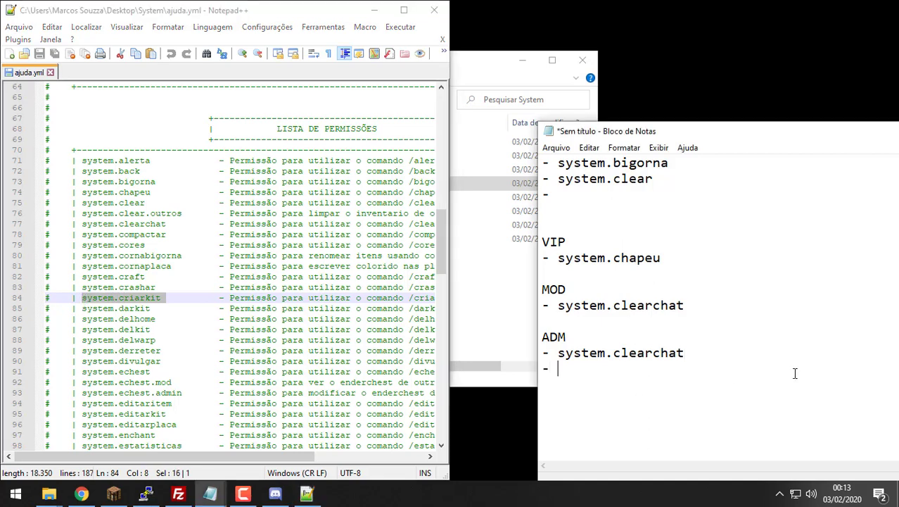
text(-)
key(ctrl+v)
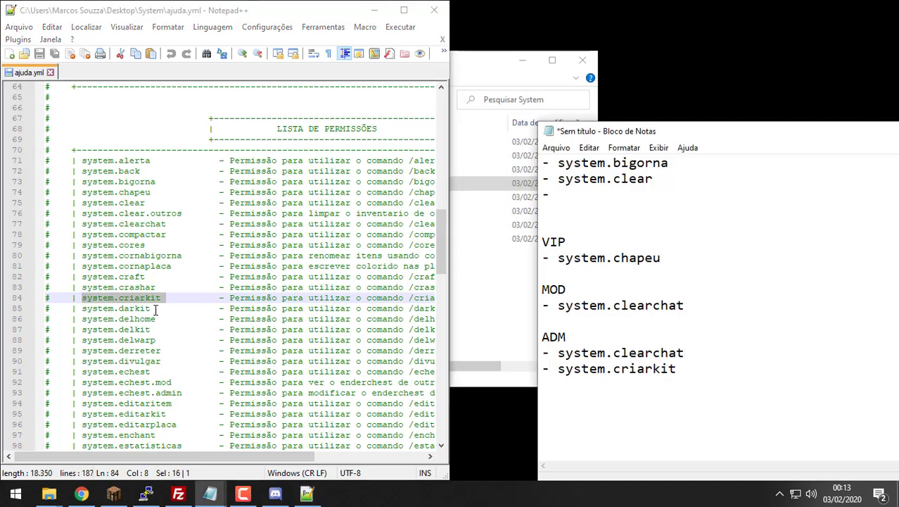
drag(156, 309, 81, 309)
key(ctrl+c)
click(791, 382)
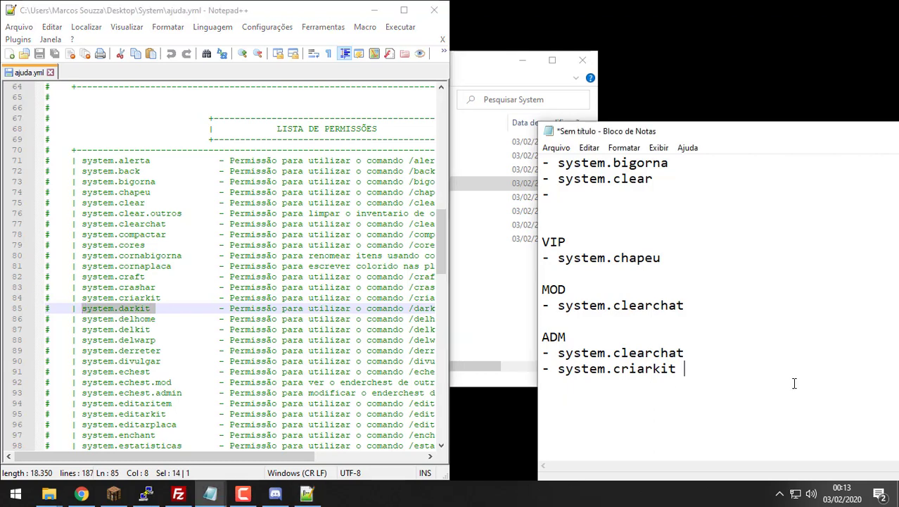
Step: Add '- system.darkit' under system.criarkit in the ADM group
key(Return)
text(-)
key(ctrl+v)
key(Up)
key(Up)
key(Up)
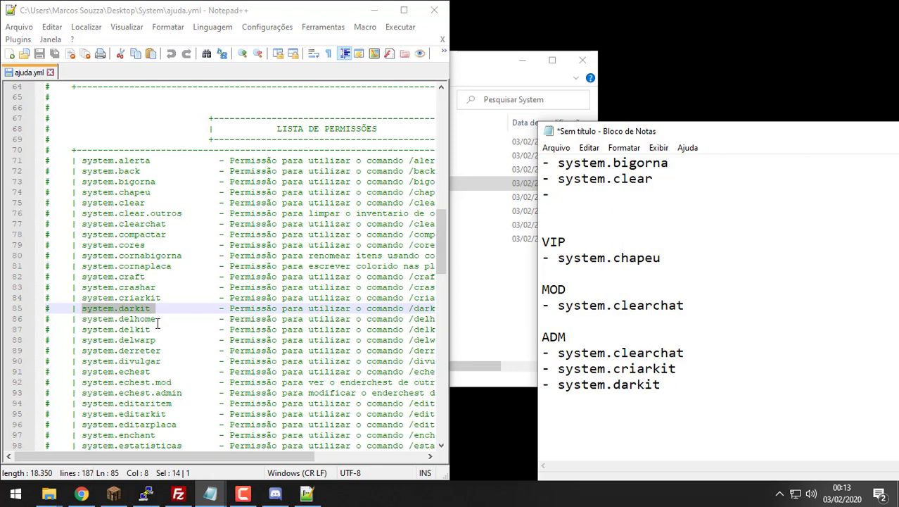
Step: Add system.delhome to the top list followed by two empty dash lines
drag(160, 319, 83, 320)
key(ctrl+c)
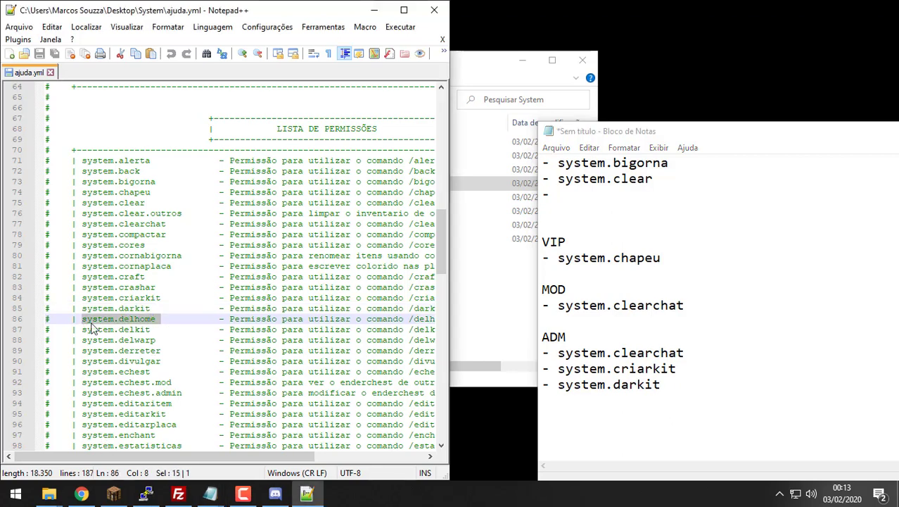
click(720, 192)
key(ctrl+v)
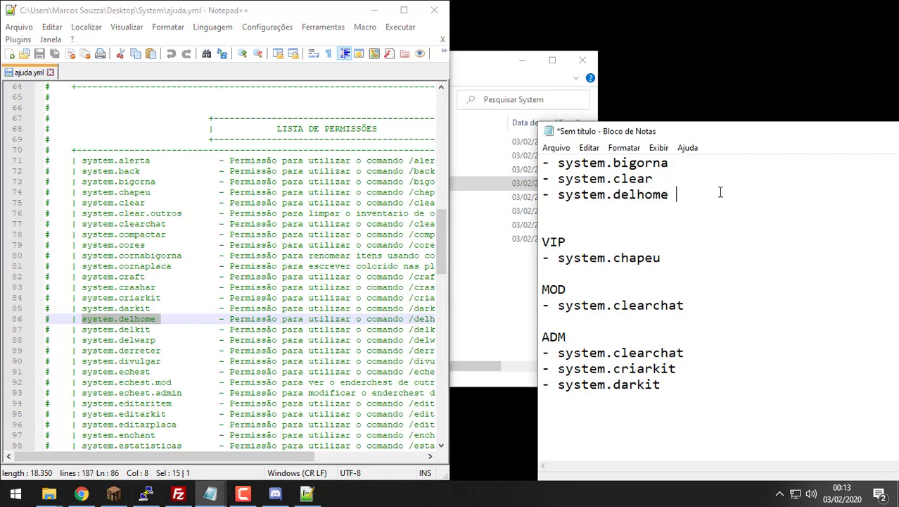
key(Return)
text(-)
key(Return)
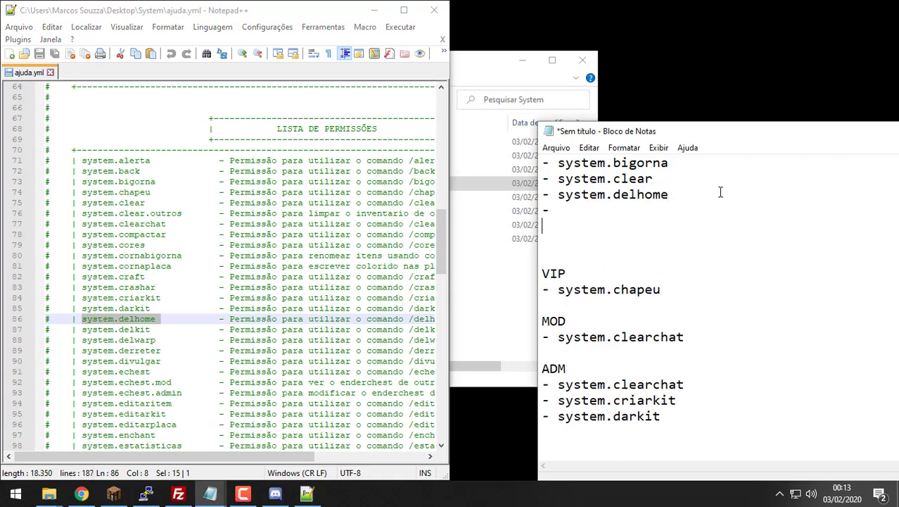
text(-)
Step: Remove a stray system.delhome entry from the VIP list and the blank line above VIP
key(Down)
key(Down)
key(Down)
key(Down)
key(Down)
key(Return)
text(=)
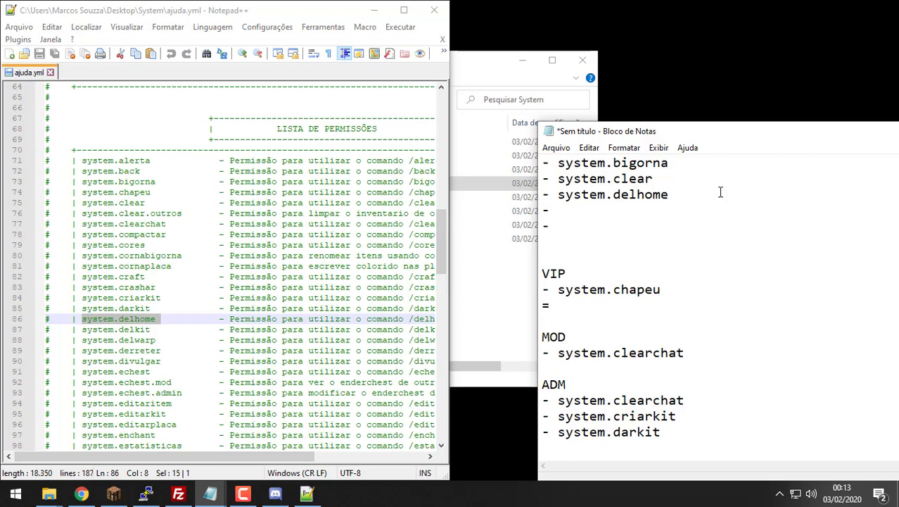
key(BackSpace)
text(-)
key(ctrl+v)
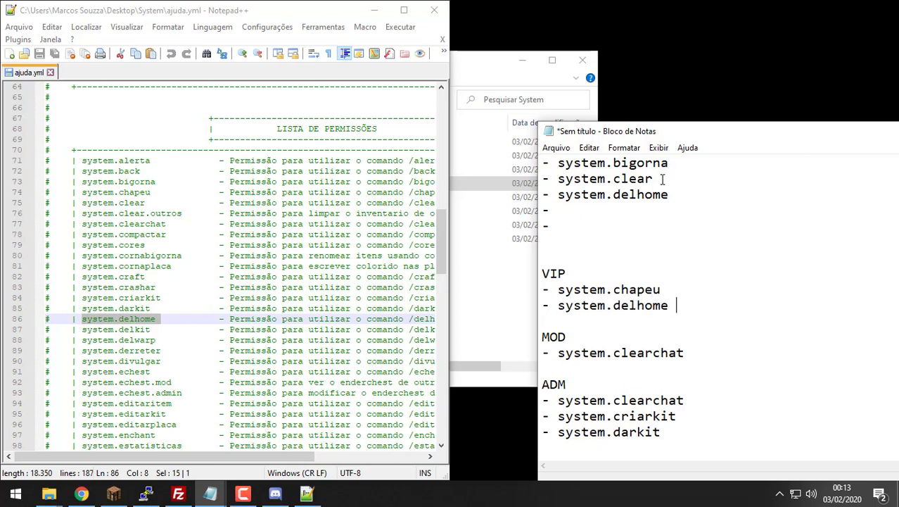
drag(691, 305, 536, 311)
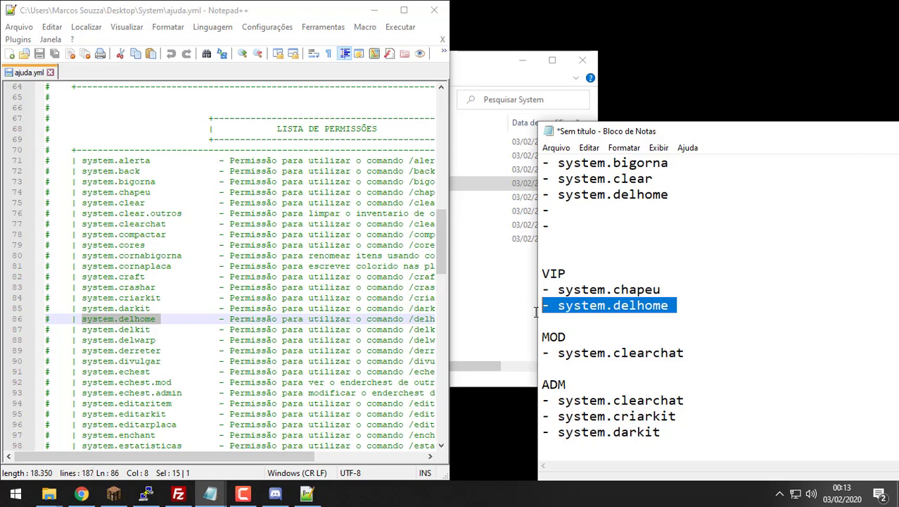
key(Delete)
key(BackSpace)
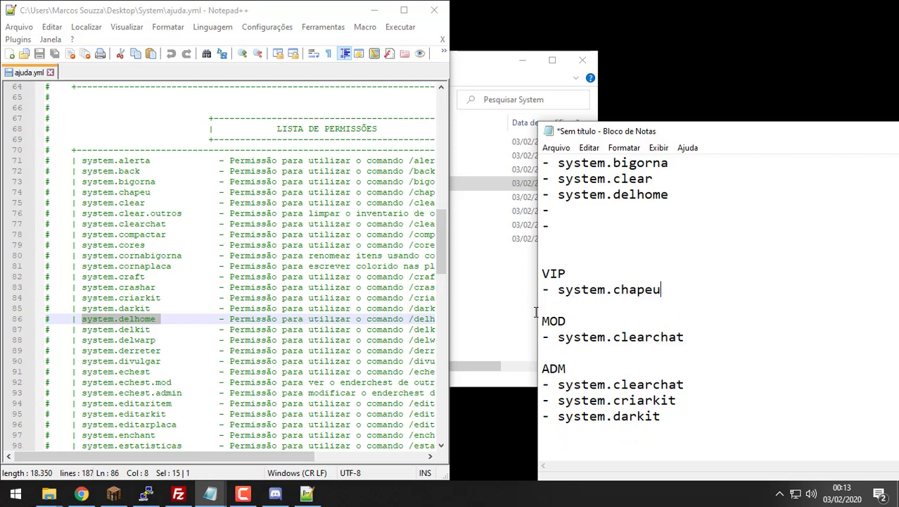
key(Up)
key(Up)
key(BackSpace)
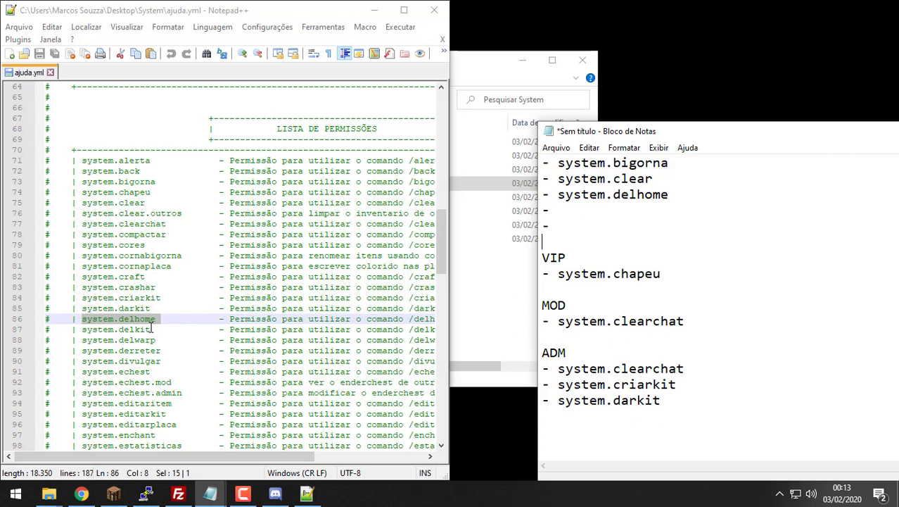
Step: Add '- system.delkit' below system.darkit in the ADM group
drag(151, 329, 82, 329)
key(ctrl+c)
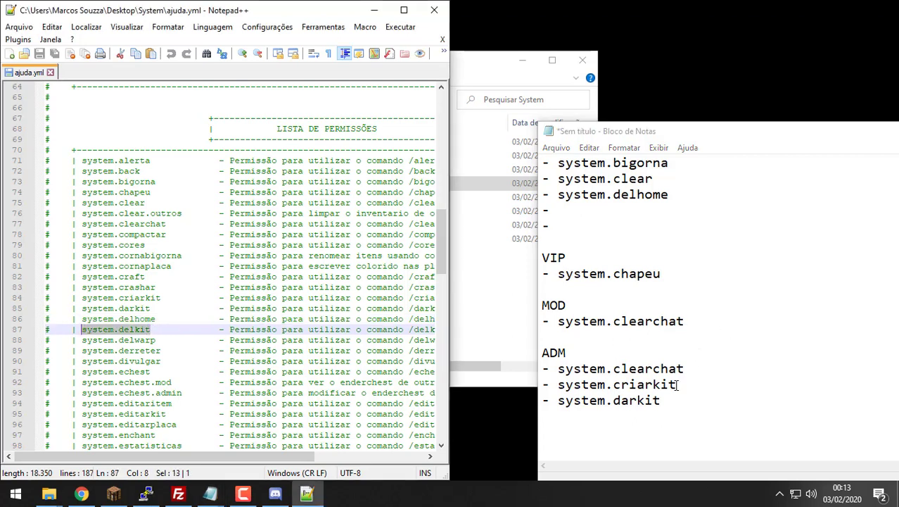
click(703, 402)
key(Return)
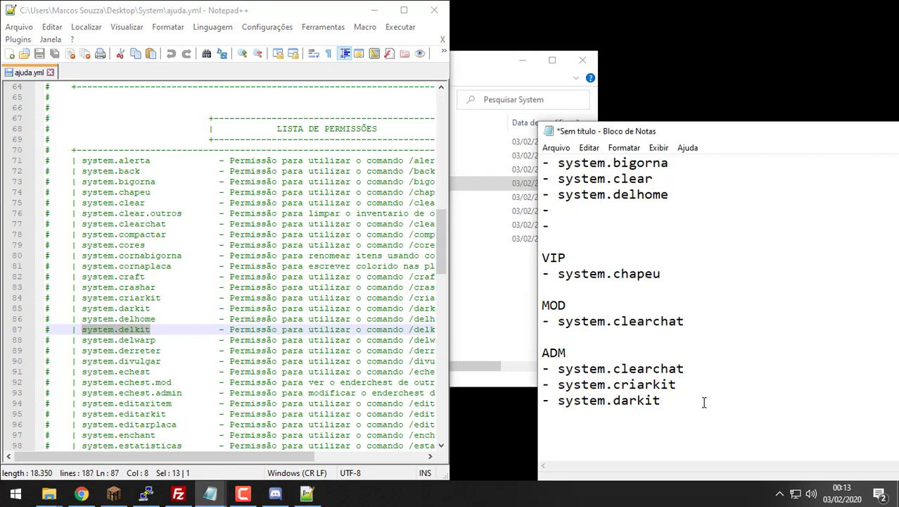
key(ctrl+v)
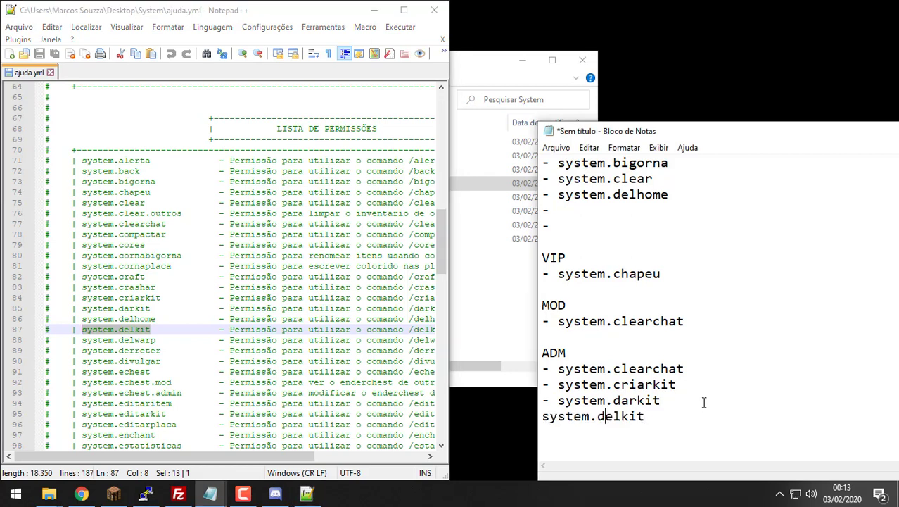
key(Left)
key(Left)
key(Left)
key(Left)
key(Left)
key(Left)
key(Left)
key(Left)
text(-)
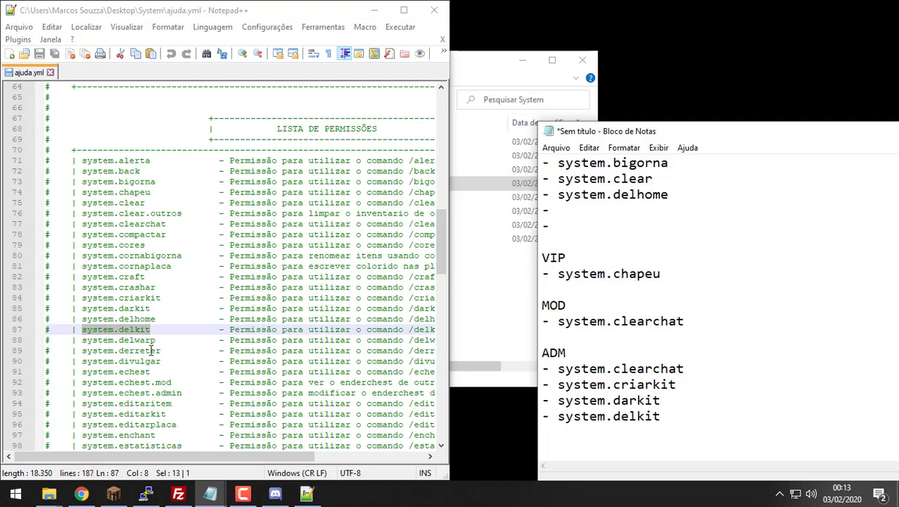
Step: Add '- system.delwarp' below system.delkit in the ADM group
drag(155, 340, 83, 343)
key(ctrl+c)
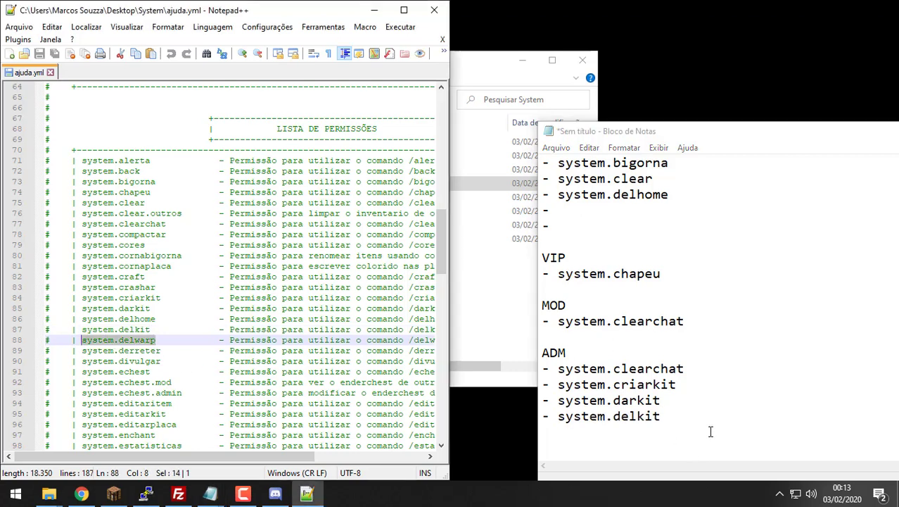
click(710, 431)
key(Return)
key(ctrl+v)
key(Left)
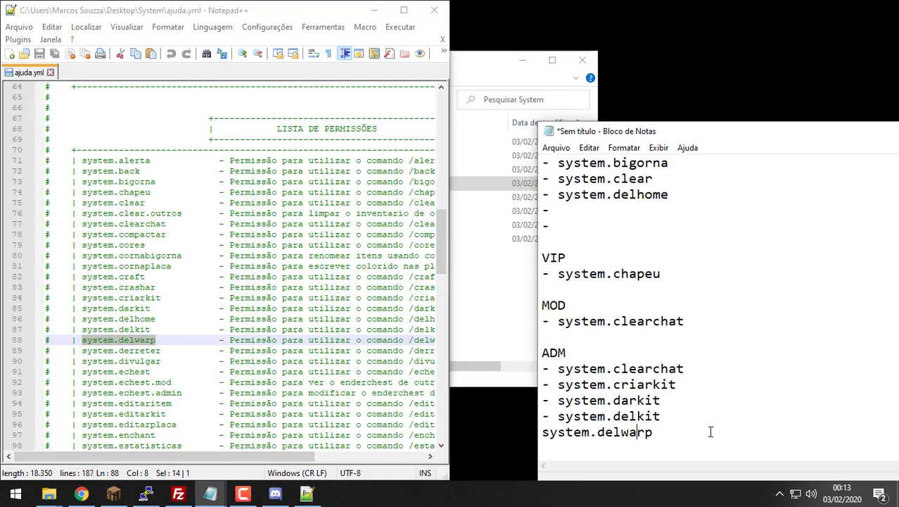
key(Left)
key(Left)
key(Left)
key(Left)
key(Left)
key(Left)
key(Left)
key(Left)
key(Left)
key(Left)
key(Left)
key(Left)
text(-)
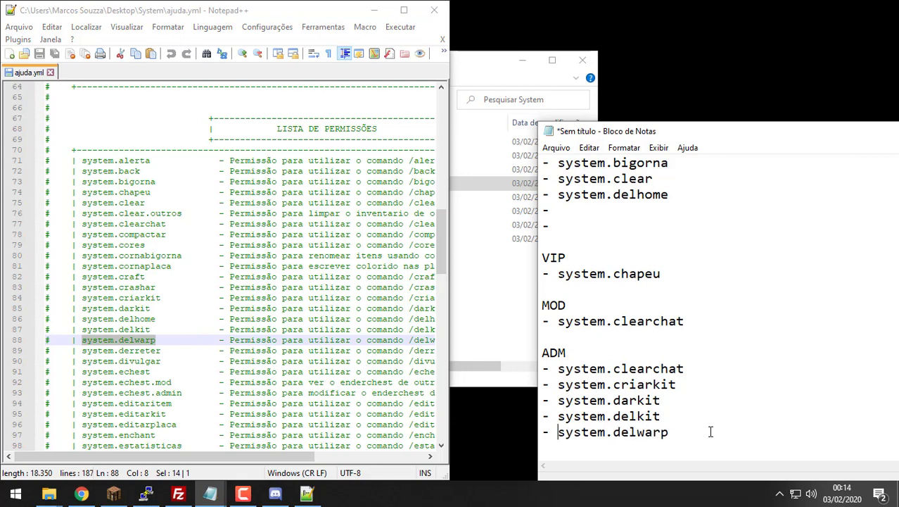
key(Right)
Step: Append six empty '-' lines below system.delwarp
key(Return)
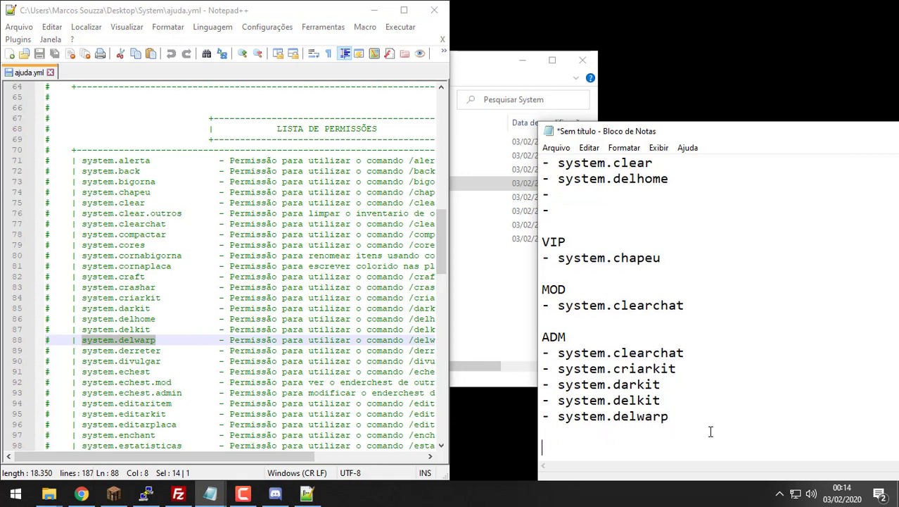
text(-)
key(Return)
text(-)
key(Return)
text(-)
key(Return)
text(-)
key(Return)
text(-)
key(Return)
text(-)
key(Return)
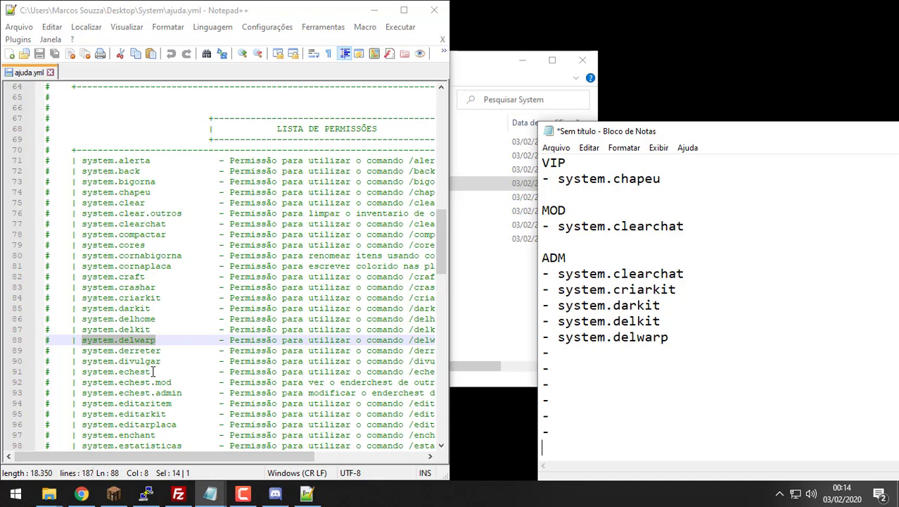
Step: Copy system.echest into the top group's empty dash line under system.delhome
drag(151, 371, 82, 373)
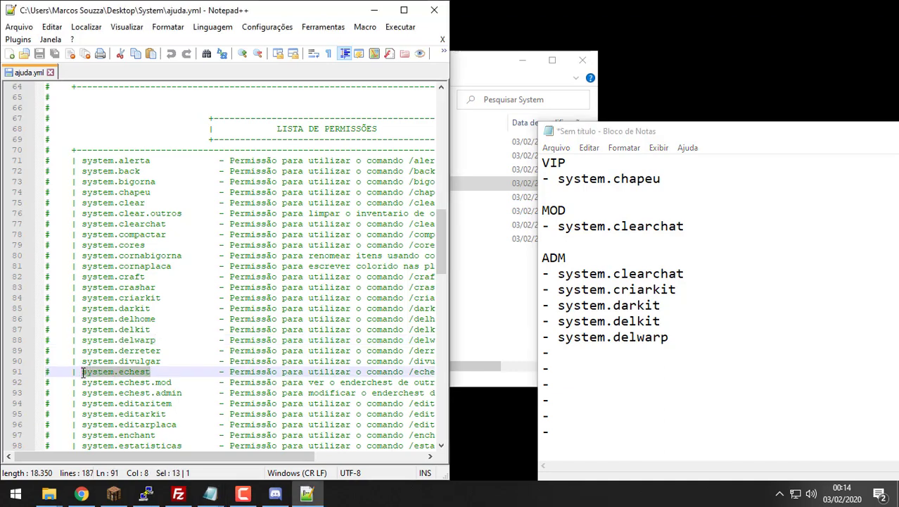
key(ctrl+c)
scroll(543, 339, up, 2)
click(632, 210)
key(ctrl+v)
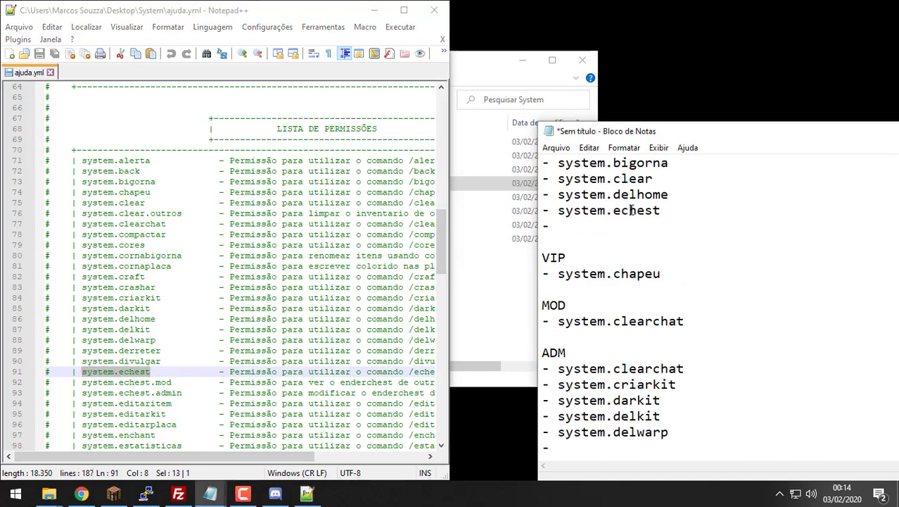
scroll(242, 307, down, 1)
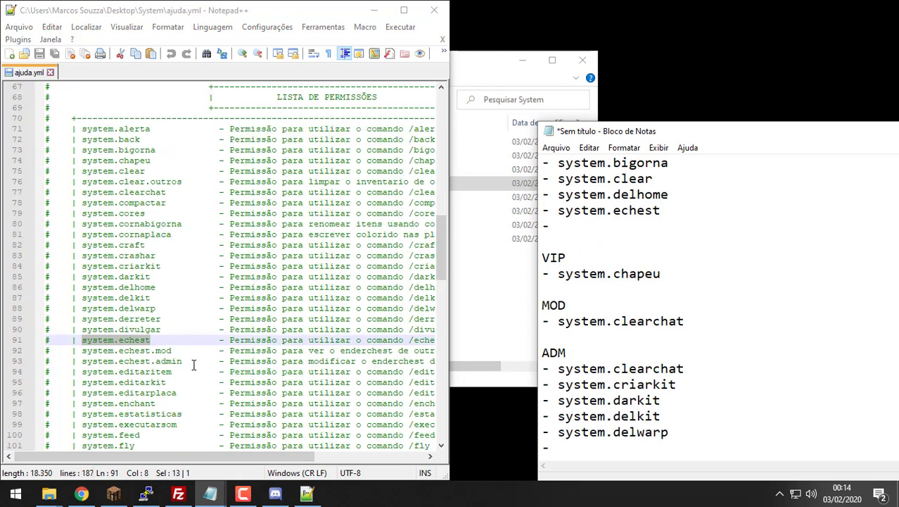
Step: Add system.echest.mod as a new dash entry under clearchat in the MOD group
drag(172, 350, 82, 350)
click(704, 324)
key(Return)
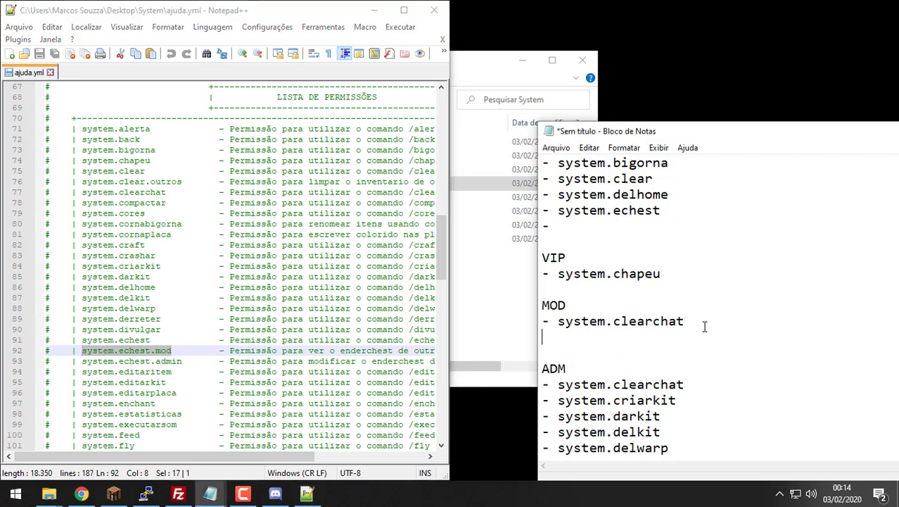
key(ctrl+v)
key(Home)
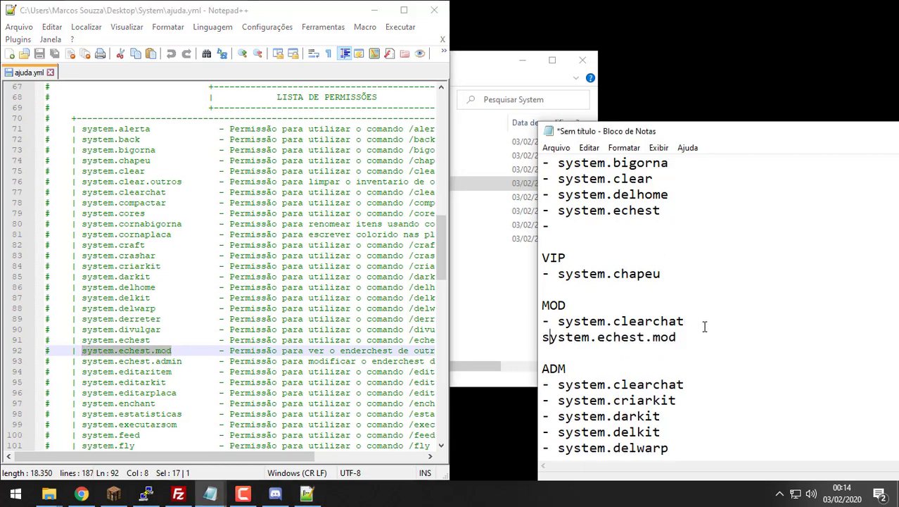
text(-)
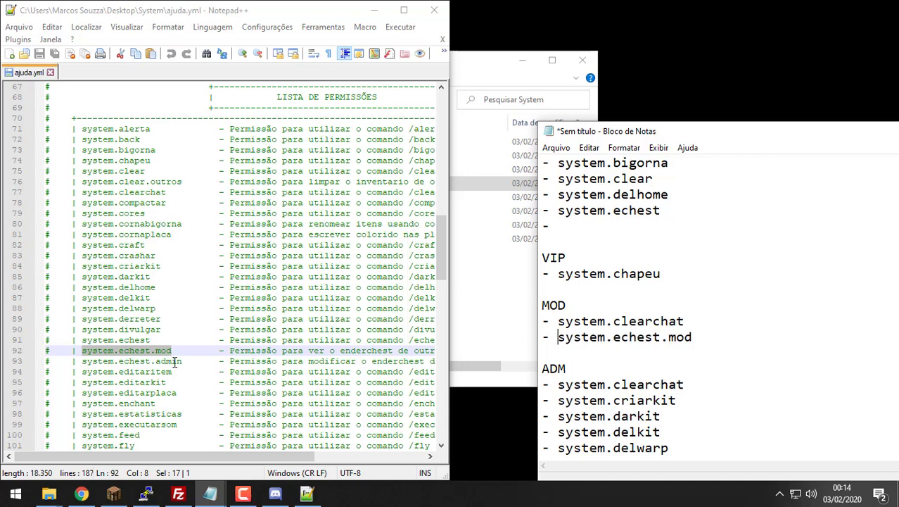
Step: Paste system.echest.admin onto the empty dash line after system.delwarp
drag(182, 361, 81, 361)
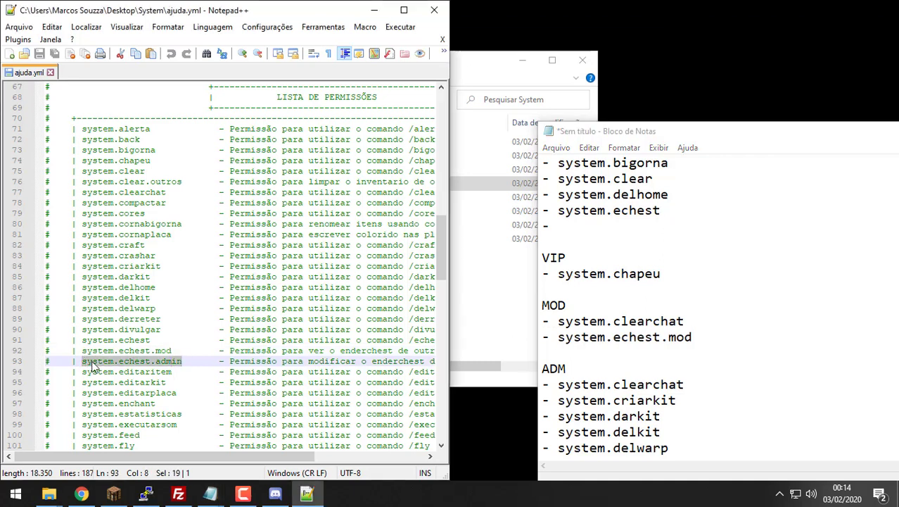
scroll(712, 413, down, 2)
click(568, 373)
key(ctrl+v)
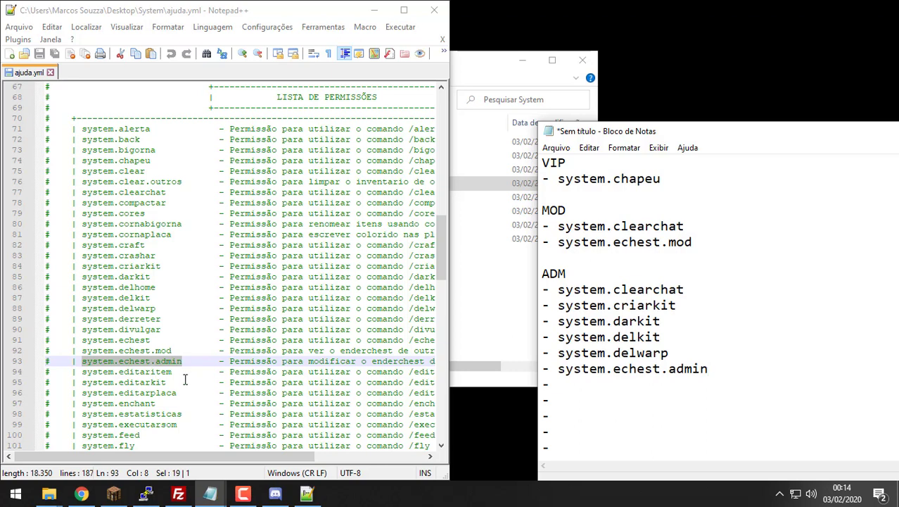
Step: Copy the editaritem and editarkit permissions onto the next empty dash lines
drag(176, 372, 119, 374)
click(639, 392)
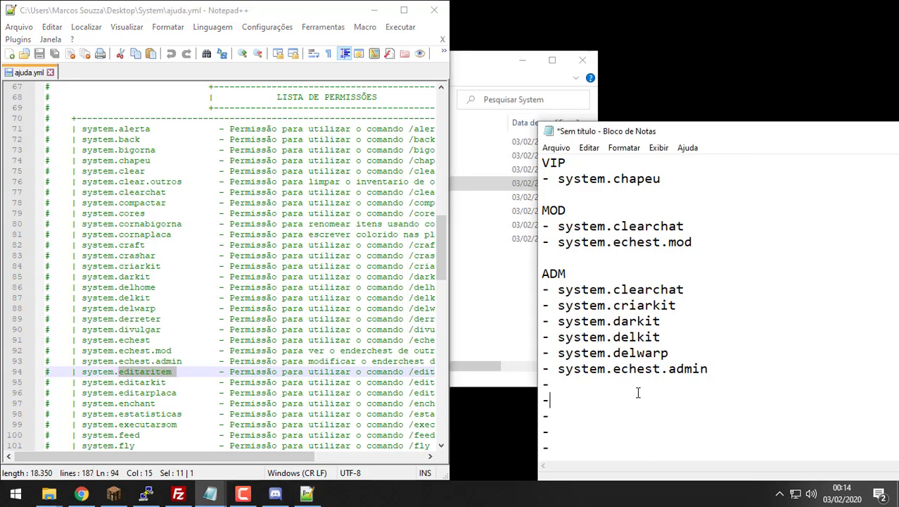
click(646, 378)
key(ctrl+v)
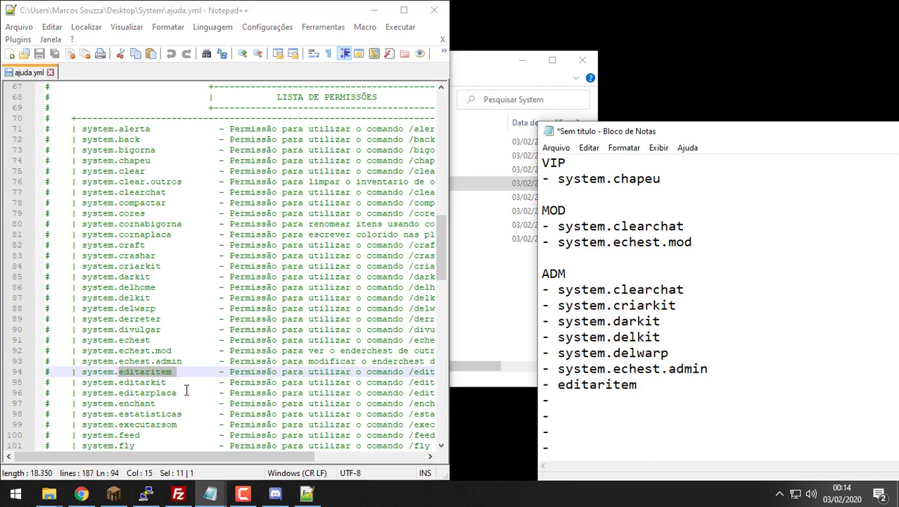
click(166, 382)
drag(167, 382, 118, 382)
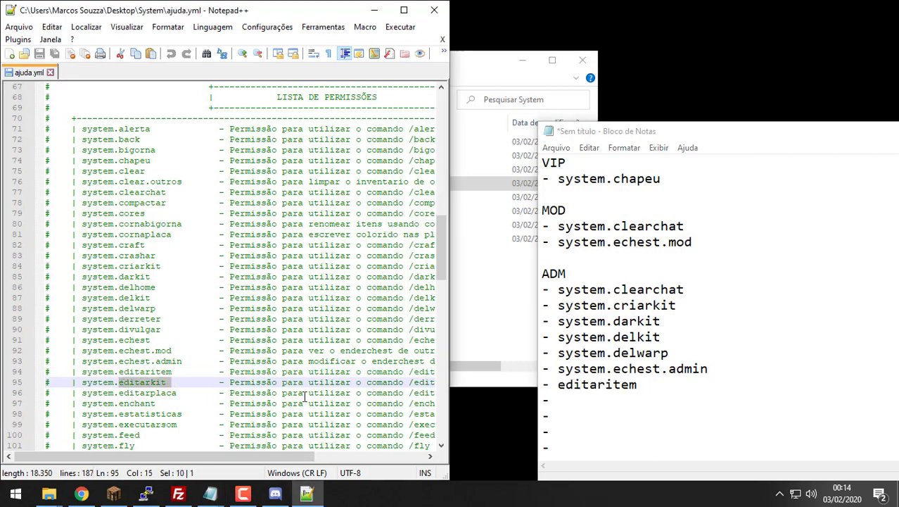
click(595, 408)
click(602, 401)
key(ctrl+v)
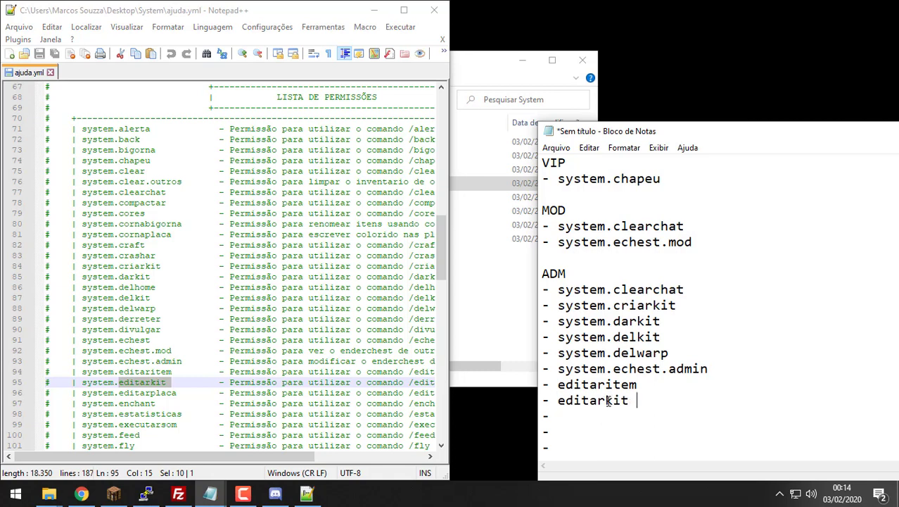
click(654, 389)
scroll(210, 354, down, 2)
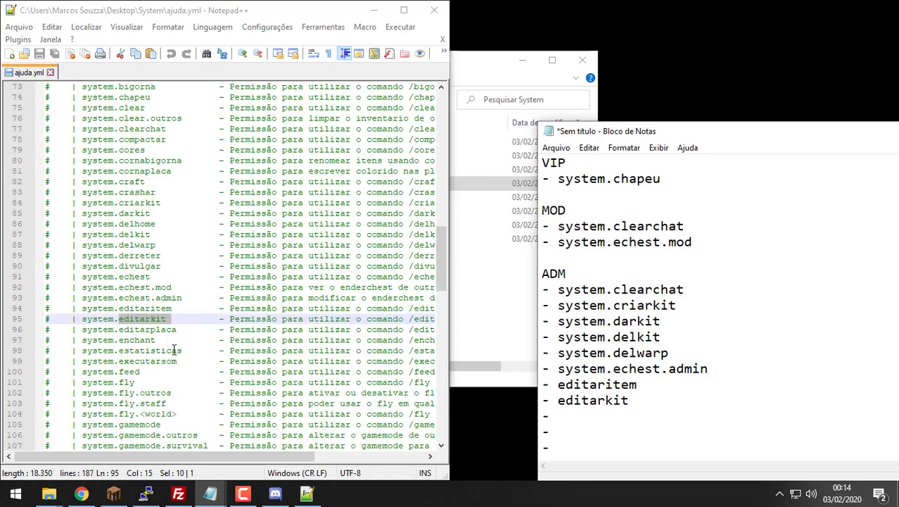
click(173, 338)
Step: Add system.editarplaca under editarkit and again below system.echest.mod in MOD
drag(177, 329, 84, 329)
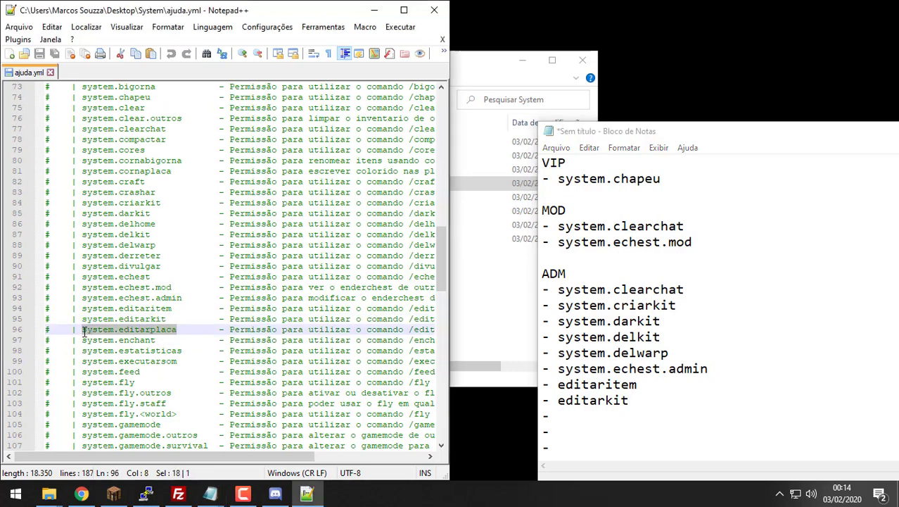
click(560, 415)
key(ctrl+v)
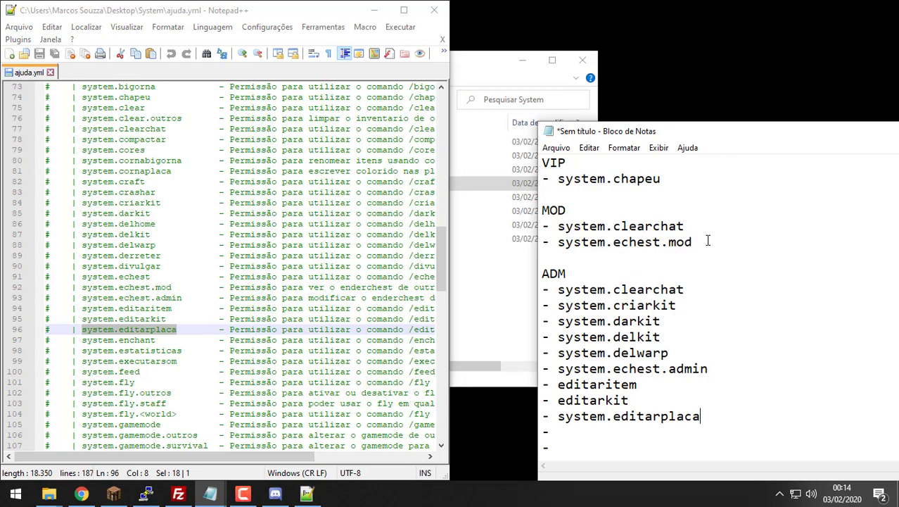
click(707, 240)
key(Return)
text(-)
key(ctrl+v)
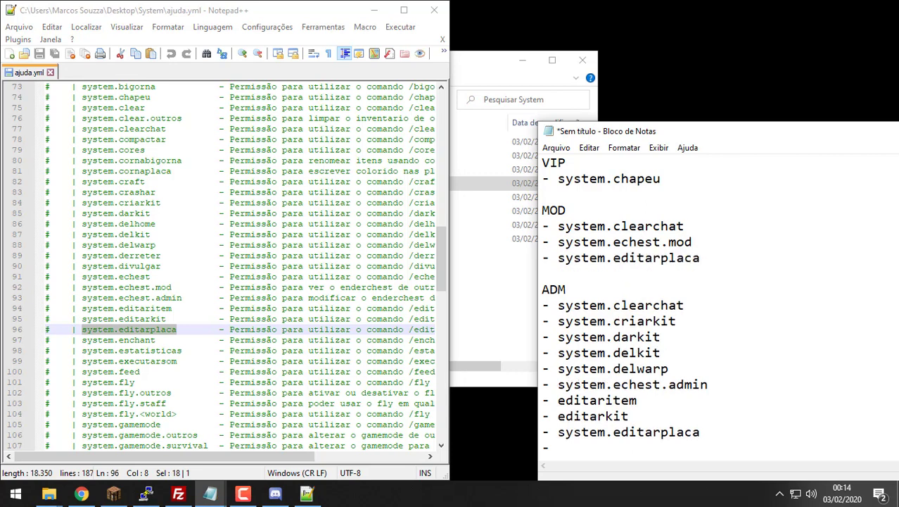
Step: Paste system.enchant onto the last empty dash line
click(158, 341)
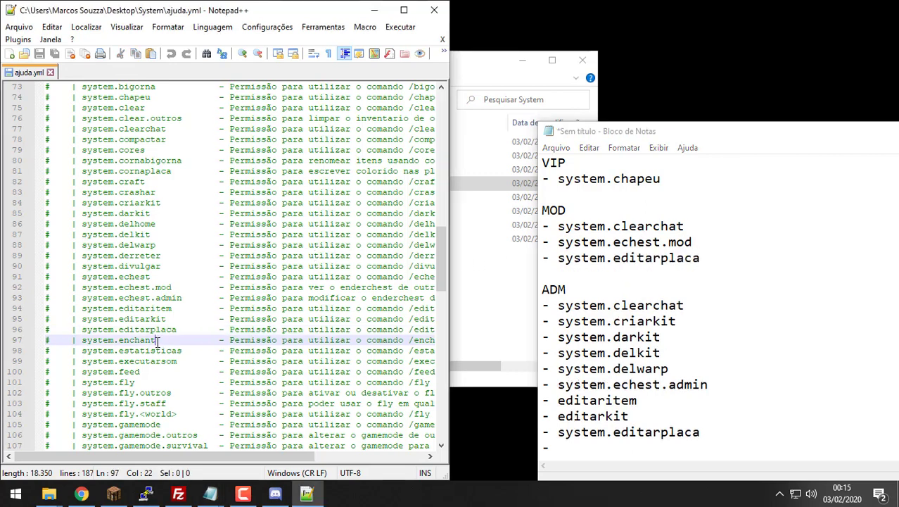
drag(157, 340, 82, 340)
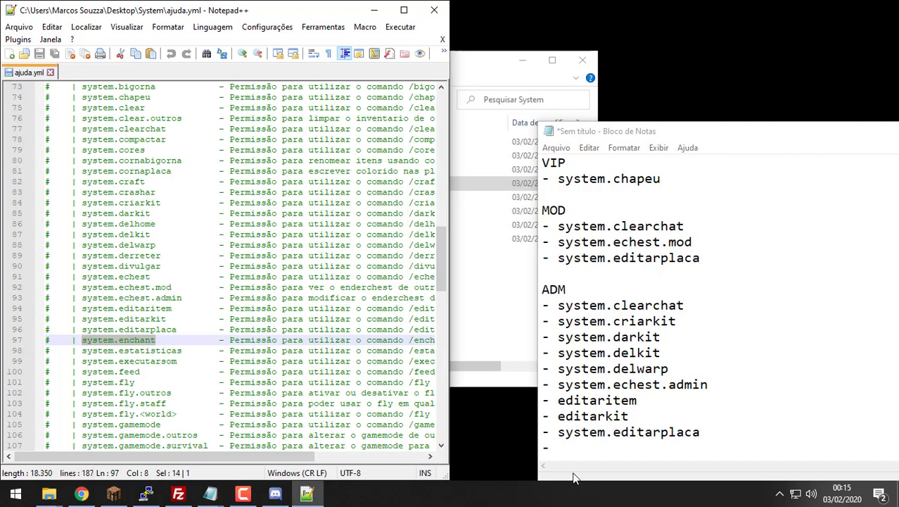
click(598, 453)
key(ctrl+v)
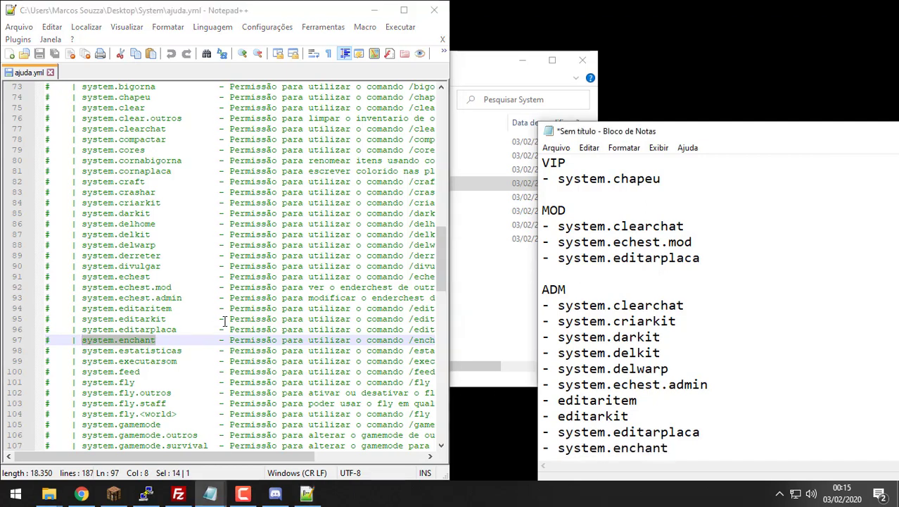
scroll(218, 321, down, 1)
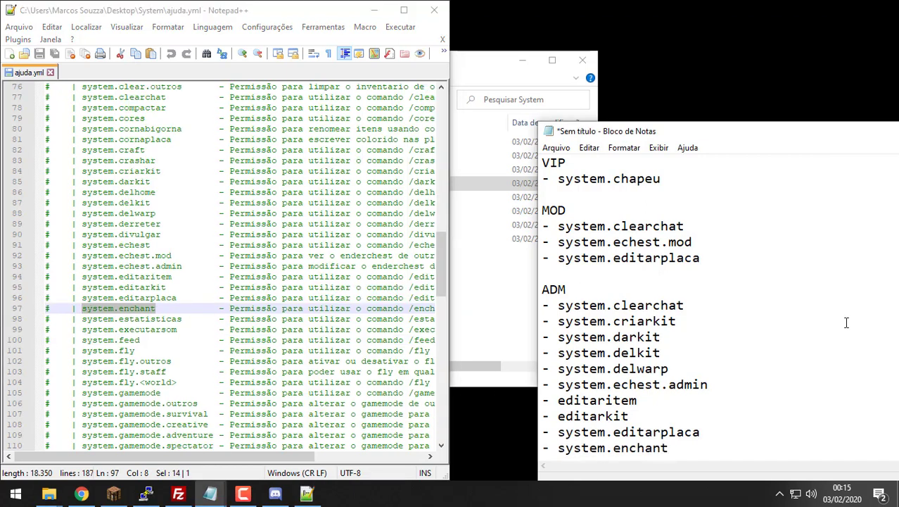
Step: Insert a 'Player' heading on a new line above '- system.bigorna'
drag(724, 430, 607, 160)
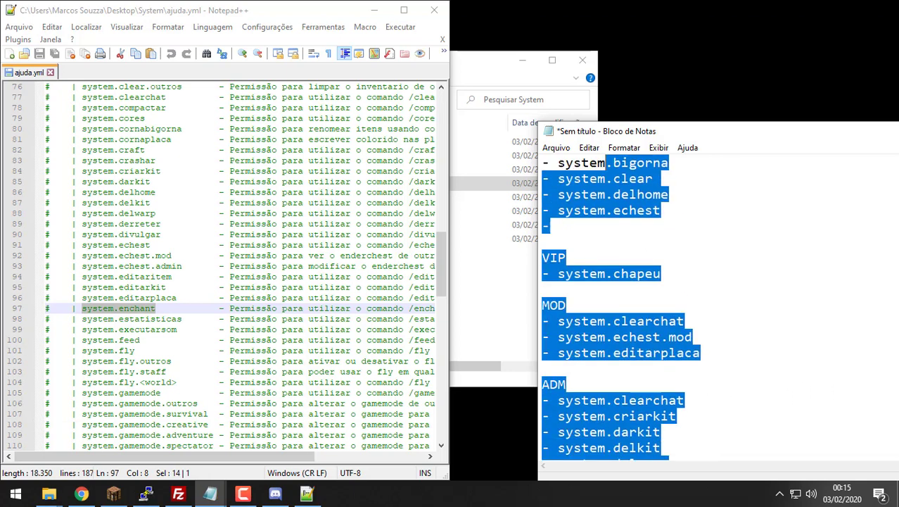
click(692, 284)
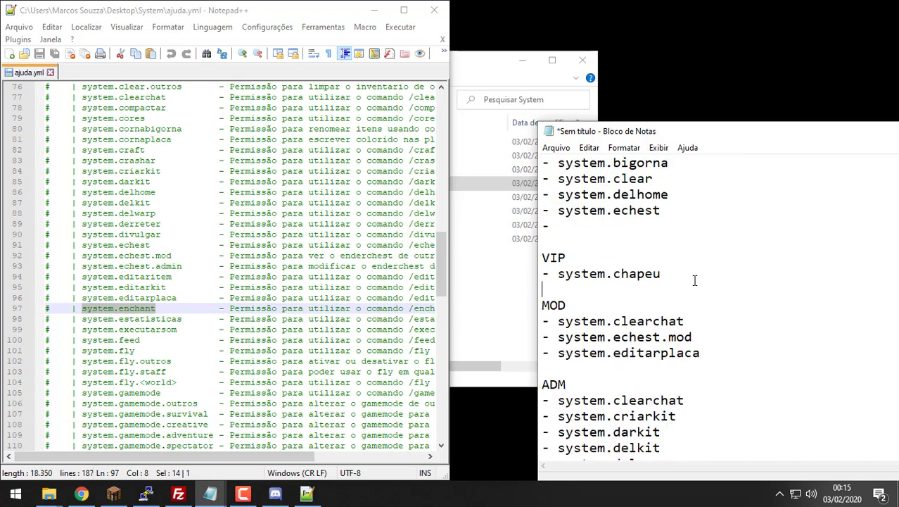
drag(692, 284, 543, 163)
click(542, 162)
key(Return)
key(Up)
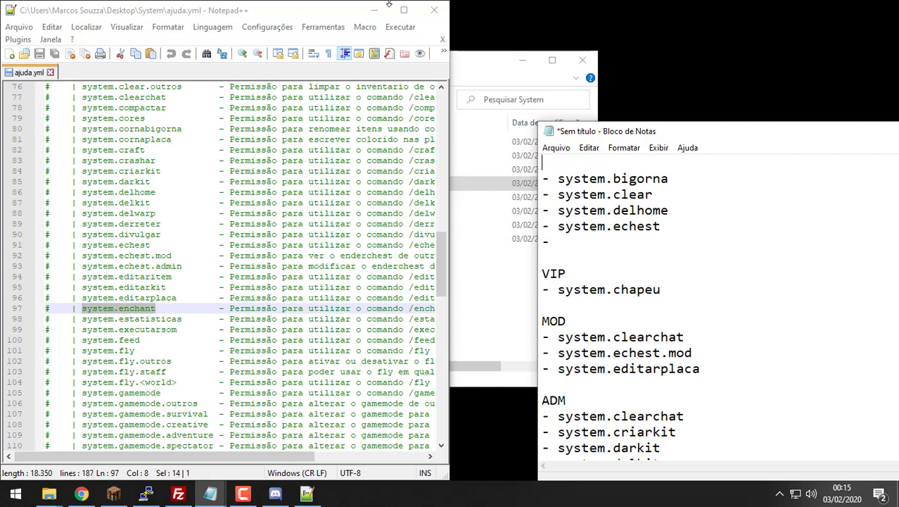
text(Player)
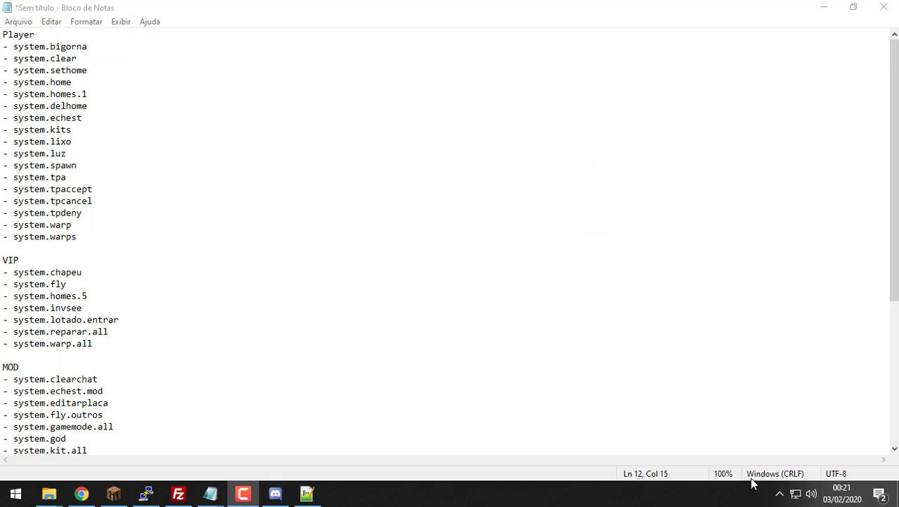
Step: Review the Player entries, including homes.1, echest, kits, lixo, tpdeny and warps
drag(113, 426, 2, 46)
key(alt+space)
click(156, 145)
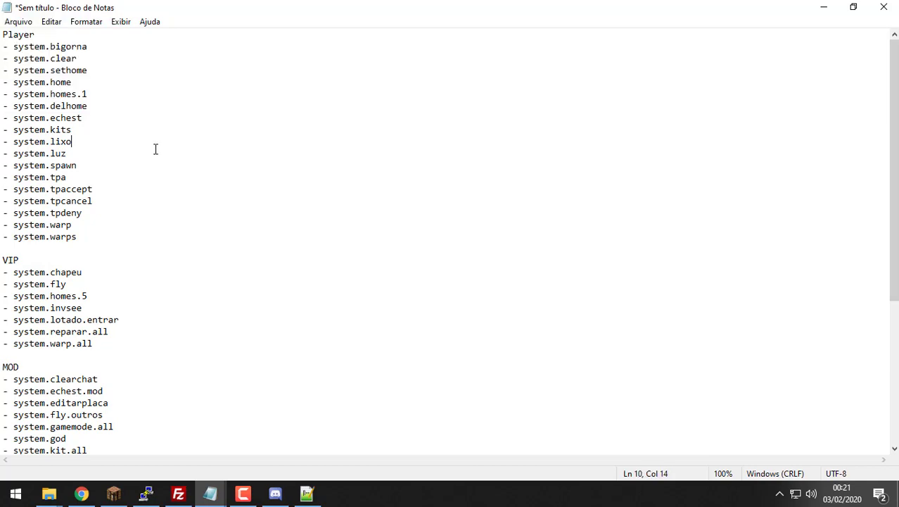
drag(104, 240, 3, 32)
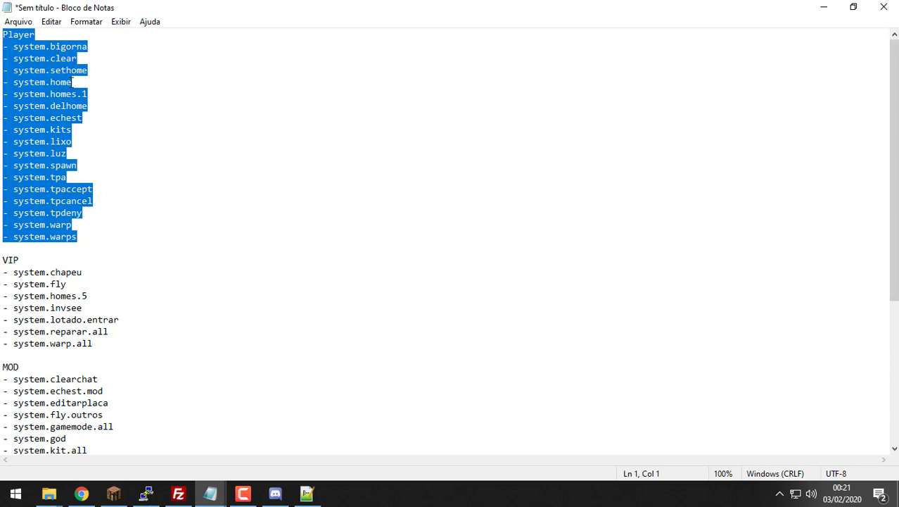
drag(98, 94, 54, 109)
double_click(69, 119)
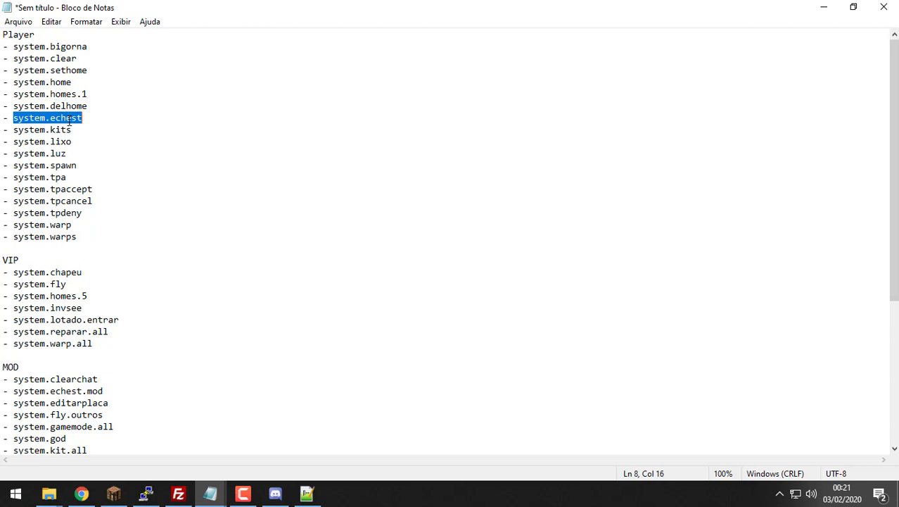
double_click(61, 129)
double_click(62, 141)
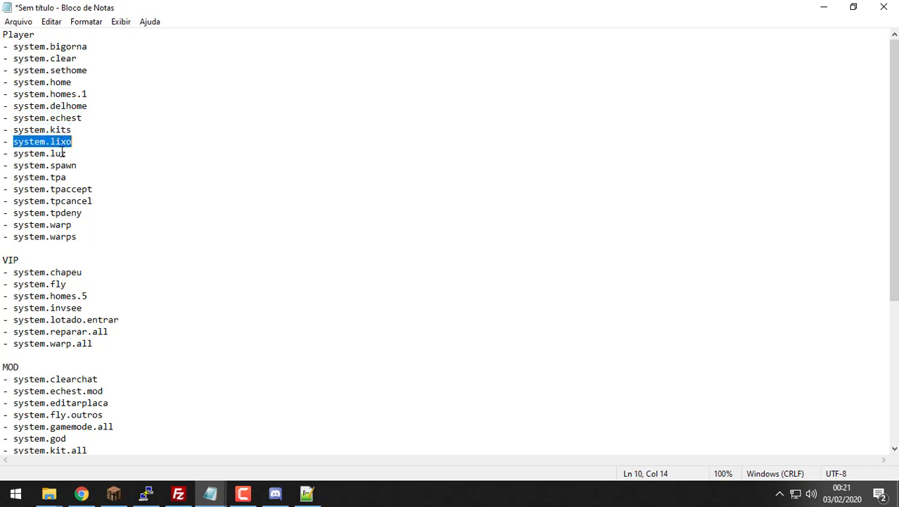
click(62, 153)
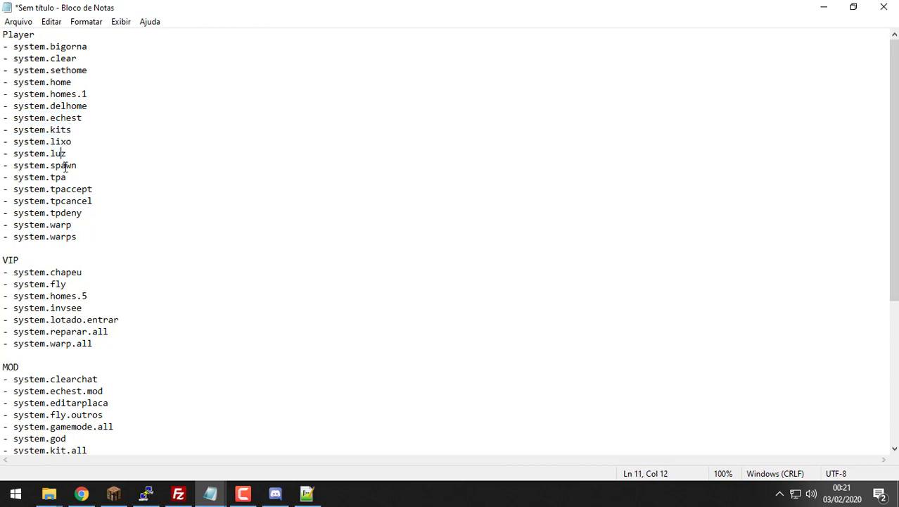
click(70, 201)
double_click(70, 213)
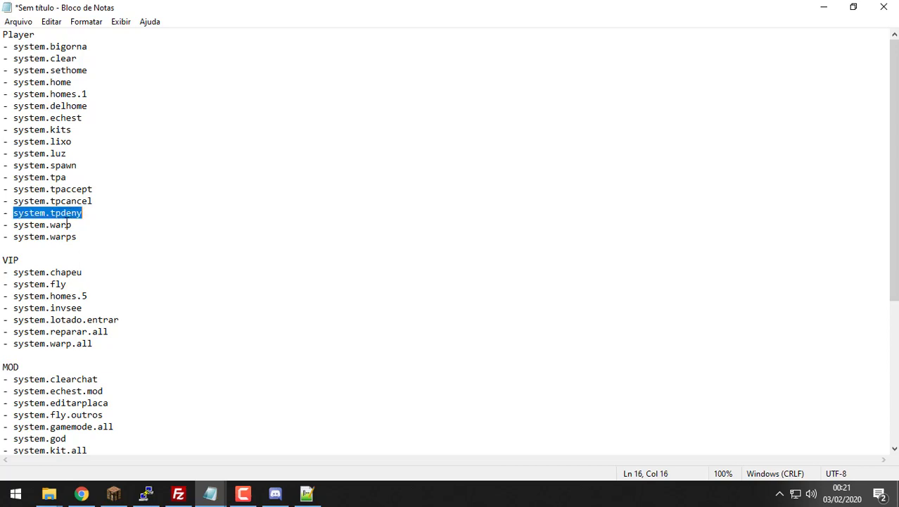
click(66, 225)
double_click(67, 236)
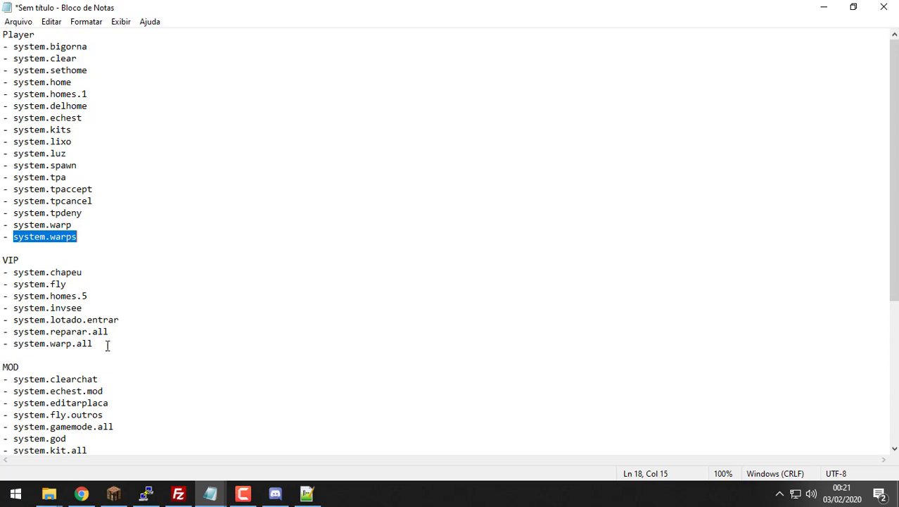
Step: Review the VIP entries (chapeu, fly, homes.5, invsee) and shrink the notes beside Notepad++
drag(106, 344, 9, 286)
double_click(66, 275)
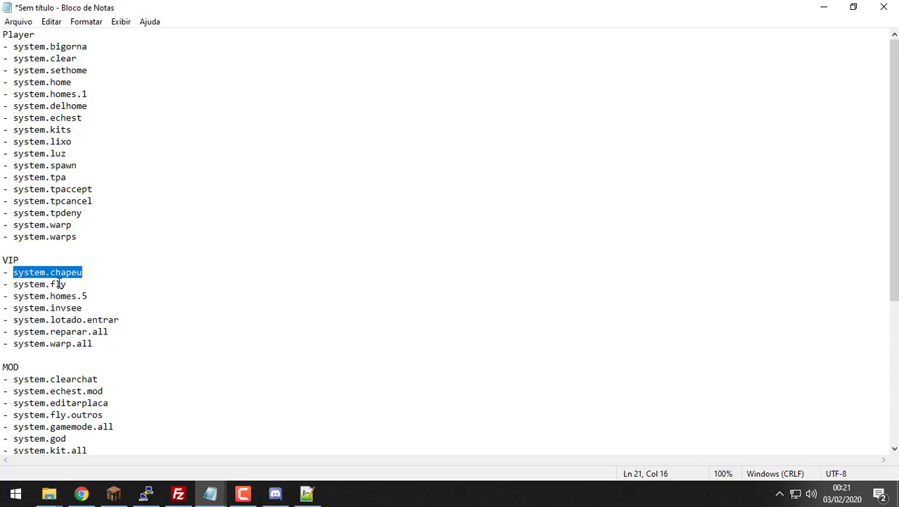
double_click(60, 283)
drag(88, 295, 61, 296)
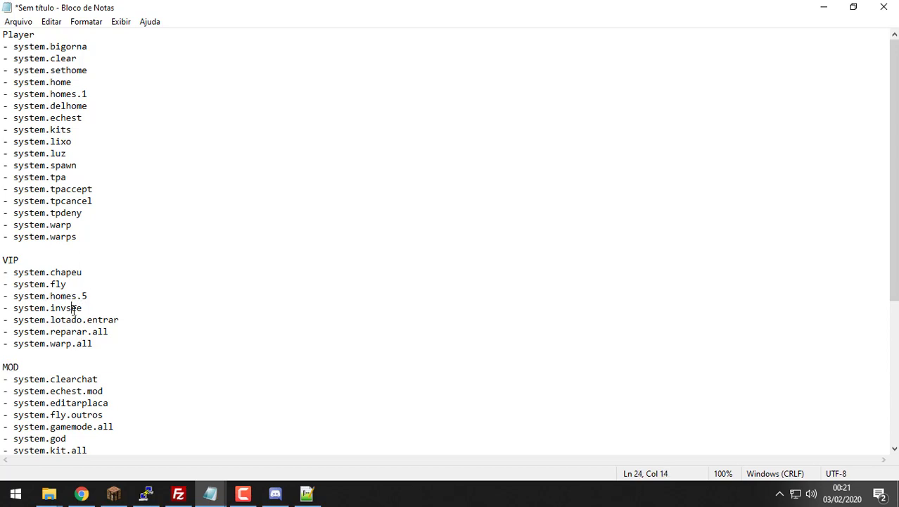
double_click(74, 308)
click(89, 308)
key(super+Down)
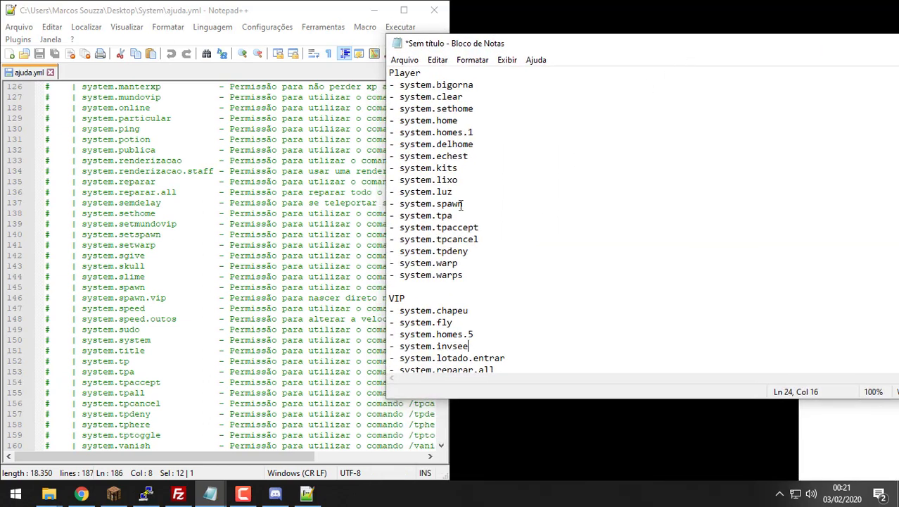
Step: Search ajuda.yml for system.invsee, found at line 118, then maximize the notes again
scroll(460, 206, down, 2)
double_click(459, 275)
key(ctrl+c)
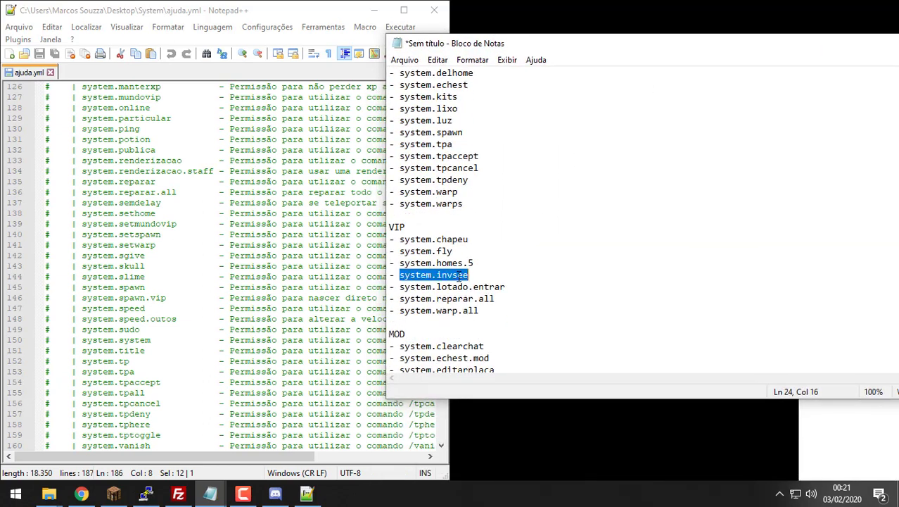
click(315, 244)
key(ctrl+f)
key(ctrl+v)
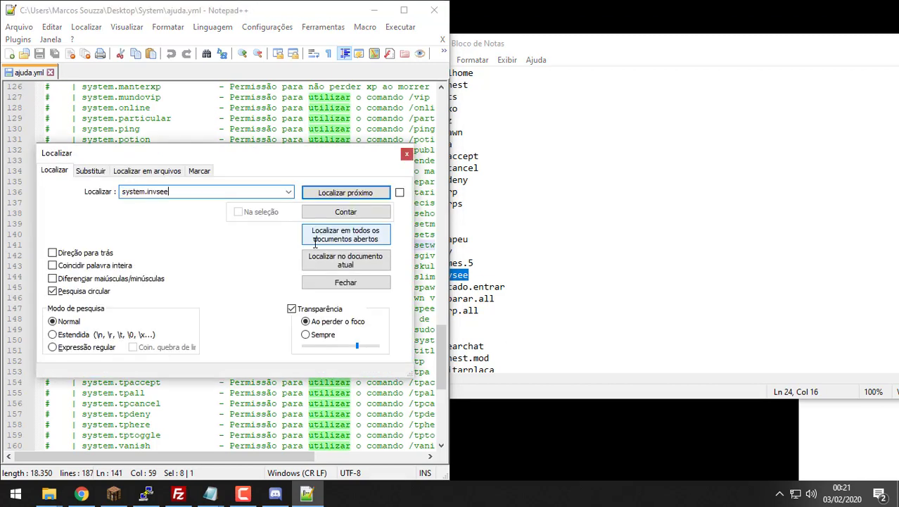
key(Return)
drag(320, 140, 418, 227)
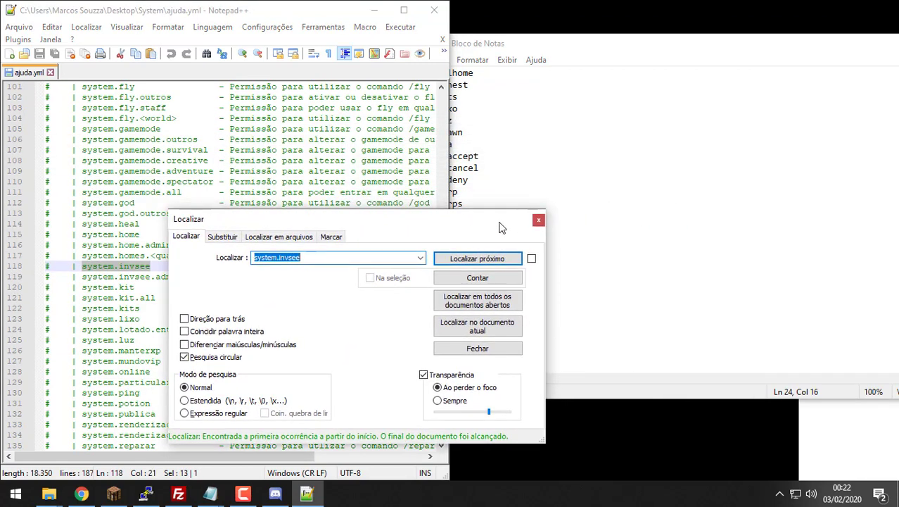
click(541, 219)
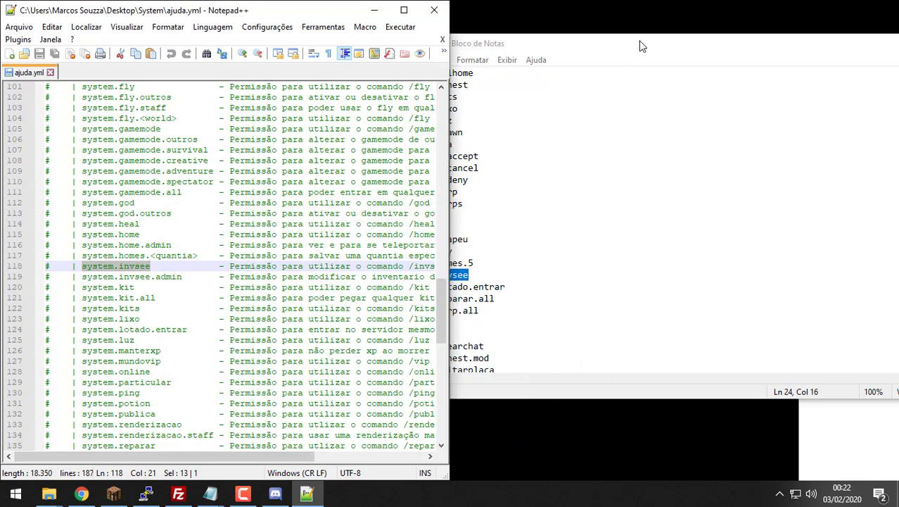
double_click(639, 43)
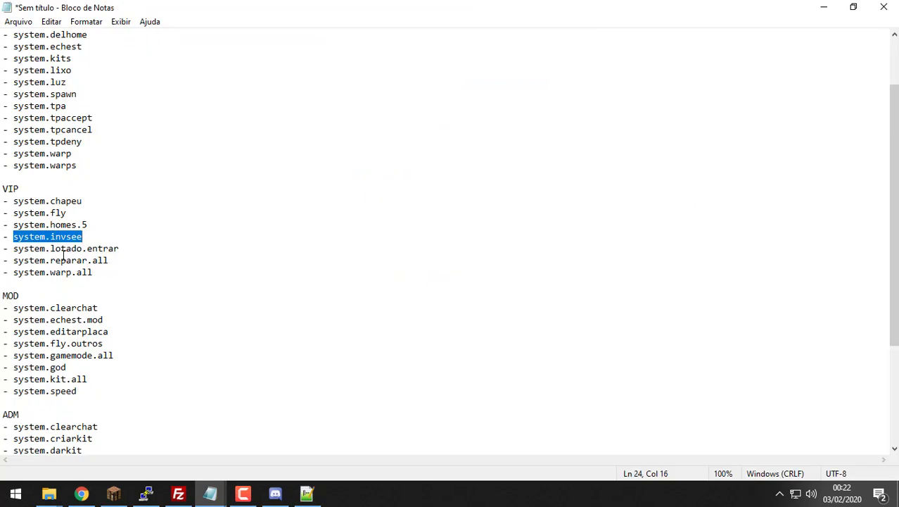
Step: Check VIP and MOD entries such as lotado.entrar, warp.all, echest.mod and kit.all
drag(118, 249, 46, 248)
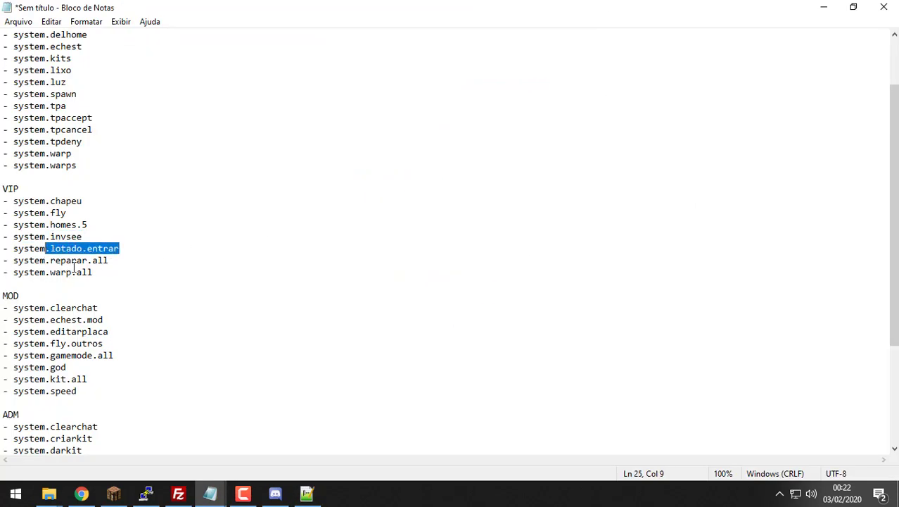
click(114, 264)
double_click(62, 274)
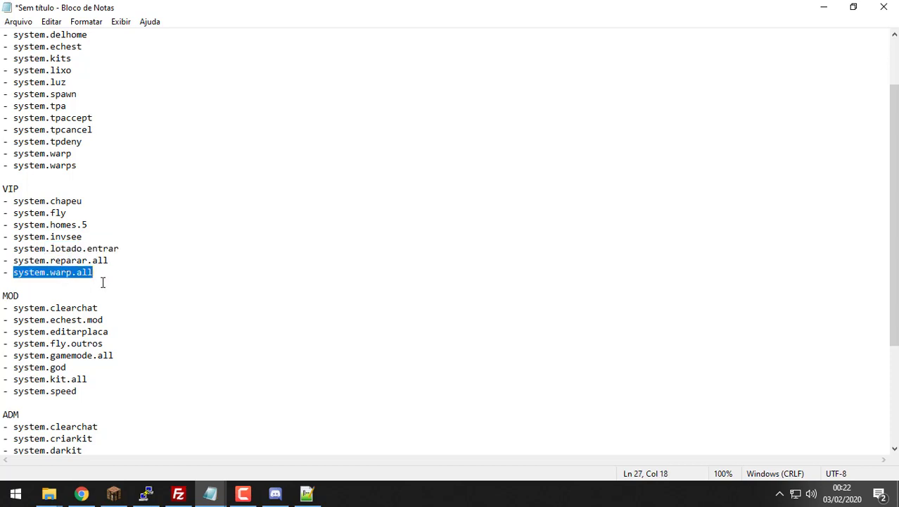
scroll(103, 283, down, 2)
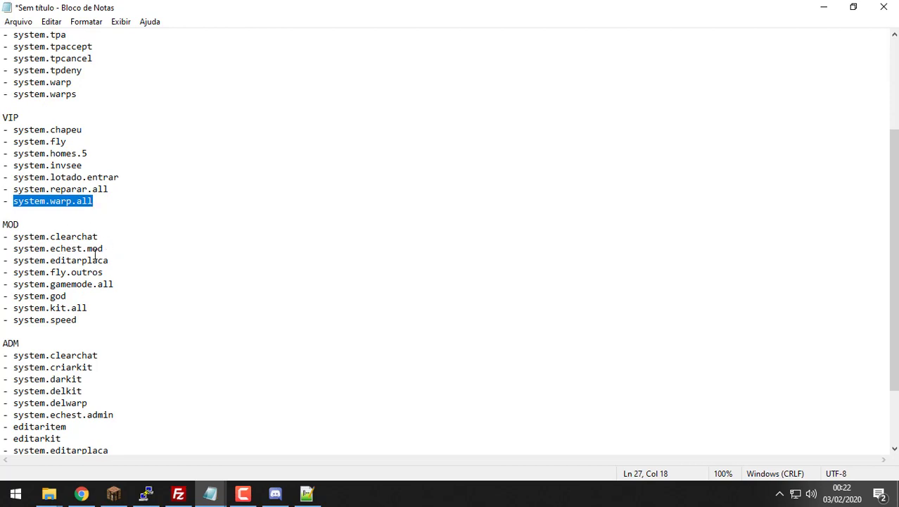
drag(120, 251, 67, 252)
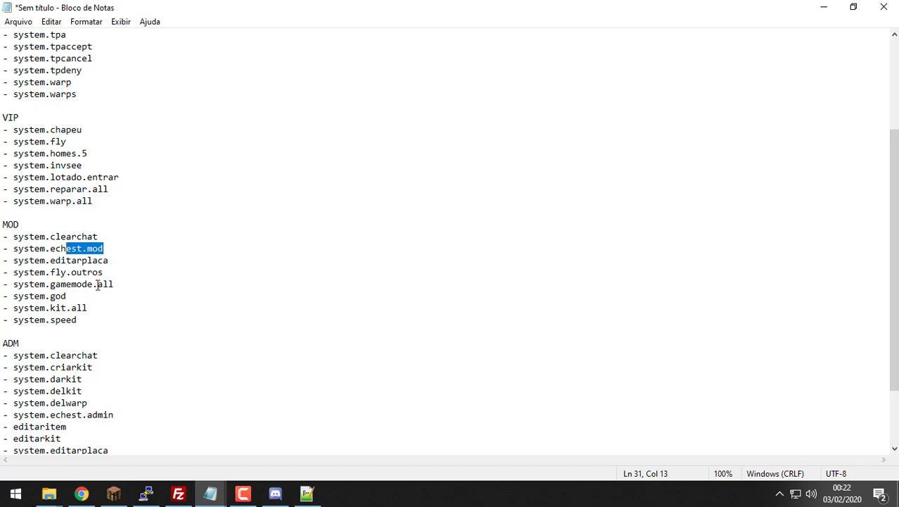
double_click(83, 307)
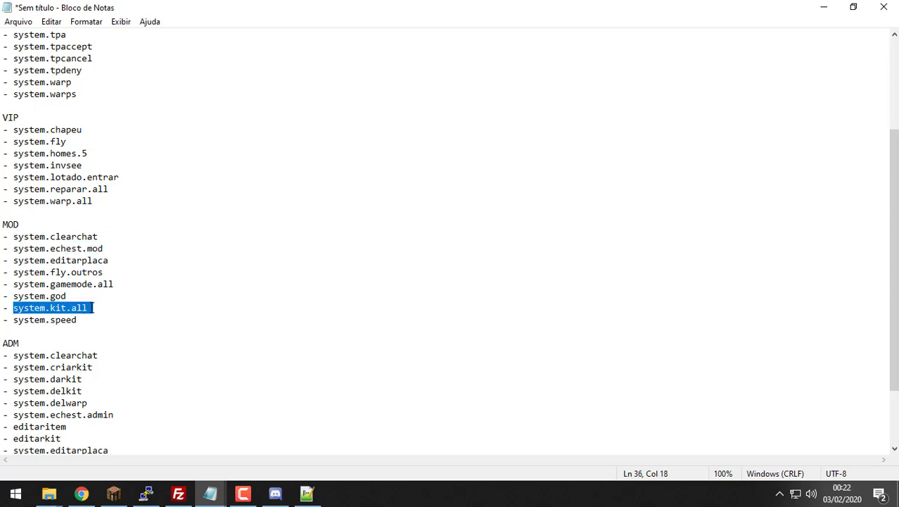
drag(78, 319, 40, 319)
Step: Review the whole ADM list and the Player block from bigorna to warps
scroll(84, 321, down, 3)
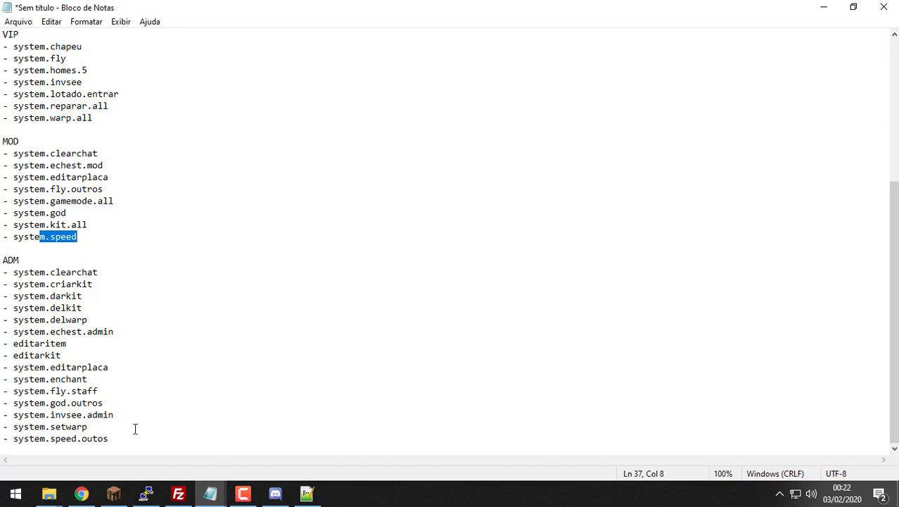
drag(113, 435, 2, 260)
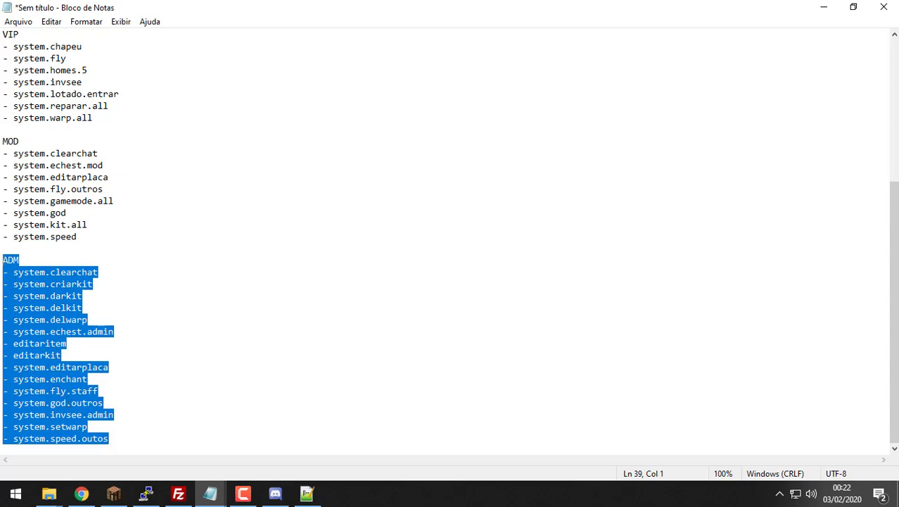
scroll(24, 232, up, 6)
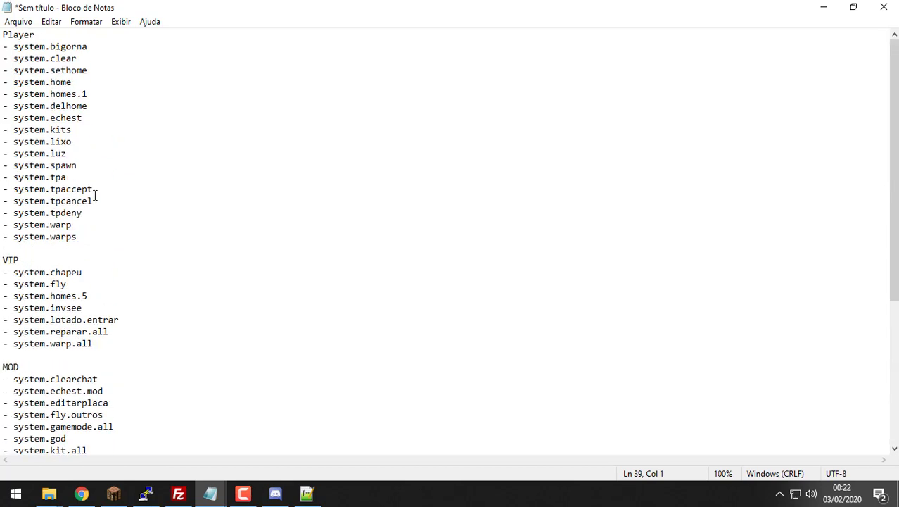
scroll(204, 142, down, 6)
scroll(204, 143, up, 6)
drag(107, 236, 2, 46)
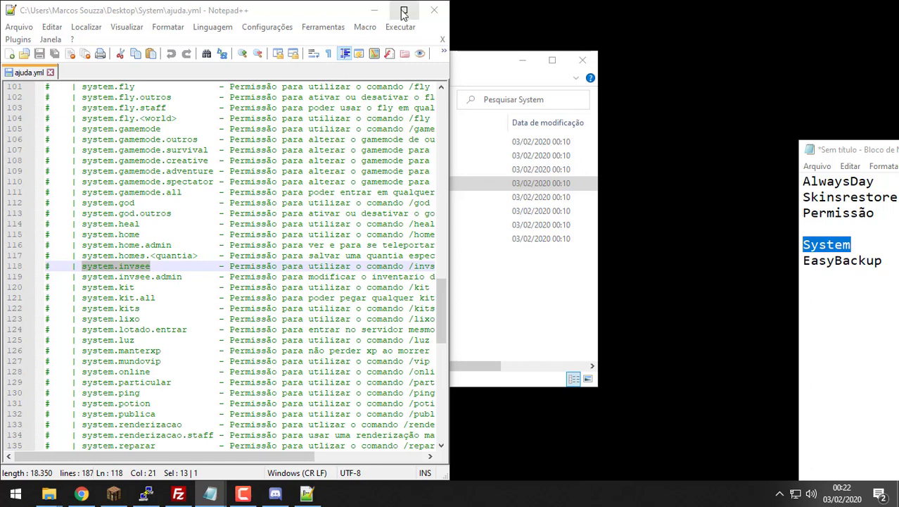
Step: Close ajuda.yml and Notepad++, and move the notes window left
click(442, 39)
click(434, 10)
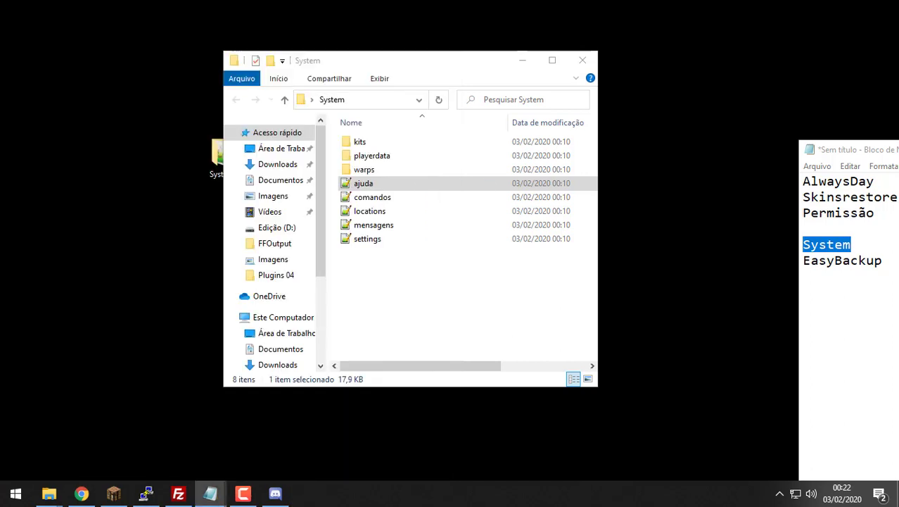
drag(453, 94, 399, 94)
Step: Save the notes to Área de Trabalho as Permissão.txt
click(206, 107)
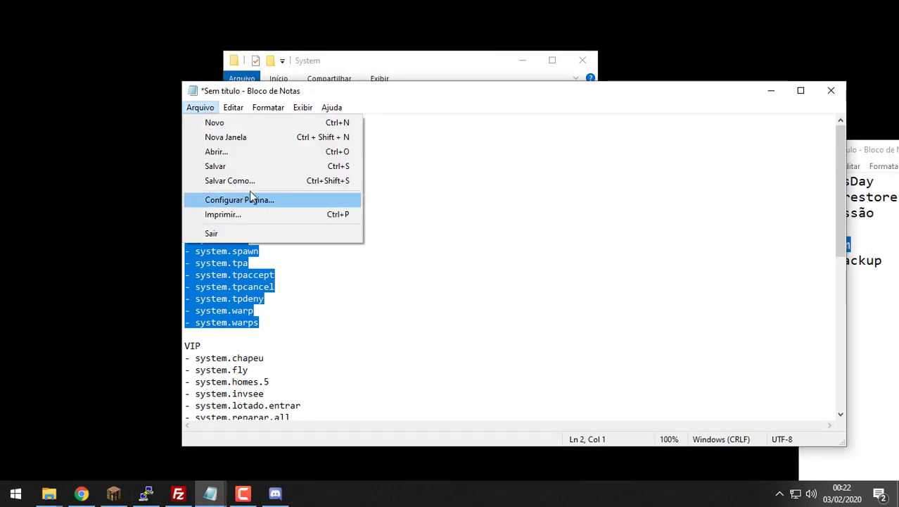
click(269, 181)
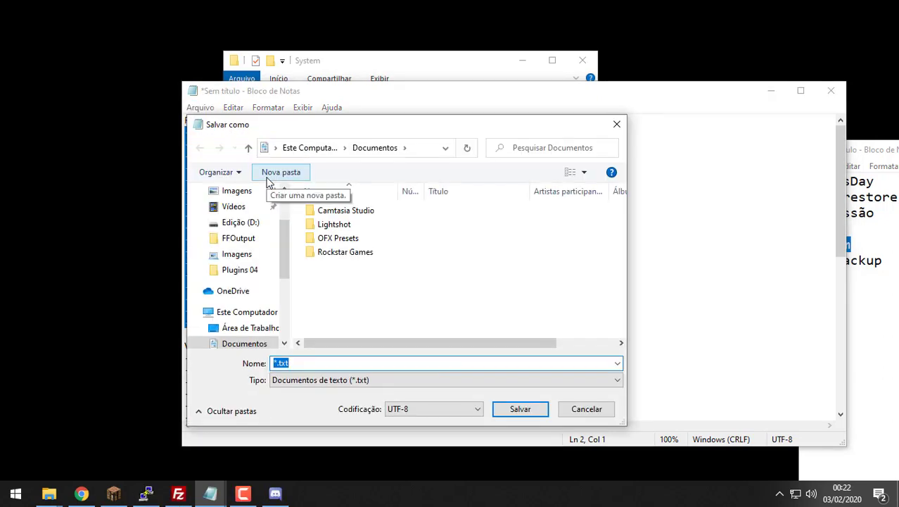
scroll(232, 211, up, 2)
click(213, 215)
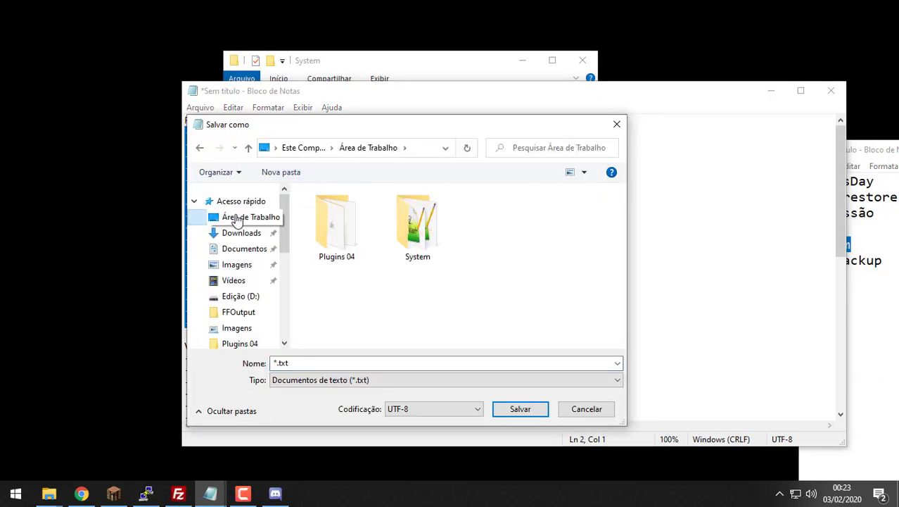
click(375, 362)
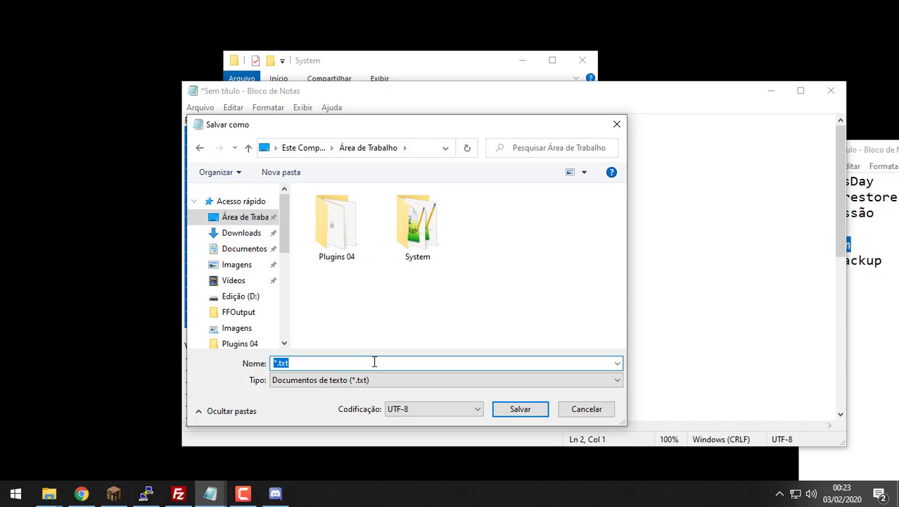
text(Permissão)
key(Return)
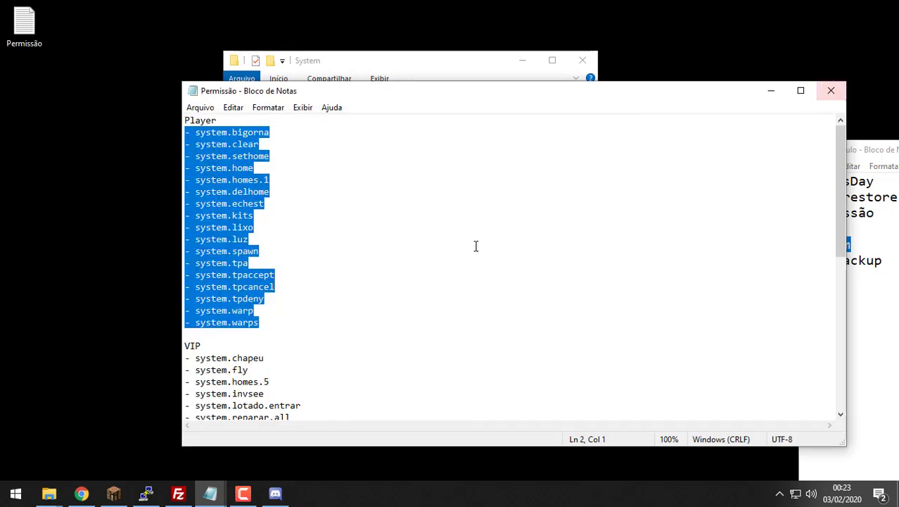
Step: Open comandos.yml from the System folder in Notepad++
drag(273, 318, 185, 120)
click(404, 65)
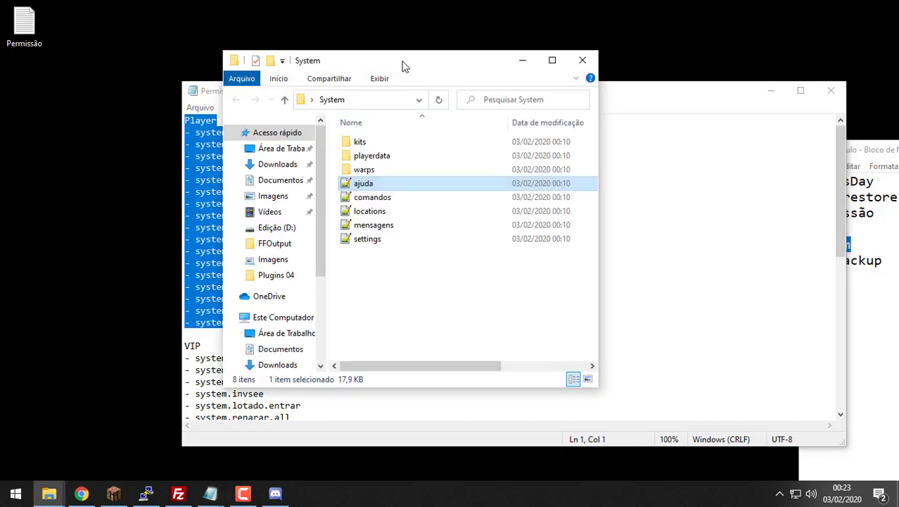
double_click(393, 198)
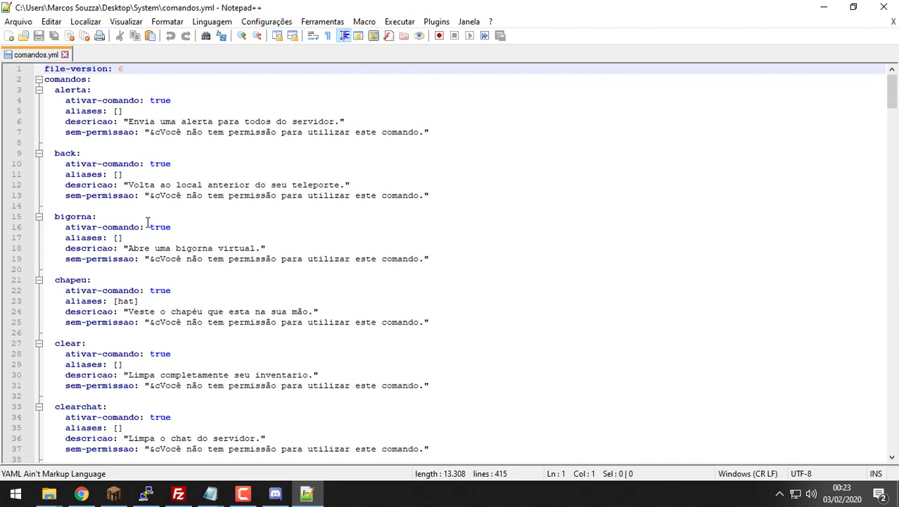
scroll(146, 225, down, 1)
scroll(133, 282, down, 1)
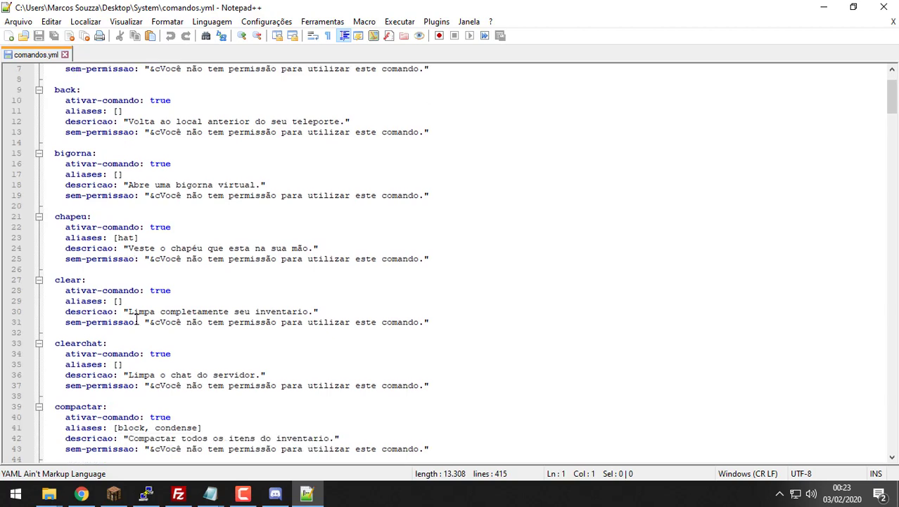
scroll(116, 334, down, 1)
scroll(151, 362, down, 1)
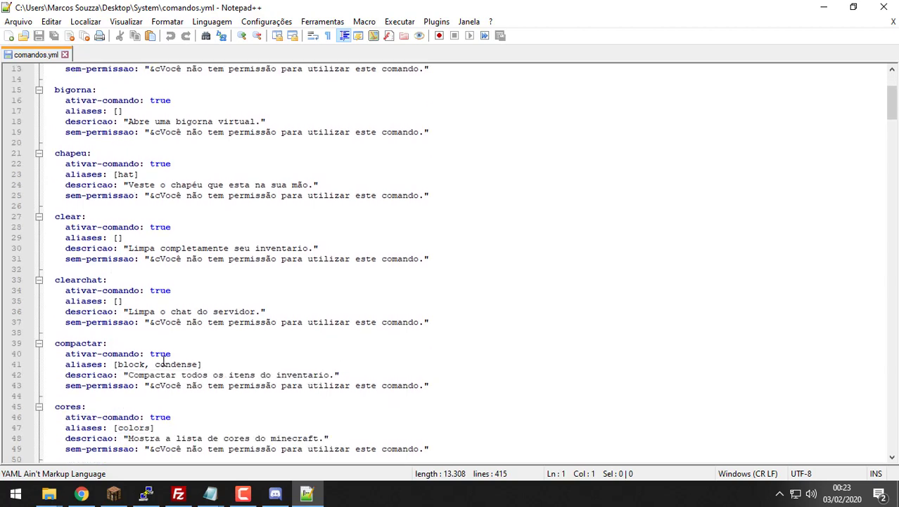
Step: Set ativar-comando to false for compactar and cores
double_click(163, 353)
text(false)
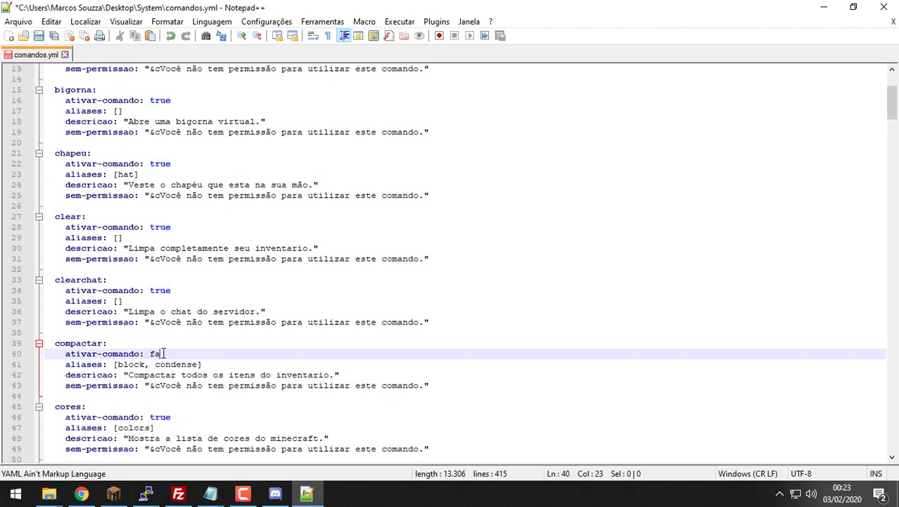
double_click(166, 417)
text(false)
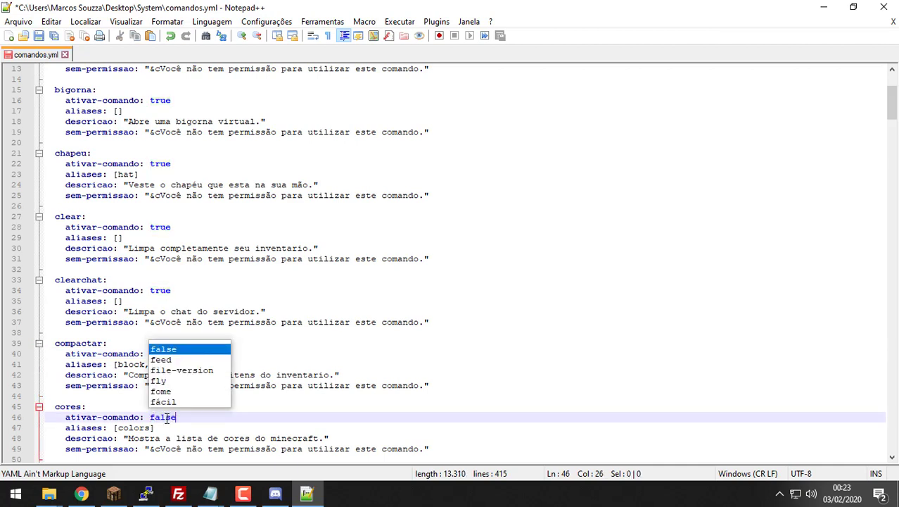
double_click(112, 415)
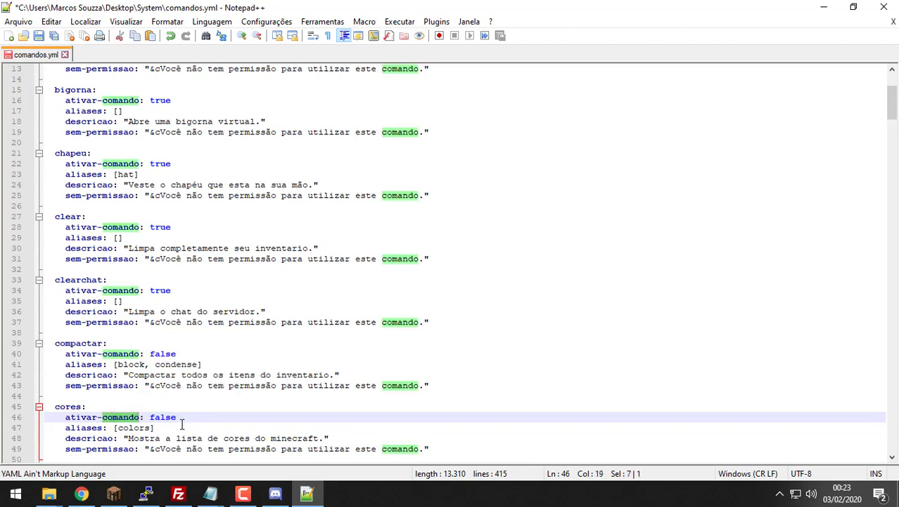
Step: Check the Player and VIP entries in the Permissão notes
mouse_move(209, 492)
click(281, 436)
click(575, 367)
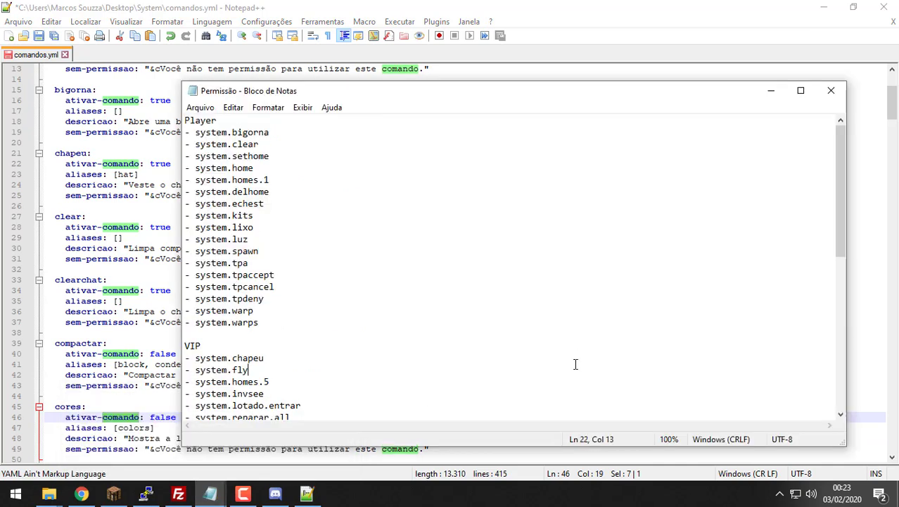
drag(575, 365, 232, 132)
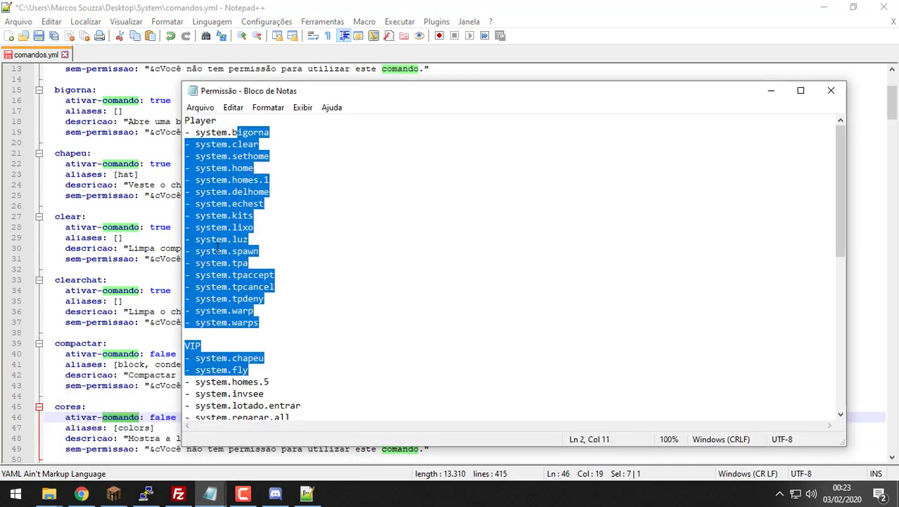
Step: Set craft's ativar-comando to false on line 52, then return to the notes after system.warps
click(385, 7)
scroll(184, 287, down, 2)
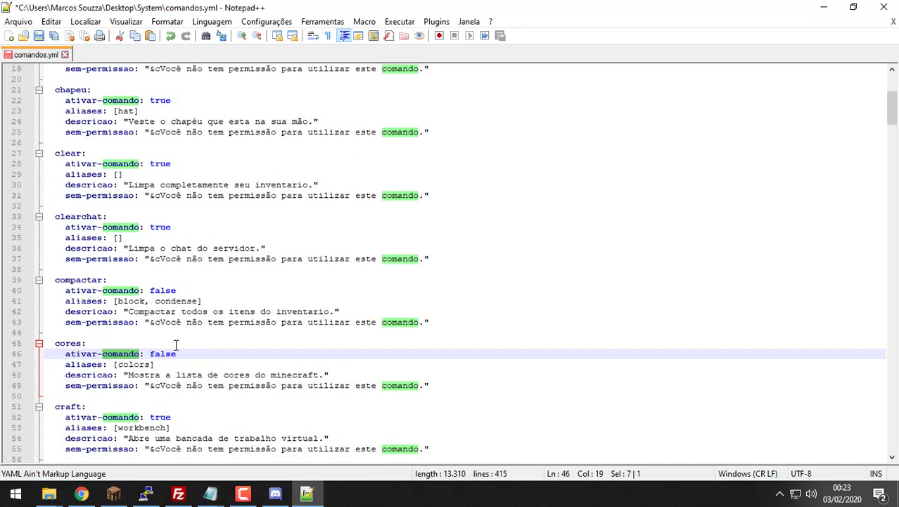
click(161, 418)
double_click(160, 417)
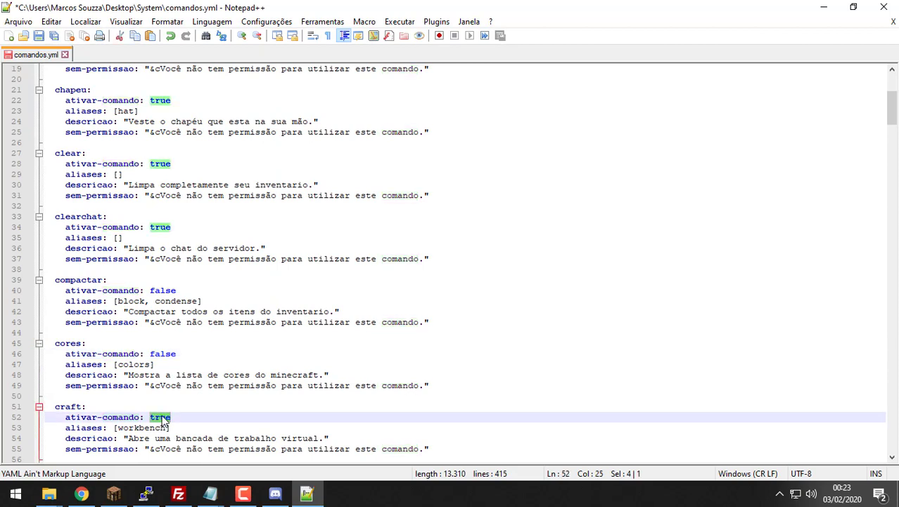
text(false)
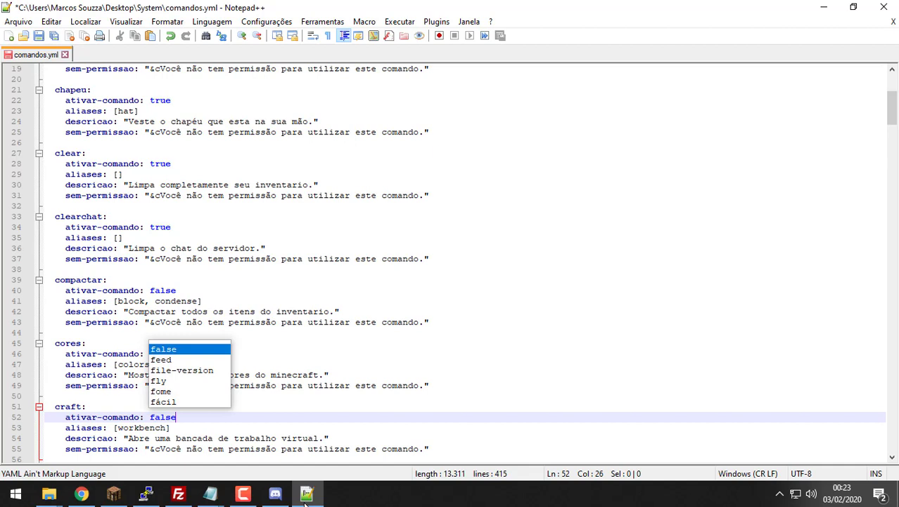
click(305, 503)
click(445, 325)
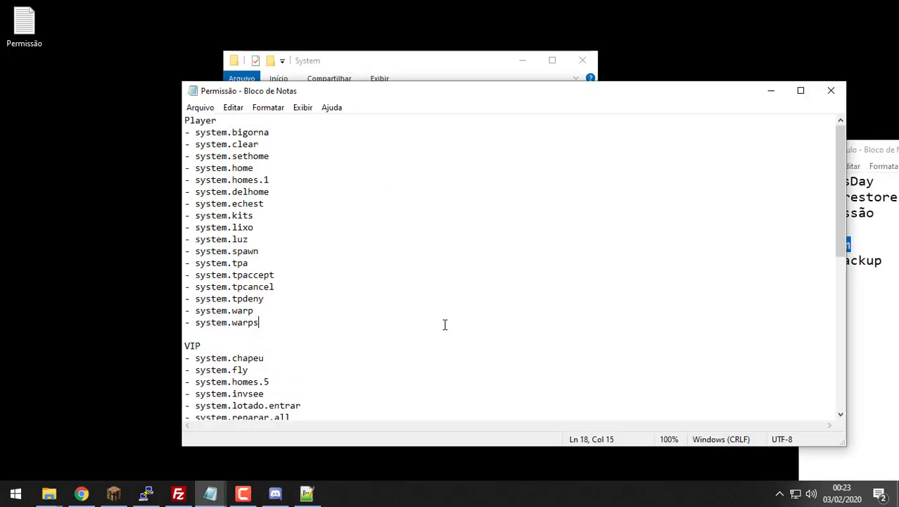
Step: Search the Permissão notes for craft (no match), then restore comandos.yml in Notepad++
key(ctrl+f)
text(craft)
key(Return)
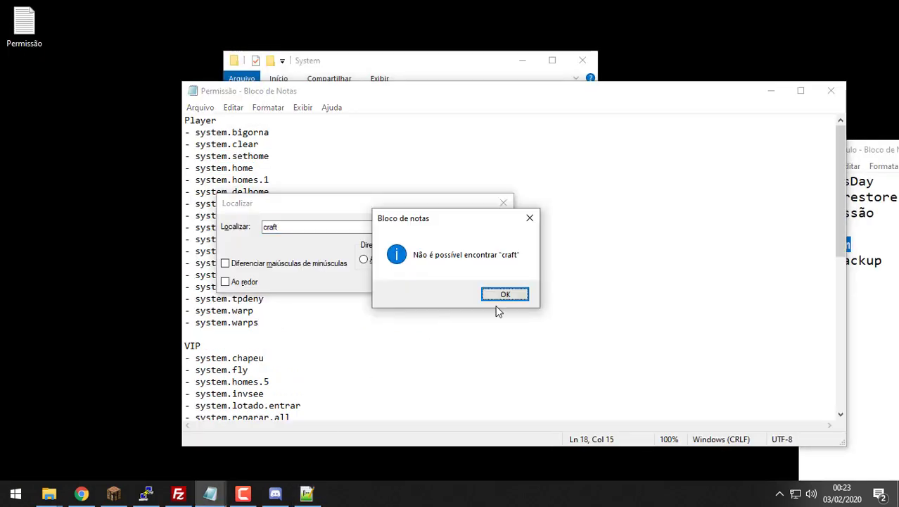
click(498, 296)
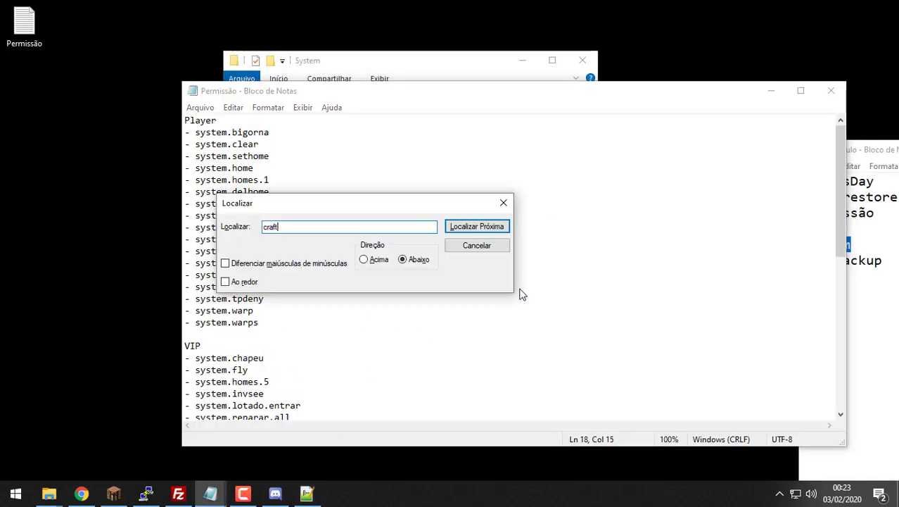
click(503, 202)
drag(439, 105, 450, 101)
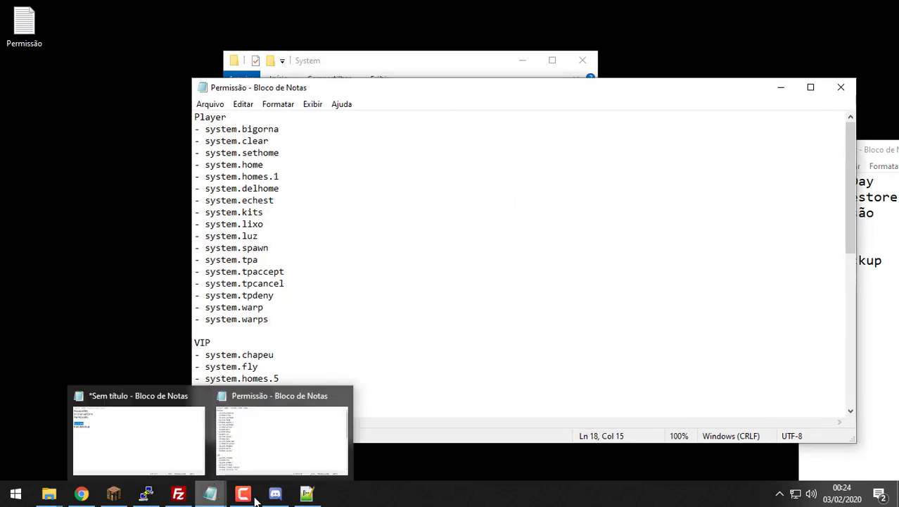
click(306, 493)
double_click(502, 17)
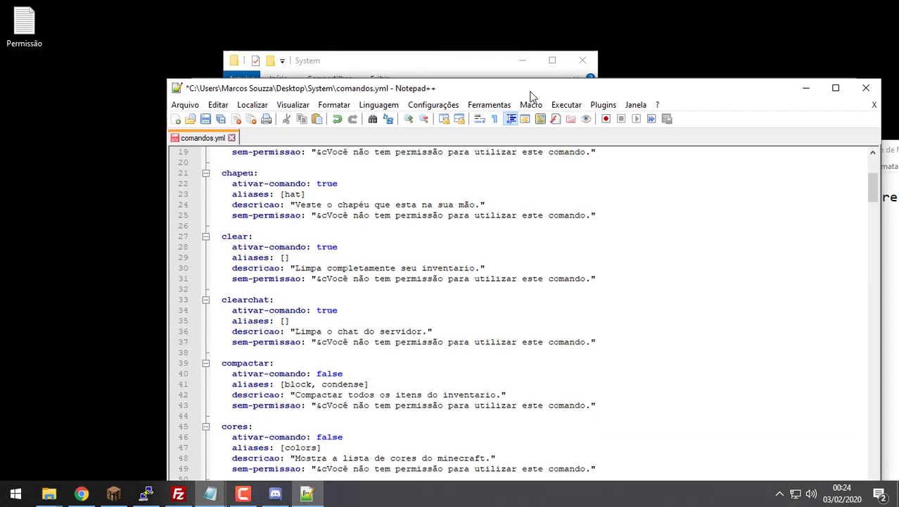
Step: Open ajuda.yml in Notepad++ and search for 'craft' until reaching system.craft on line 82
click(443, 78)
click(402, 184)
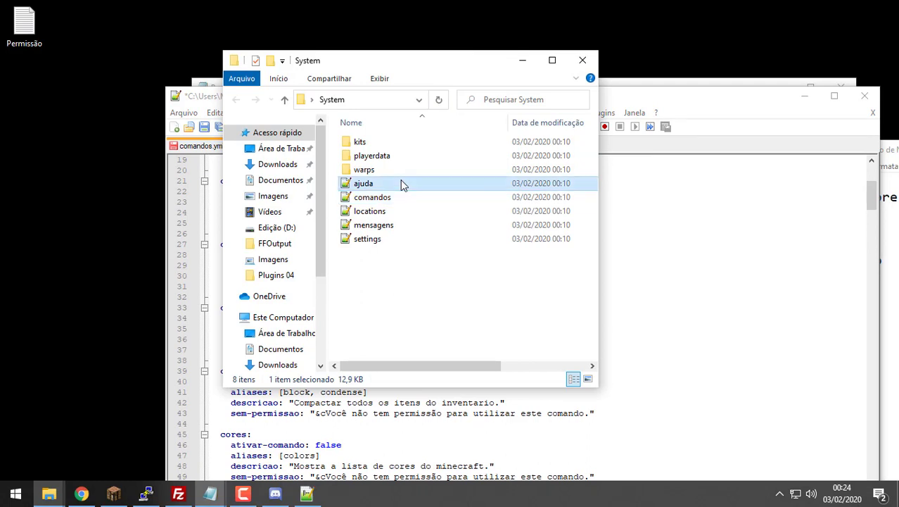
double_click(402, 182)
key(ctrl+f)
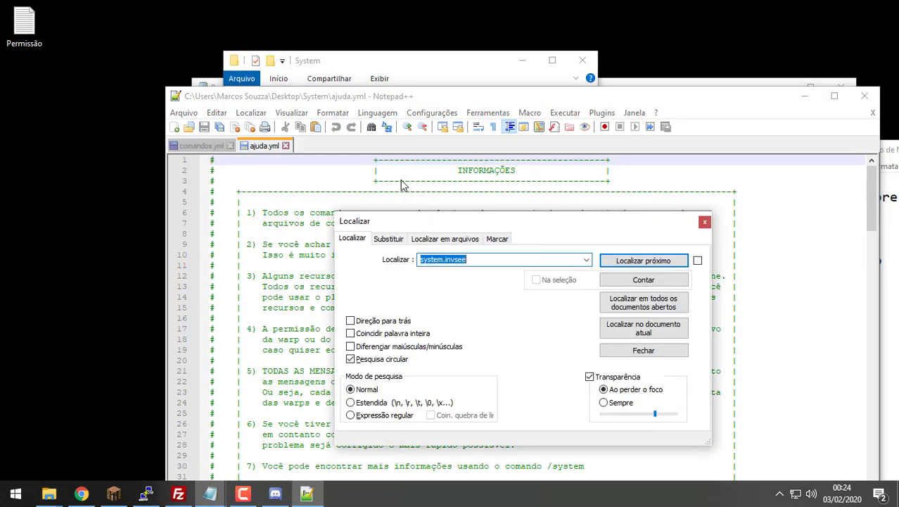
text(craft)
key(Return)
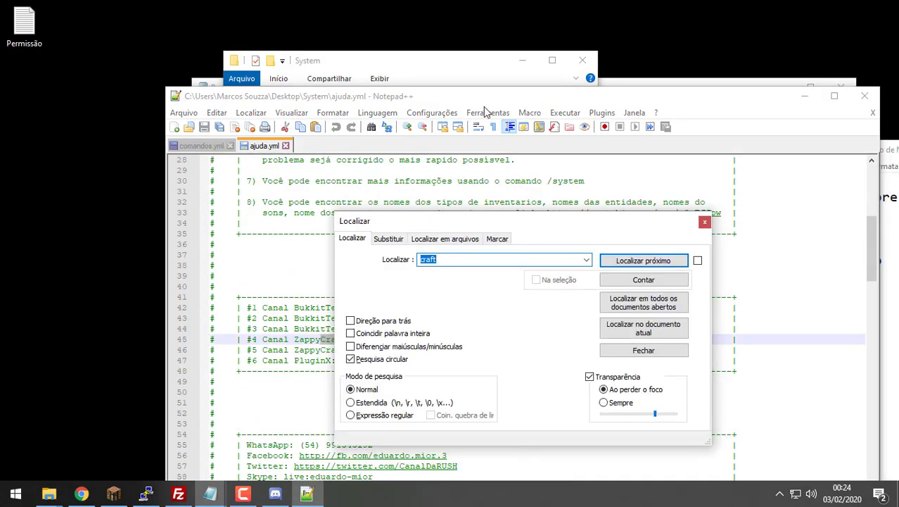
drag(488, 99, 455, 5)
key(ctrl+f)
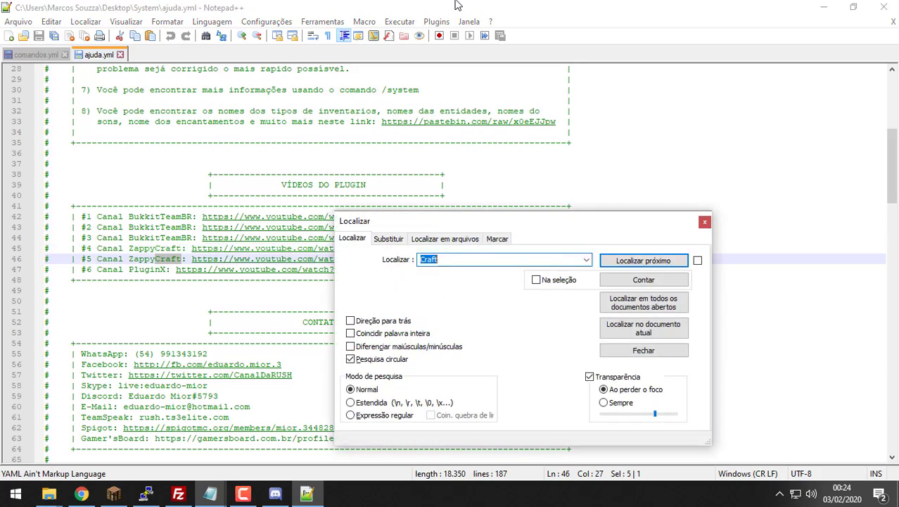
key(Return)
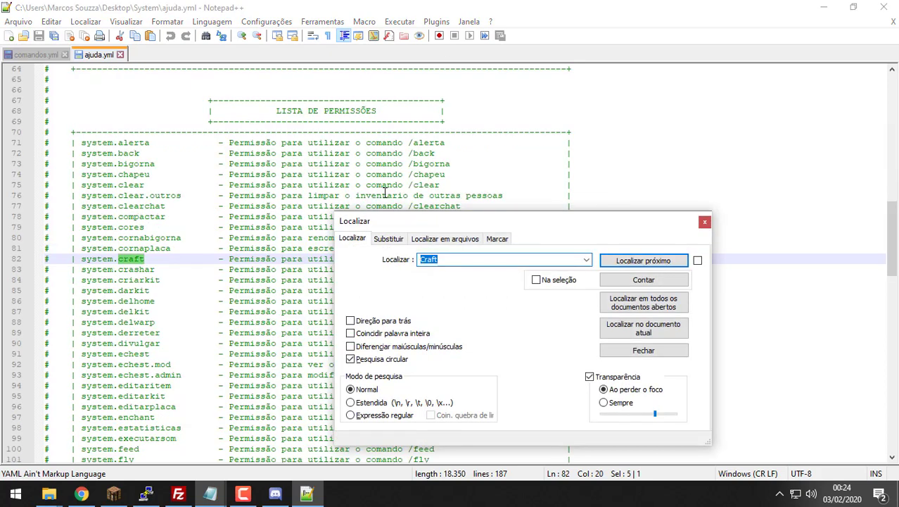
Step: Check the system.craft entry on line 82, then minimize Notepad++ and return to the Permissão notes
drag(456, 223, 572, 280)
drag(595, 314, 606, 337)
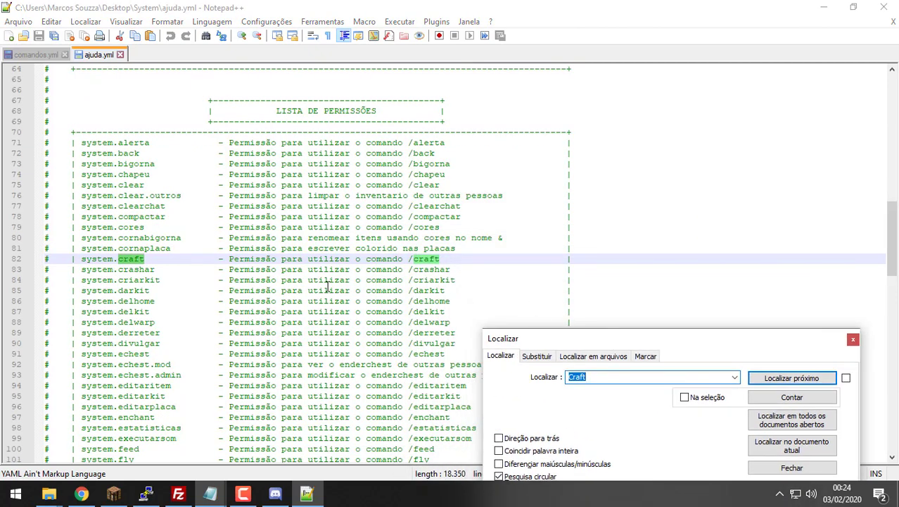
click(146, 259)
mouse_move(146, 259)
mouse_down()
mouse_move(87, 259)
mouse_move(145, 259)
mouse_up()
key(ctrl+c)
double_click(94, 259)
click(75, 259)
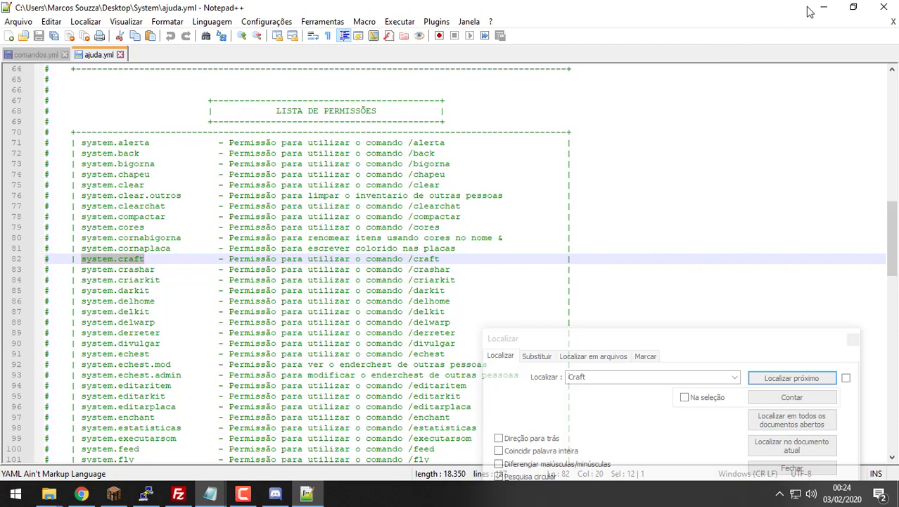
click(816, 9)
click(716, 209)
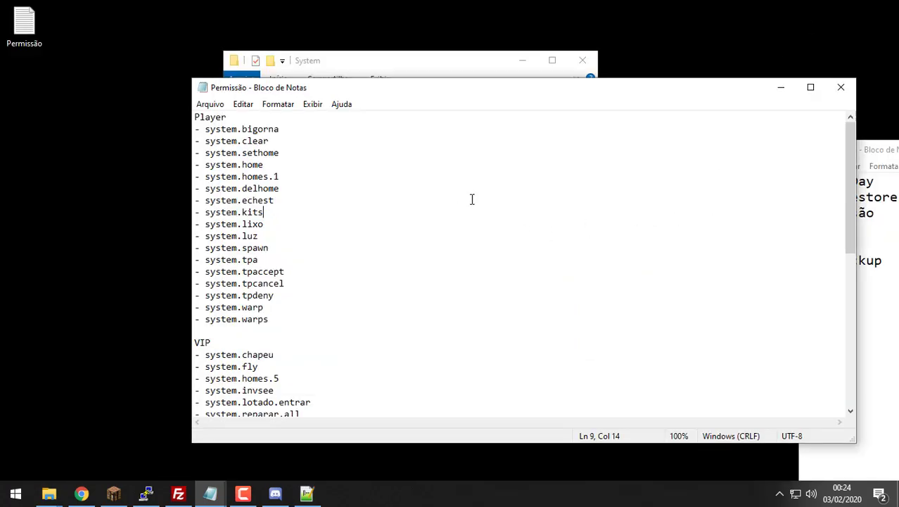
Step: Add '- system.craft' as a new Player entry right after system.warps in the Permissão notes
click(284, 319)
key(ctrl+f)
key(ctrl+v)
key(Return)
click(284, 319)
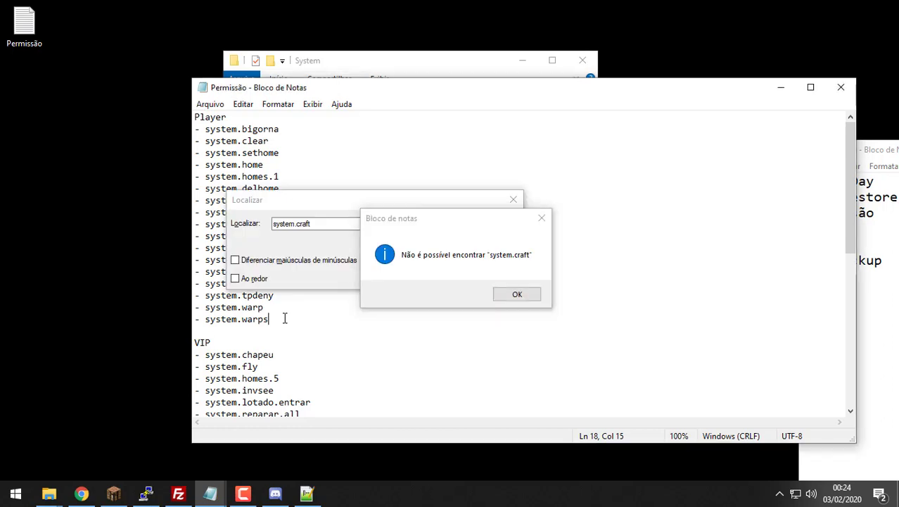
key(Return)
key(ctrl+v)
click(541, 218)
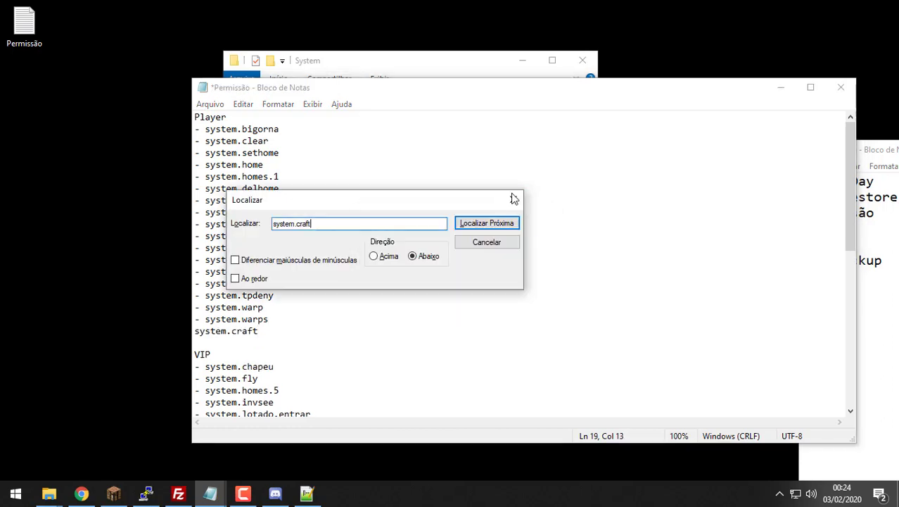
click(513, 199)
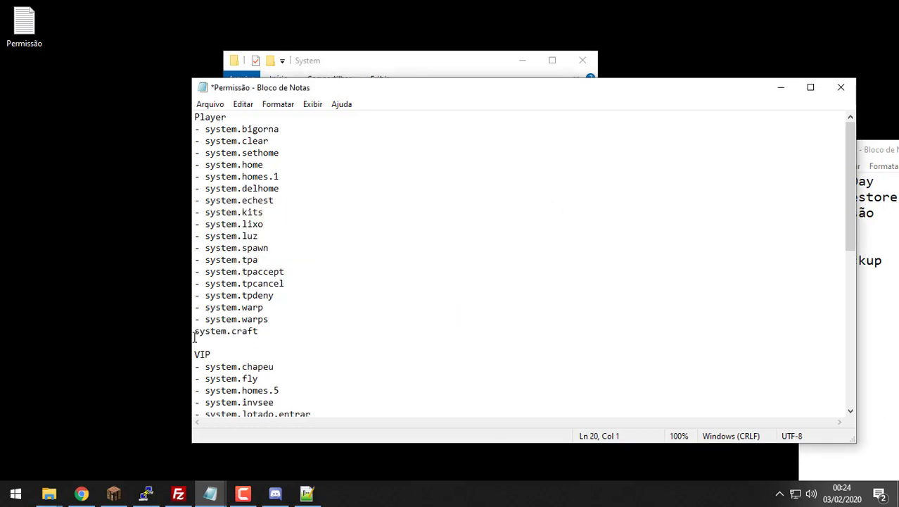
text(-)
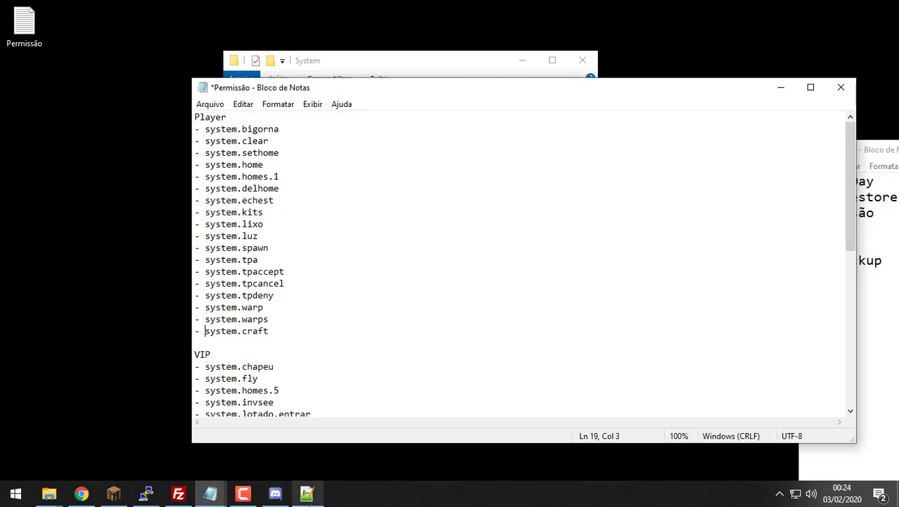
click(307, 493)
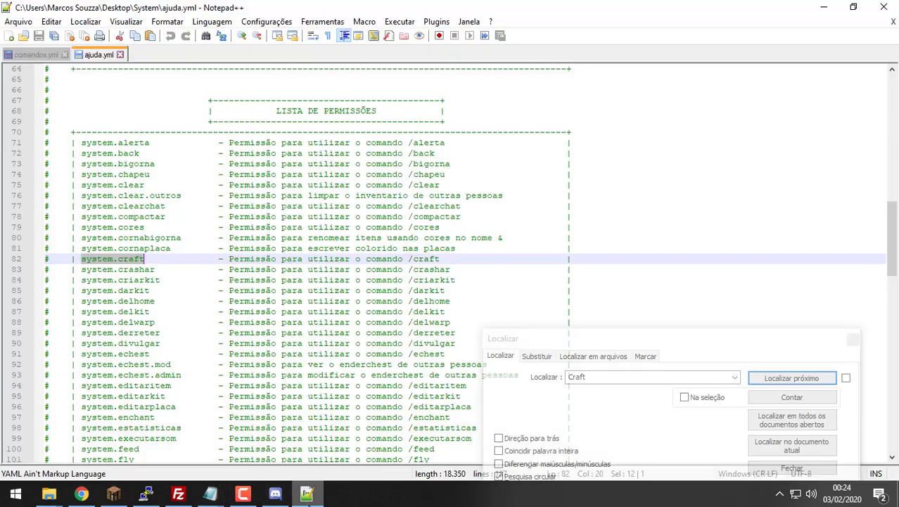
Step: Close ajuda.yml, then set craft's ativar-comando to true and crashar's to false
click(121, 54)
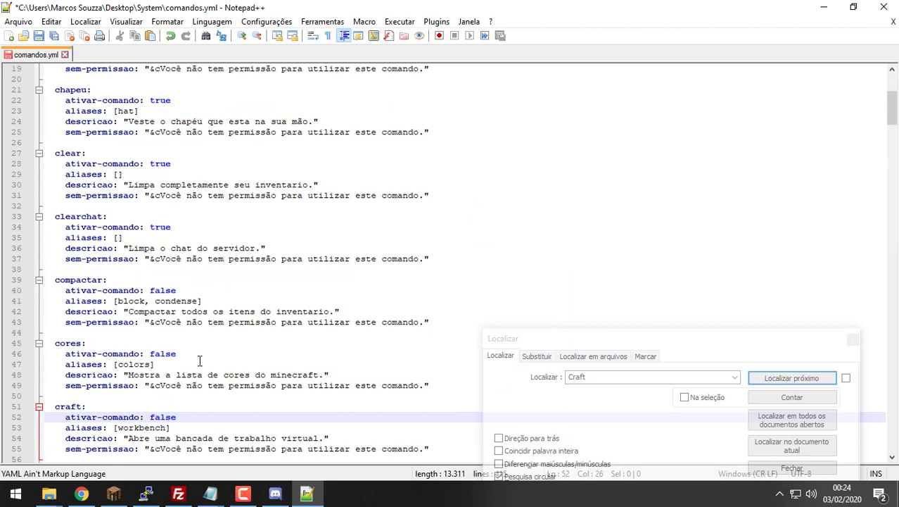
double_click(167, 418)
text(true)
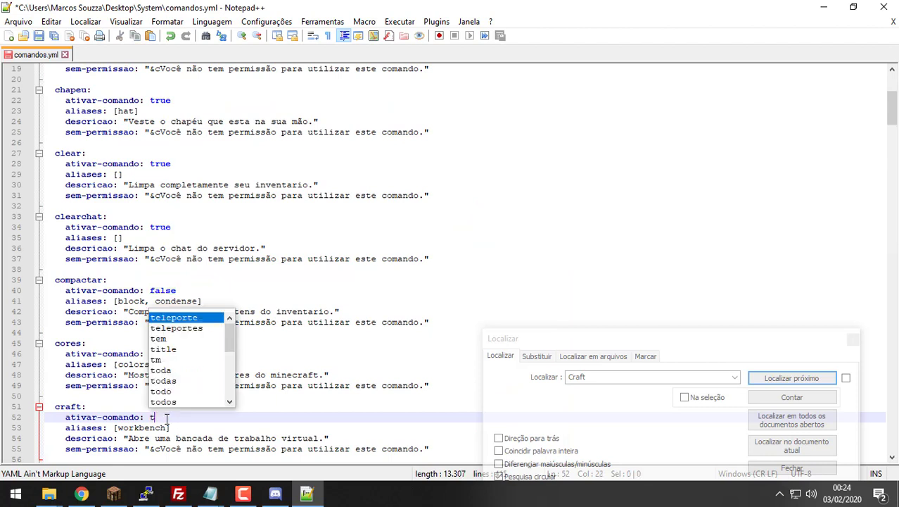
key(Down)
key(Down)
key(Down)
key(Down)
key(Down)
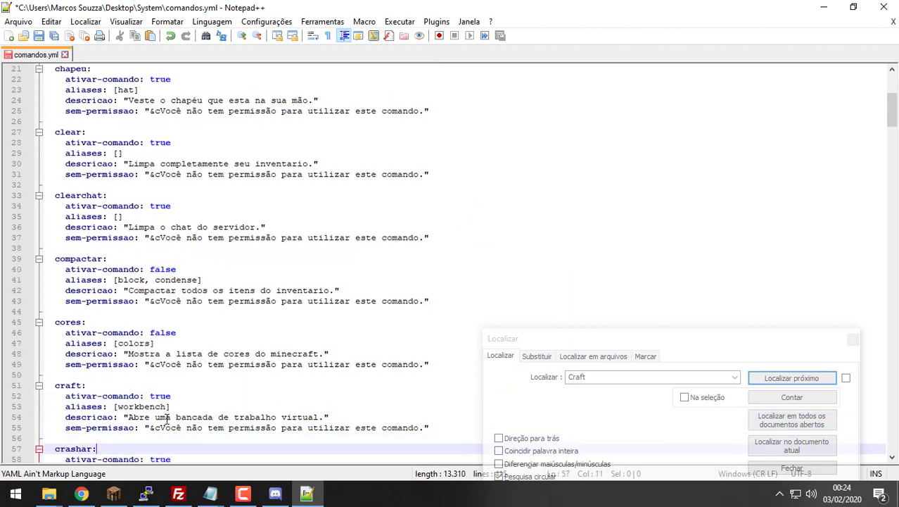
scroll(166, 417, down, 2)
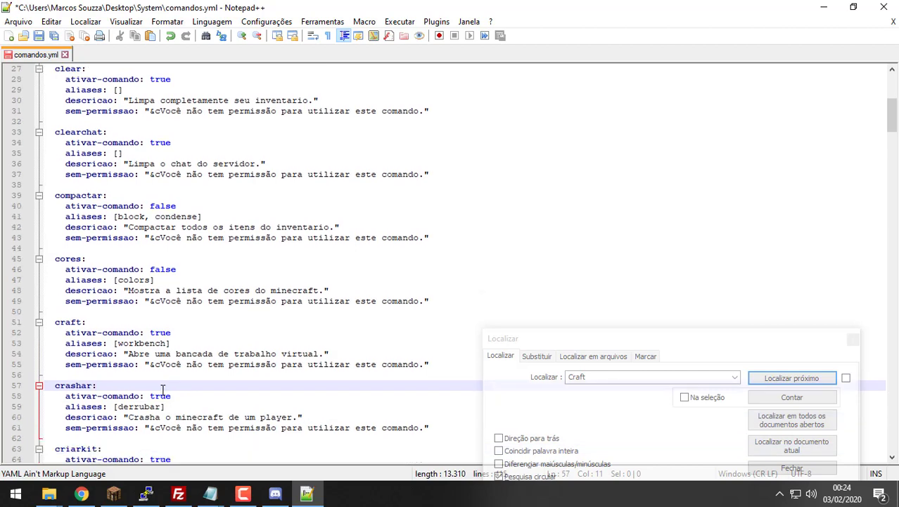
double_click(164, 395)
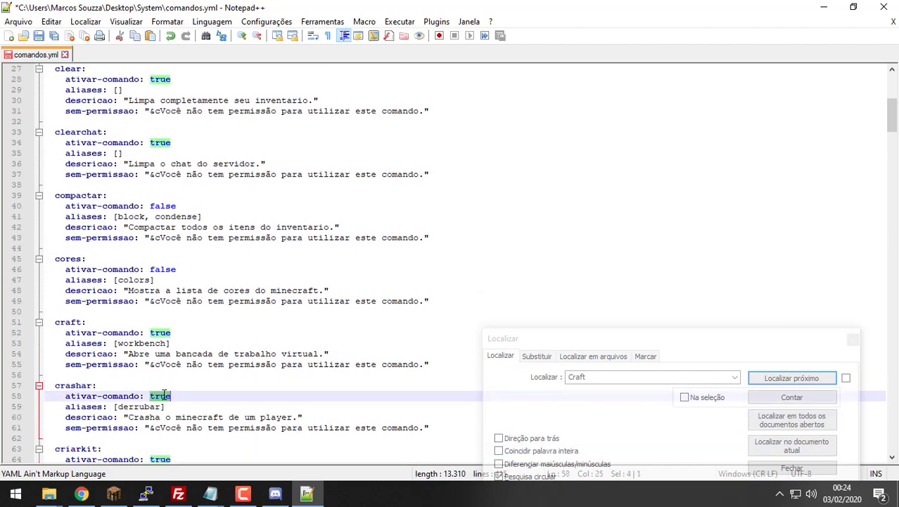
text(false)
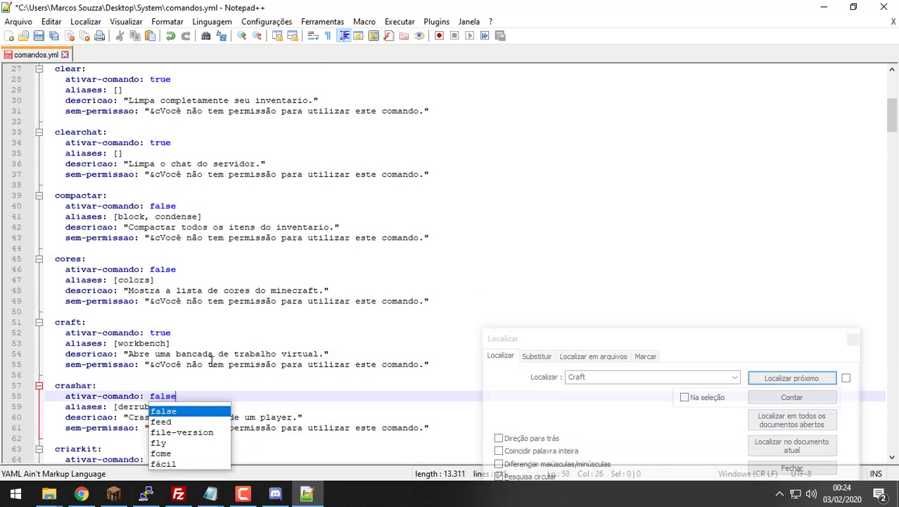
click(232, 353)
double_click(169, 396)
key(ctrl+c)
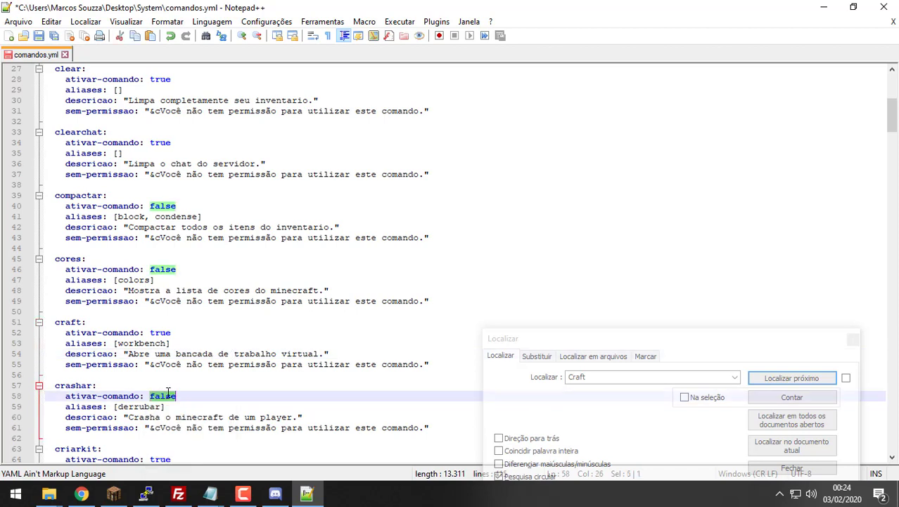
Step: Change ativar-comando from true to false for derreter and divulgar
scroll(167, 398, down, 2)
scroll(168, 397, down, 4)
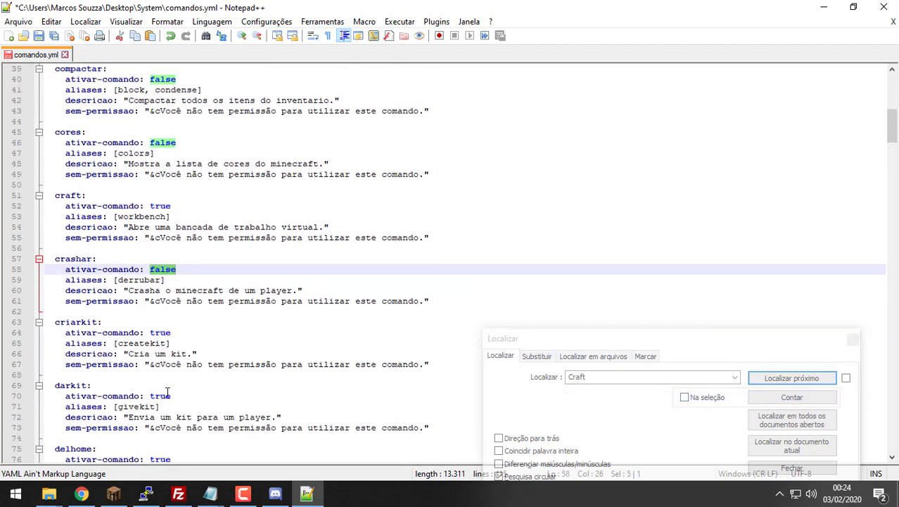
scroll(167, 391, down, 1)
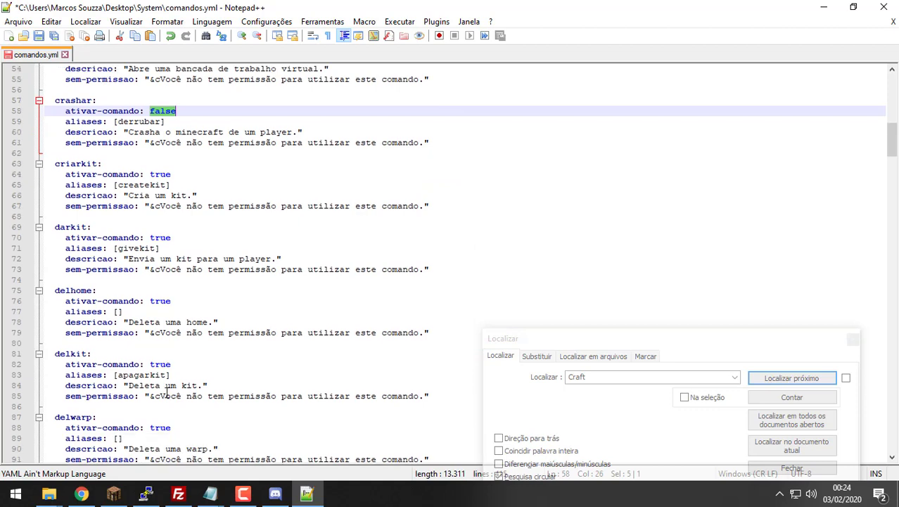
scroll(163, 361, down, 2)
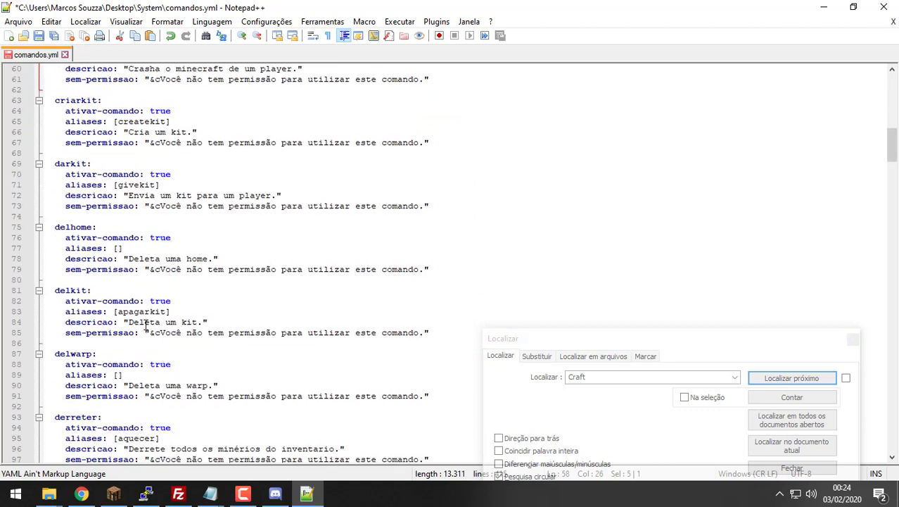
scroll(148, 324, down, 1)
scroll(150, 323, down, 1)
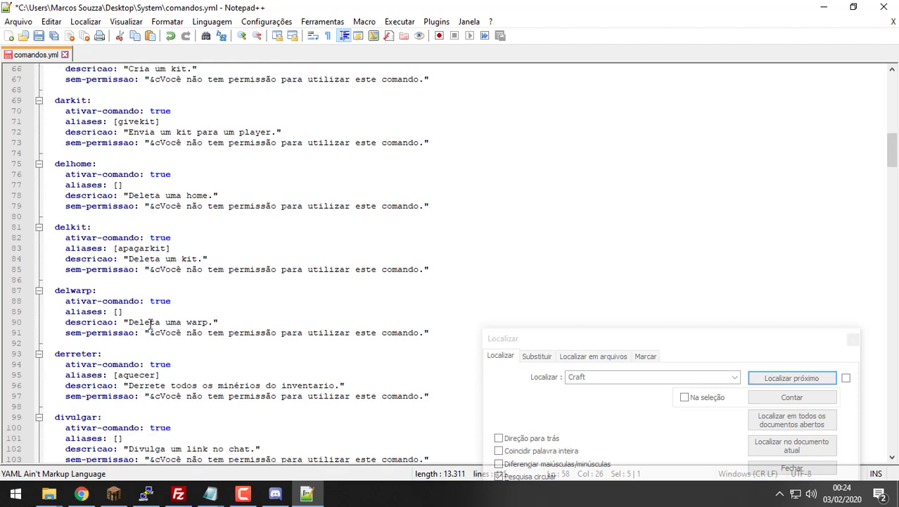
double_click(155, 365)
key(ctrl+v)
scroll(155, 367, down, 2)
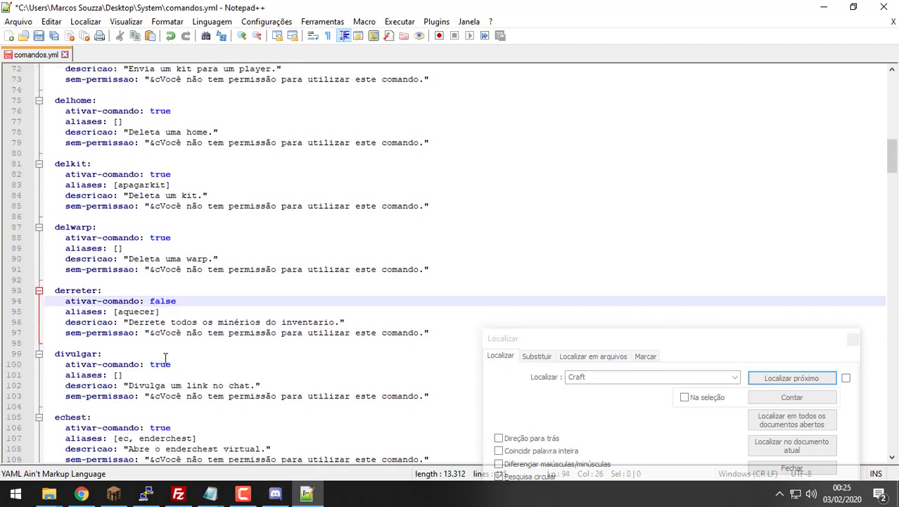
double_click(162, 364)
key(ctrl+v)
Step: Set ativar-comando to false for estatisticas and executarsom, moving on to feed's value
scroll(164, 363, down, 1)
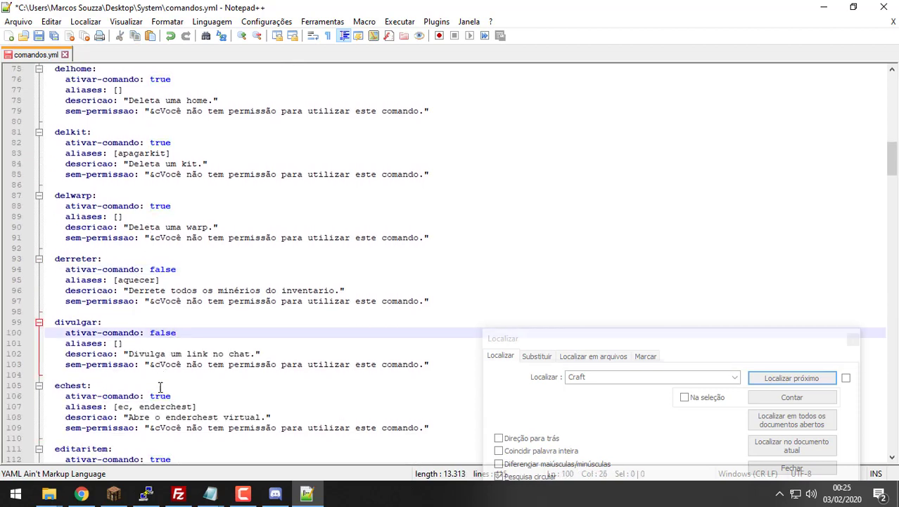
scroll(163, 369, down, 2)
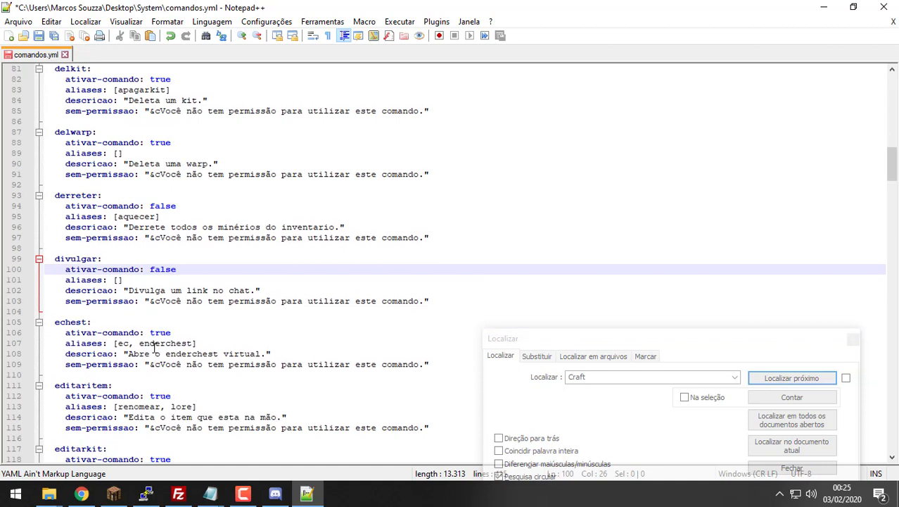
scroll(156, 391, down, 2)
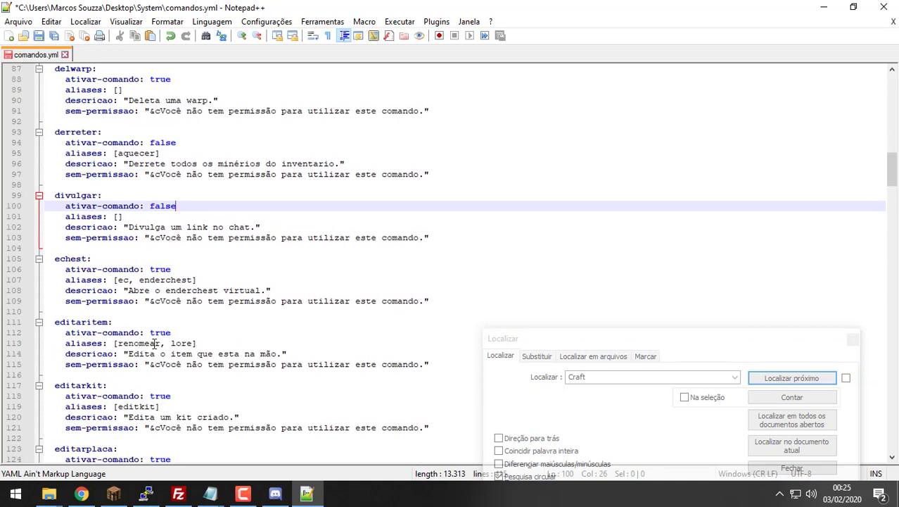
scroll(145, 363, down, 1)
scroll(145, 366, down, 4)
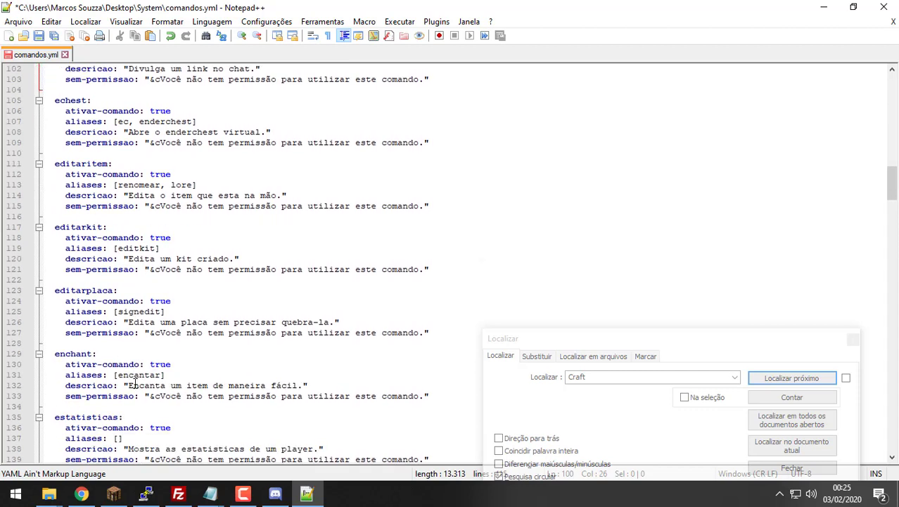
scroll(131, 385, down, 1)
double_click(161, 396)
text(false)
scroll(160, 398, down, 1)
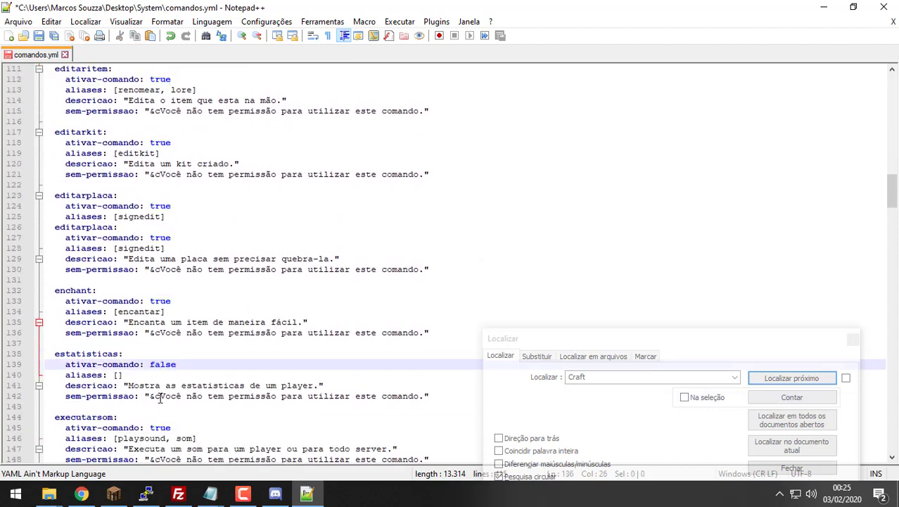
double_click(161, 396)
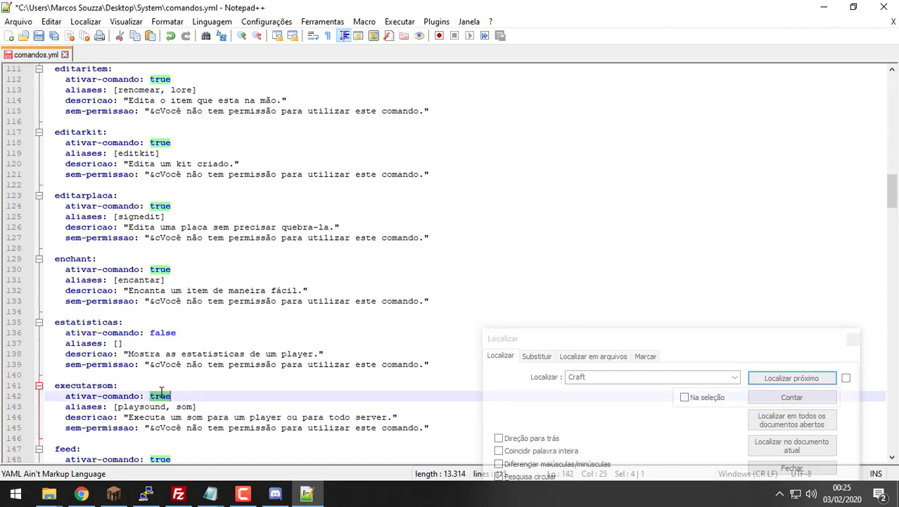
text(false)
scroll(233, 300, down, 1)
scroll(225, 304, down, 1)
scroll(175, 349, down, 1)
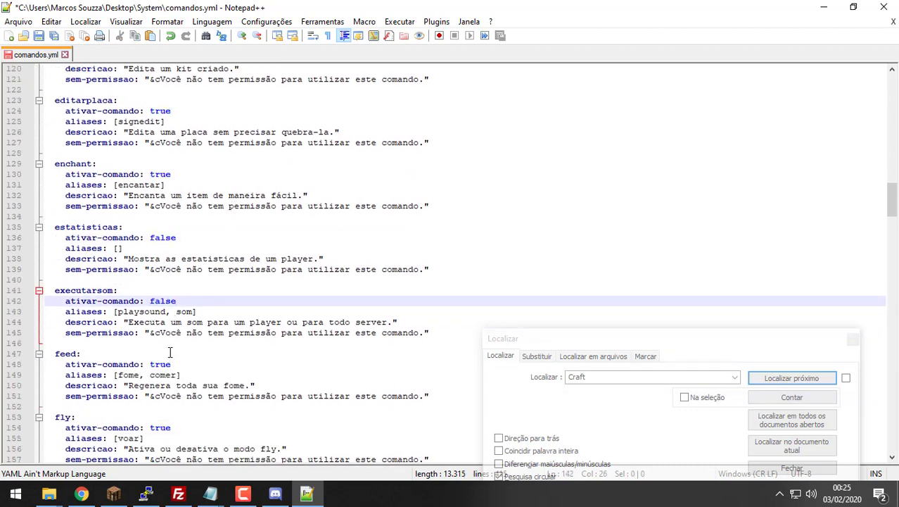
click(166, 365)
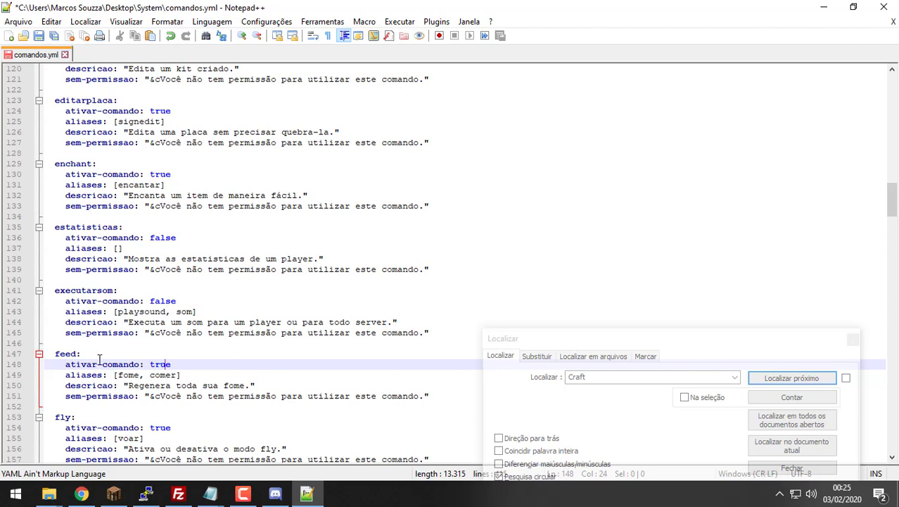
Step: Search the Notepad++ config for 'feed' with the Find dialog
drag(414, 10, 837, 154)
key(super+Down)
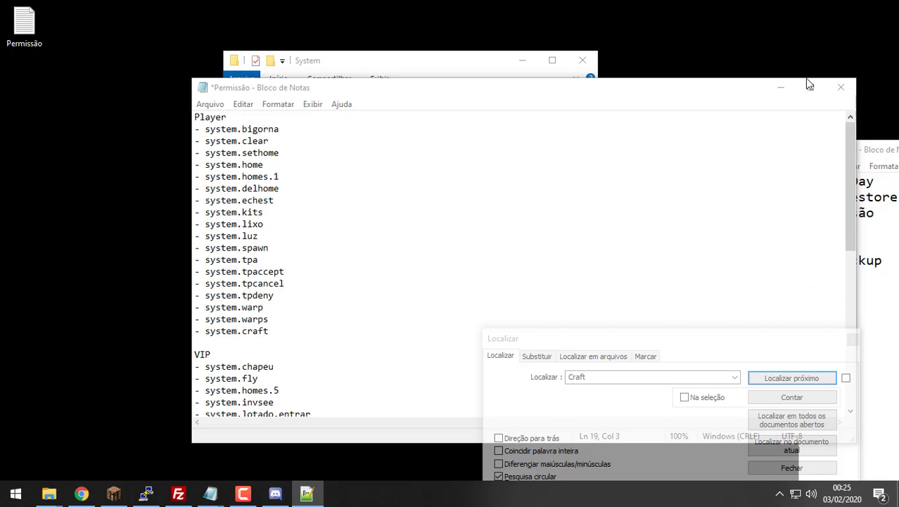
click(355, 63)
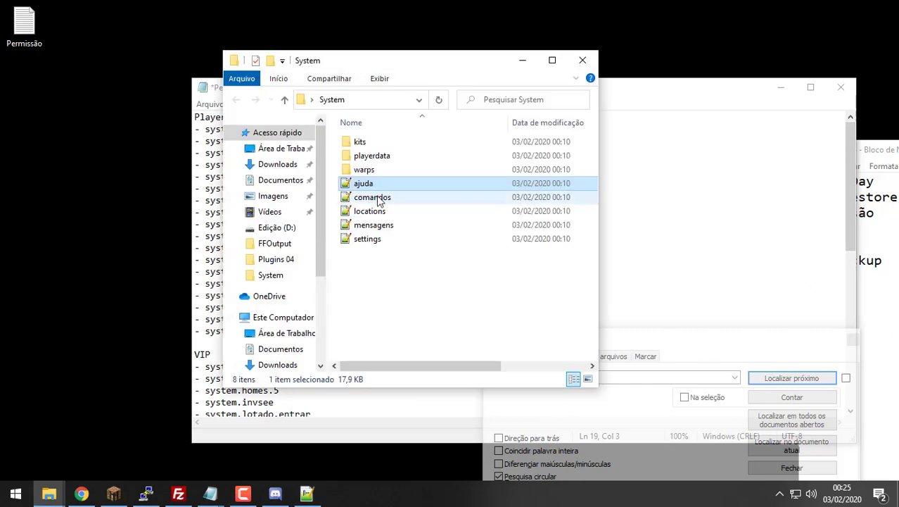
key(alt+Tab)
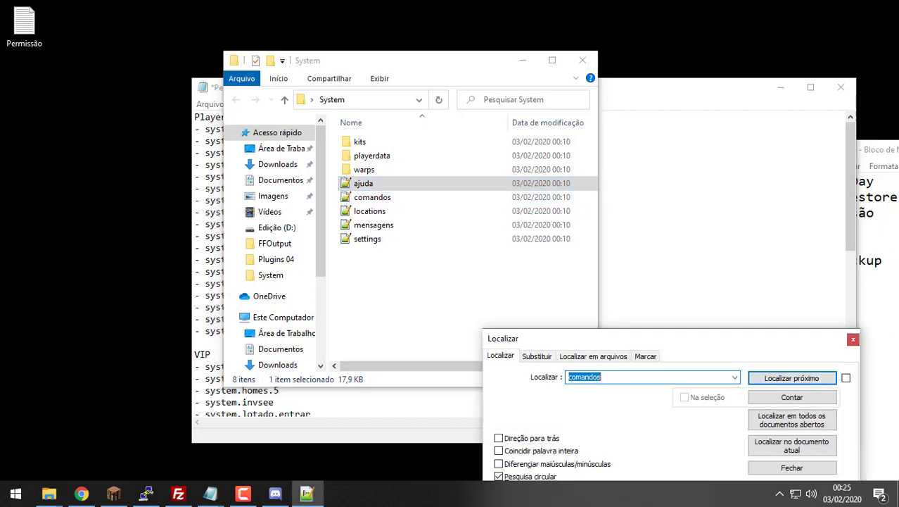
text(feed)
key(Return)
key(Escape)
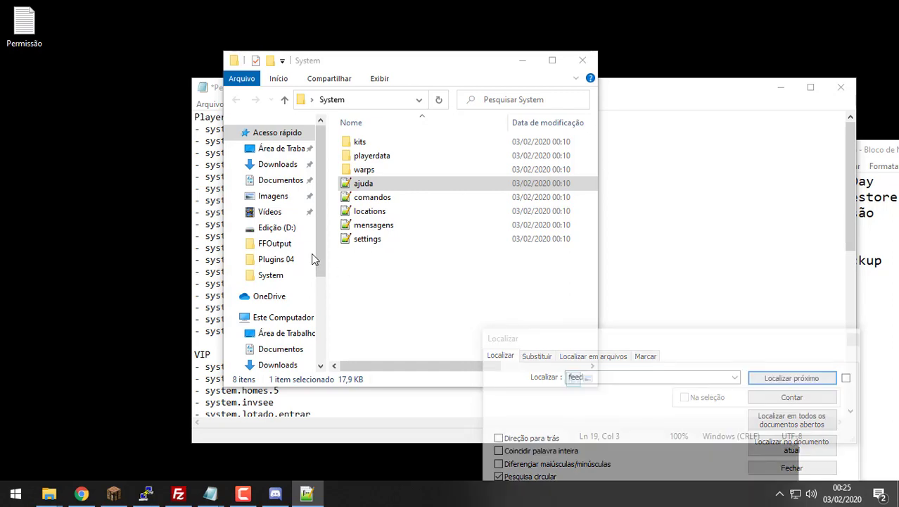
Step: Add '- system.feed' on a new line after system.craft in the Permissão notes
click(645, 162)
click(287, 335)
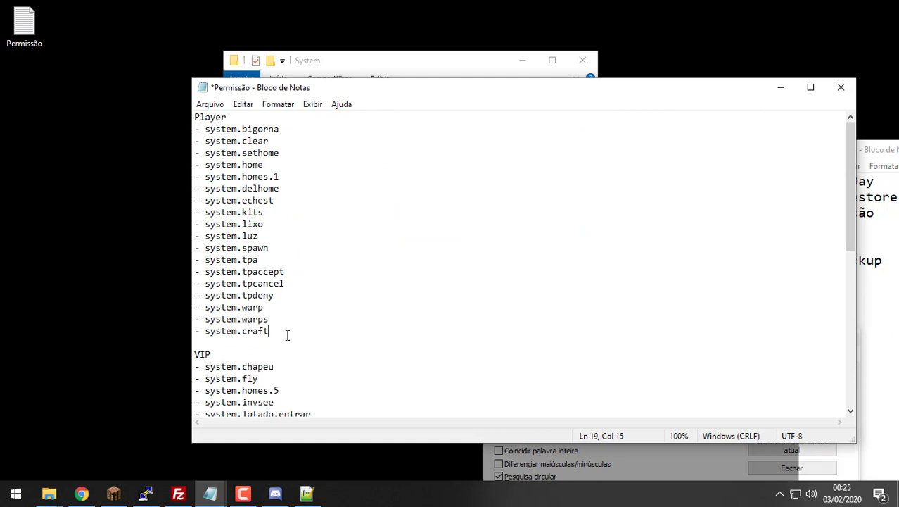
key(Return)
text(- system.feed)
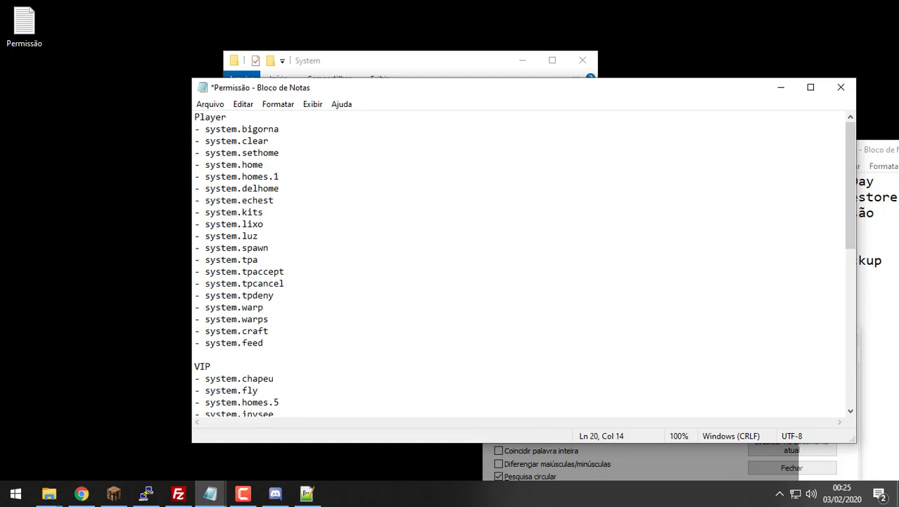
key(alt+Tab)
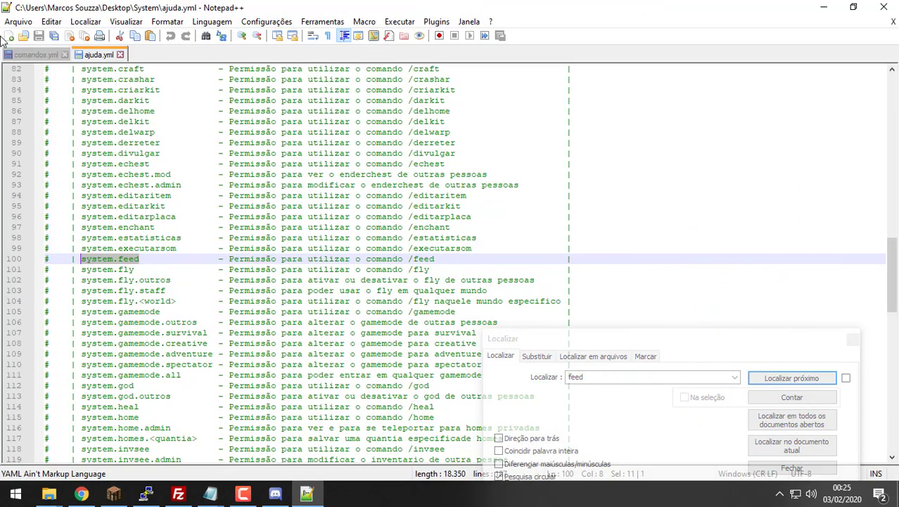
Step: In comandos.yml, set ativar-comando to false for mundovip and online
click(25, 55)
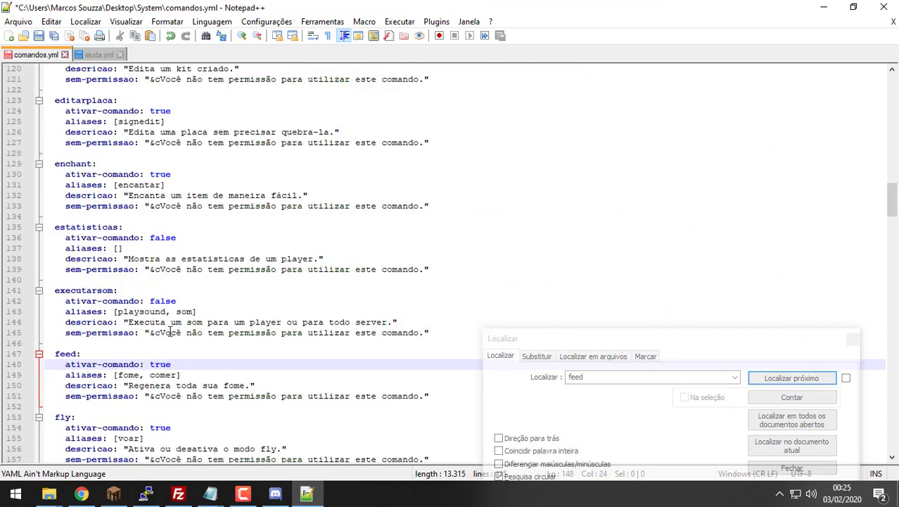
scroll(145, 363, down, 2)
scroll(161, 375, down, 5)
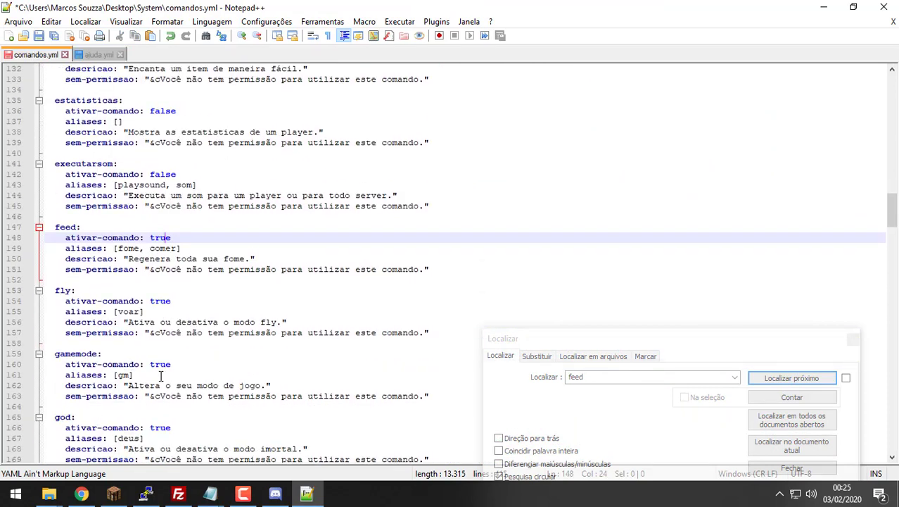
scroll(155, 370, down, 1)
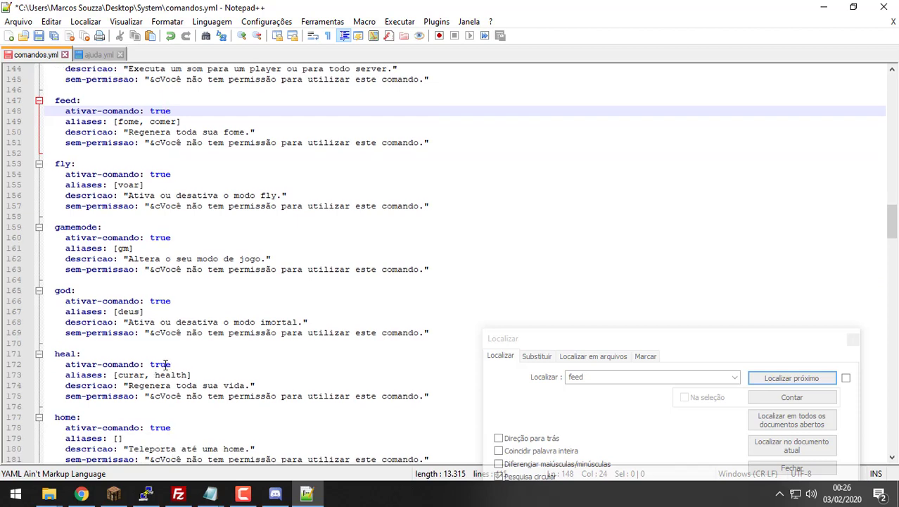
scroll(166, 364, down, 2)
scroll(163, 364, down, 3)
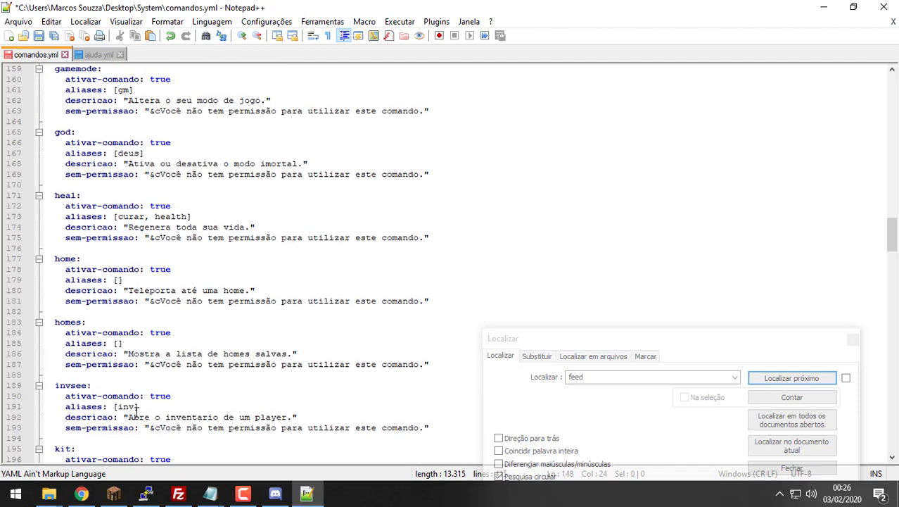
scroll(151, 407, down, 5)
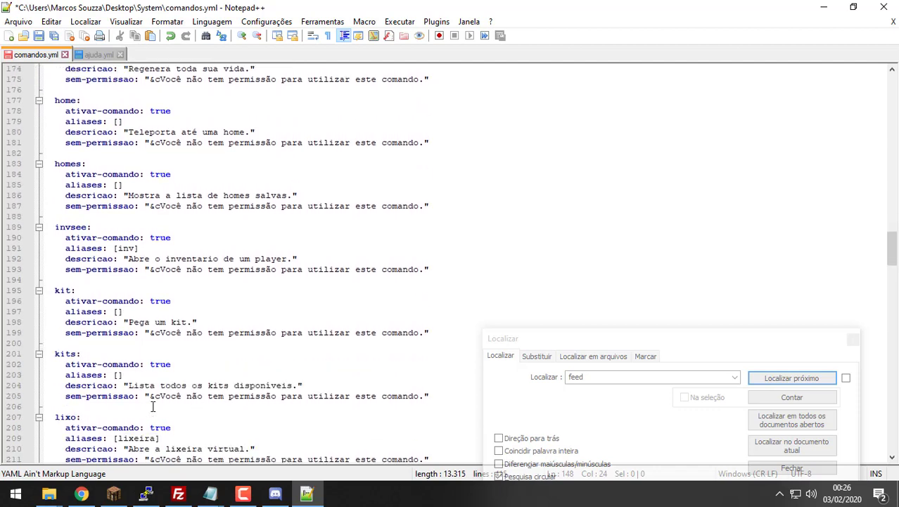
scroll(153, 406, down, 5)
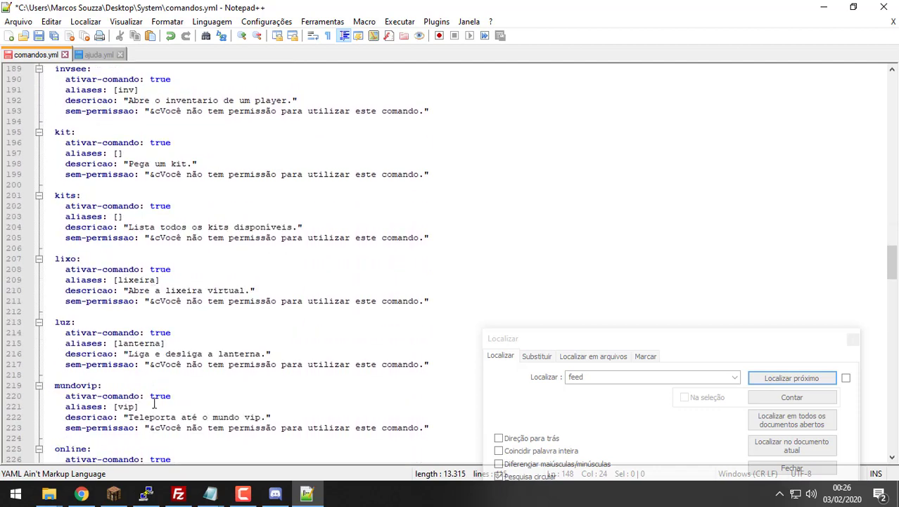
scroll(153, 402, down, 1)
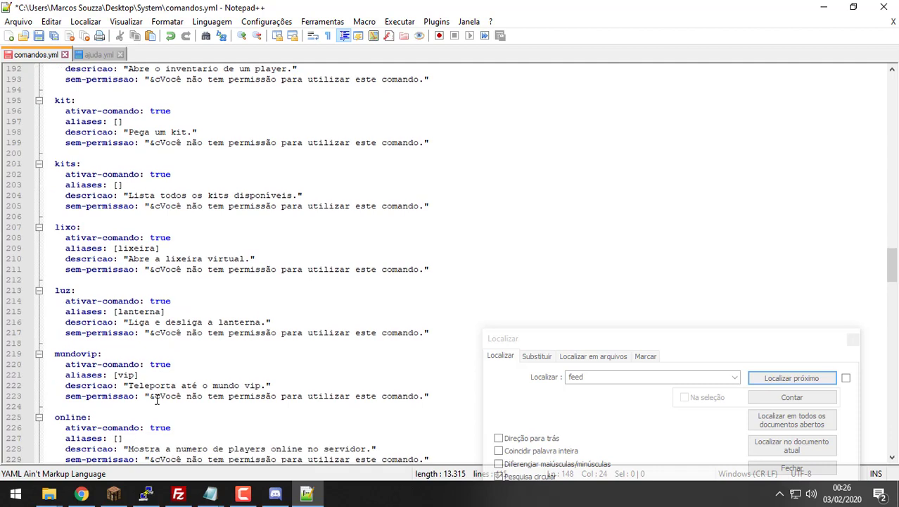
double_click(161, 364)
text(system.feed)
scroll(161, 374, down, 1)
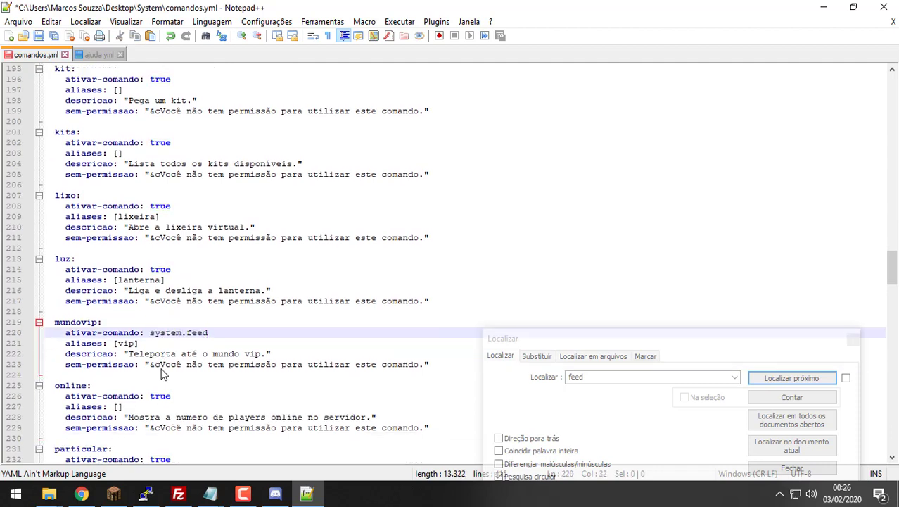
key(ctrl+z)
key(BackSpace)
key(BackSpace)
key(BackSpace)
key(BackSpace)
text(false)
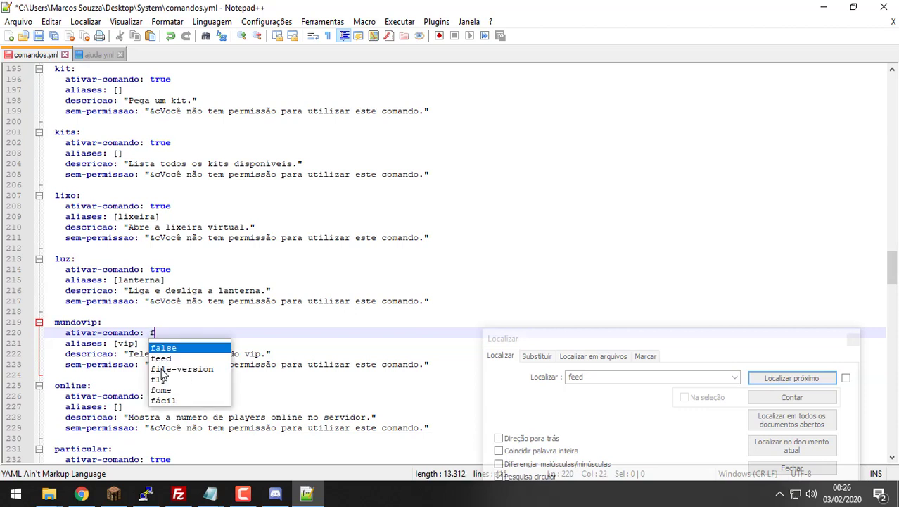
double_click(158, 332)
key(ctrl+c)
double_click(158, 395)
key(ctrl+v)
Step: Set ativar-comando to false for particular, ping, potion and publica
scroll(160, 395, down, 2)
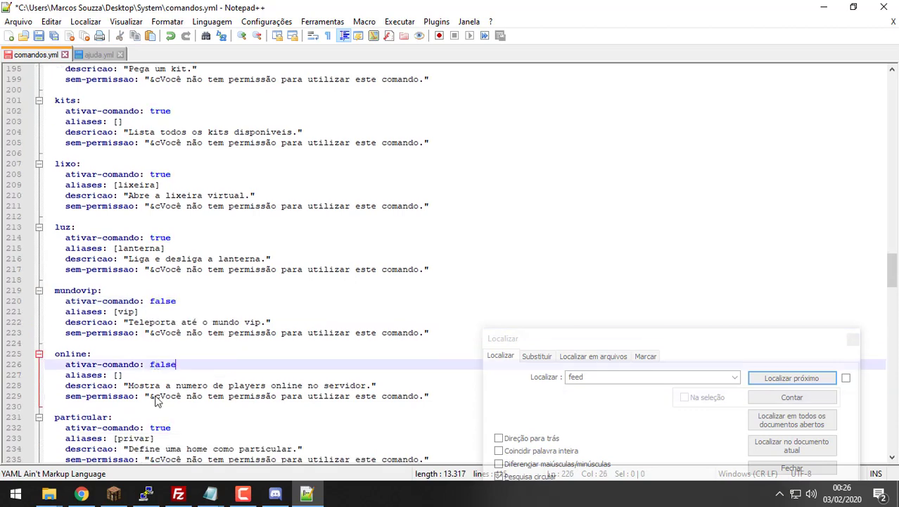
double_click(161, 395)
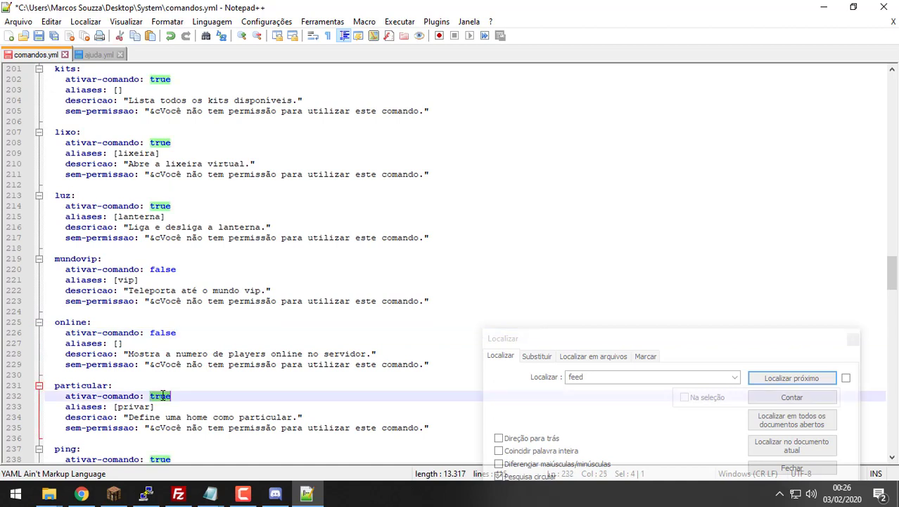
key(ctrl+v)
scroll(161, 394, down, 2)
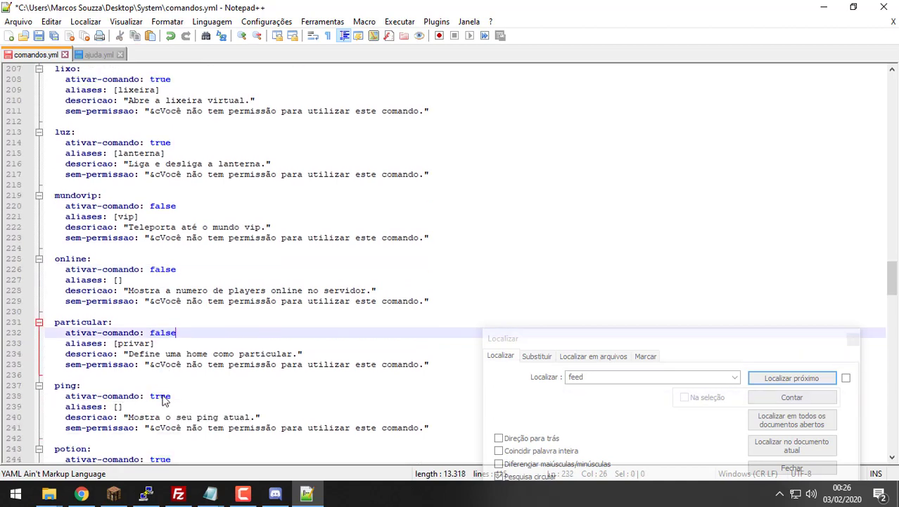
double_click(160, 395)
key(ctrl+v)
scroll(161, 396, down, 2)
double_click(160, 396)
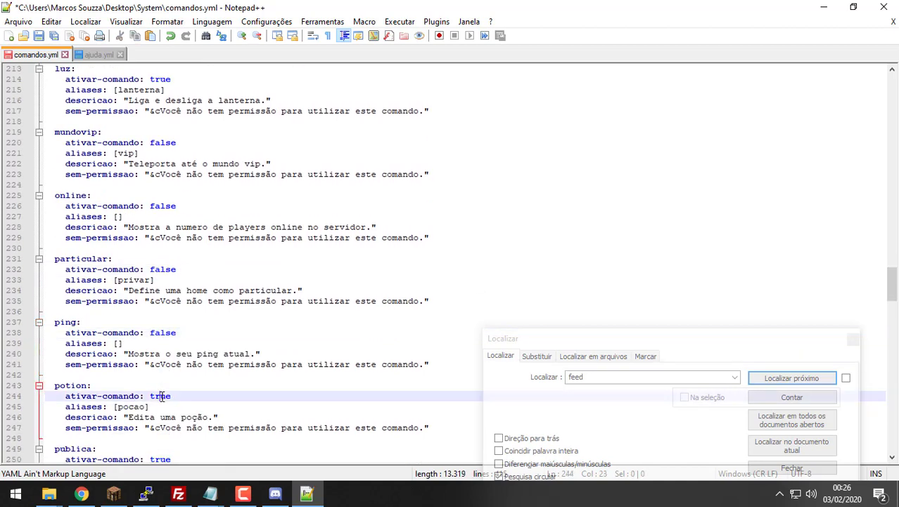
key(ctrl+v)
scroll(162, 399, down, 1)
double_click(162, 427)
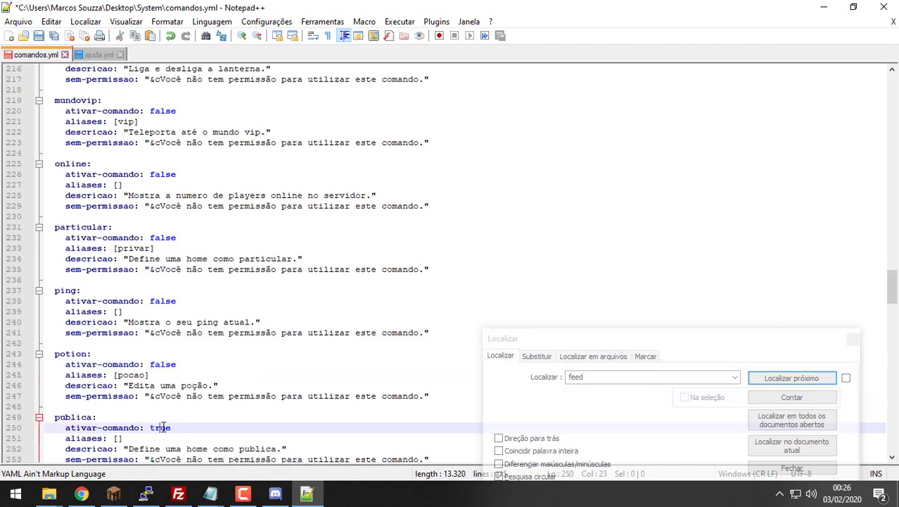
key(ctrl+v)
scroll(162, 429, down, 2)
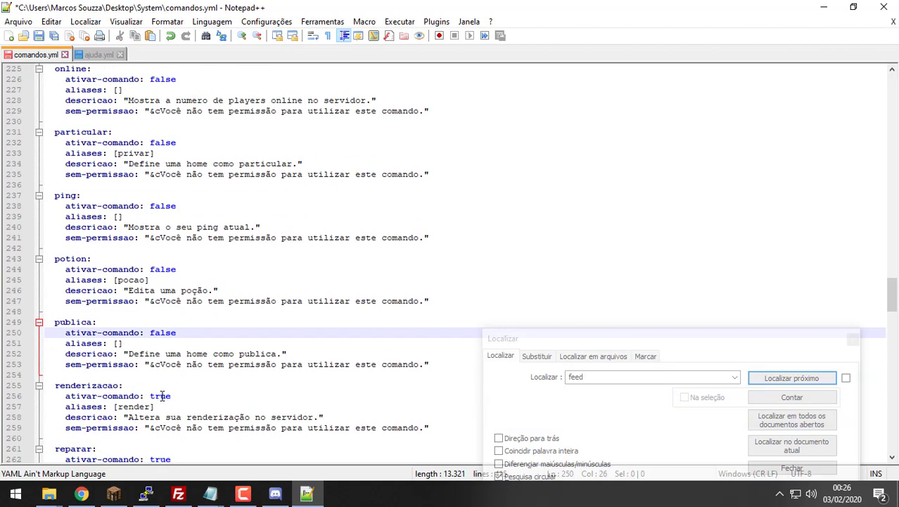
Step: Set ativar-comando to false for renderizacao, setmundovip and sgive, then select skull's value
double_click(162, 395)
key(ctrl+v)
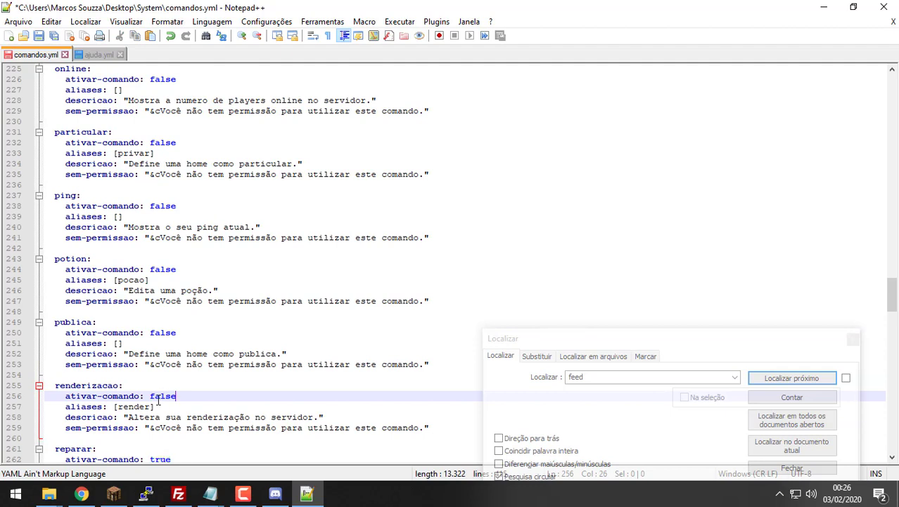
scroll(159, 399, down, 6)
double_click(161, 396)
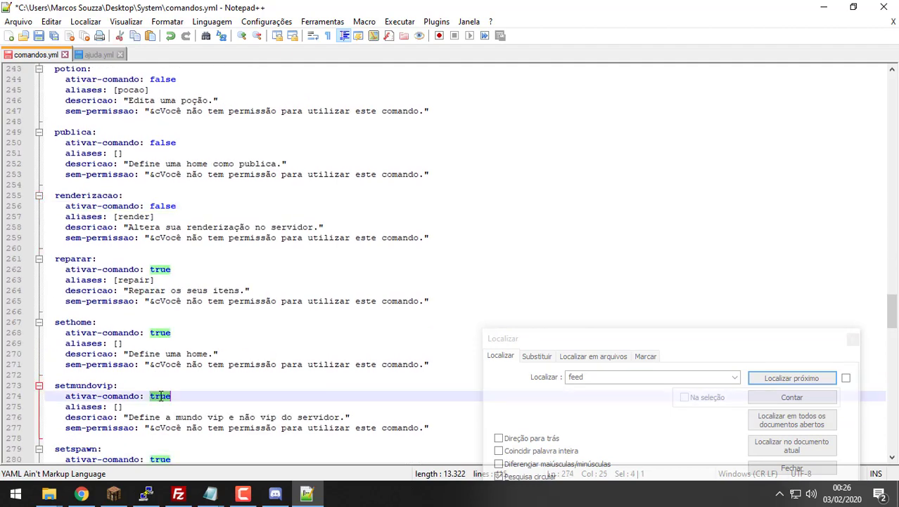
key(ctrl+v)
scroll(159, 398, down, 1)
scroll(160, 413, down, 2)
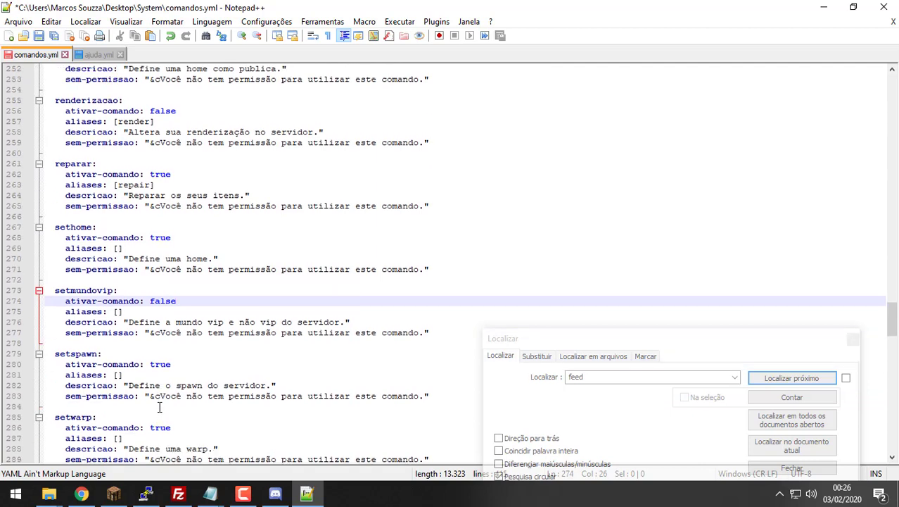
scroll(161, 413, down, 3)
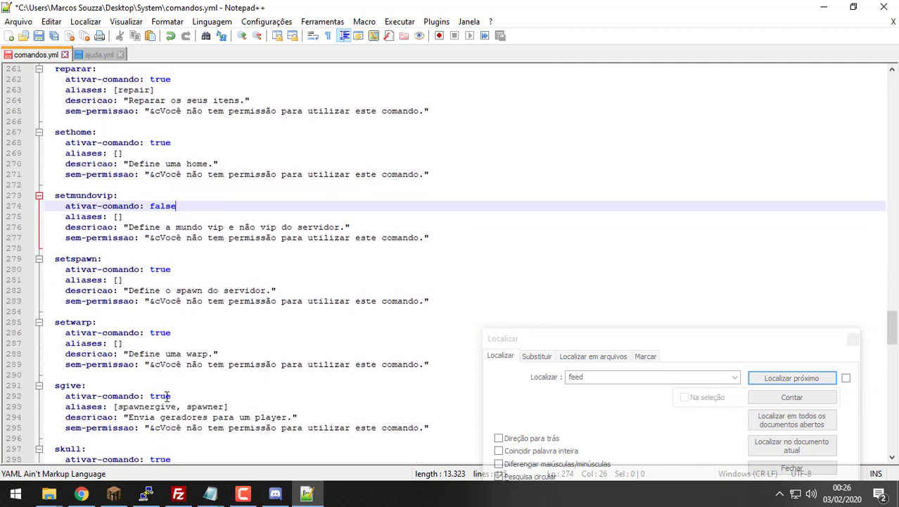
double_click(160, 396)
key(ctrl+v)
scroll(167, 394, down, 2)
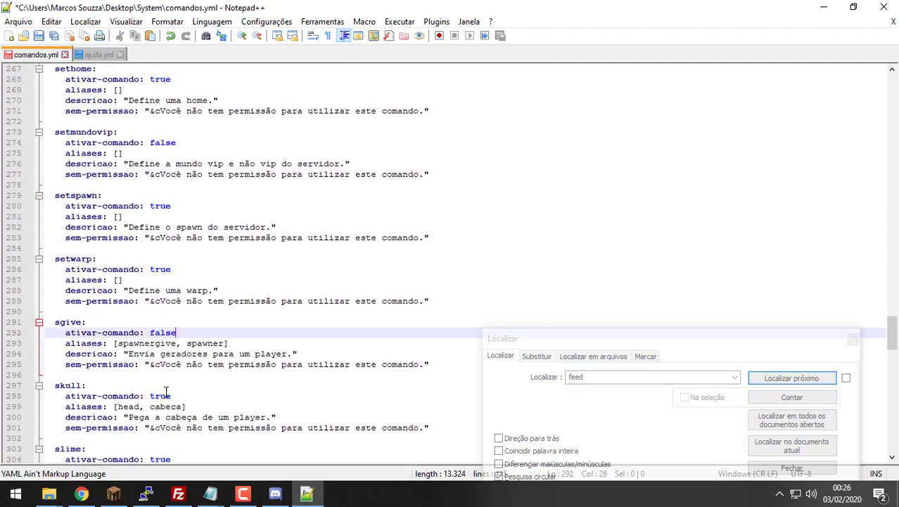
double_click(161, 396)
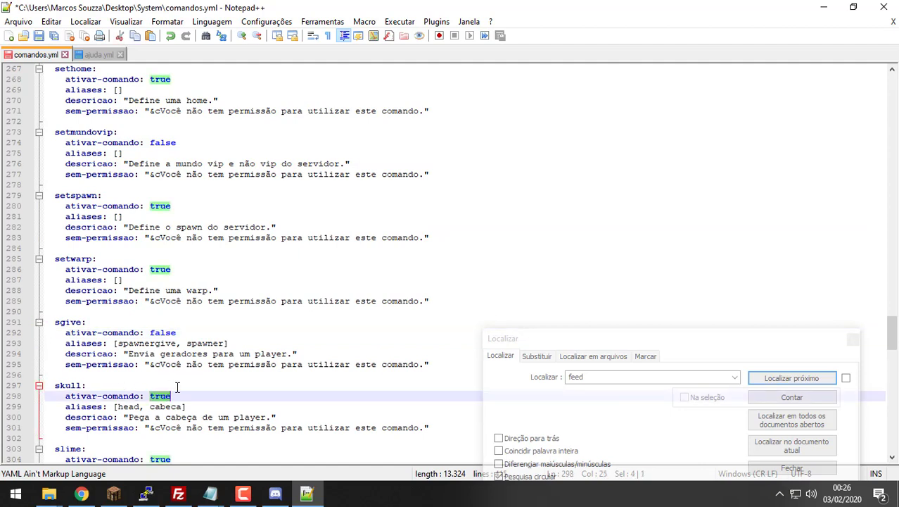
Step: Set ativar-comando to false for skull and slime
key(ctrl+v)
scroll(178, 386, down, 2)
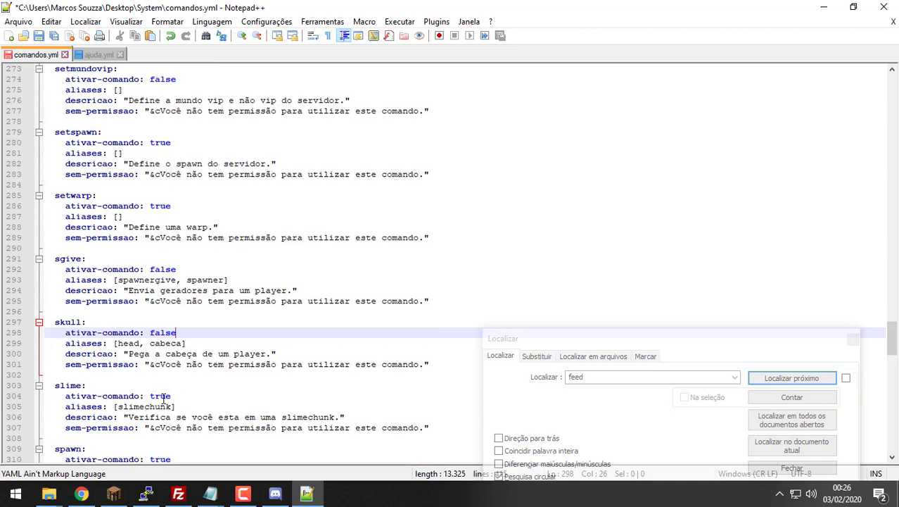
double_click(162, 397)
scroll(163, 399, down, 3)
key(ctrl+v)
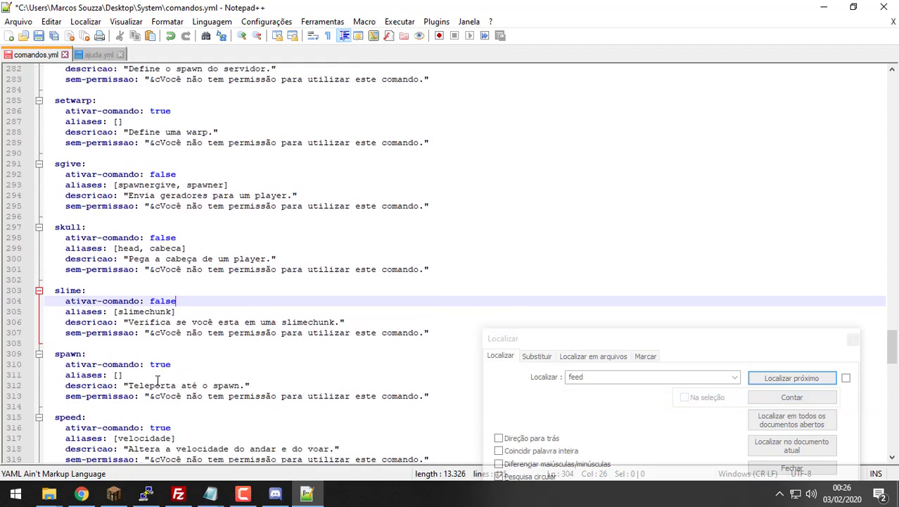
scroll(158, 383, down, 1)
scroll(149, 395, down, 2)
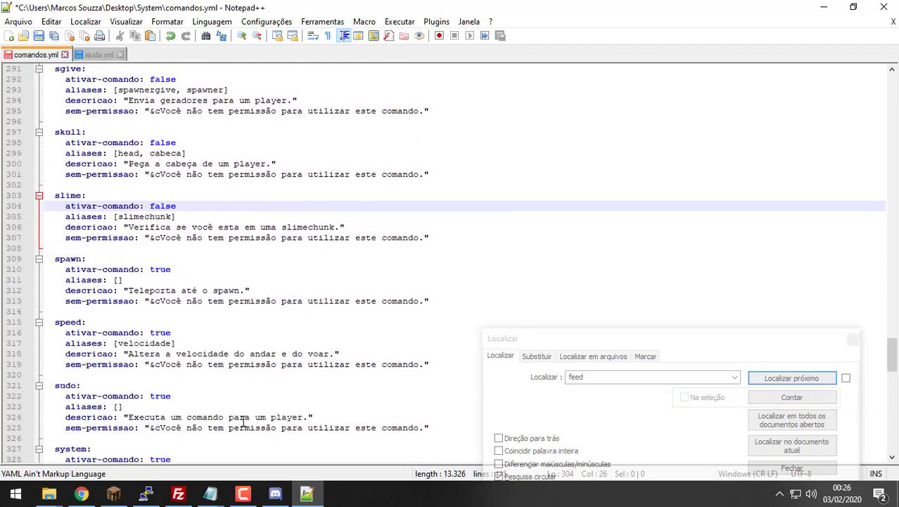
scroll(79, 373, down, 2)
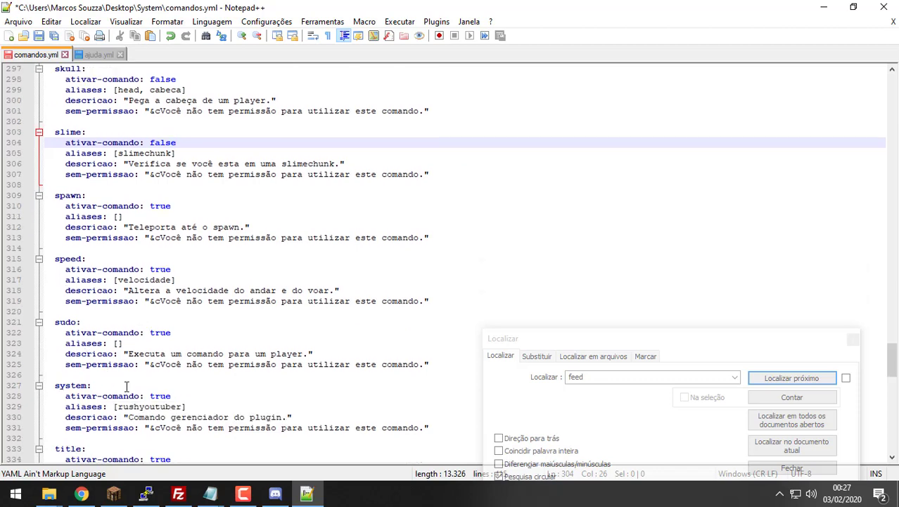
Step: Change the system and title commands' ativar-comando from true to false
double_click(163, 396)
text(false)
scroll(133, 375, down, 2)
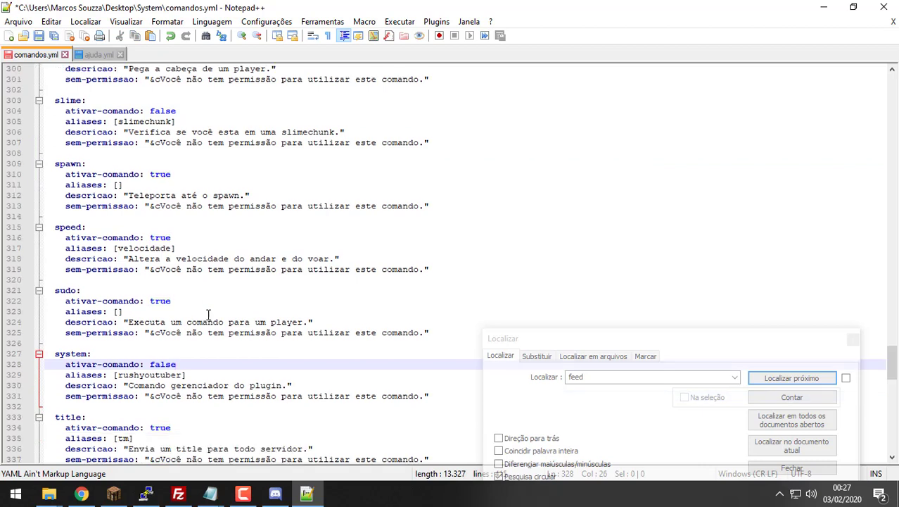
double_click(162, 396)
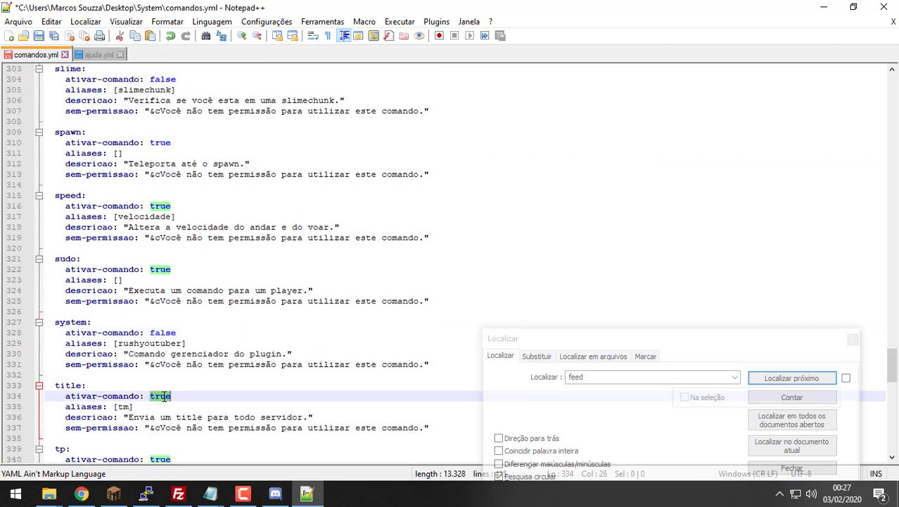
text(false)
scroll(161, 396, down, 2)
click(160, 396)
scroll(159, 391, down, 2)
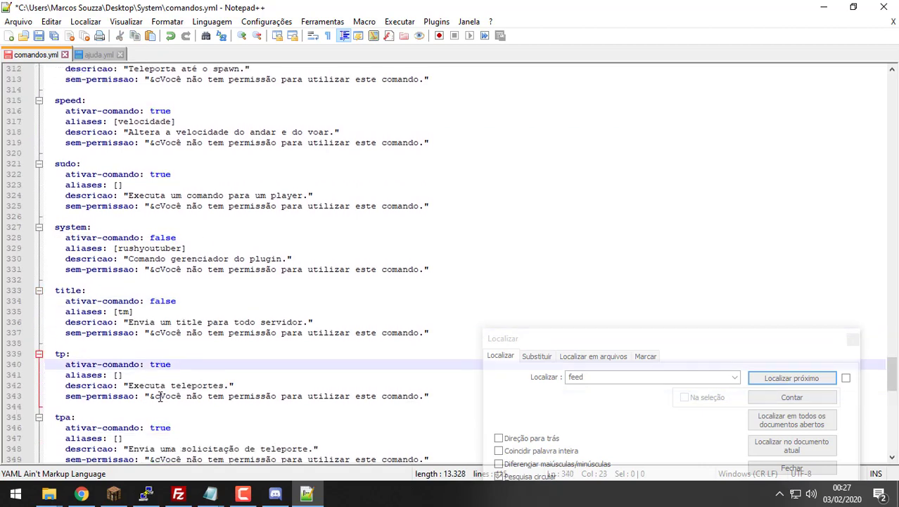
scroll(153, 373, down, 7)
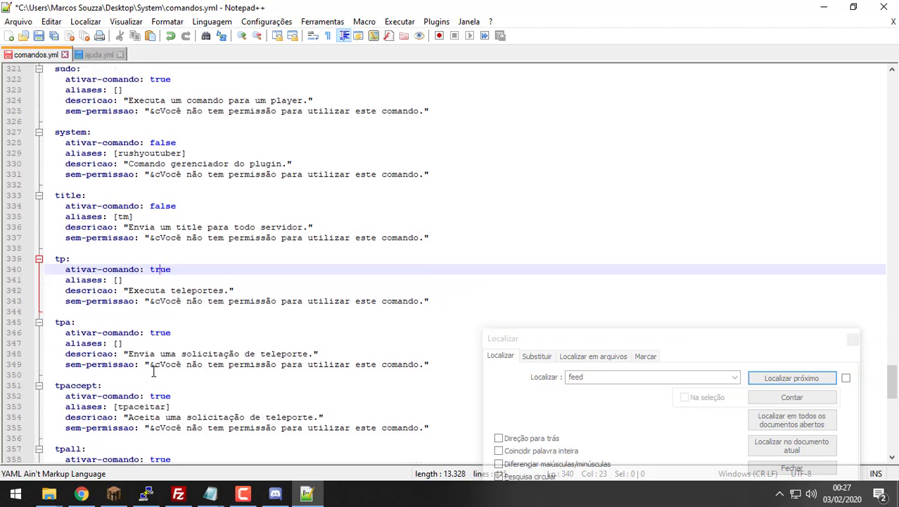
scroll(153, 372, down, 5)
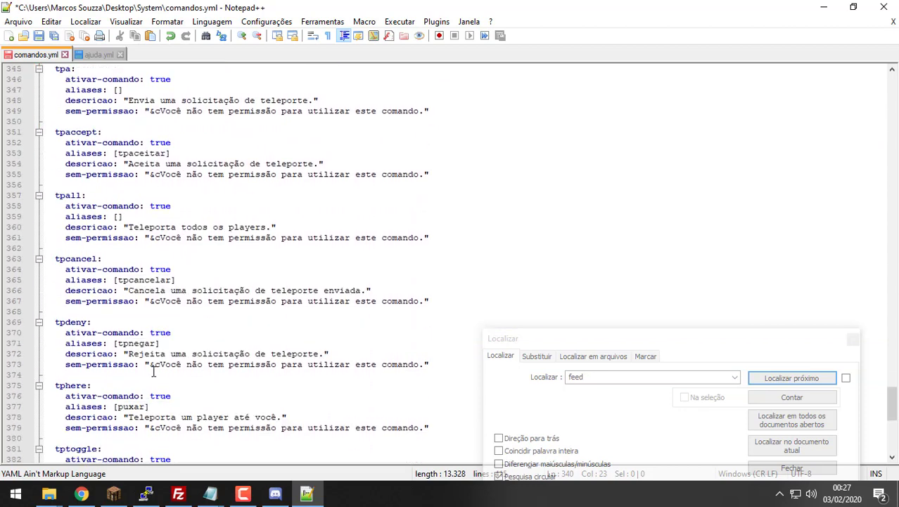
scroll(153, 371, up, 1)
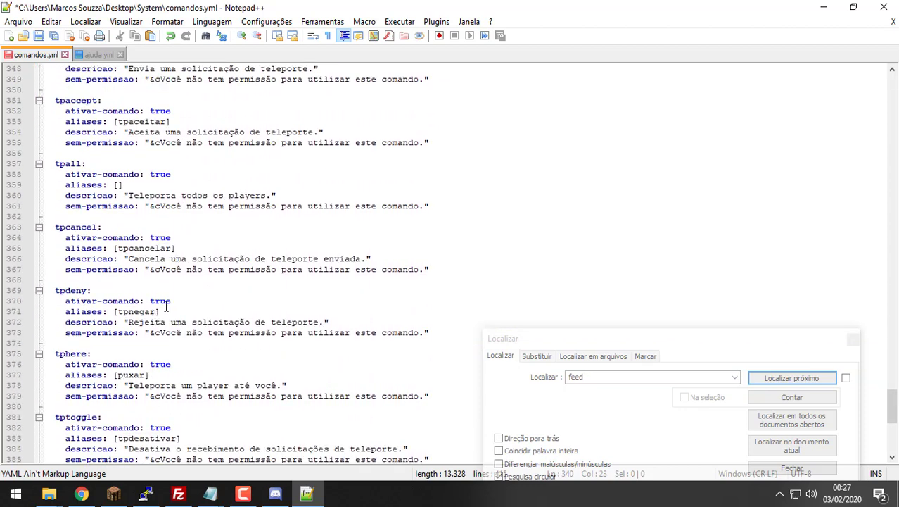
Step: Set tphere and tptoggle to false and save comandos.yml
double_click(161, 360)
text(false)
scroll(160, 360, down, 2)
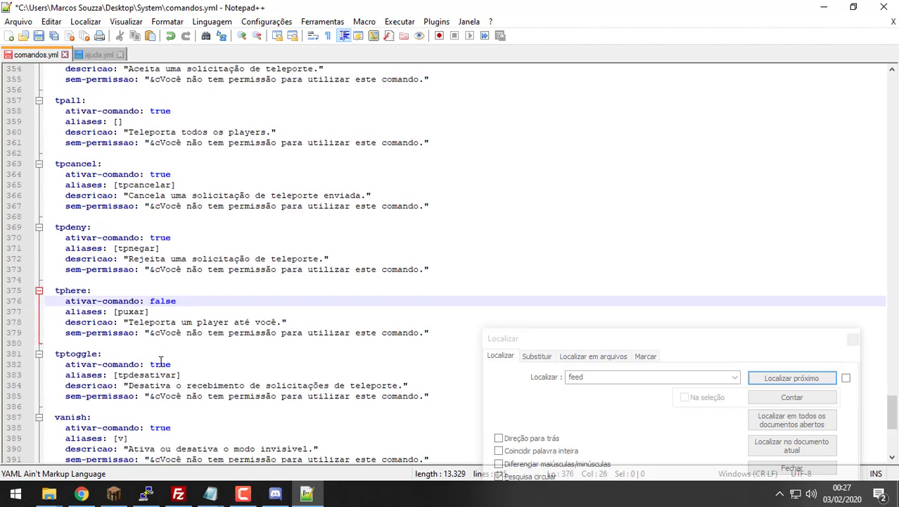
double_click(159, 364)
text(false)
scroll(159, 363, down, 1)
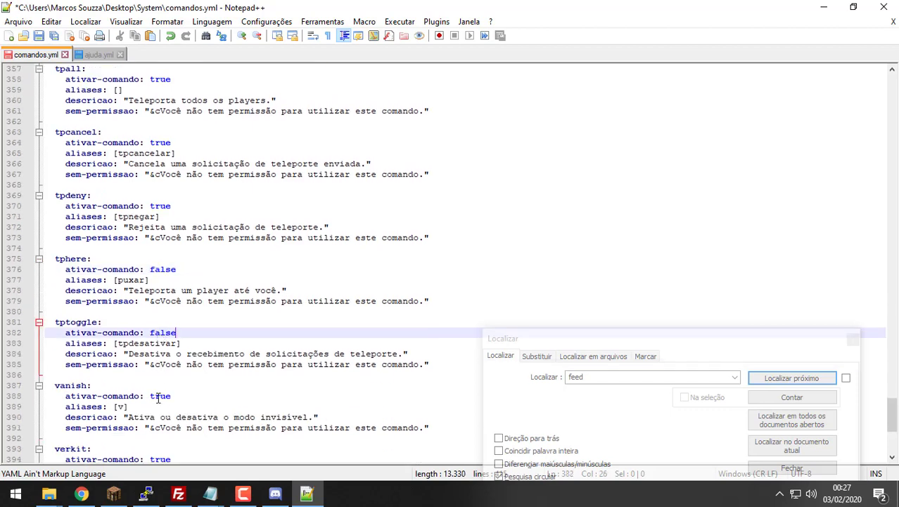
scroll(159, 398, down, 2)
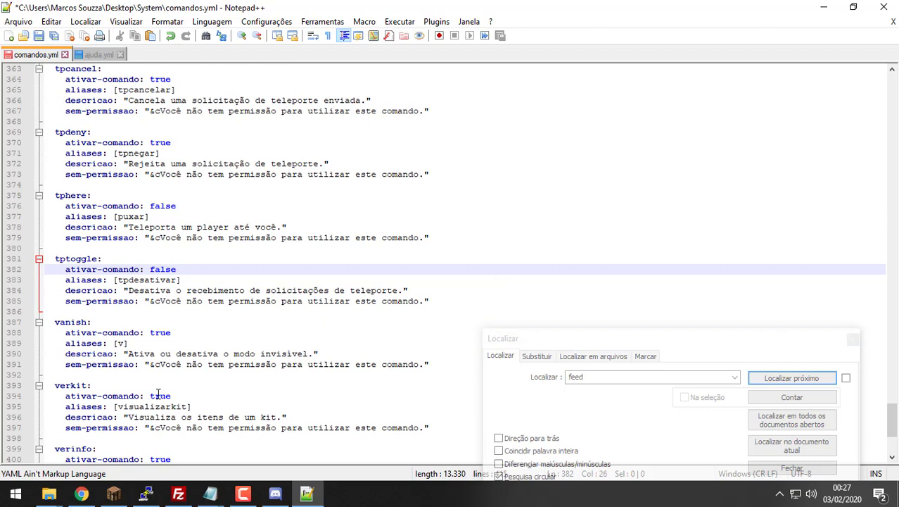
scroll(169, 395, down, 1)
scroll(169, 395, down, 4)
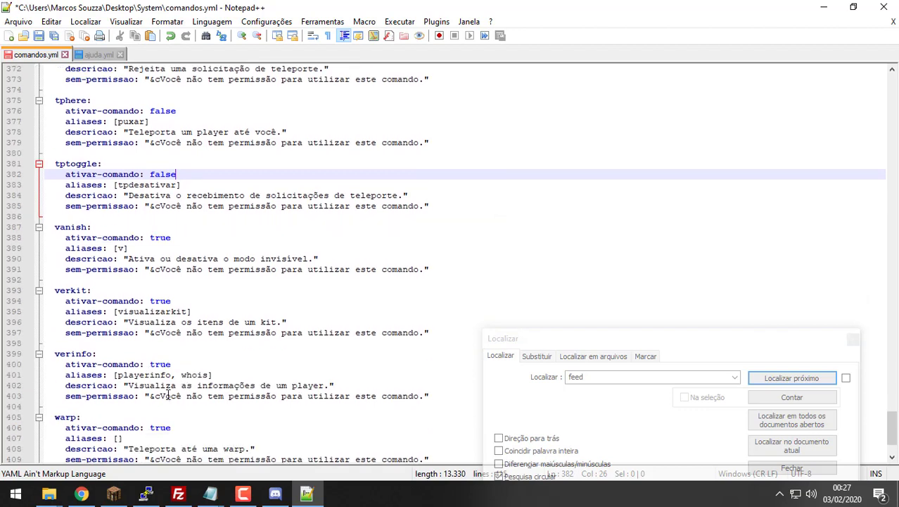
scroll(166, 396, down, 1)
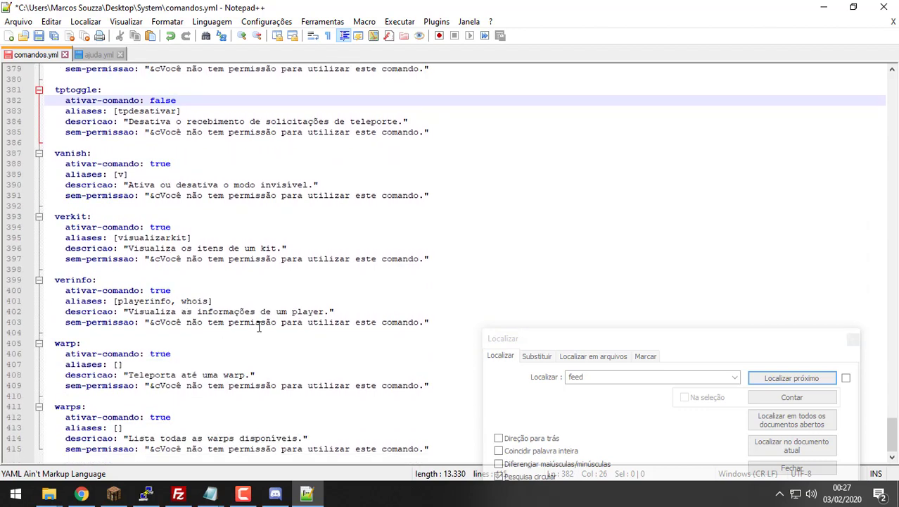
key(ctrl+s)
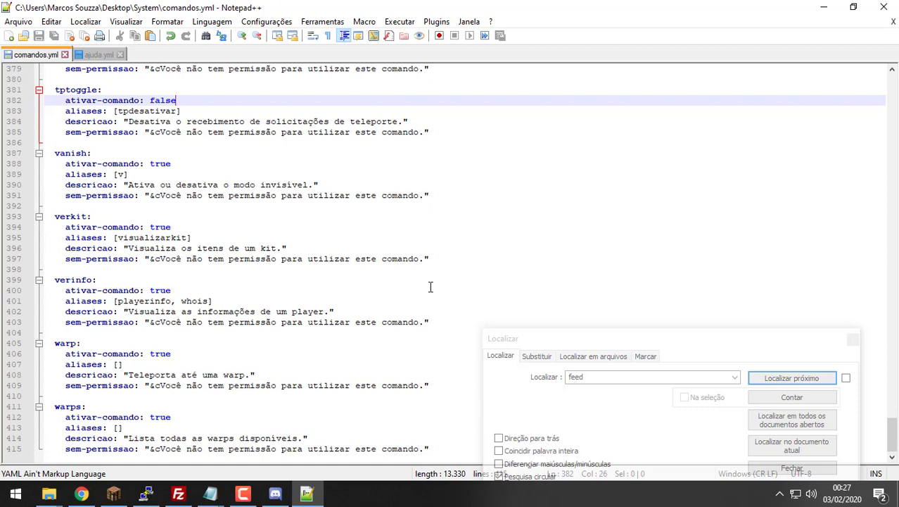
scroll(431, 287, up, 20)
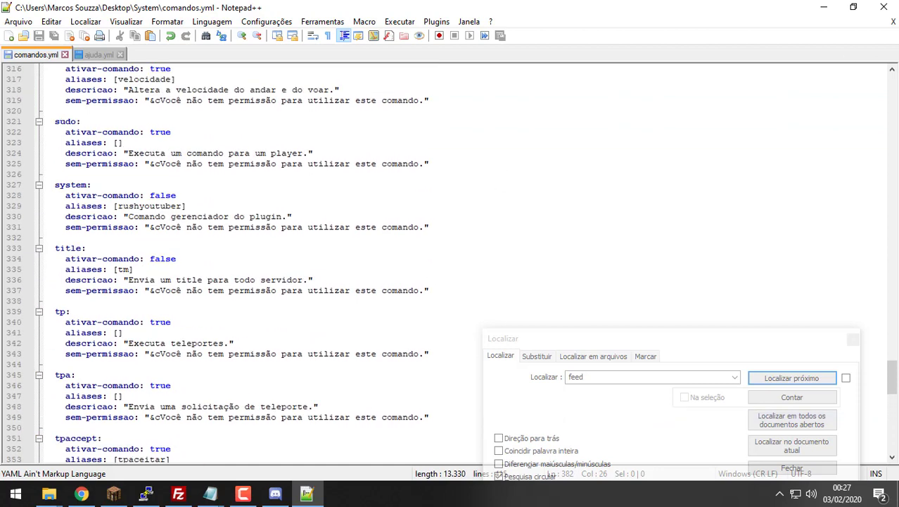
Step: Close comandos.yml, ajuda.yml and Notepad++, then save and close the Permissão notes
click(893, 21)
click(893, 21)
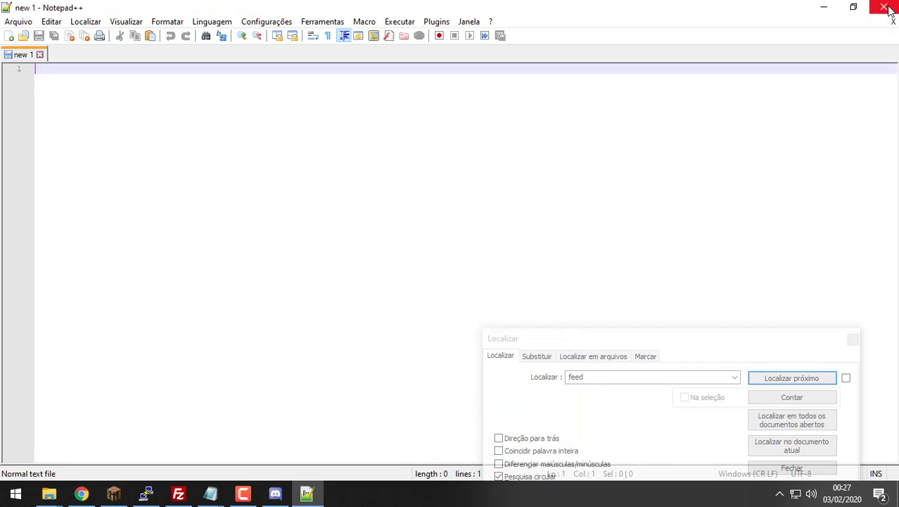
click(885, 7)
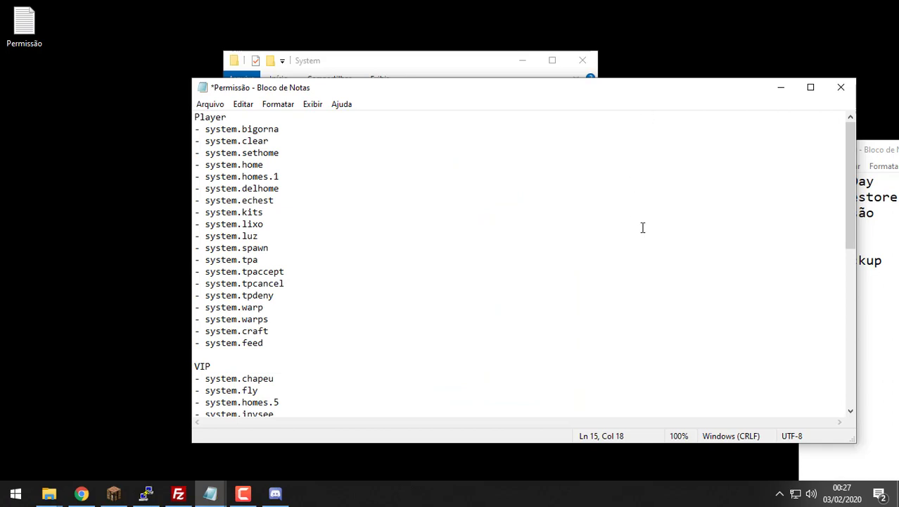
key(ctrl+s)
click(841, 87)
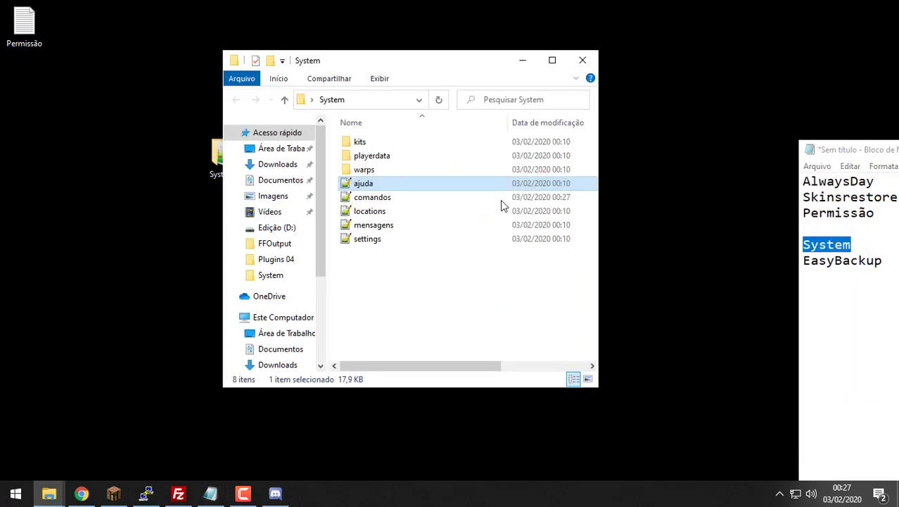
Step: Open and close mensagens.yml, then select the settings file in the System folder
double_click(408, 225)
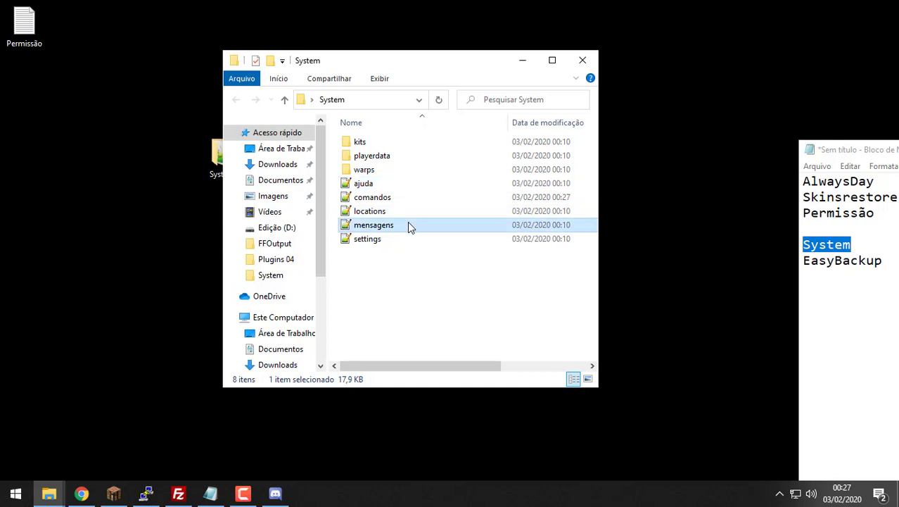
scroll(432, 247, down, 5)
scroll(432, 247, up, 5)
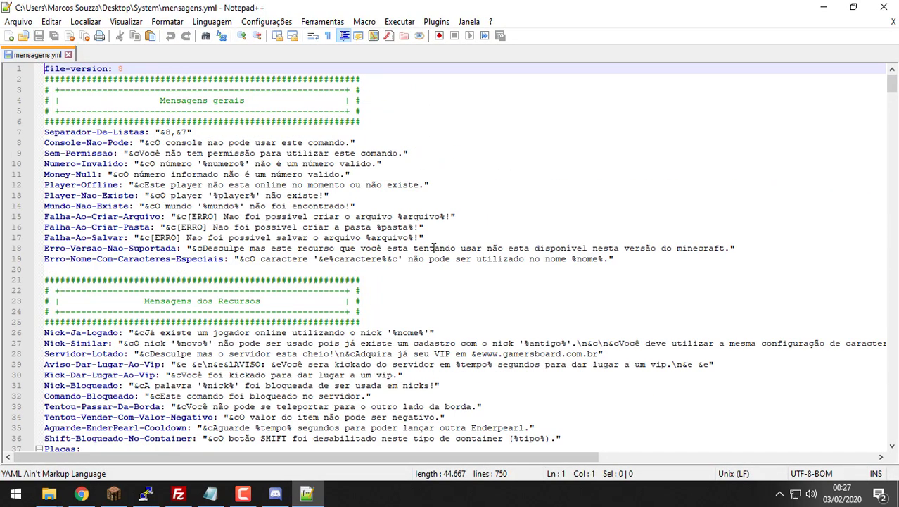
click(893, 21)
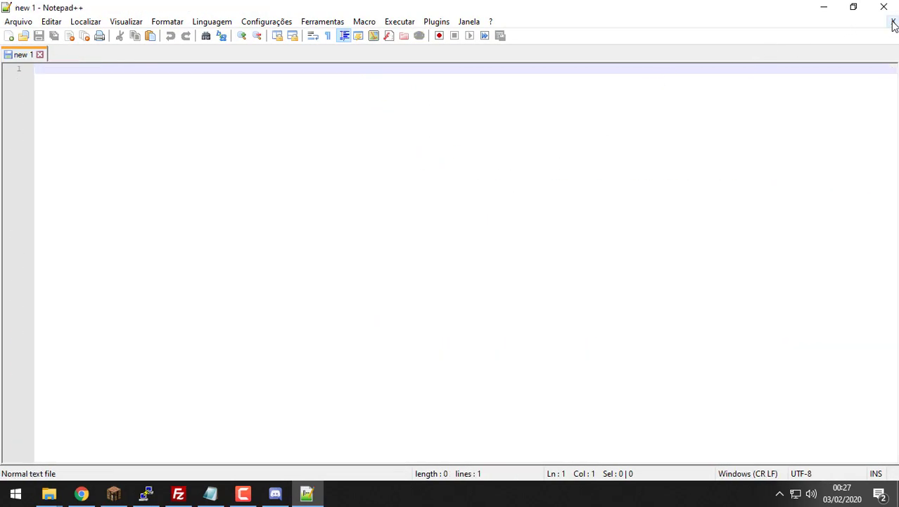
click(884, 7)
click(423, 238)
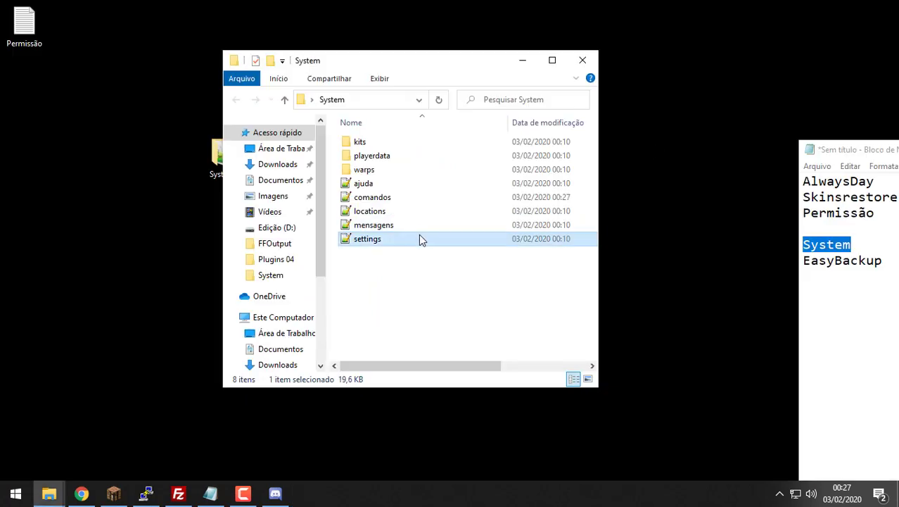
Step: Open settings.yml and change the MassiveFactions and McMMO addons from true to false
double_click(420, 239)
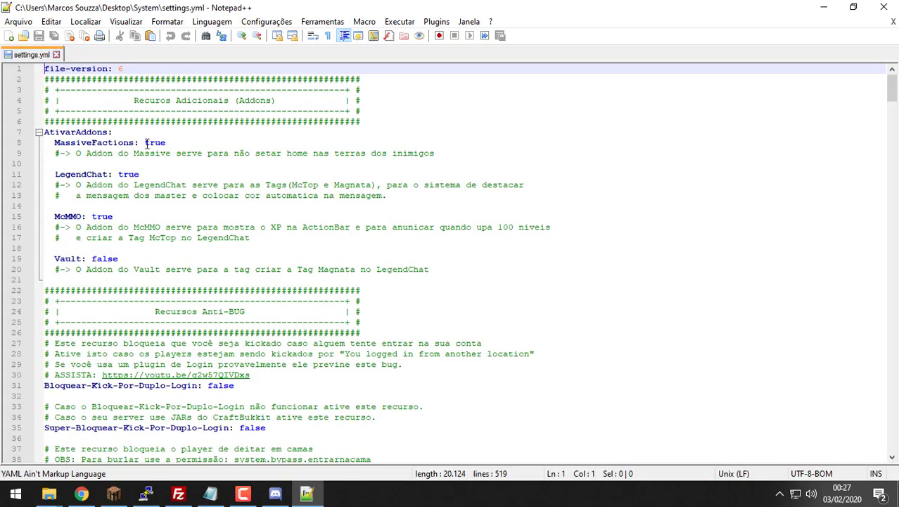
double_click(146, 143)
text(fald)
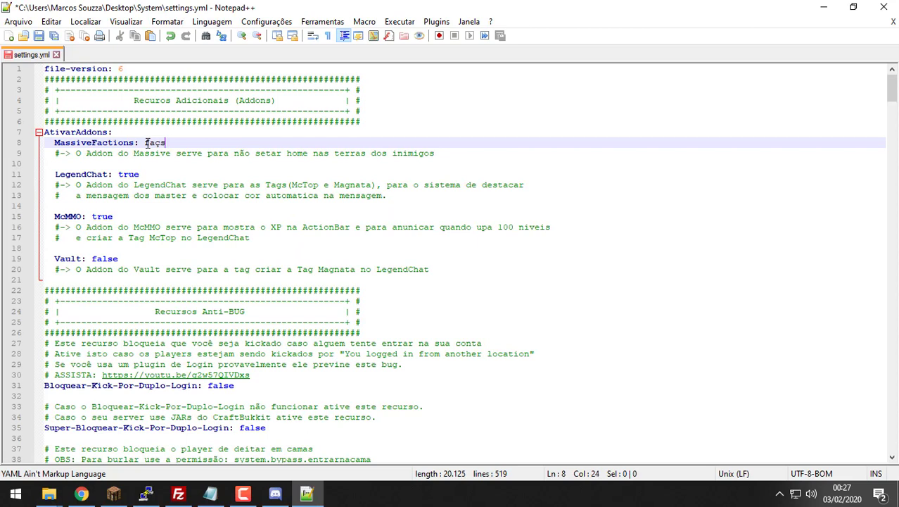
key(BackSpace)
key(BackSpace)
text(lse)
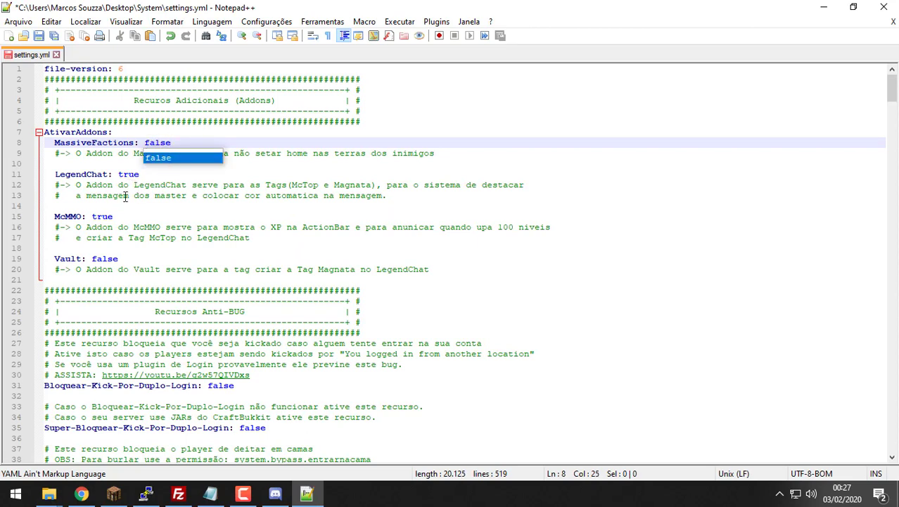
double_click(104, 217)
text(fals)
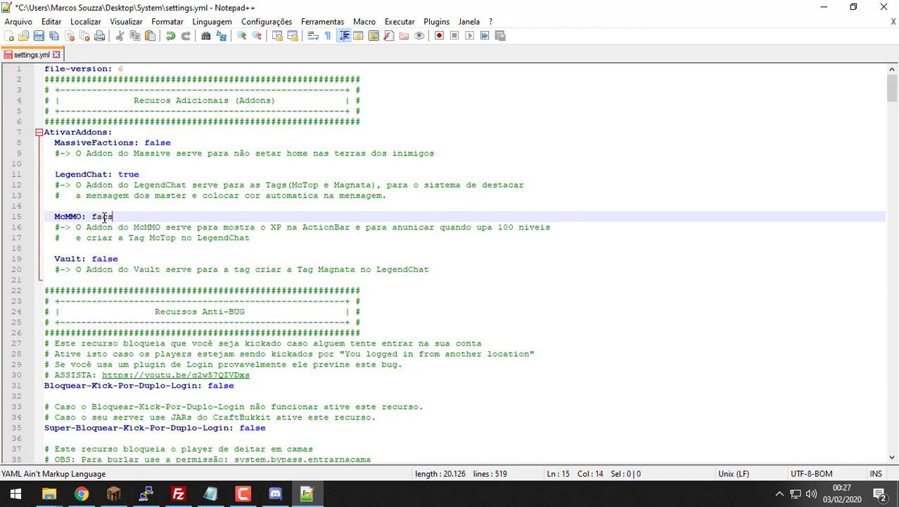
key(BackSpace)
key(BackSpace)
text(lse)
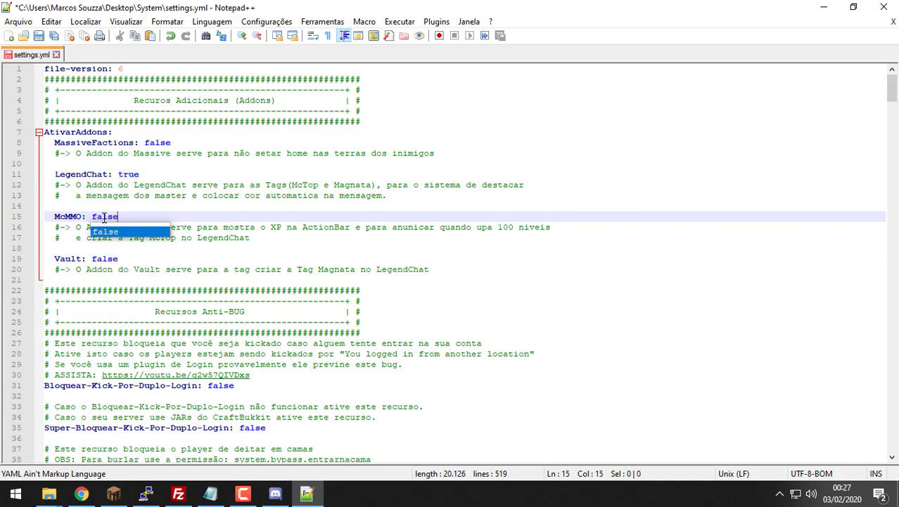
click(234, 258)
scroll(233, 258, down, 2)
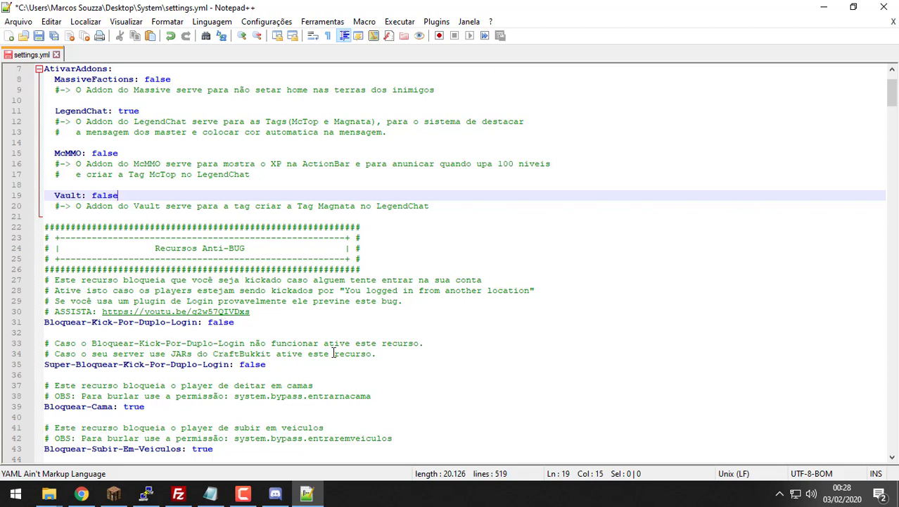
Step: Change Bloquear-NameTag (line 47) and Bloquear-Mobs-De-Pegarem-Itens-Do-Chao (line 50) from false to true
scroll(330, 350, down, 2)
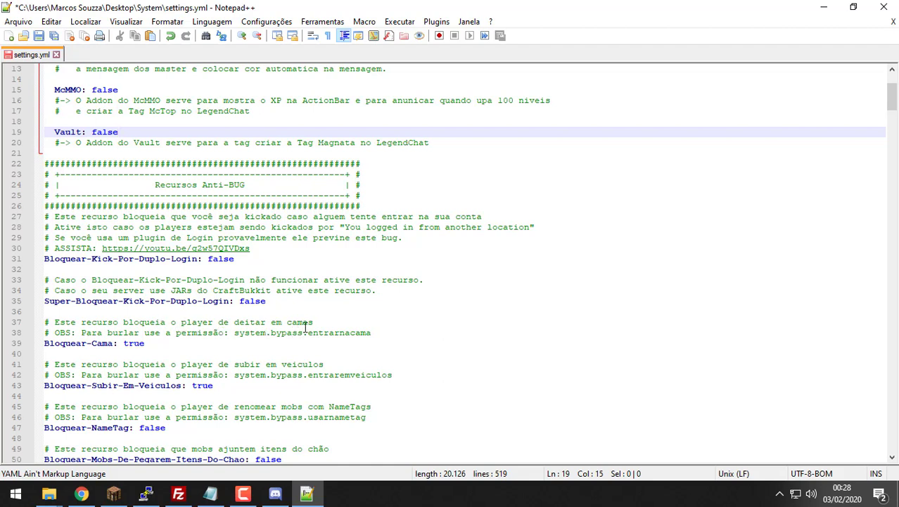
scroll(91, 312, down, 1)
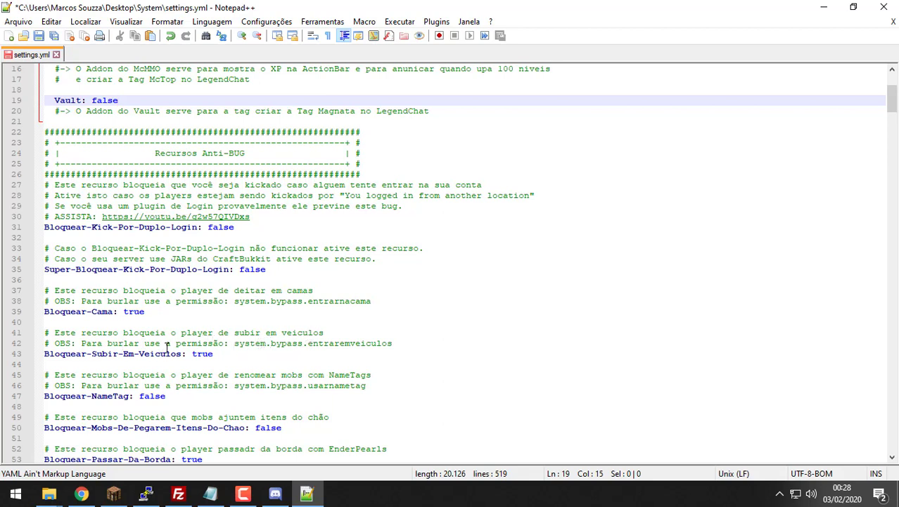
click(409, 354)
scroll(245, 355, down, 2)
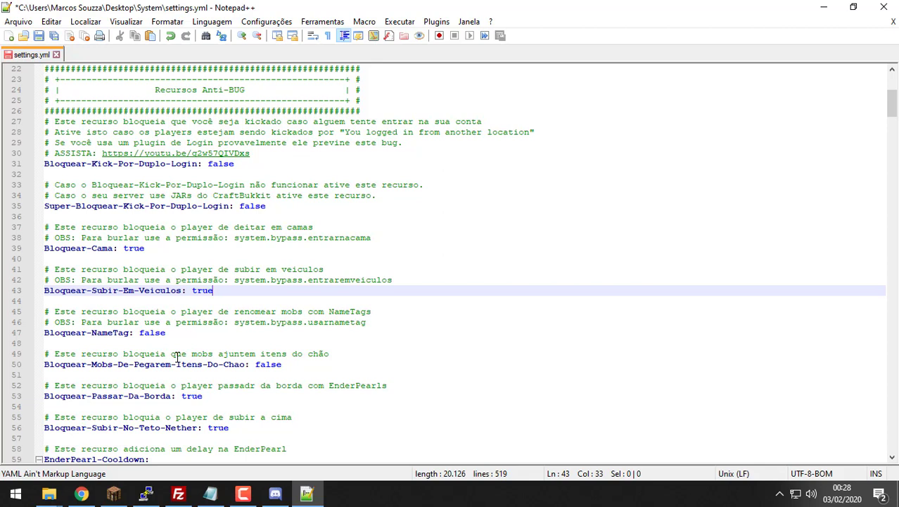
double_click(150, 333)
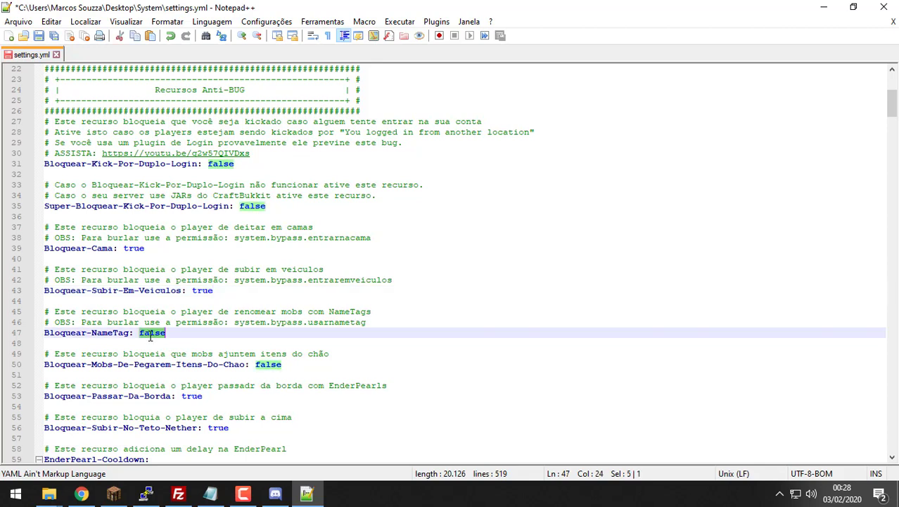
text(true)
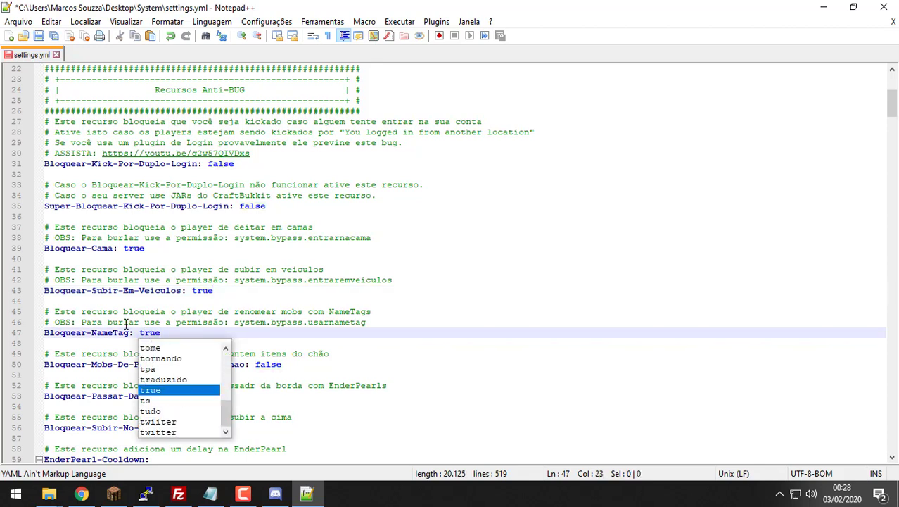
scroll(126, 322, down, 1)
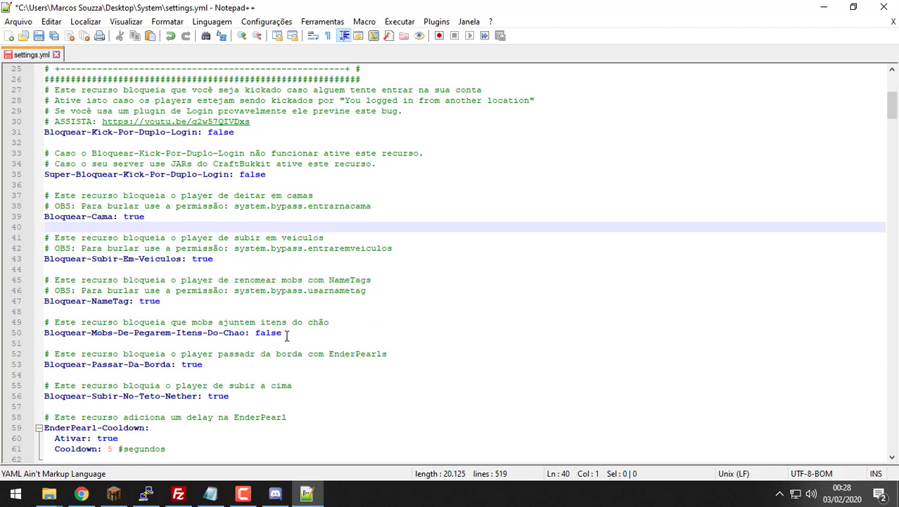
double_click(270, 333)
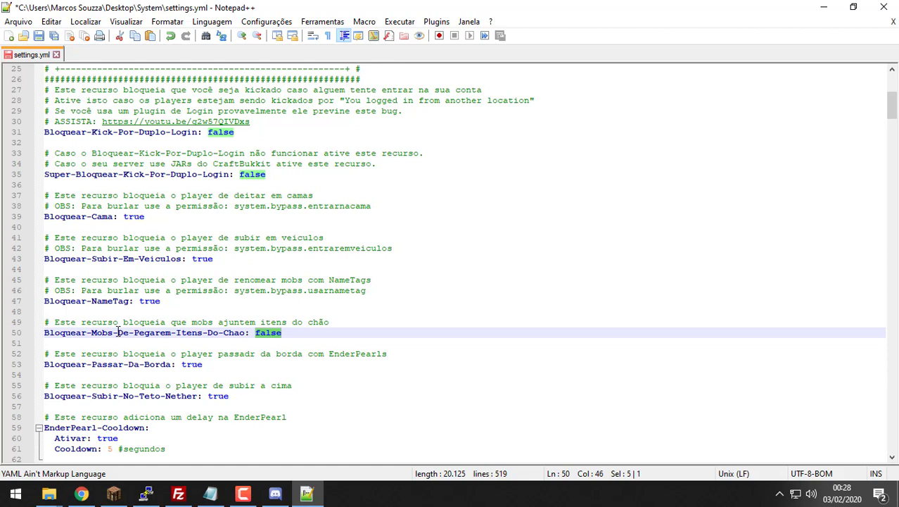
text(true)
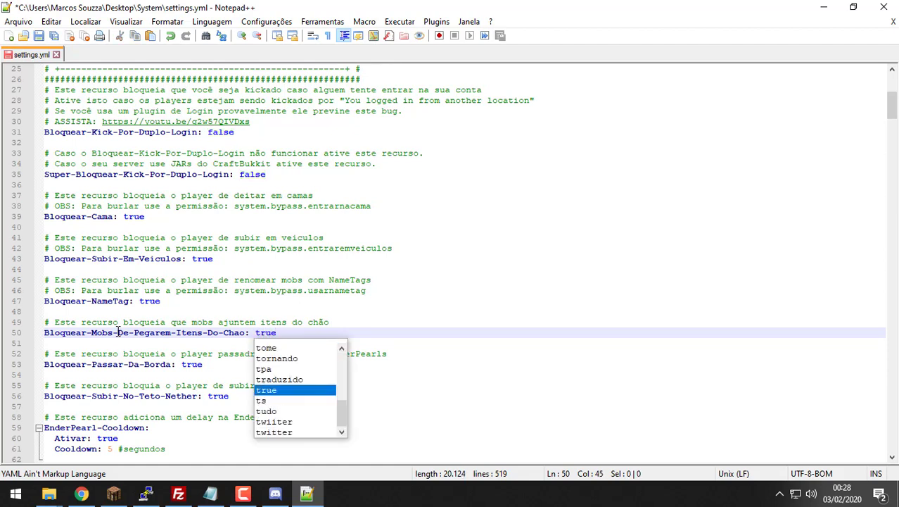
click(190, 316)
scroll(189, 317, down, 1)
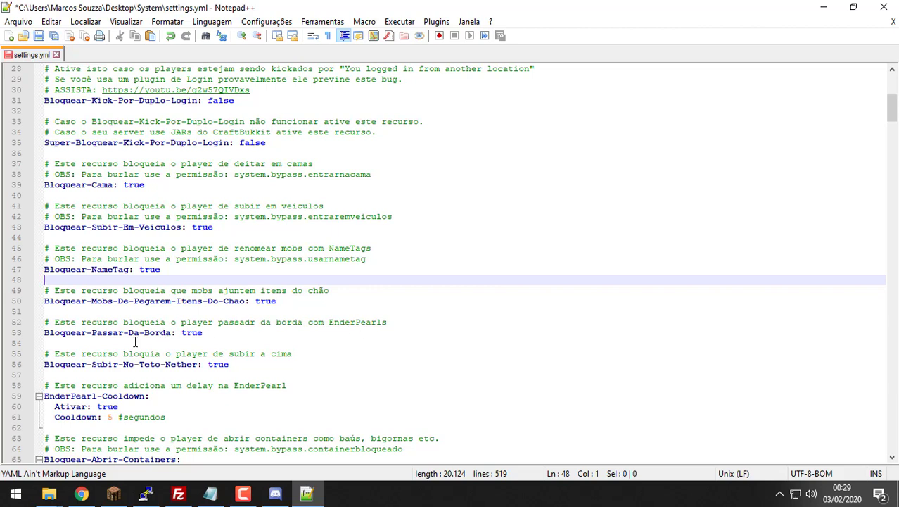
scroll(136, 341, down, 1)
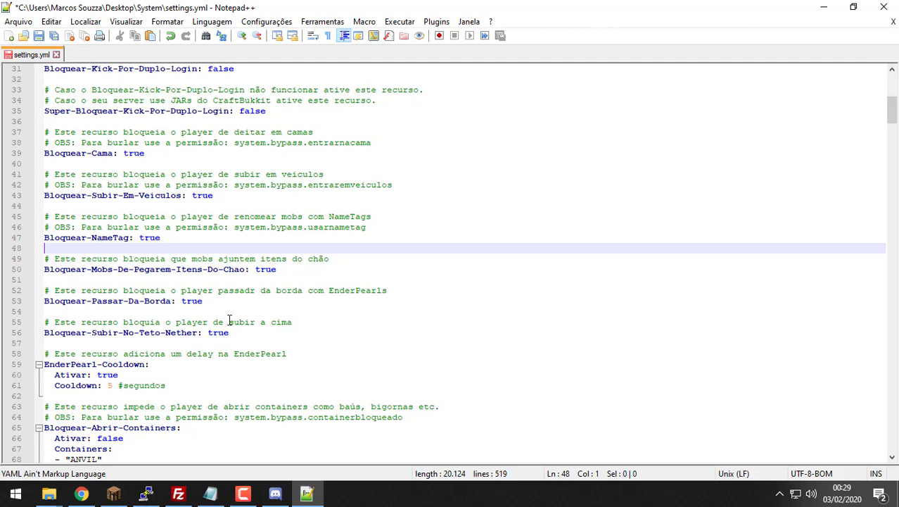
scroll(228, 320, down, 1)
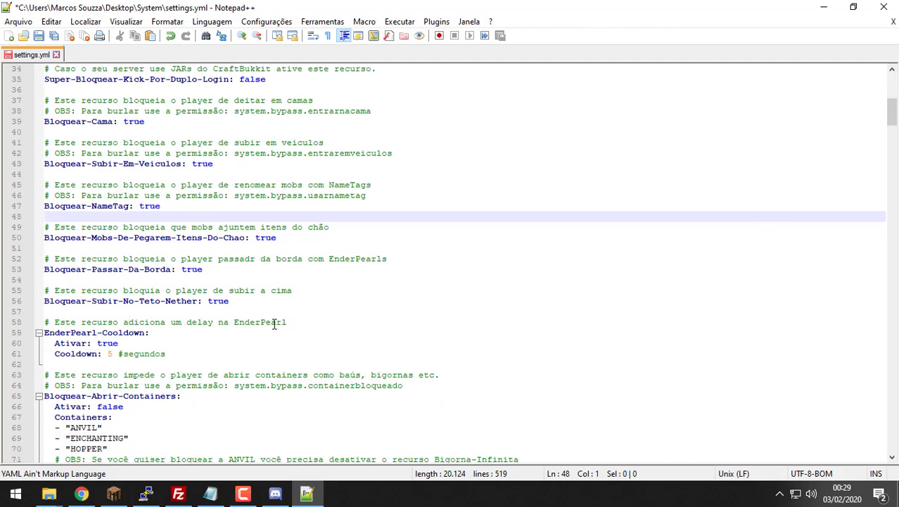
scroll(278, 324, down, 1)
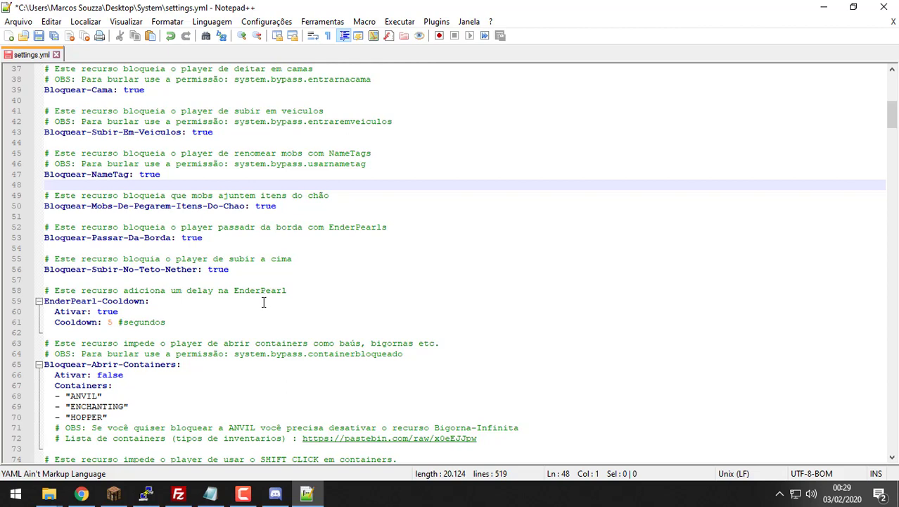
Step: Change the EnderPearl-Cooldown value on line 61 from 5 to 500
click(111, 322)
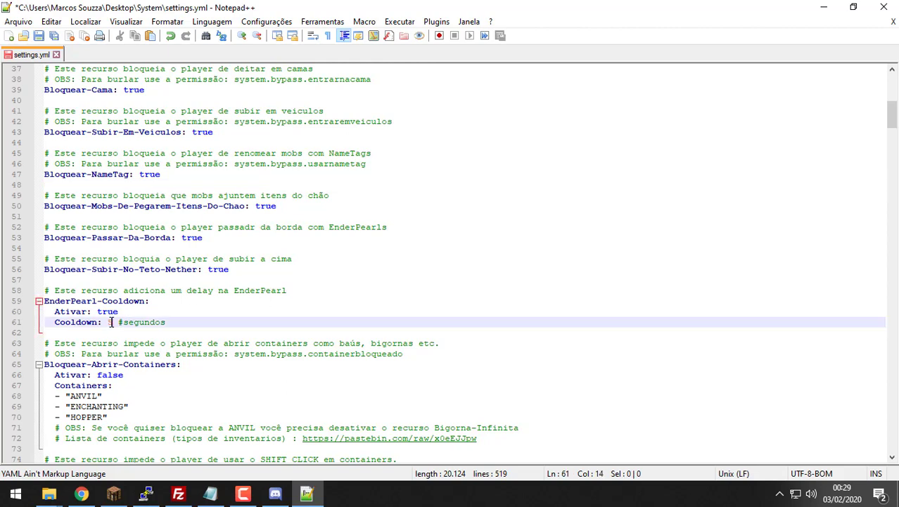
key(BackSpace)
text(500)
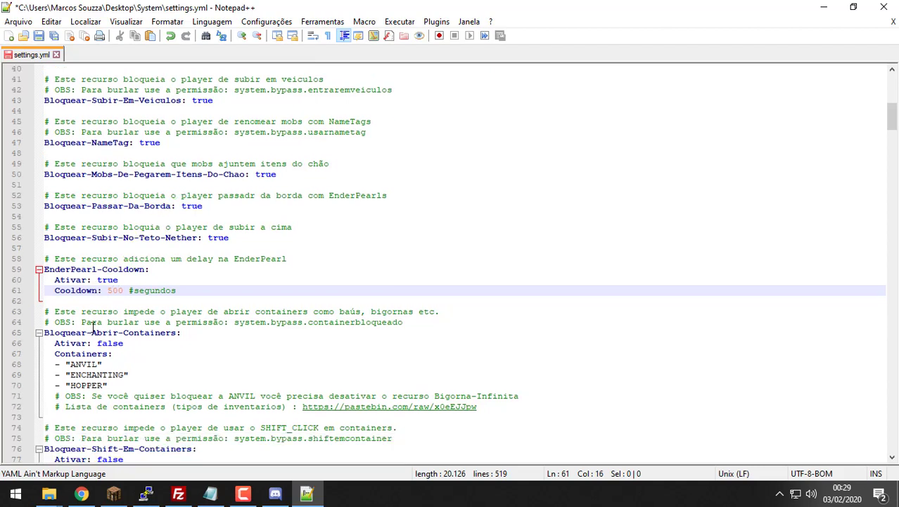
scroll(97, 334, down, 1)
scroll(150, 342, down, 4)
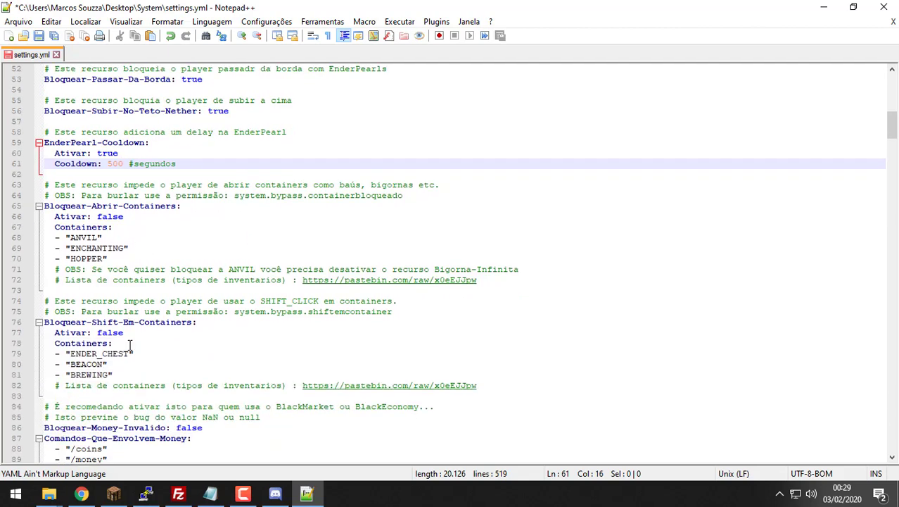
scroll(131, 345, down, 5)
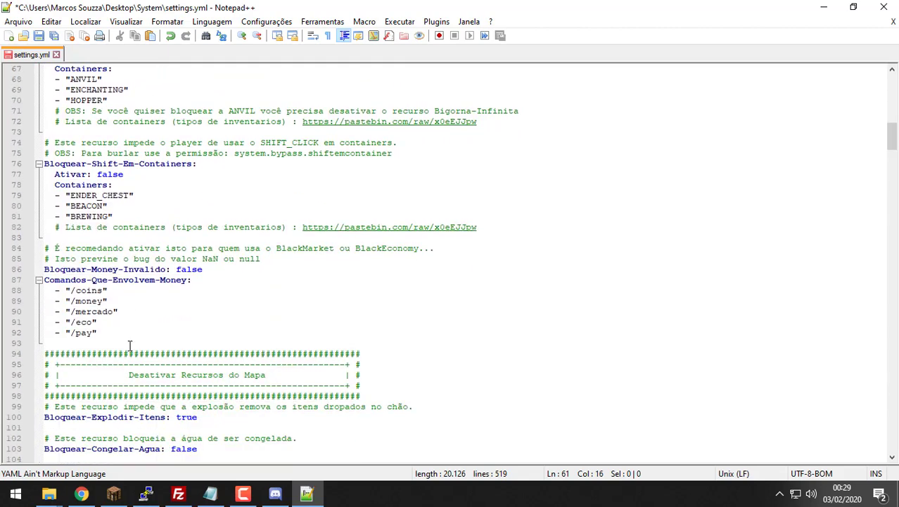
drag(175, 324, 76, 176)
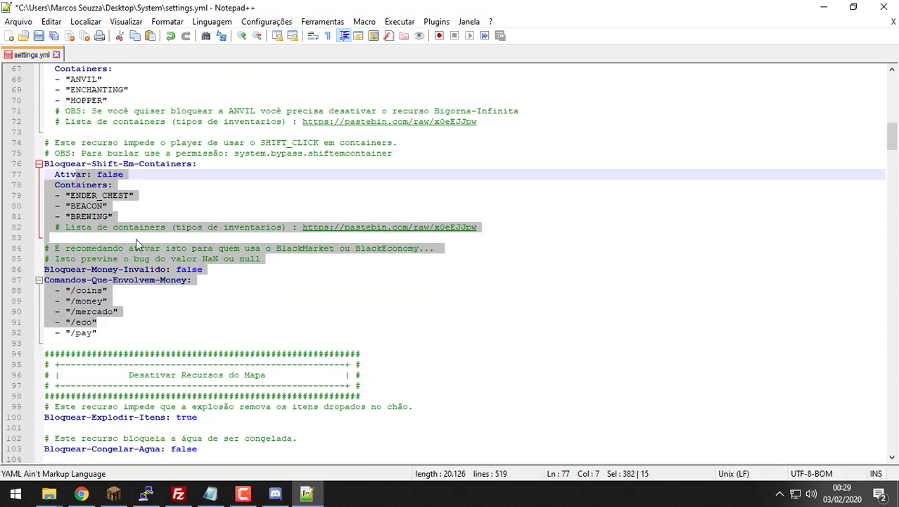
click(271, 281)
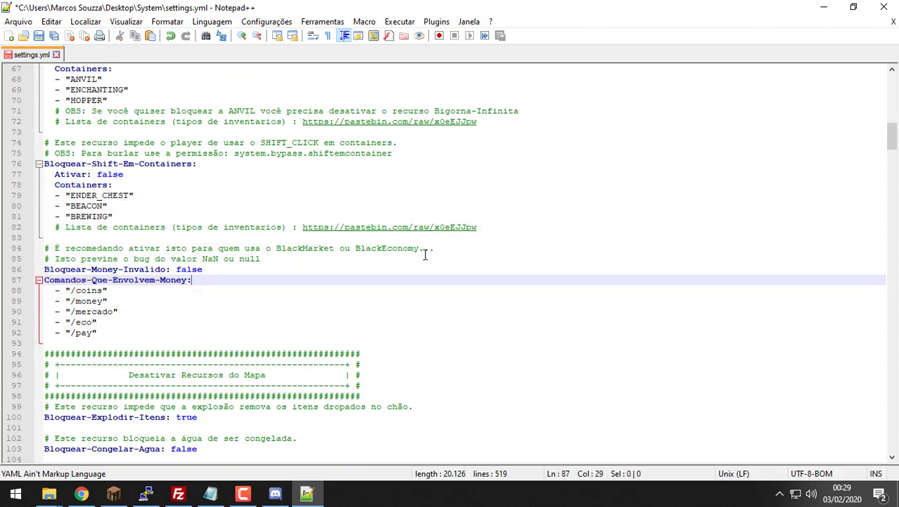
drag(425, 258, 308, 250)
scroll(307, 251, down, 3)
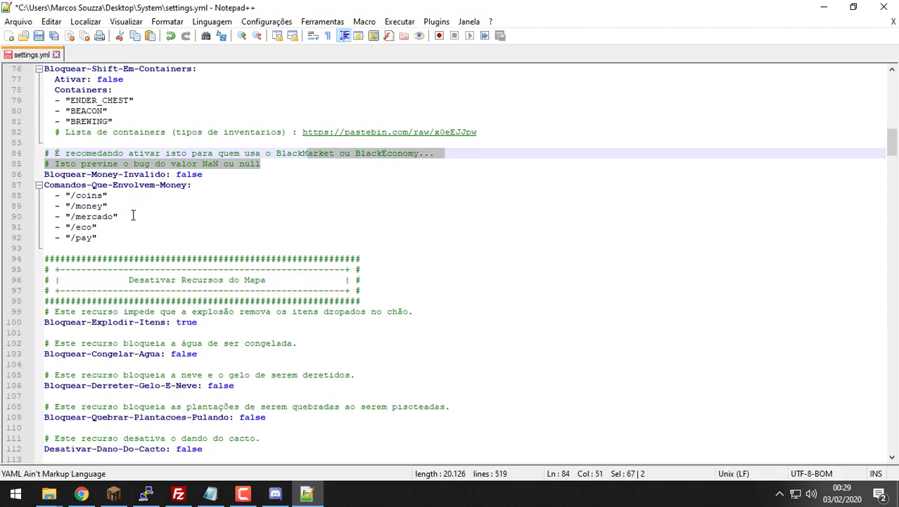
scroll(215, 187, up, 1)
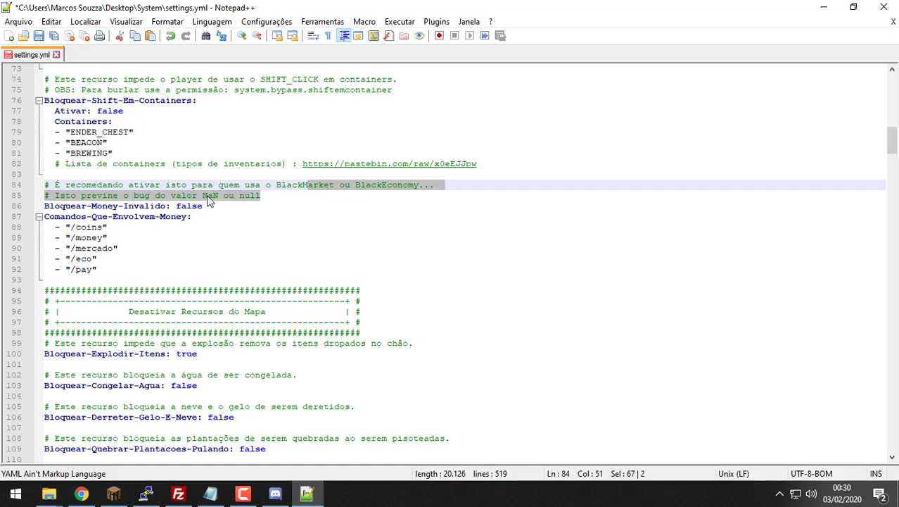
double_click(210, 196)
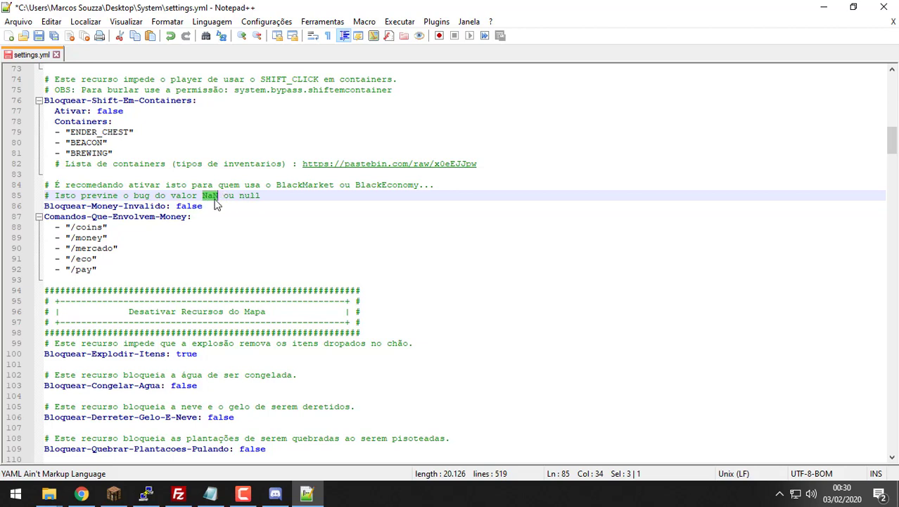
key(alt+Tab)
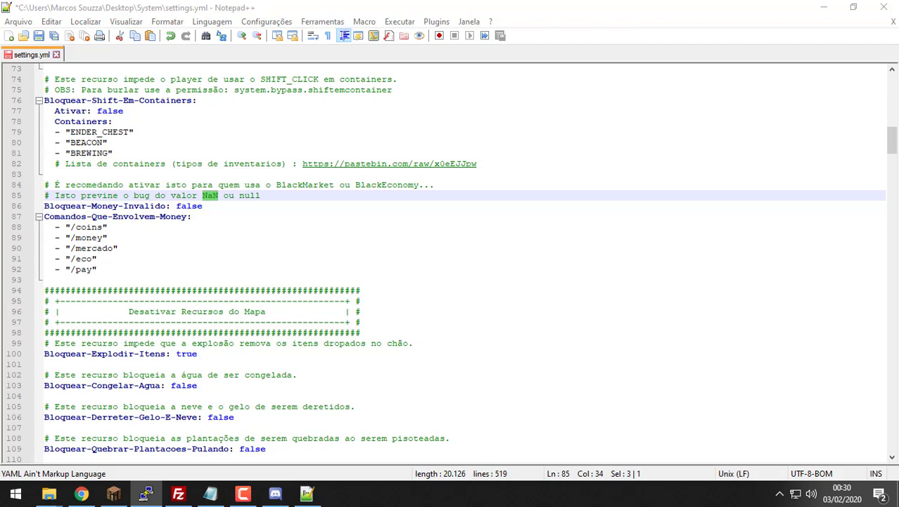
double_click(249, 194)
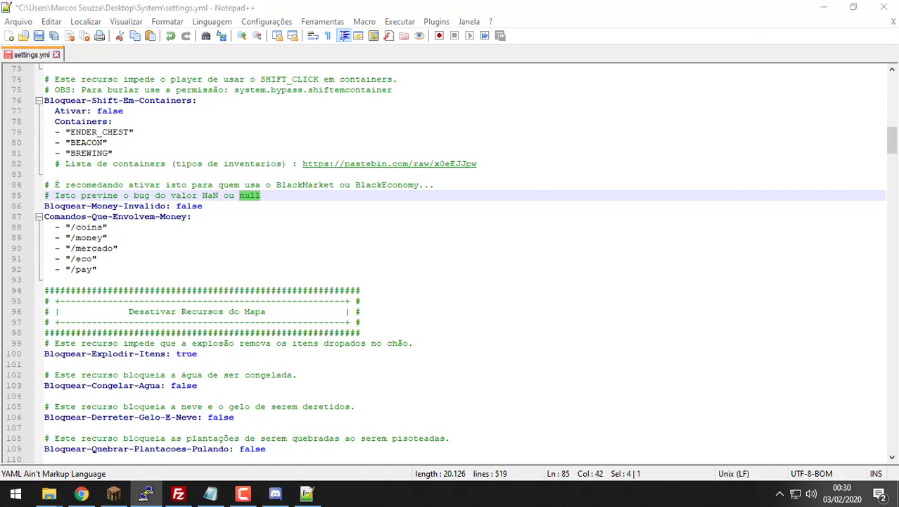
scroll(169, 239, down, 1)
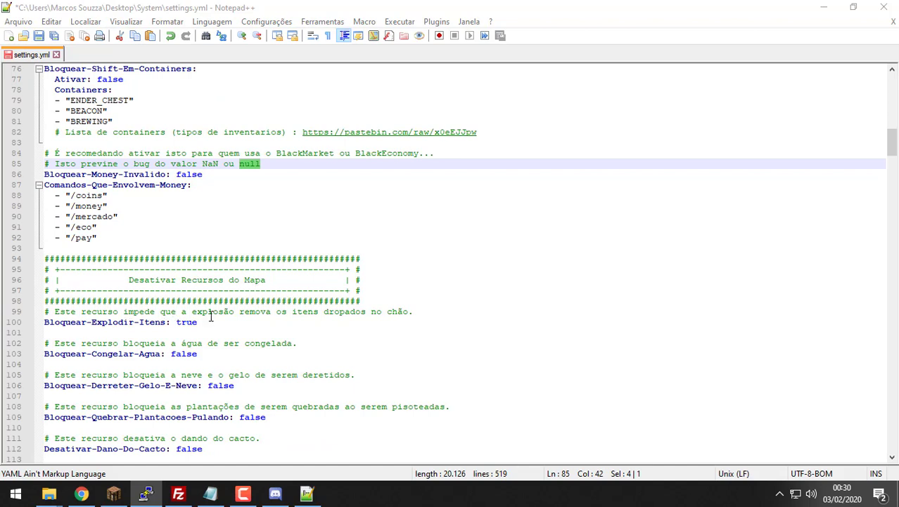
scroll(395, 322, down, 1)
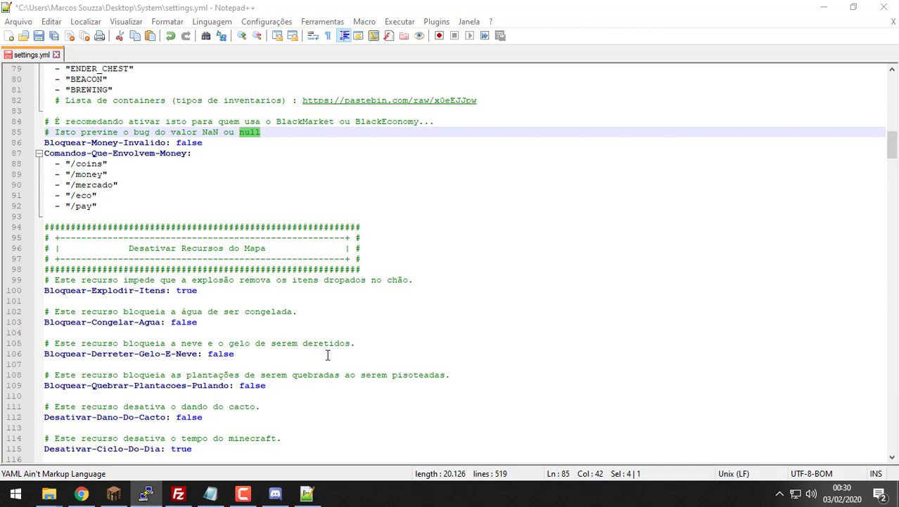
scroll(337, 353, down, 5)
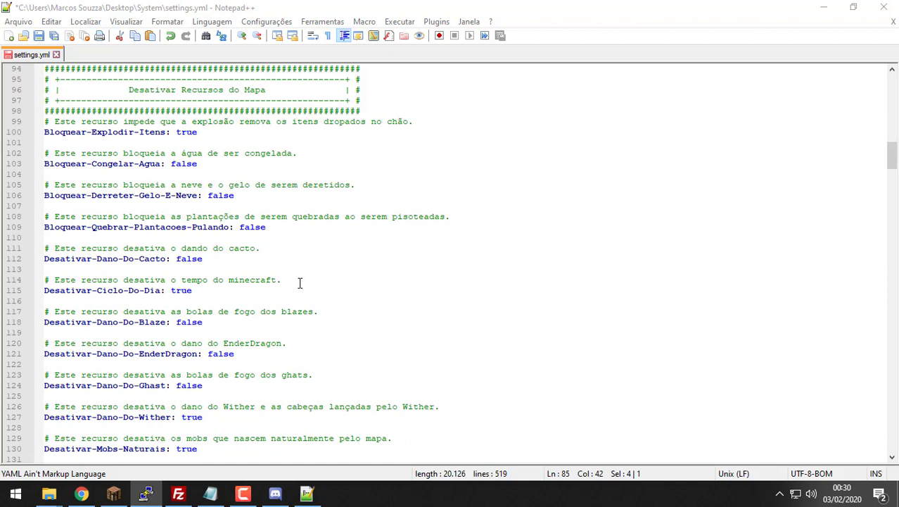
Step: Switch Desativar-Dano-Do-Blaze, -EnderDragon and -Ghast from false to true on lines 118, 121, 124
double_click(194, 321)
text(true)
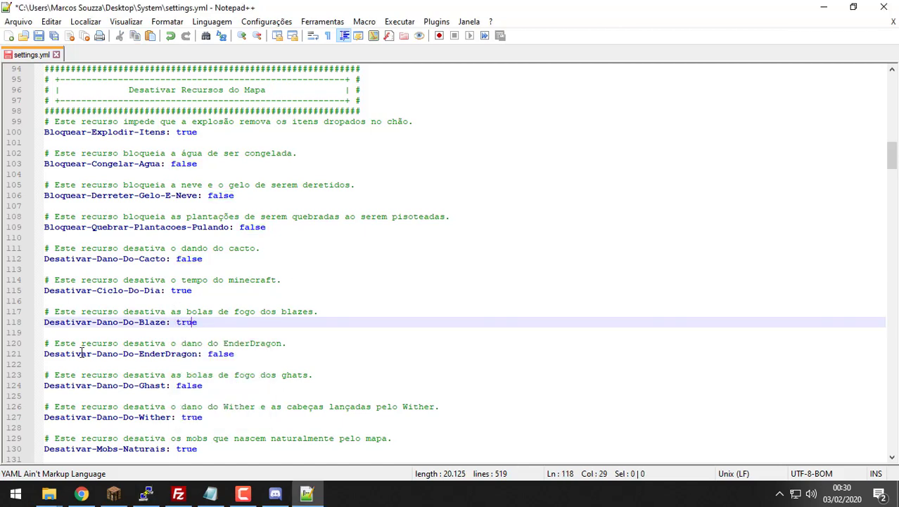
double_click(220, 354)
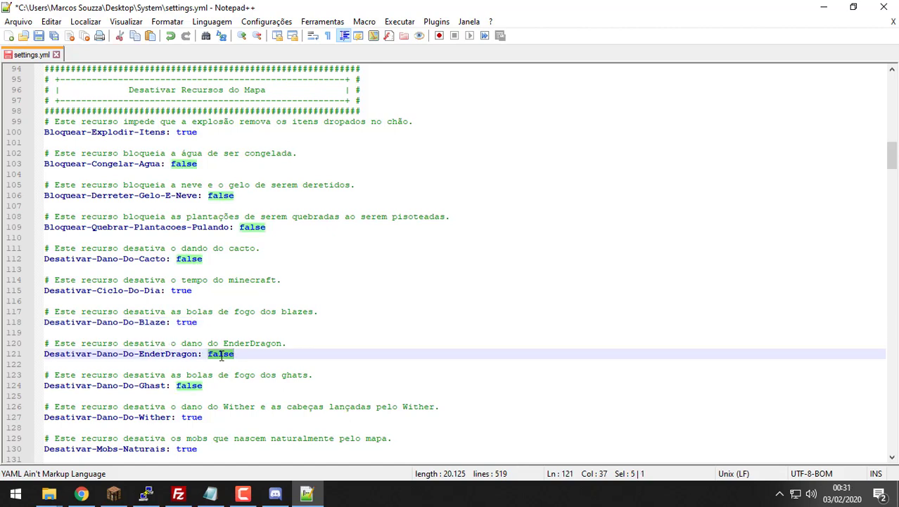
text(true)
key(Left)
key(Left)
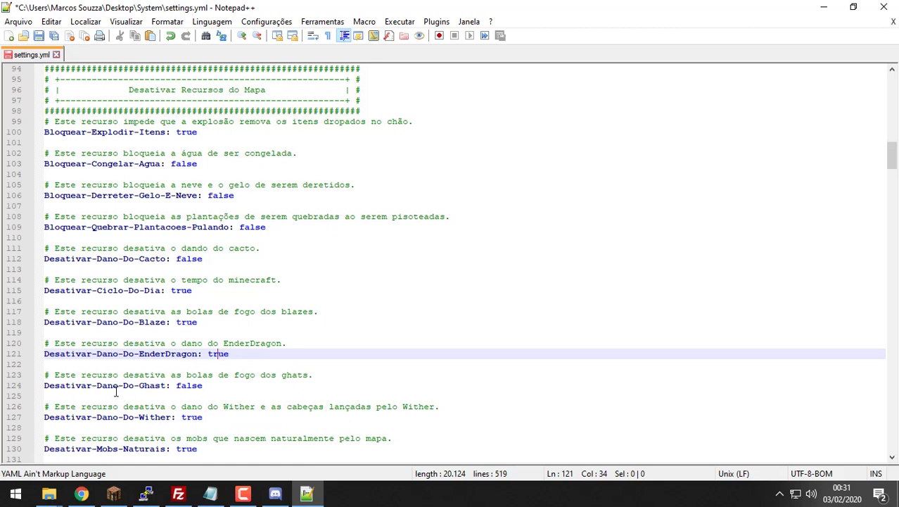
double_click(190, 386)
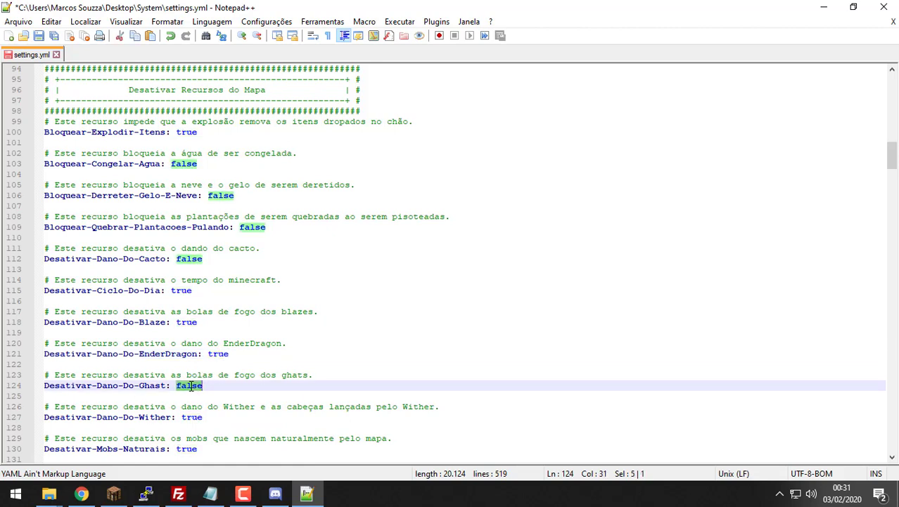
text(true)
scroll(211, 387, down, 3)
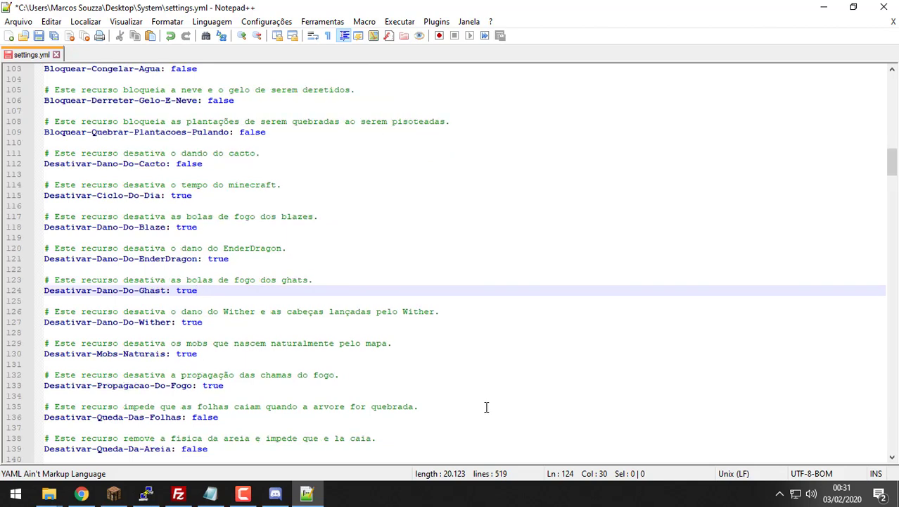
drag(486, 407, 173, 190)
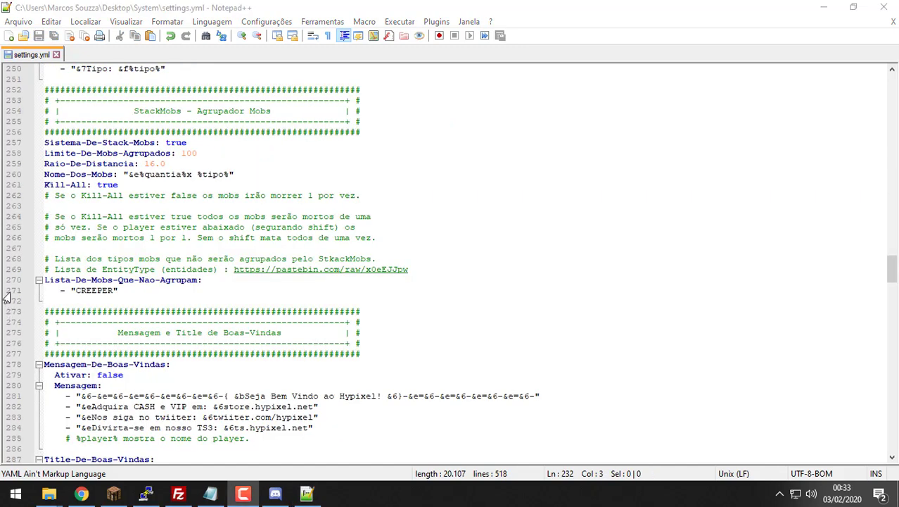
Step: Change the welcome title's Ativar value from true to false
scroll(148, 131, down, 1)
scroll(148, 134, up, 2)
scroll(148, 134, down, 5)
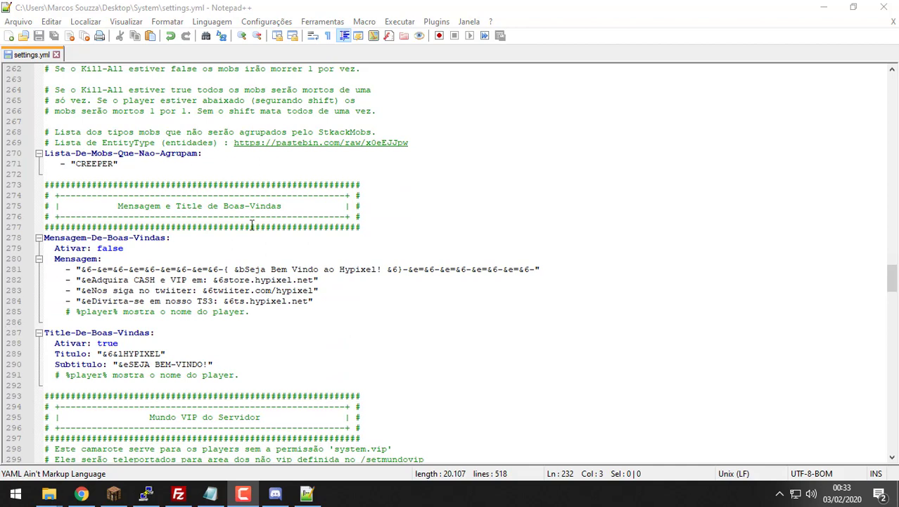
drag(294, 213, 183, 209)
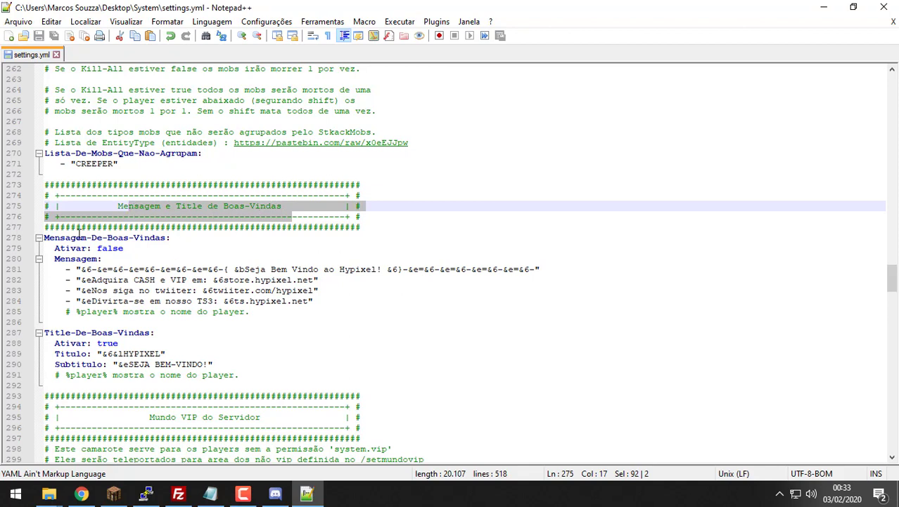
drag(391, 321, 188, 264)
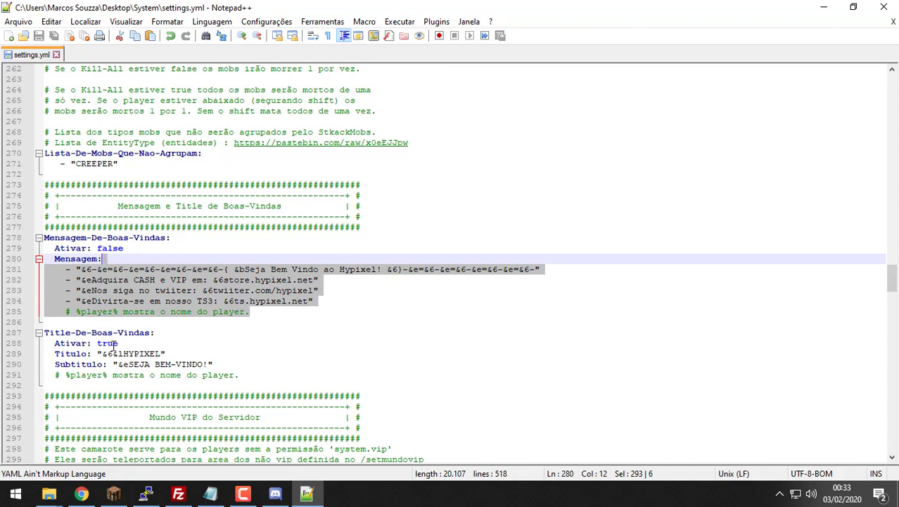
double_click(113, 343)
text(false)
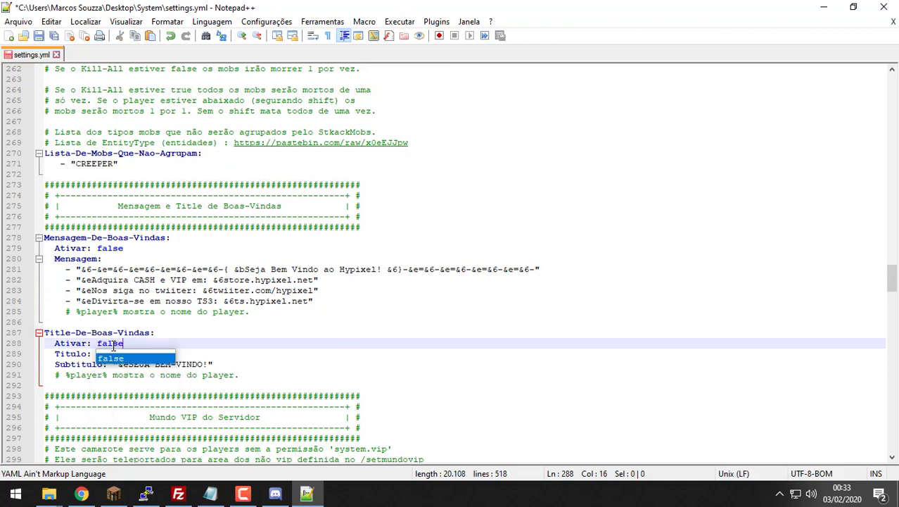
click(453, 321)
Step: Set the Motd Ativar value to false and save settings.yml
scroll(453, 318, down, 6)
scroll(155, 261, down, 3)
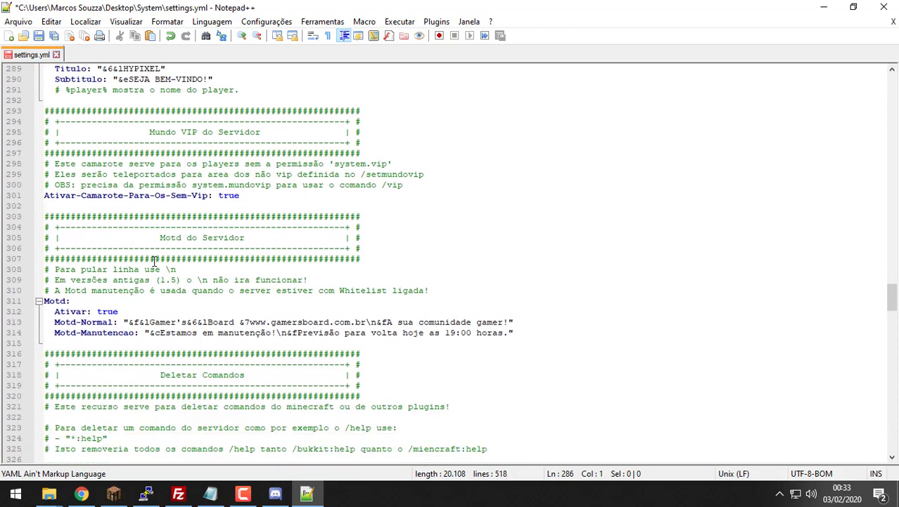
double_click(112, 312)
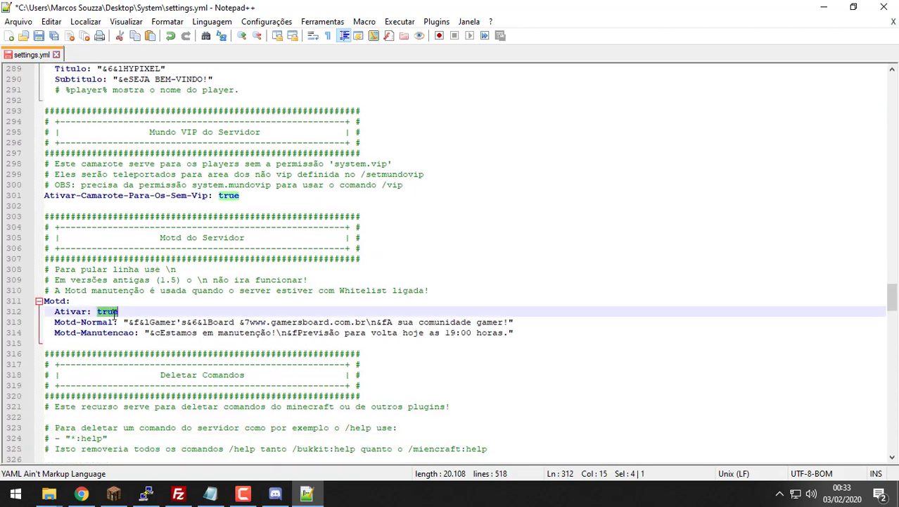
text(false)
key(ctrl+s)
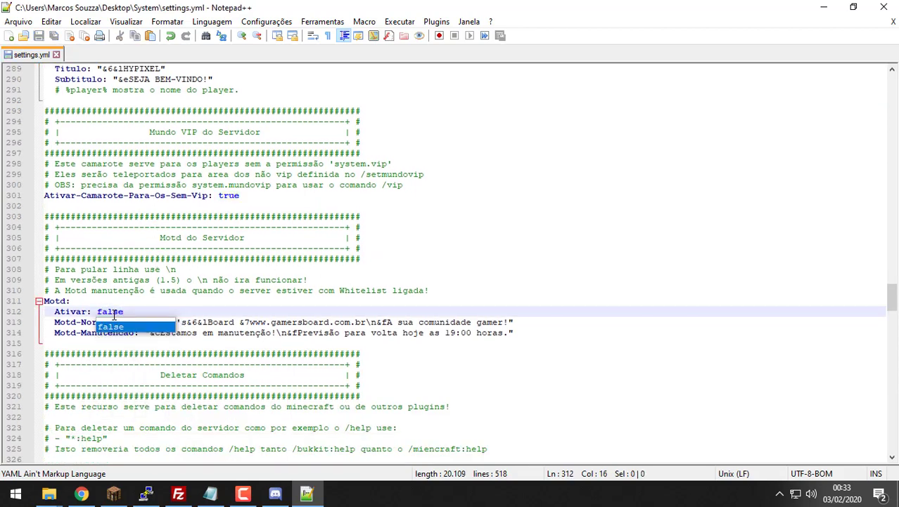
drag(514, 333, 92, 321)
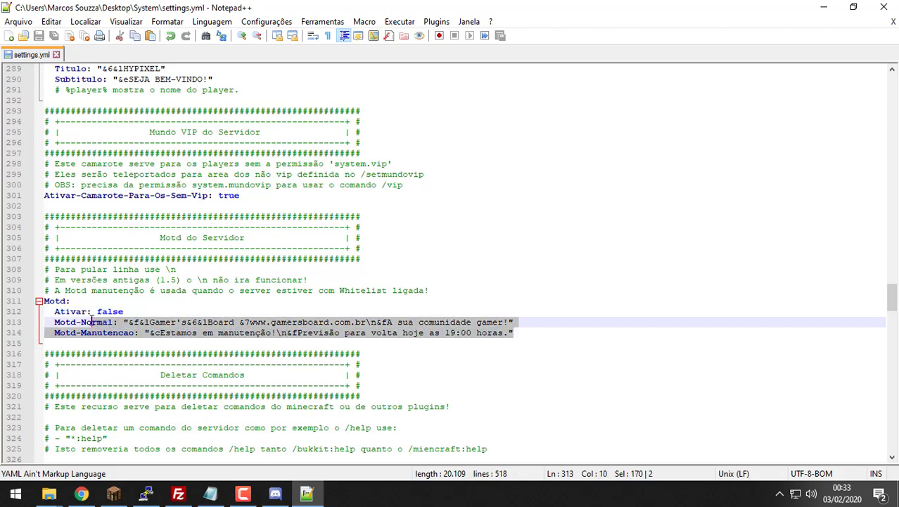
scroll(92, 321, down, 8)
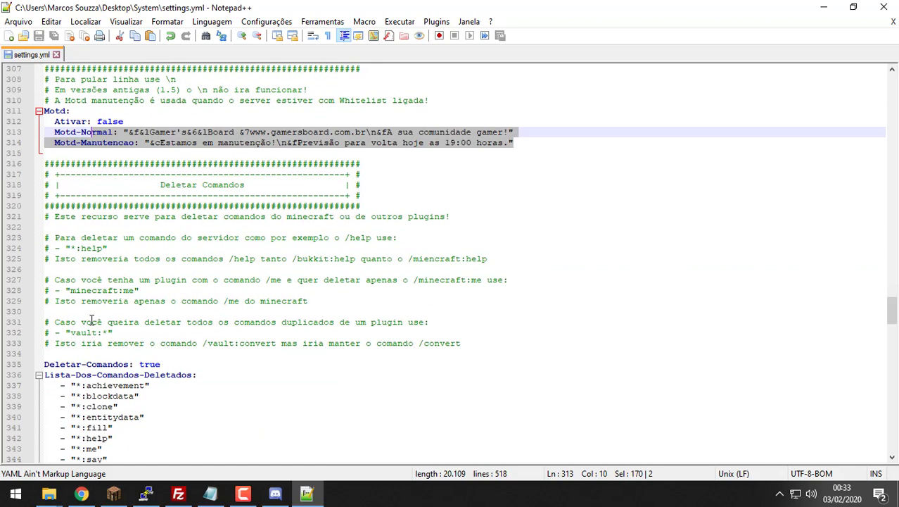
Step: Switch Bloquear-Nicks-Improprios from false to true, save settings.yml and close its tab
scroll(151, 309, down, 13)
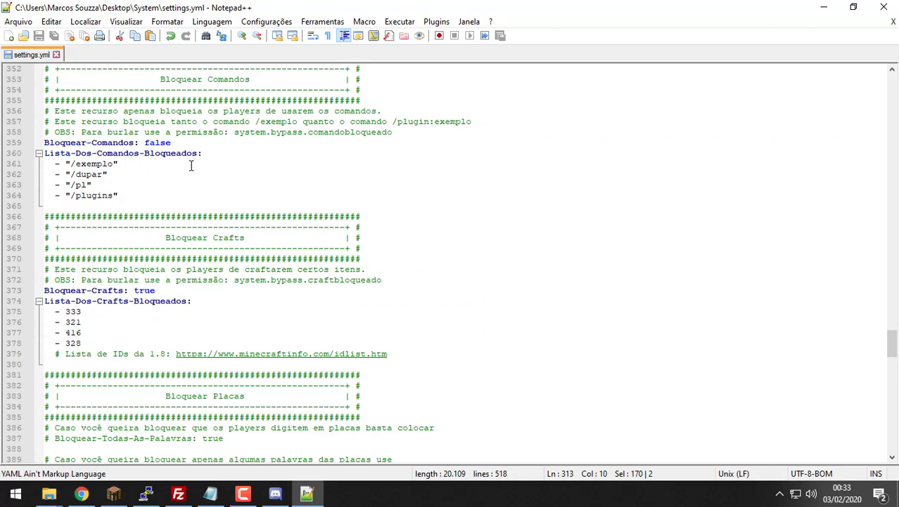
scroll(127, 181, down, 6)
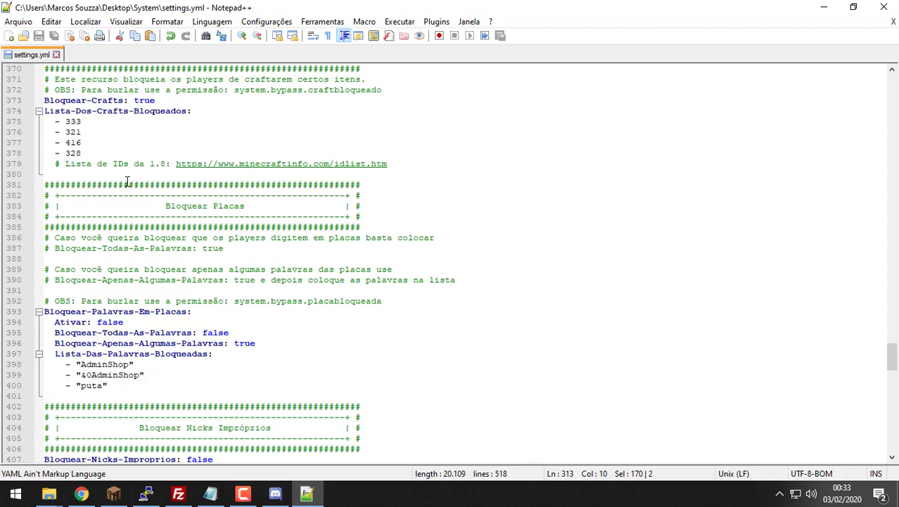
scroll(126, 182, down, 7)
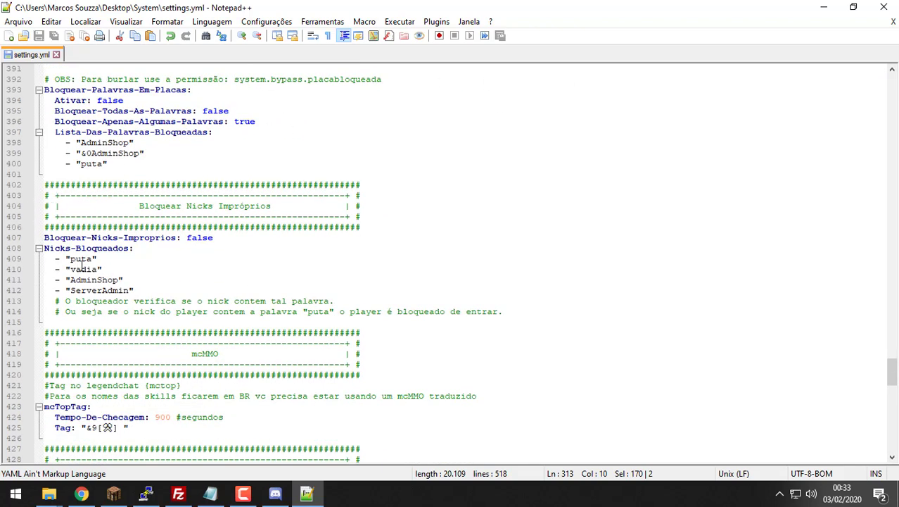
drag(124, 279, 55, 247)
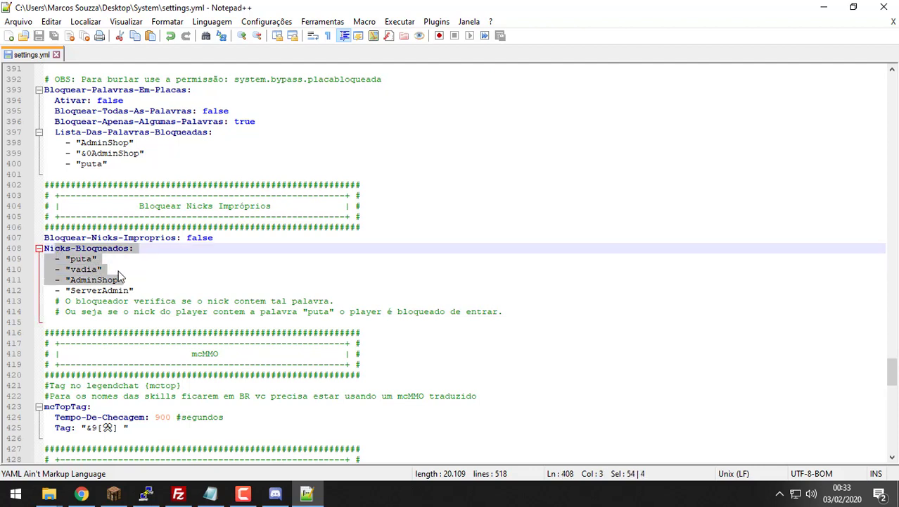
drag(146, 291, 44, 258)
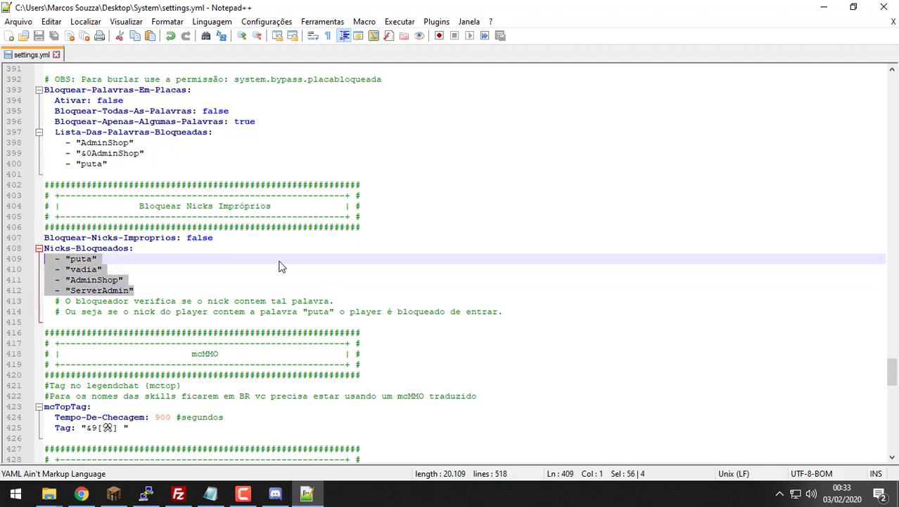
double_click(199, 238)
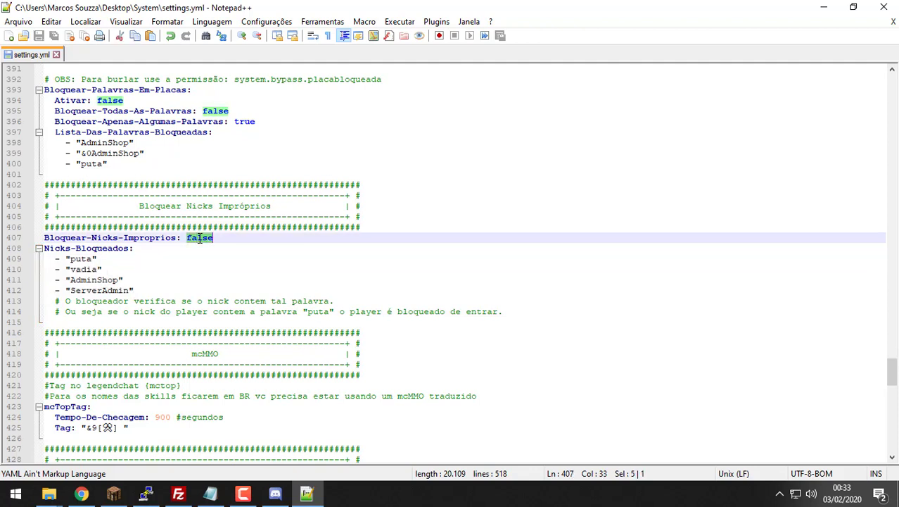
text(true)
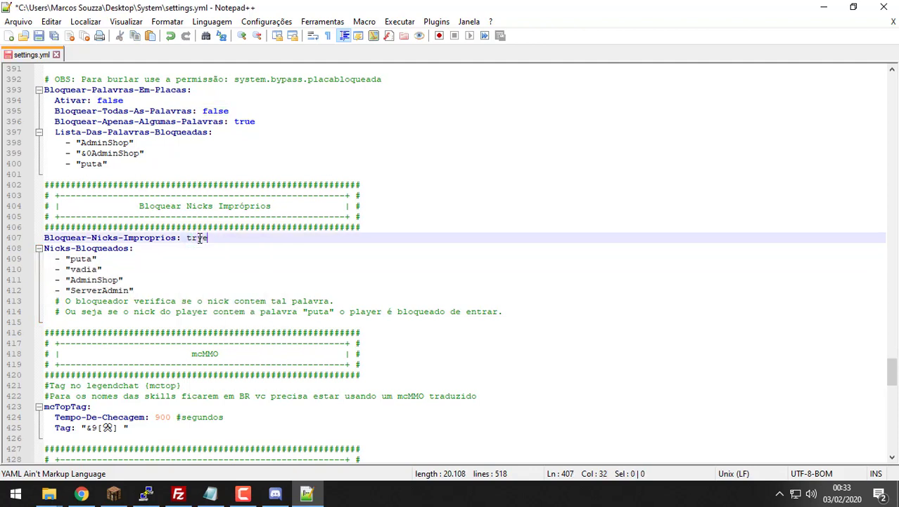
key(BackSpace)
text(e)
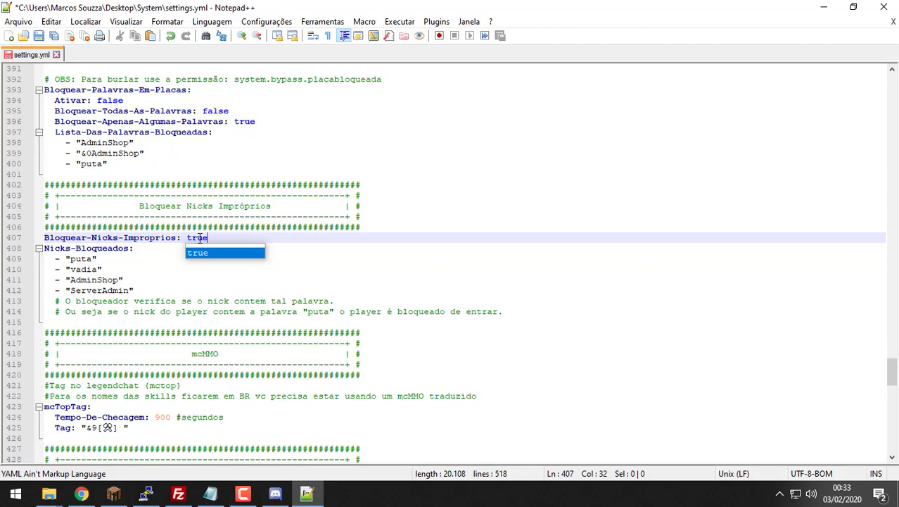
click(517, 296)
key(ctrl+s)
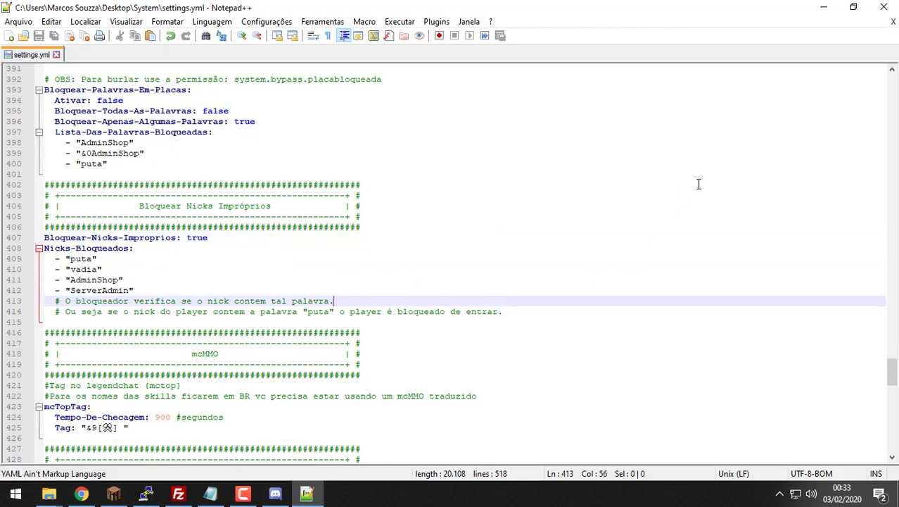
click(893, 22)
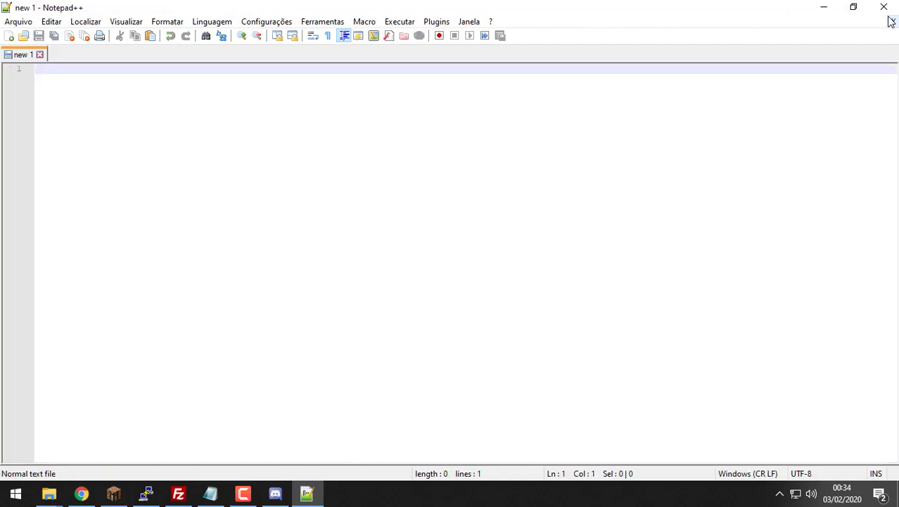
Step: Close Notepad++ and reopen the desktop System folder listing its eight items
click(884, 7)
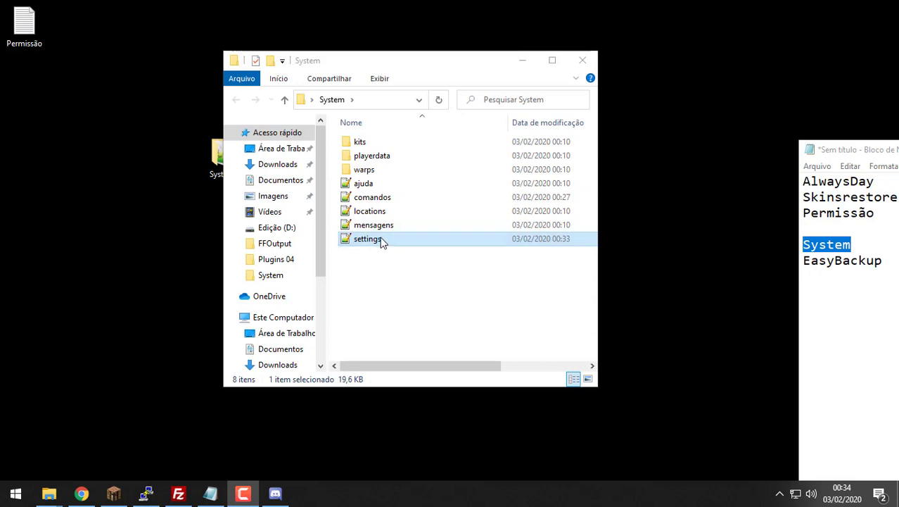
click(414, 243)
key(ctrl+a)
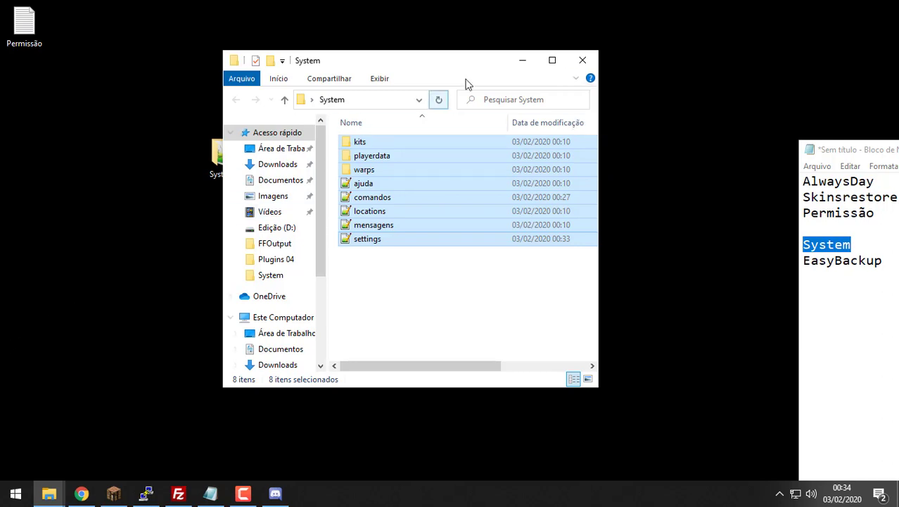
click(580, 61)
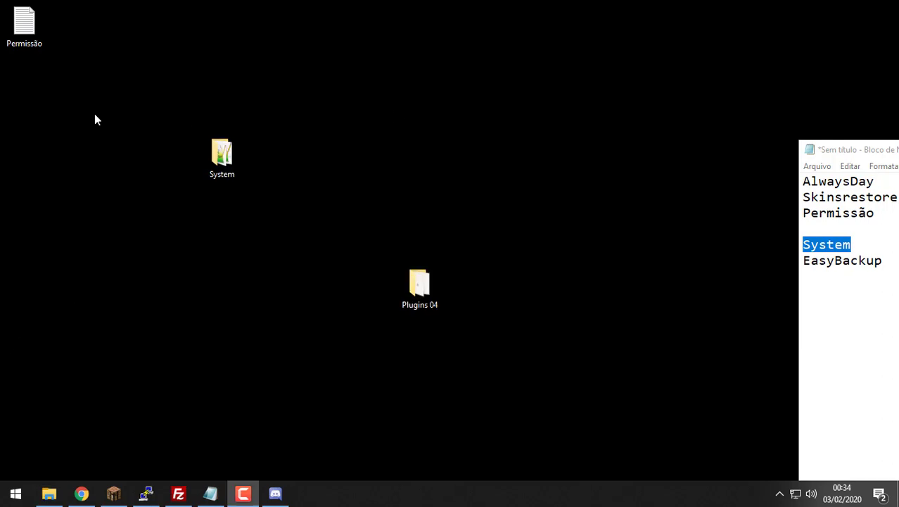
double_click(218, 158)
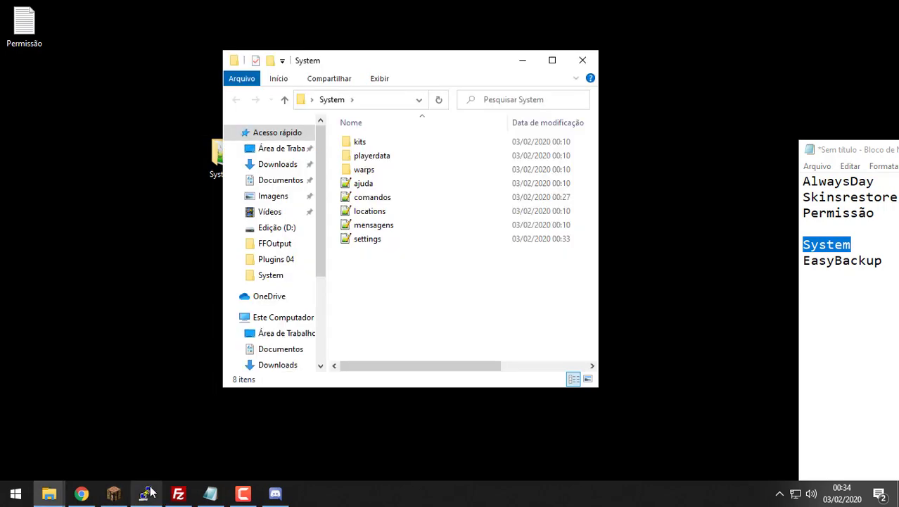
Step: Delete everything in the remote plugins/System folder and upload the eight local System items into it
click(178, 493)
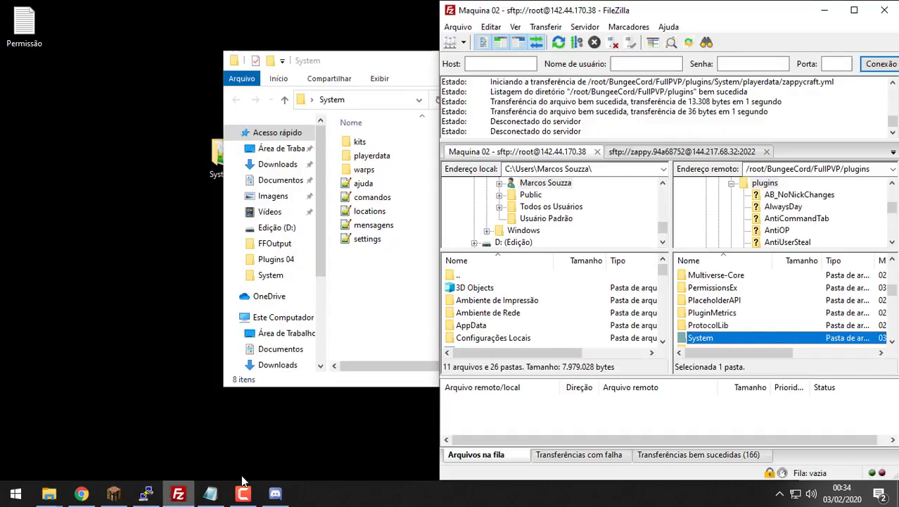
double_click(729, 339)
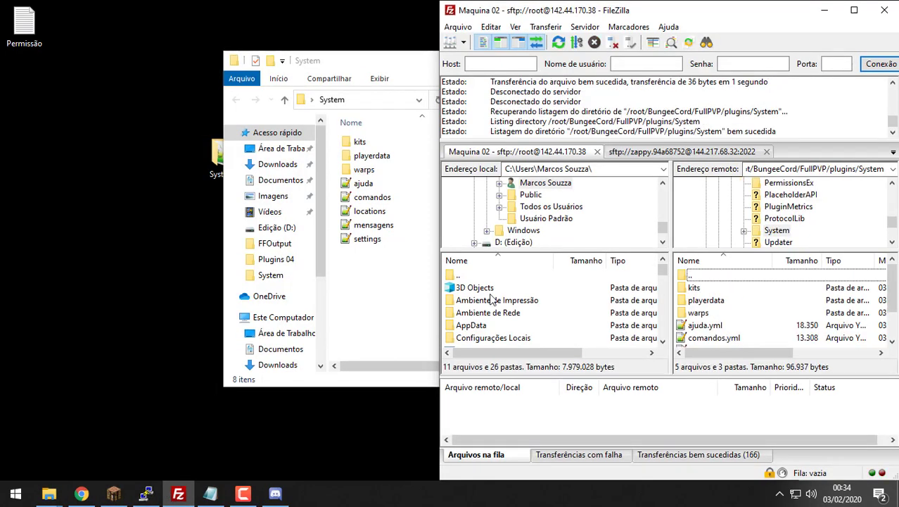
key(ctrl+a)
key(Delete)
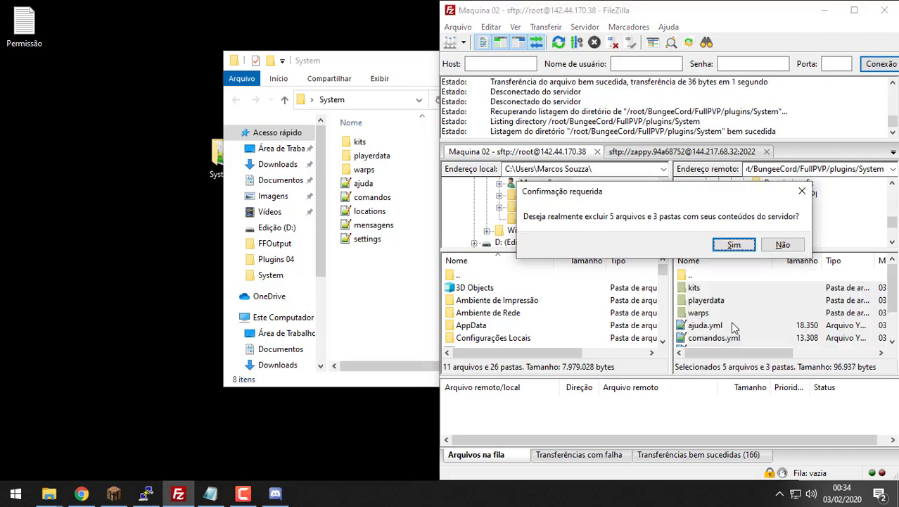
key(Return)
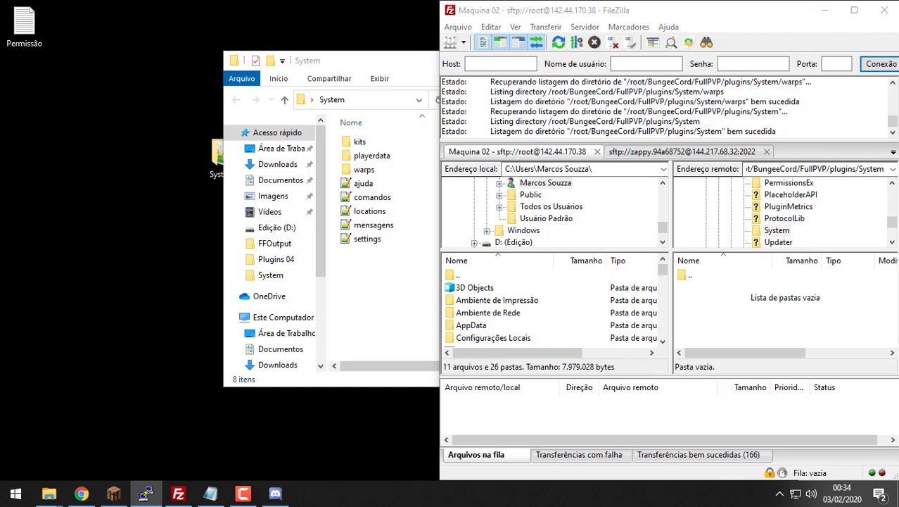
drag(359, 276, 349, 134)
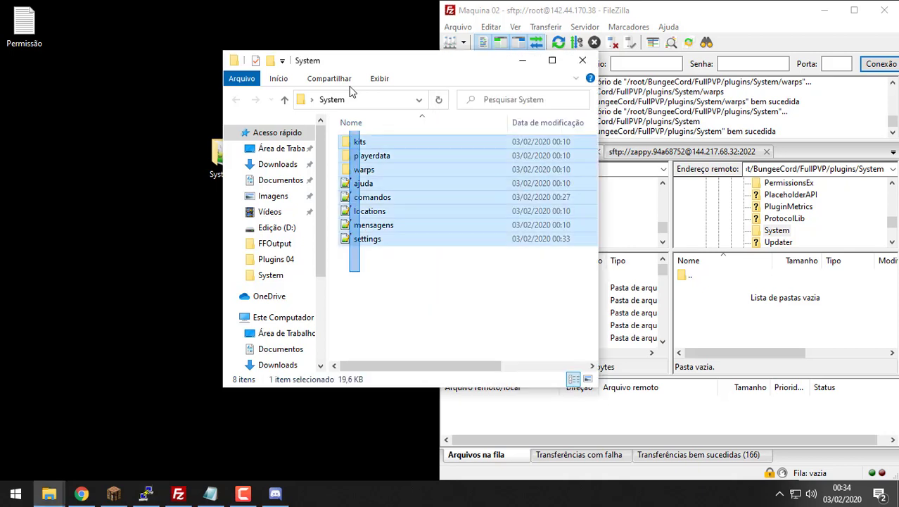
drag(394, 166, 722, 324)
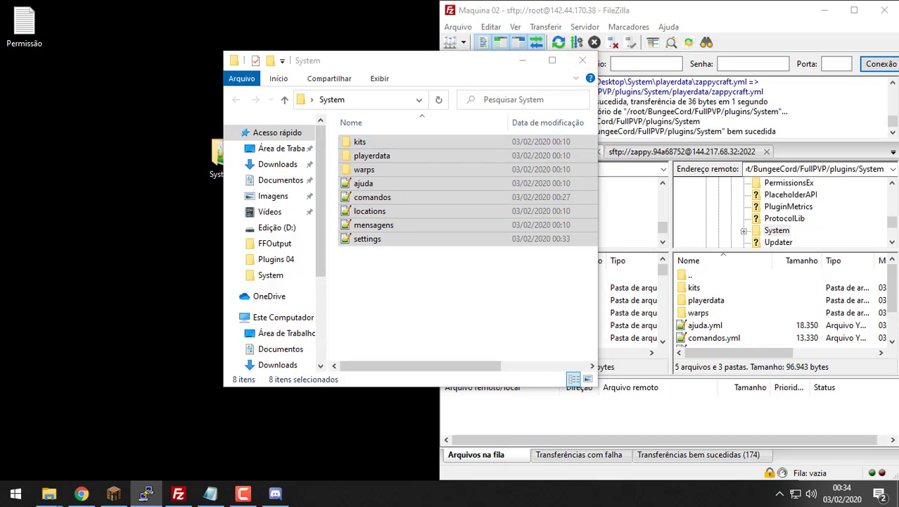
Step: Go up to the remote plugins folder and open the PermissionsEx folder
click(735, 301)
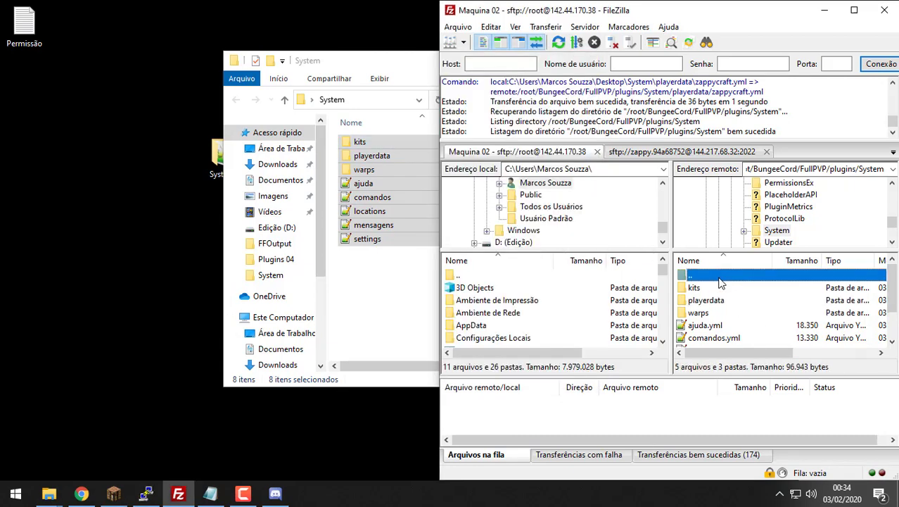
double_click(723, 279)
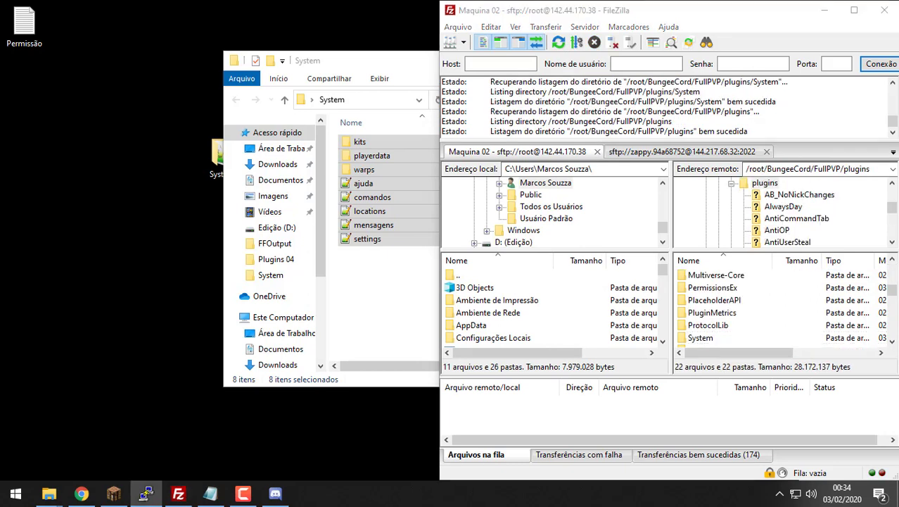
click(728, 301)
scroll(710, 301, up, 1)
scroll(710, 302, down, 2)
scroll(709, 301, up, 1)
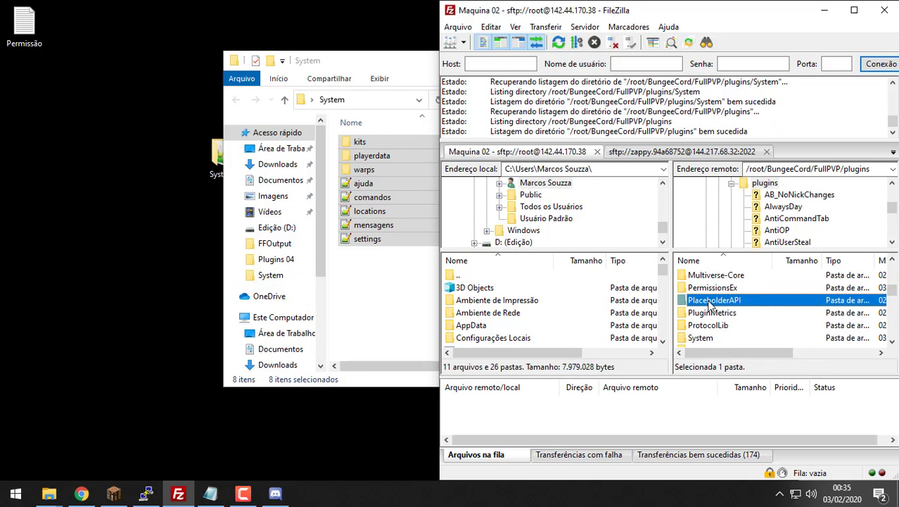
double_click(723, 288)
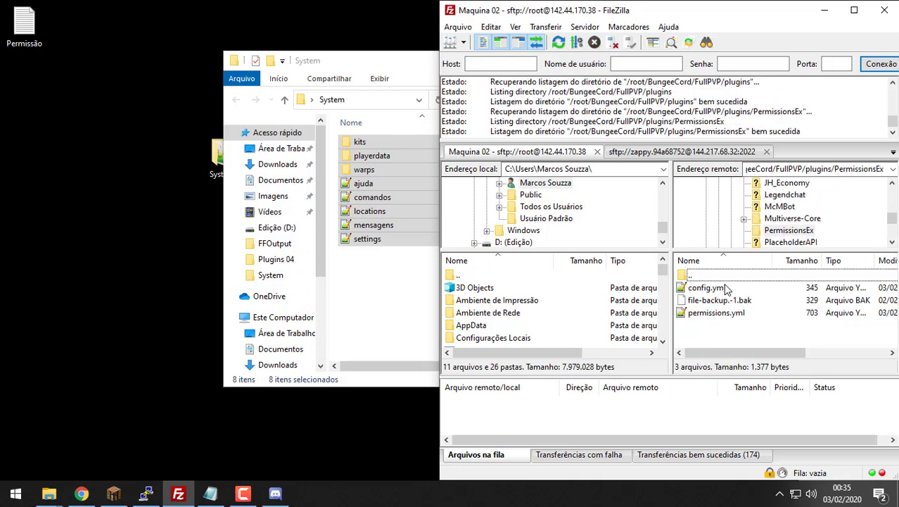
Step: Choose Ver/Editar on permissions.yml and confirm reopening the local copy
click(727, 313)
right_click(731, 311)
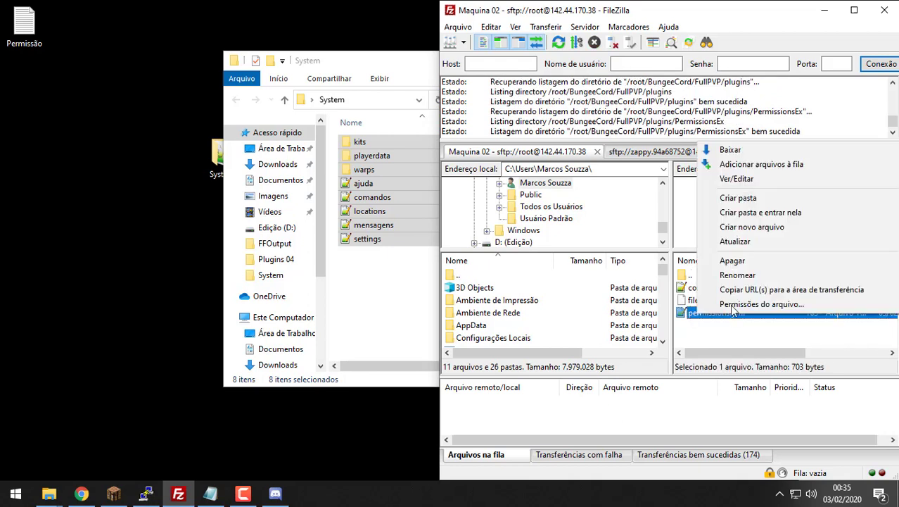
click(767, 183)
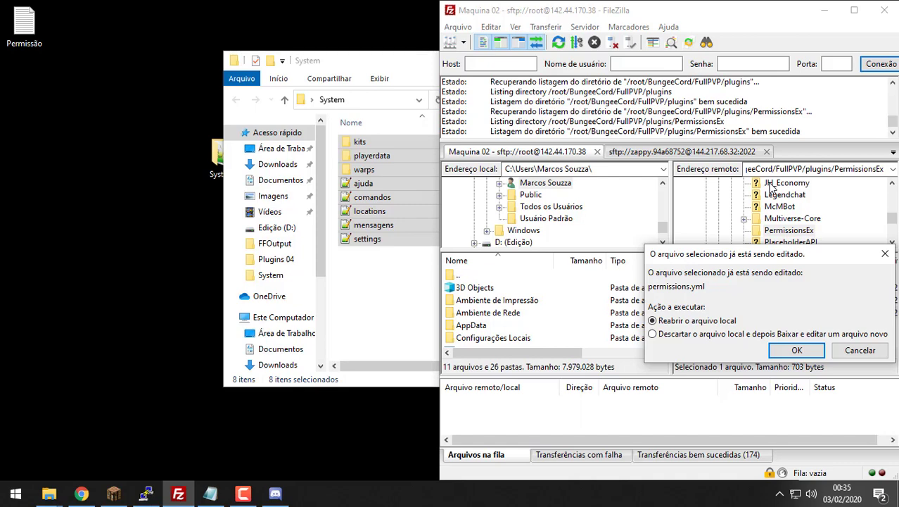
click(793, 350)
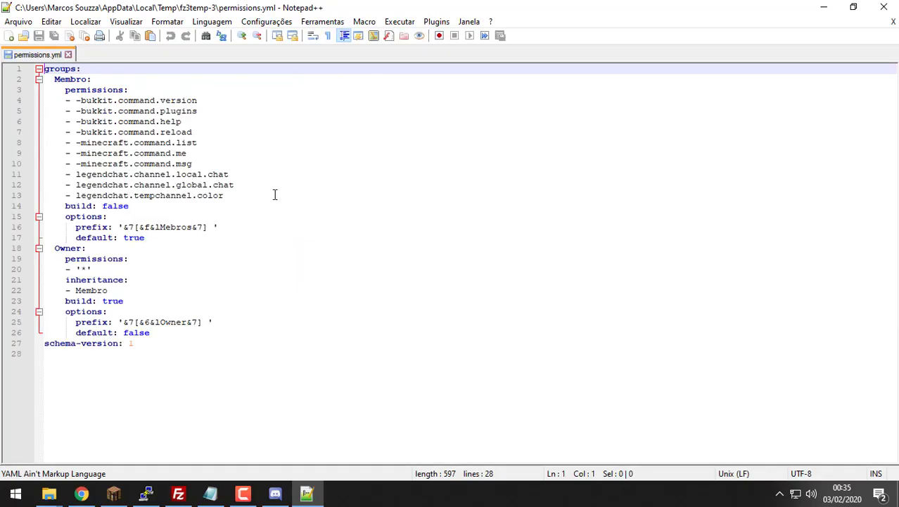
Step: Copy the system.* permission lines under Player from the Permissão notes
double_click(259, 6)
double_click(24, 28)
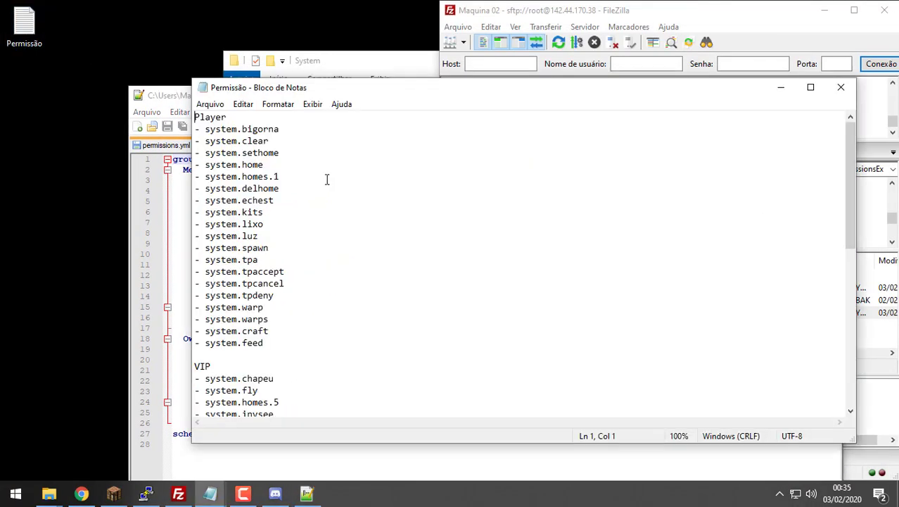
drag(282, 342, 164, 129)
key(ctrl+c)
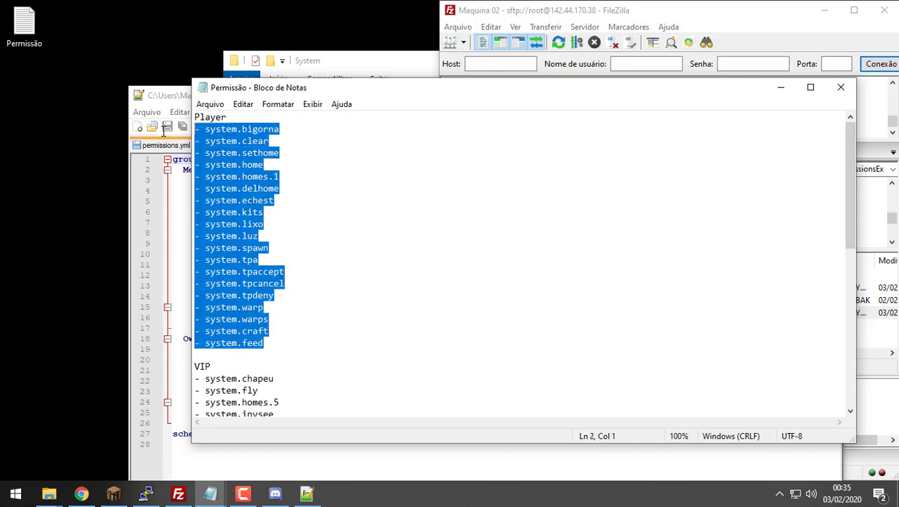
click(780, 87)
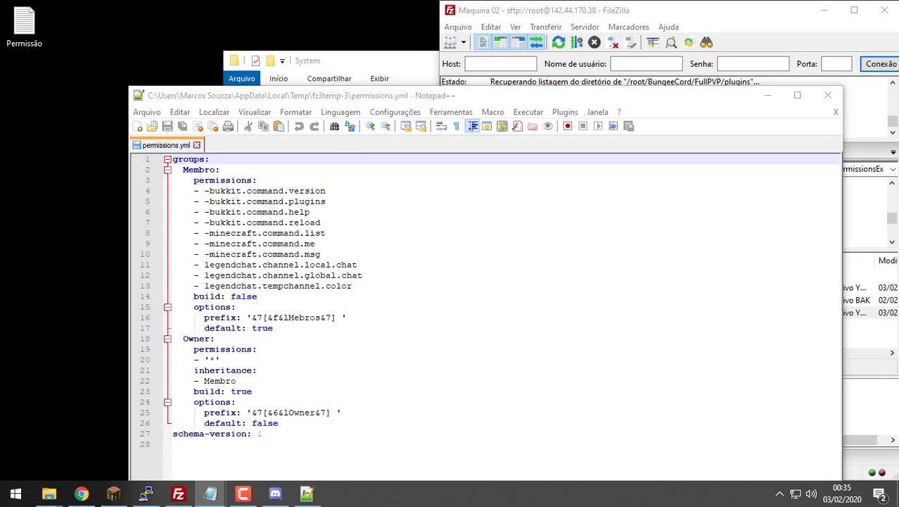
double_click(587, 95)
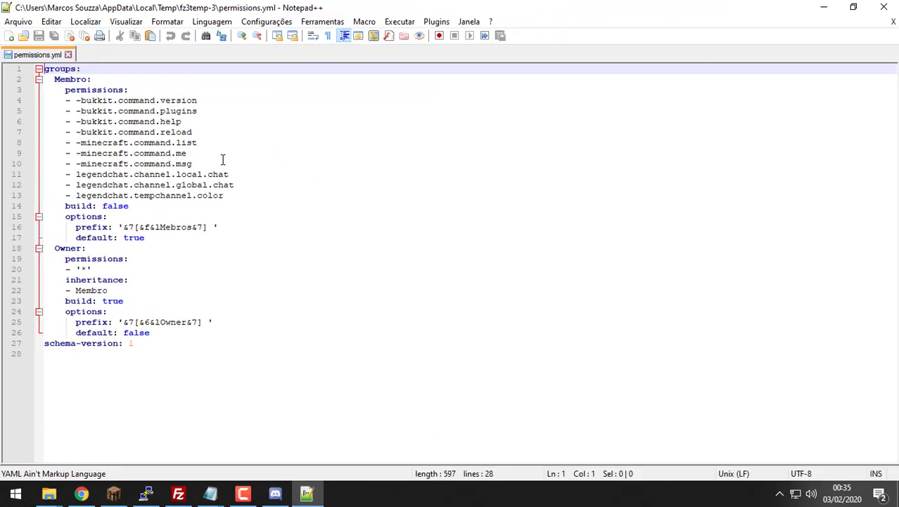
Step: Paste the system permissions on a new line after line 13 in Membro's list
click(233, 196)
key(Return)
key(ctrl+v)
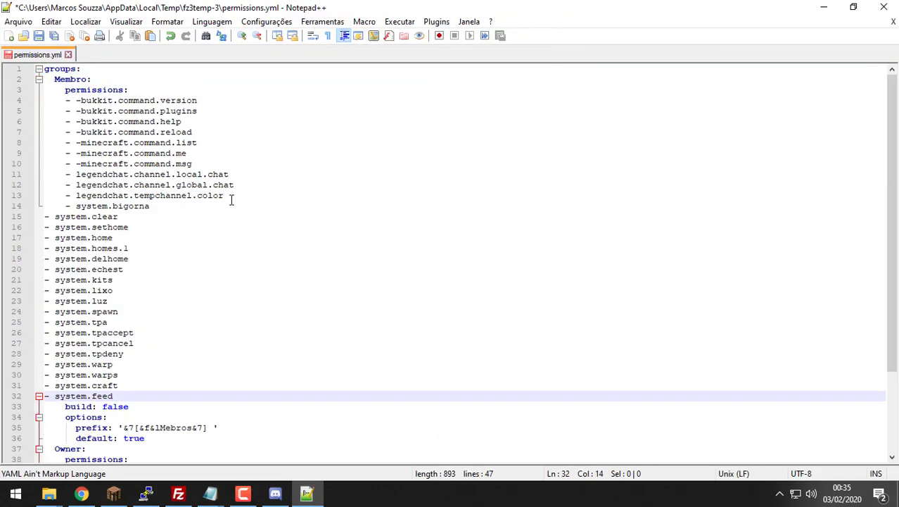
click(68, 205)
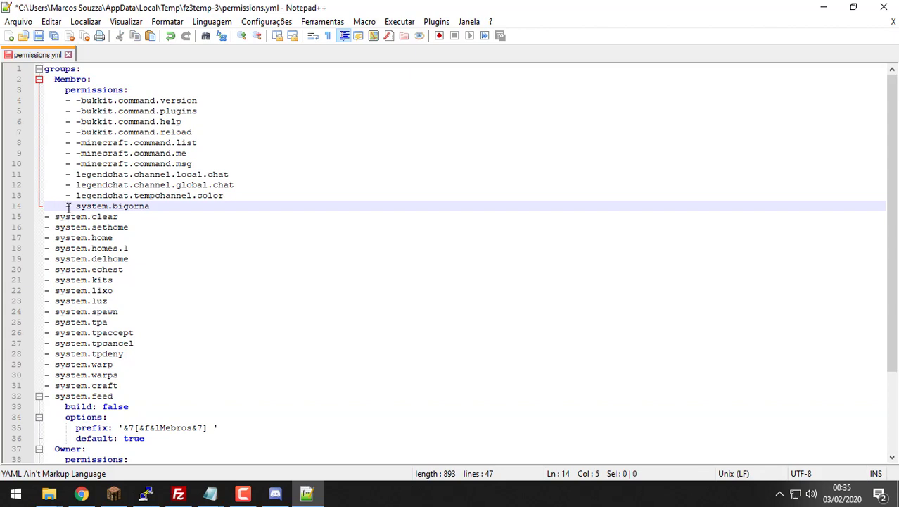
drag(65, 205, 46, 206)
key(BackSpace)
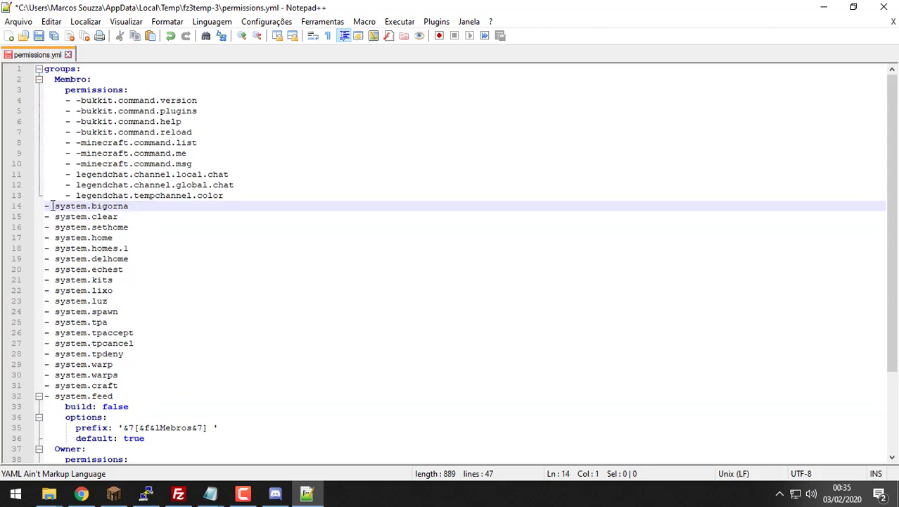
Step: Search for '- s' and copy line 13's four-space indentation onto line 14
drag(54, 205, 41, 205)
key(ctrl+f)
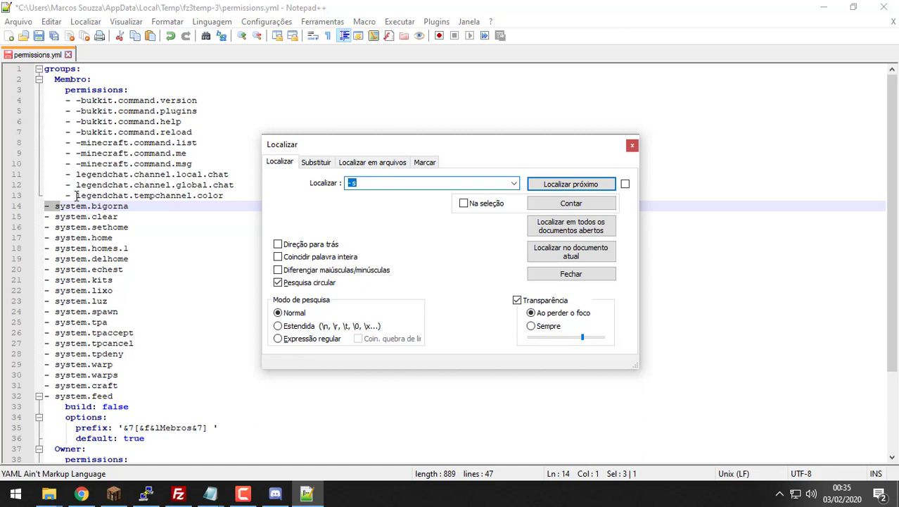
drag(76, 195, 49, 195)
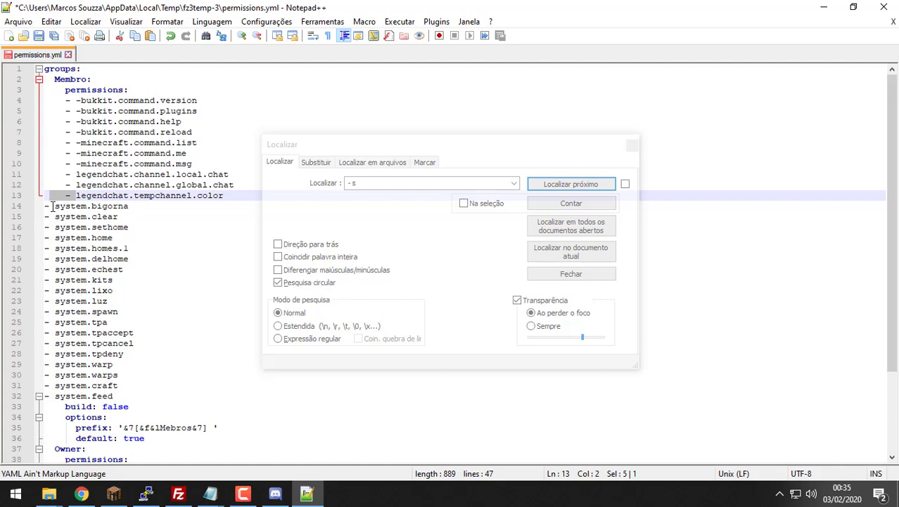
click(73, 195)
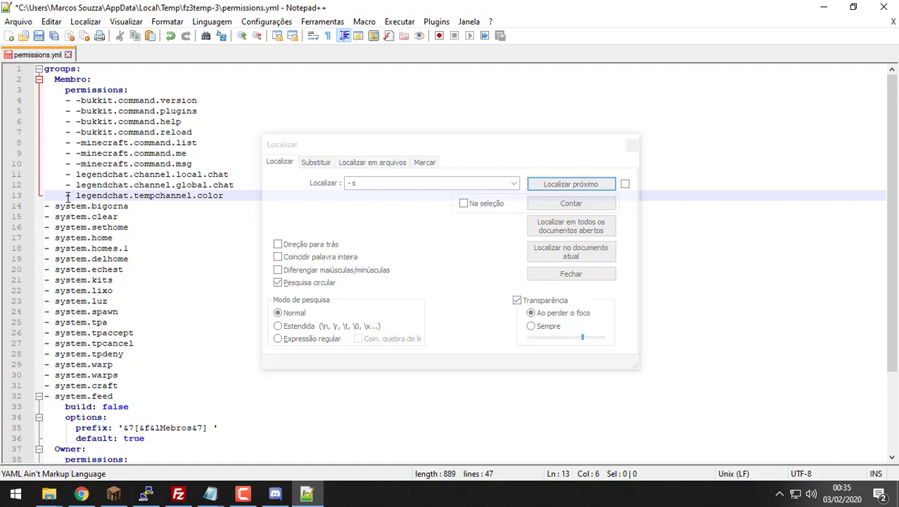
drag(68, 197, 45, 201)
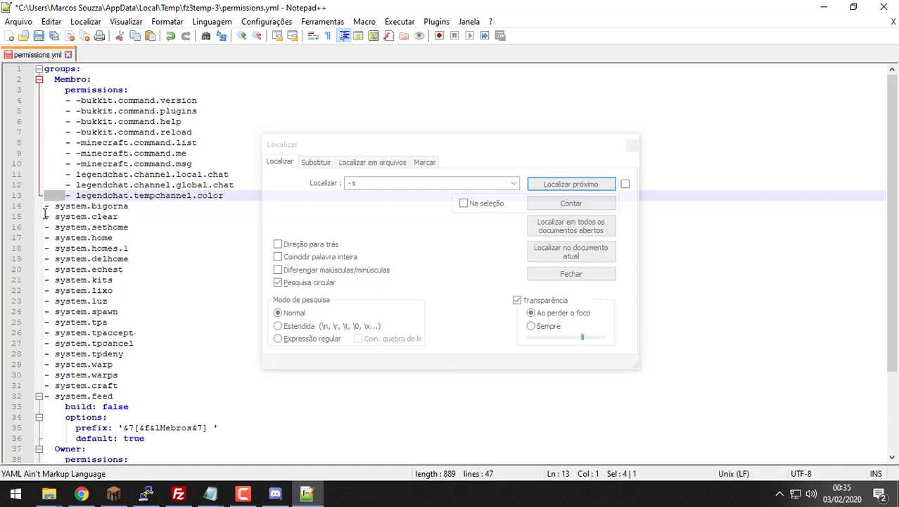
click(44, 206)
key(ctrl+v)
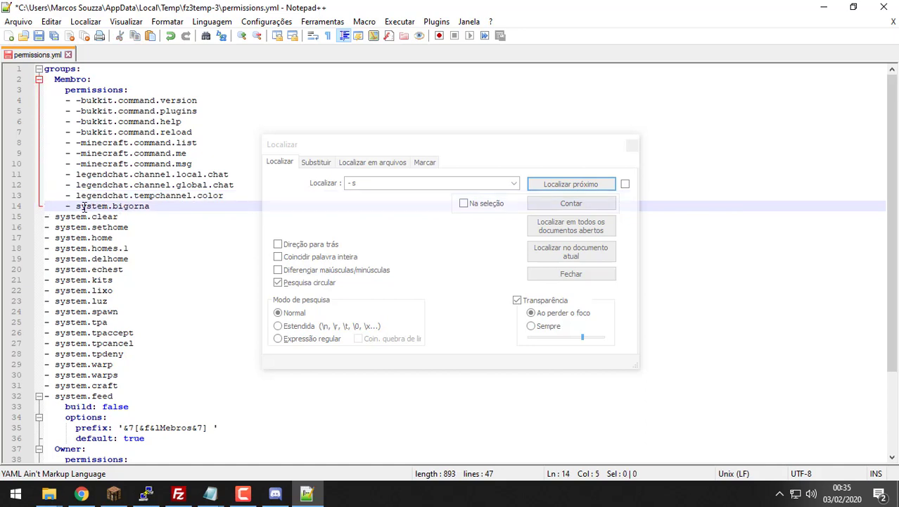
drag(81, 206, 38, 205)
key(ctrl+c)
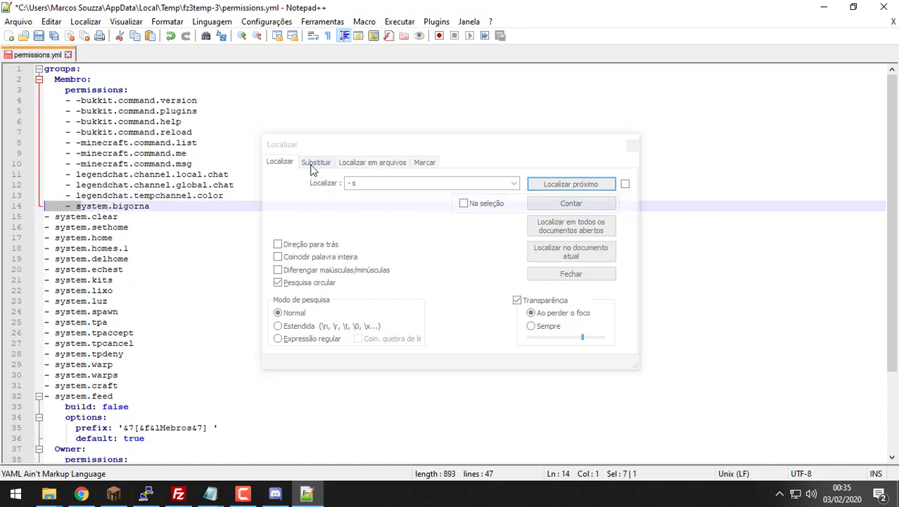
Step: Replace All '- s' with ' - s' to indent every pasted permission line
click(316, 163)
triple_click(424, 202)
key(ctrl+v)
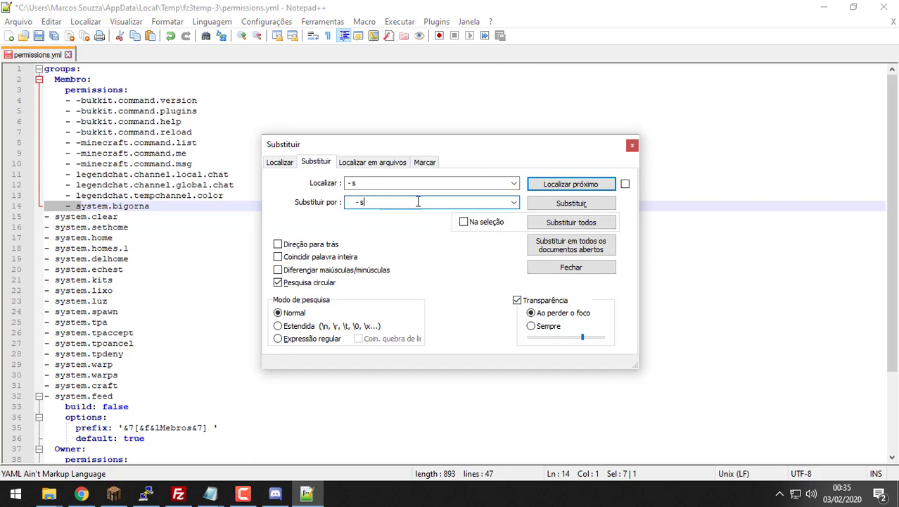
click(66, 206)
key(shift+Tab)
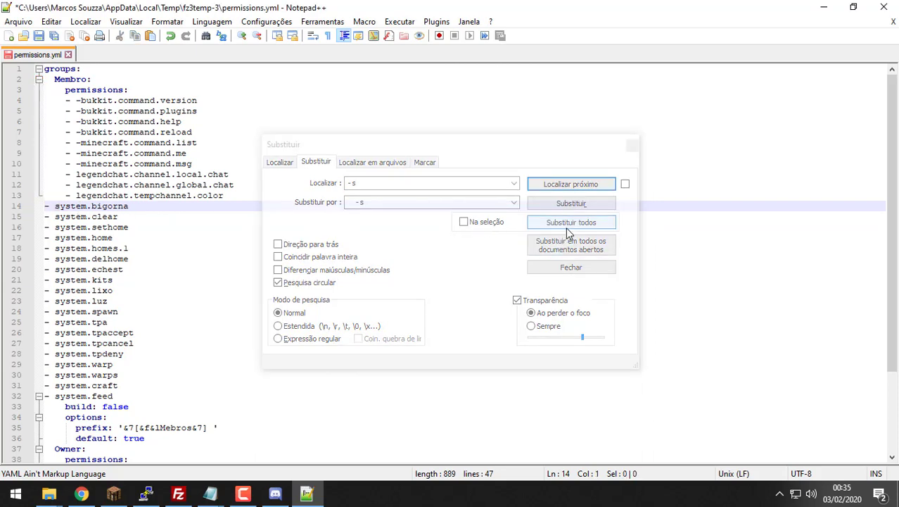
click(567, 223)
click(632, 144)
Step: Save permissions.yml and minimize Notepad++
scroll(239, 239, down, 3)
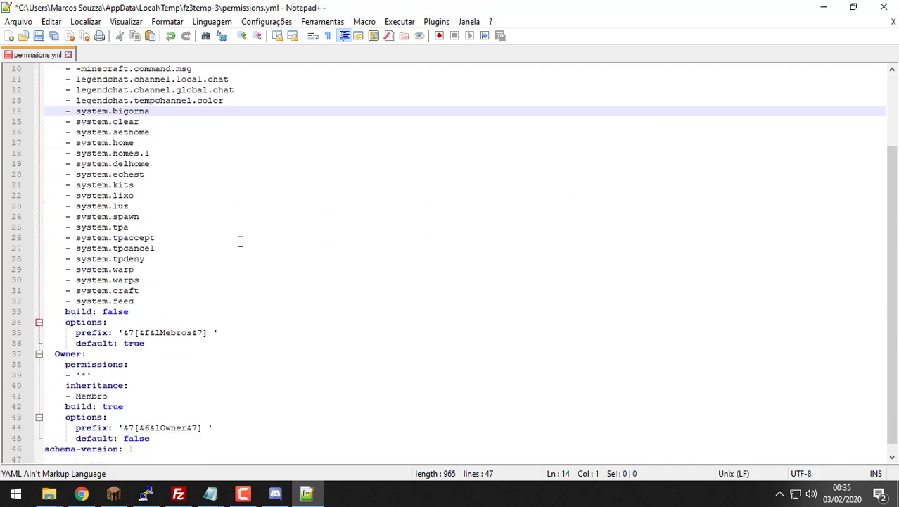
scroll(239, 239, up, 3)
key(ctrl+s)
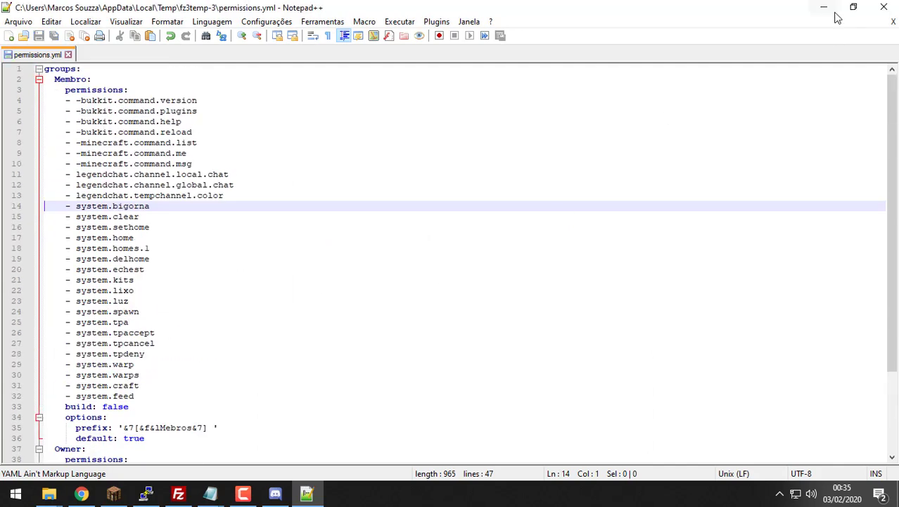
click(824, 7)
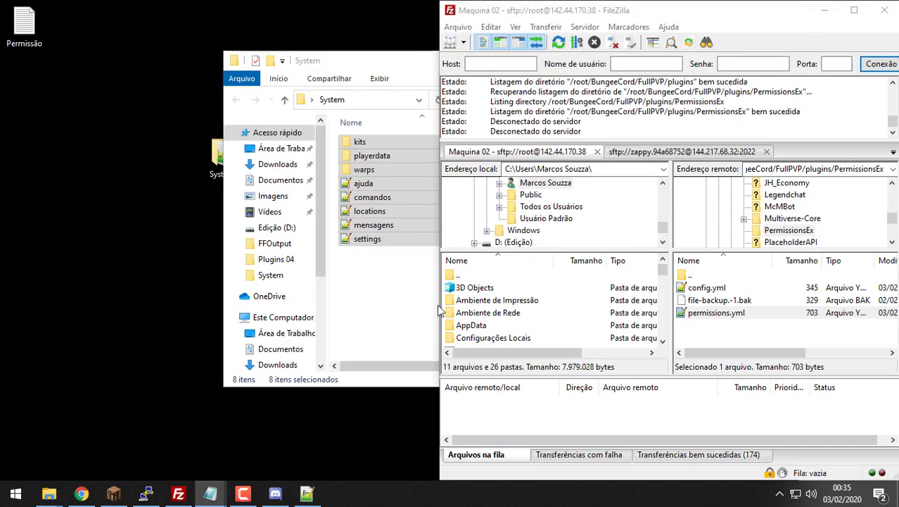
Step: Answer Sim to FileZilla's 'O arquivo foi alterado' prompt to upload permissions.yml
click(719, 316)
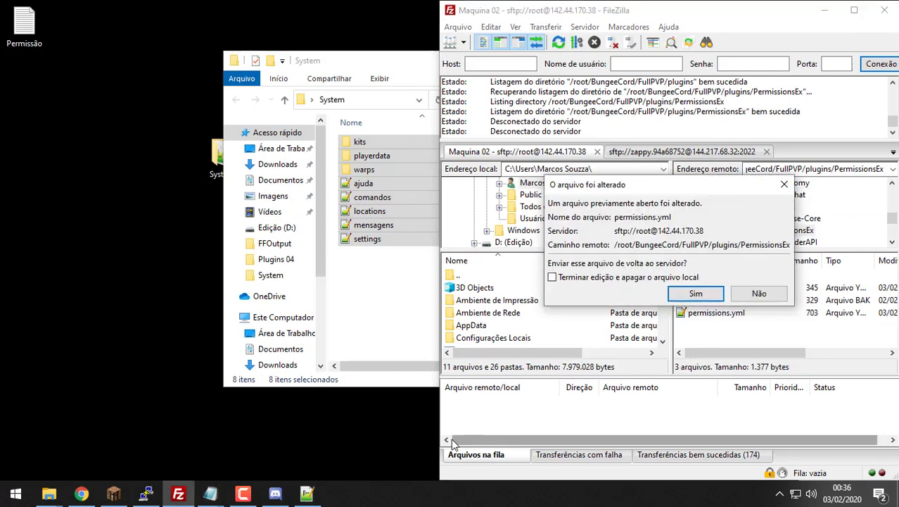
click(700, 291)
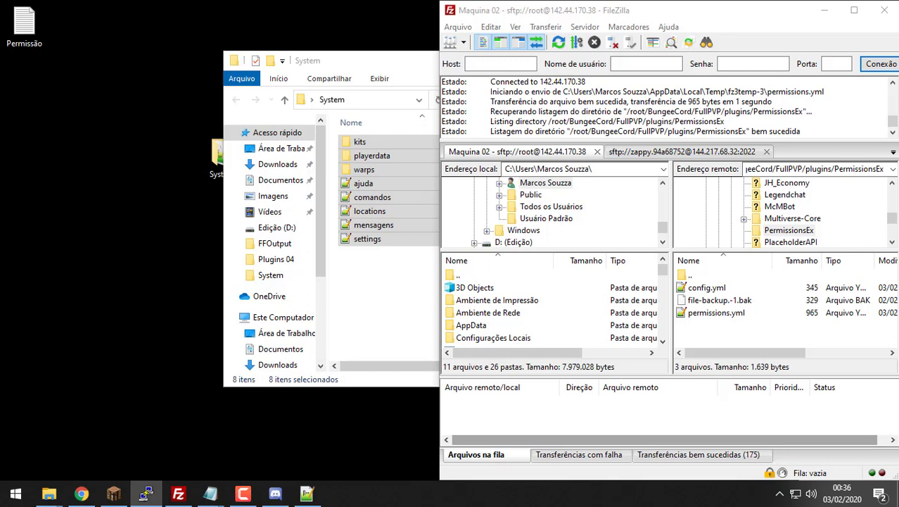
Step: Join the FullPVP server and log in with /login and the account password
click(113, 493)
click(507, 276)
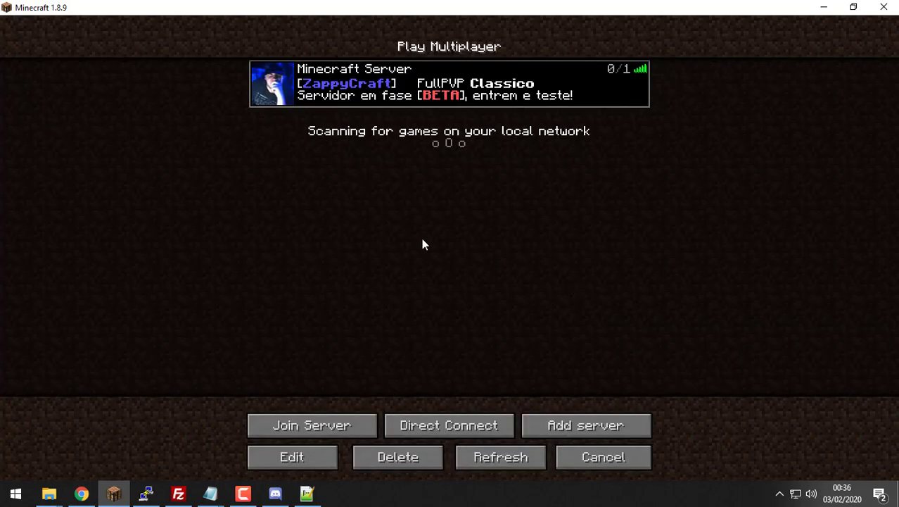
click(276, 87)
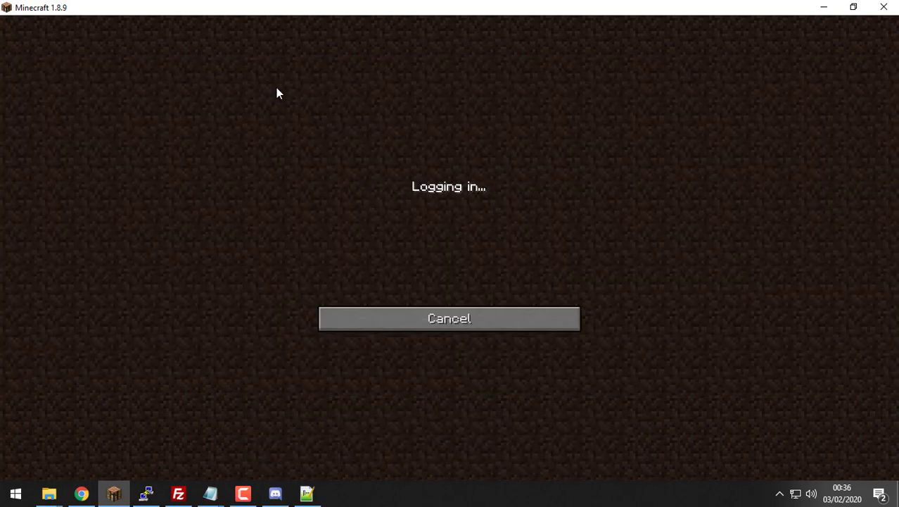
text(/)
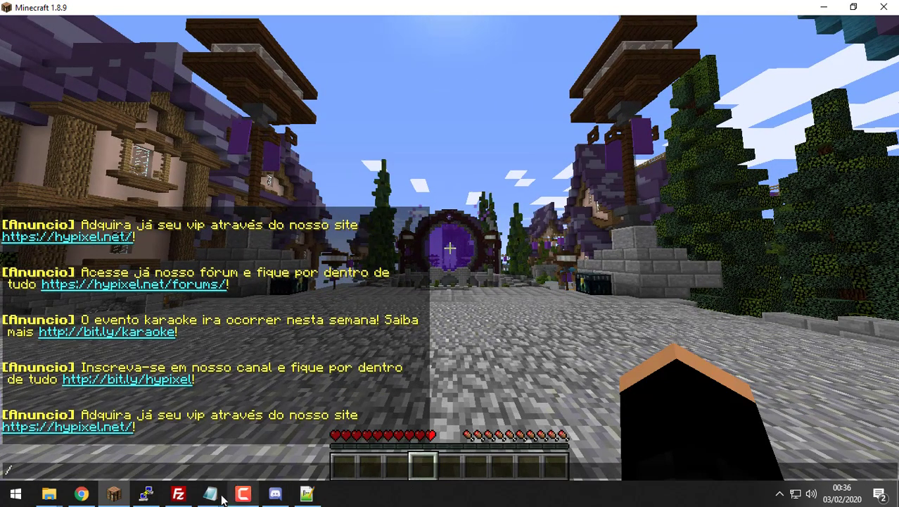
mouse_move(160, 498)
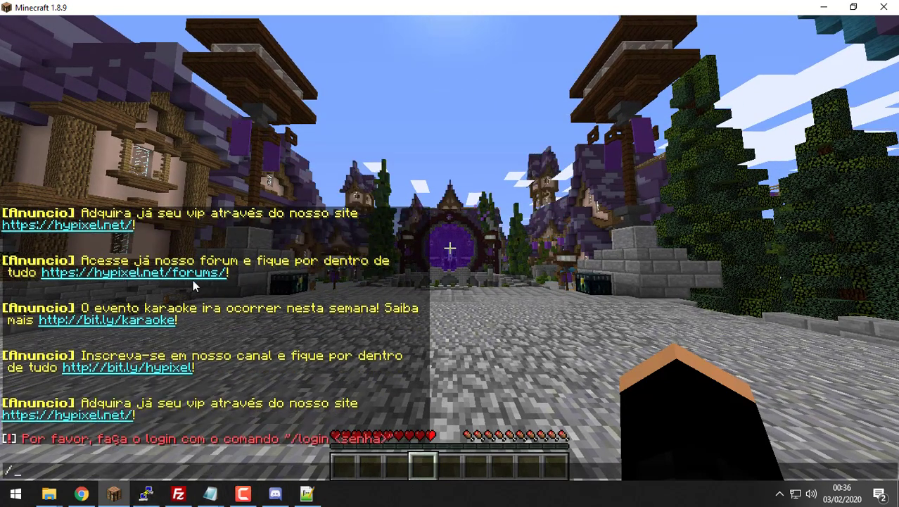
click(779, 494)
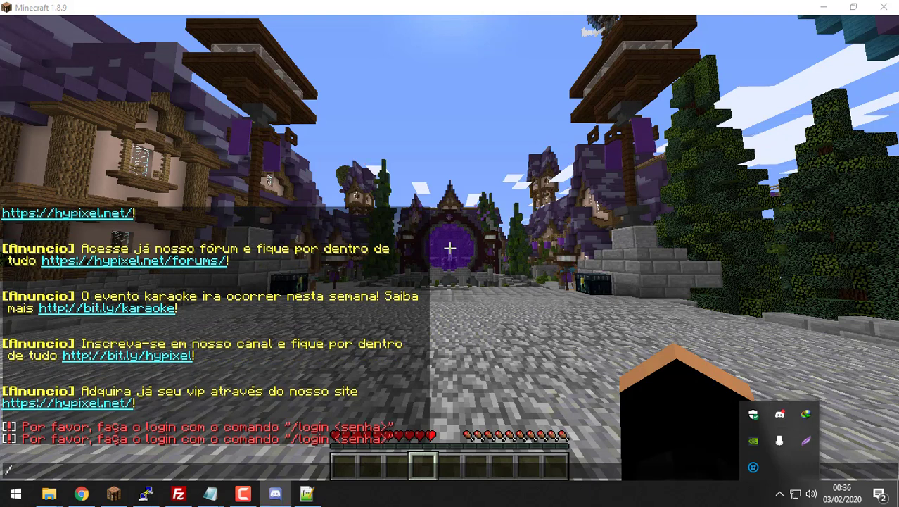
click(160, 157)
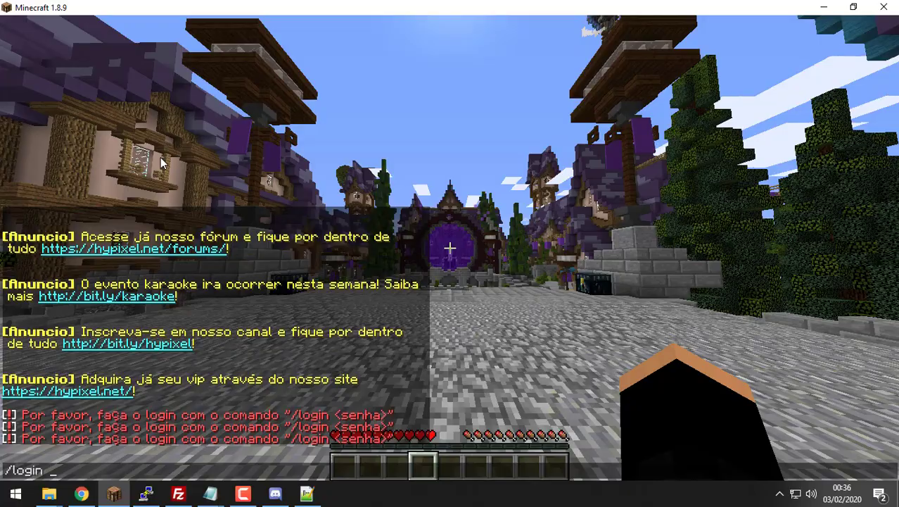
text(/login 01234560)
key(Return)
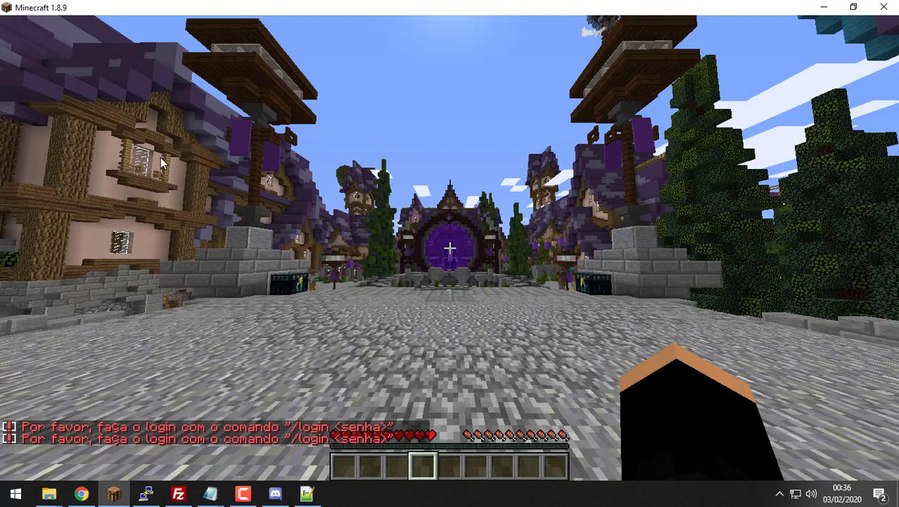
Step: Walk around the spawn courtyard toward the portal steps
key(w)
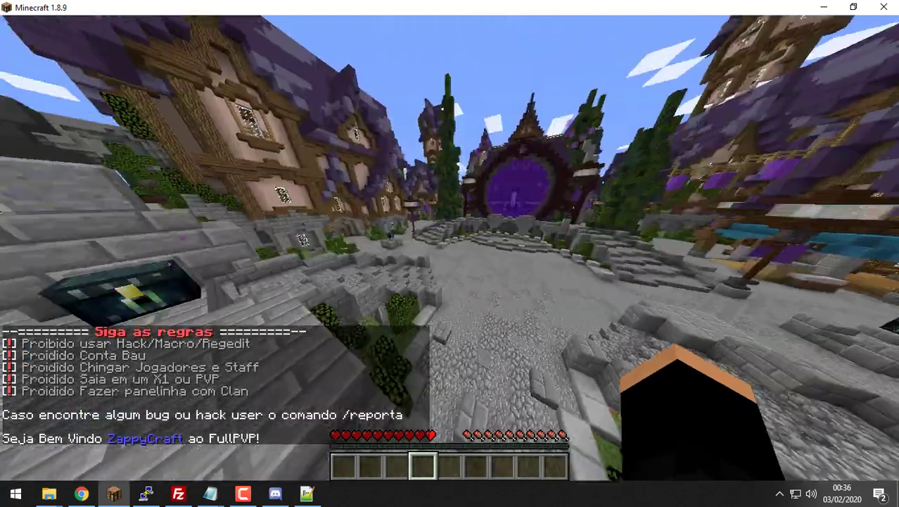
text(wer)
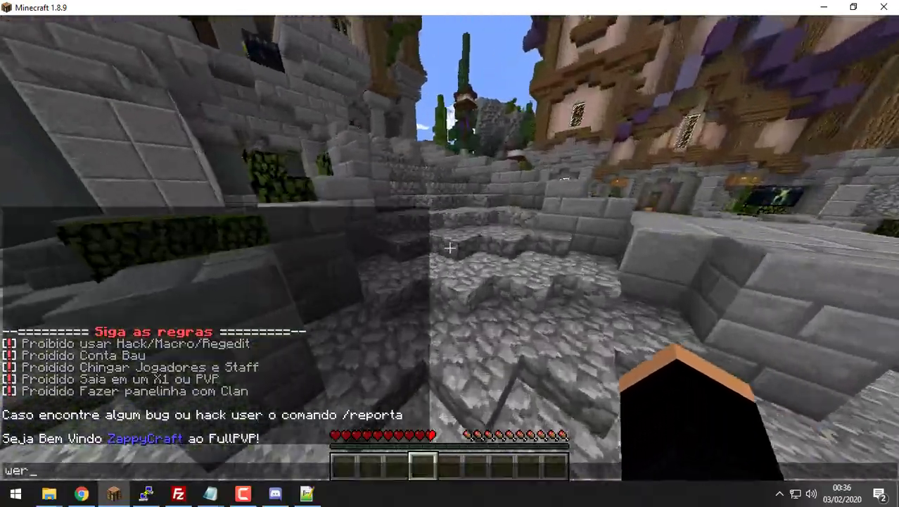
text(twersd)
key(Return)
key(w)
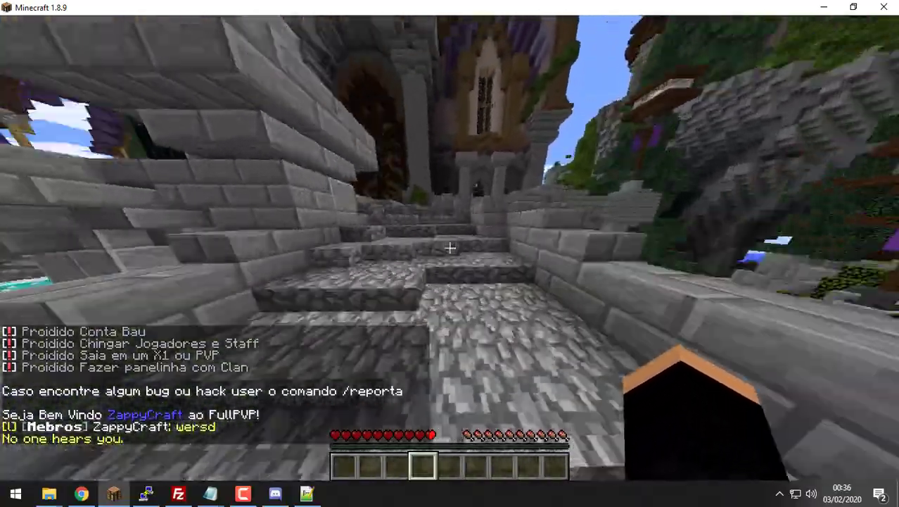
key(w)
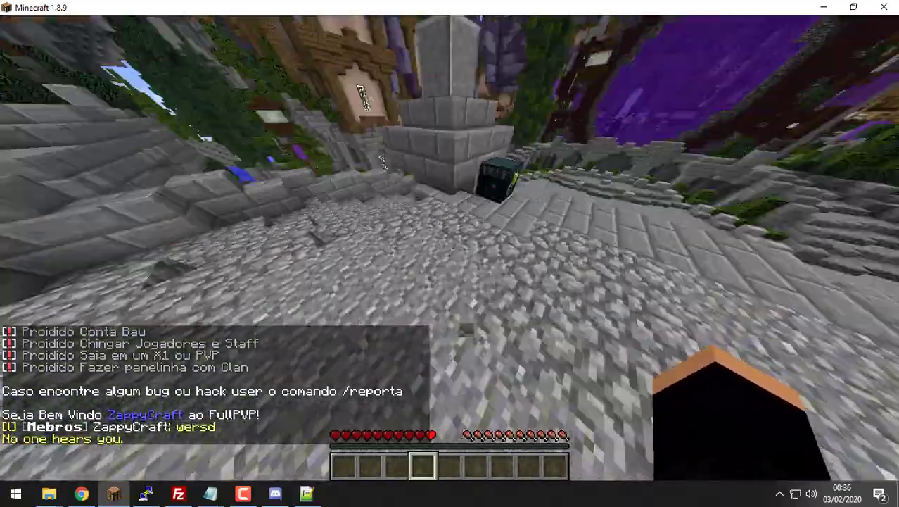
key(w)
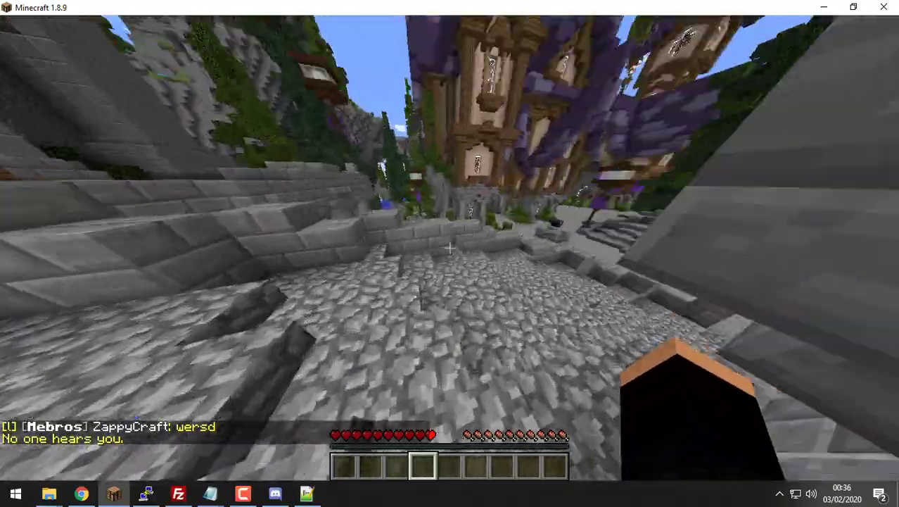
key(w)
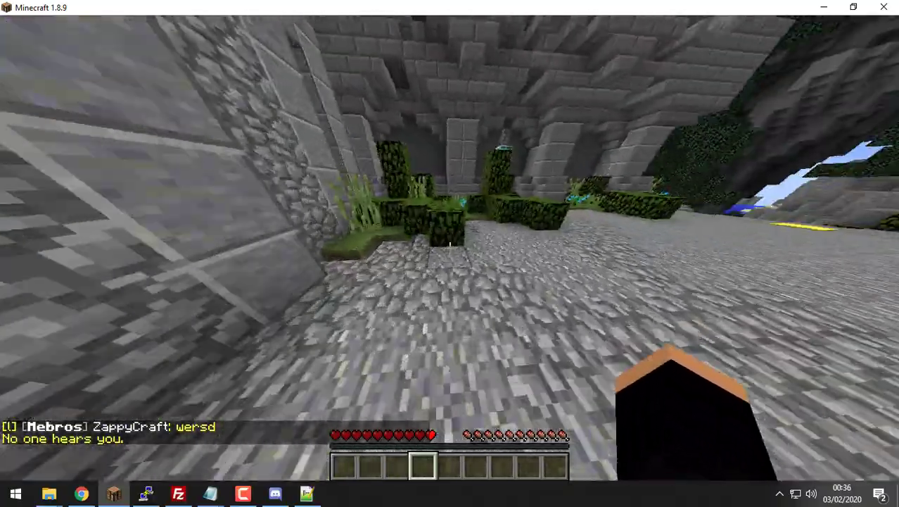
click(450, 248)
key(w)
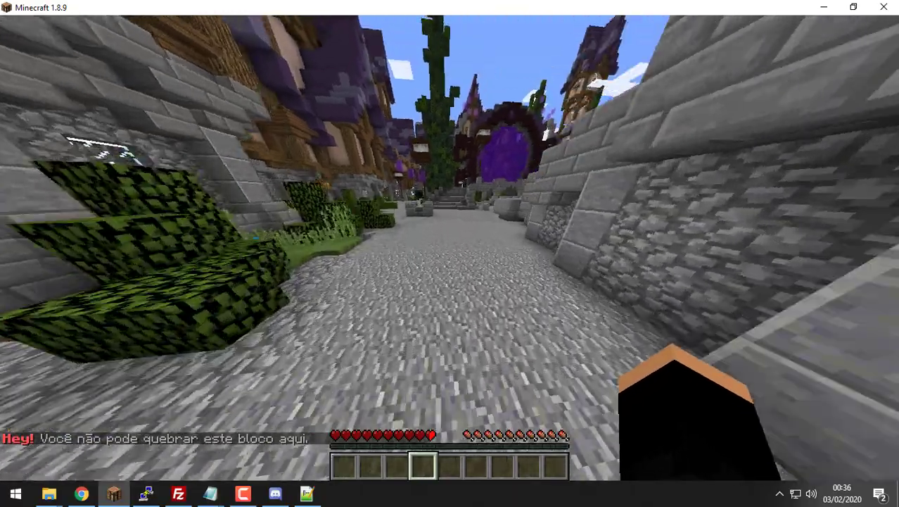
key(w)
Step: Run /clear in chat to empty the inventory
key(t)
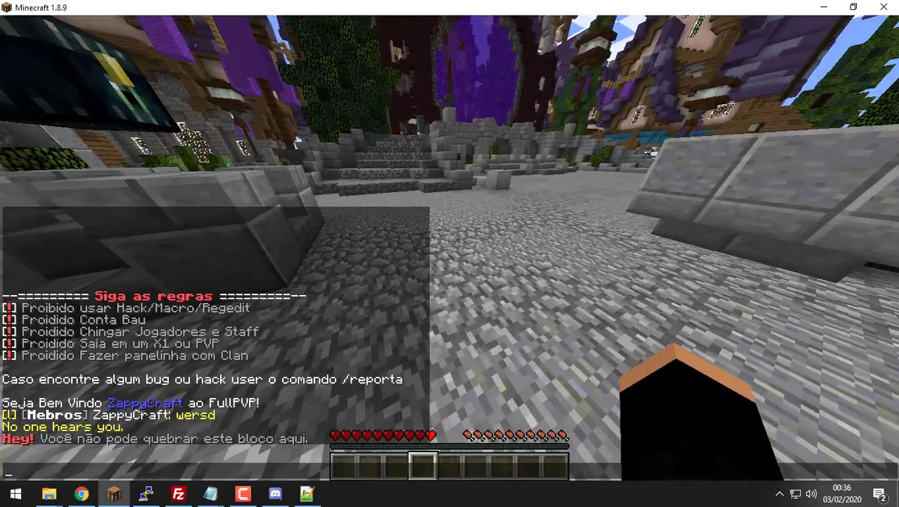
key(alt+Tab)
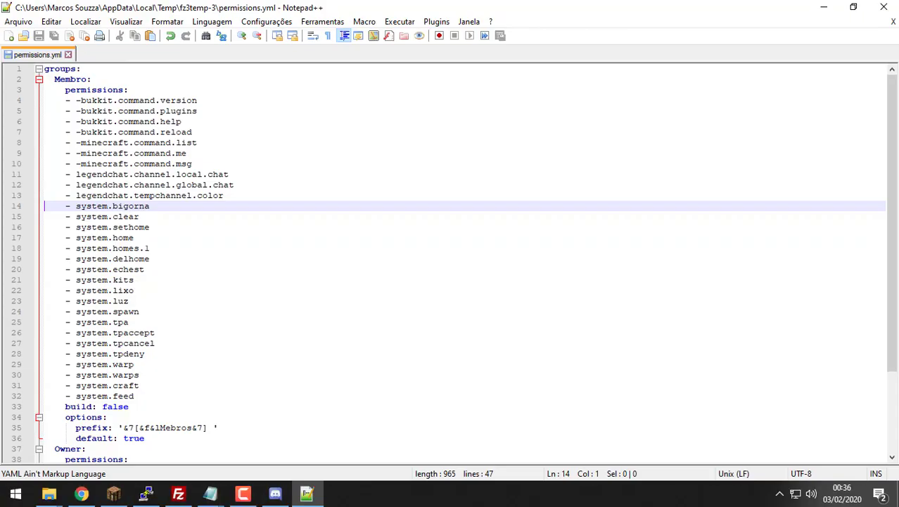
key(alt+Tab)
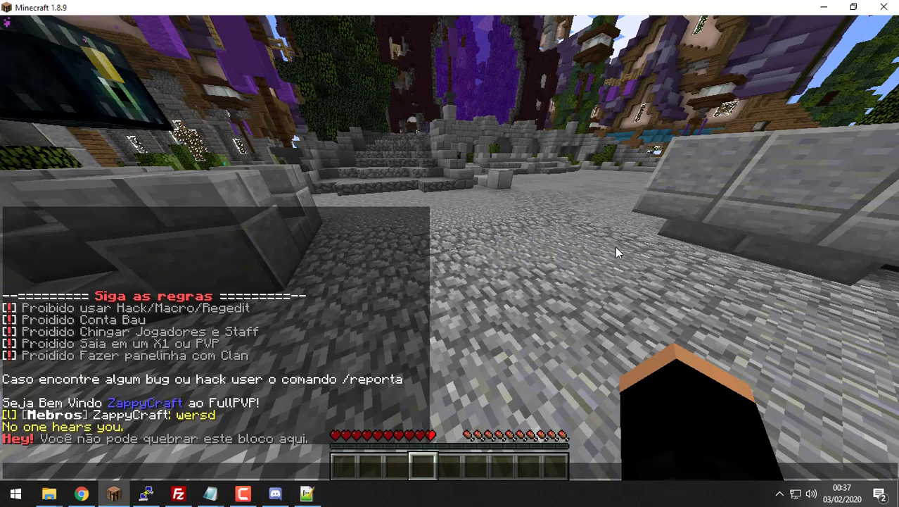
text(/clear)
key(Return)
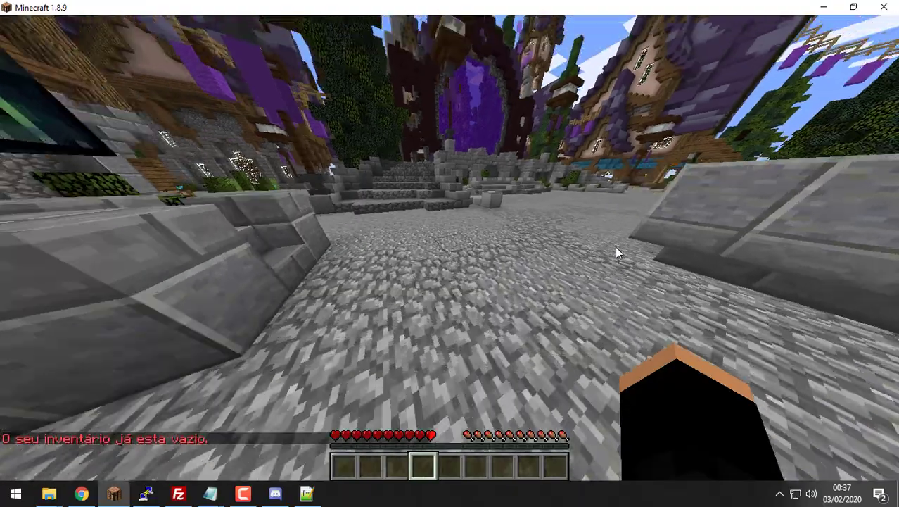
Step: Set a home named casa at the current spot with /sethome casa
text(w)
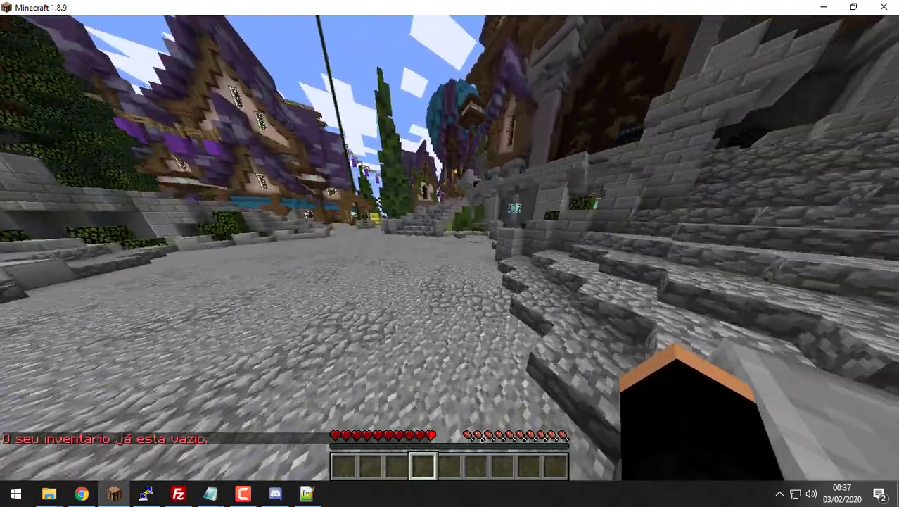
text(tqse)
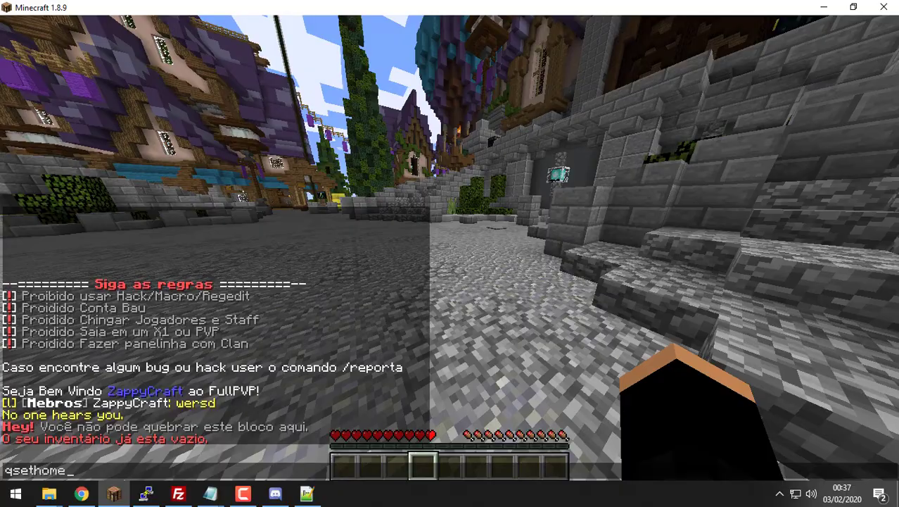
text(thome)
key(Return)
text(/sethome)
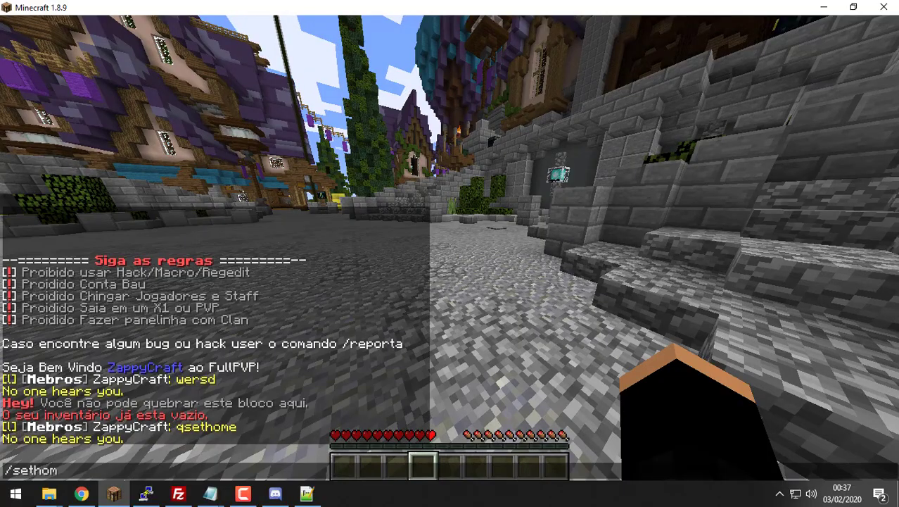
key(Return)
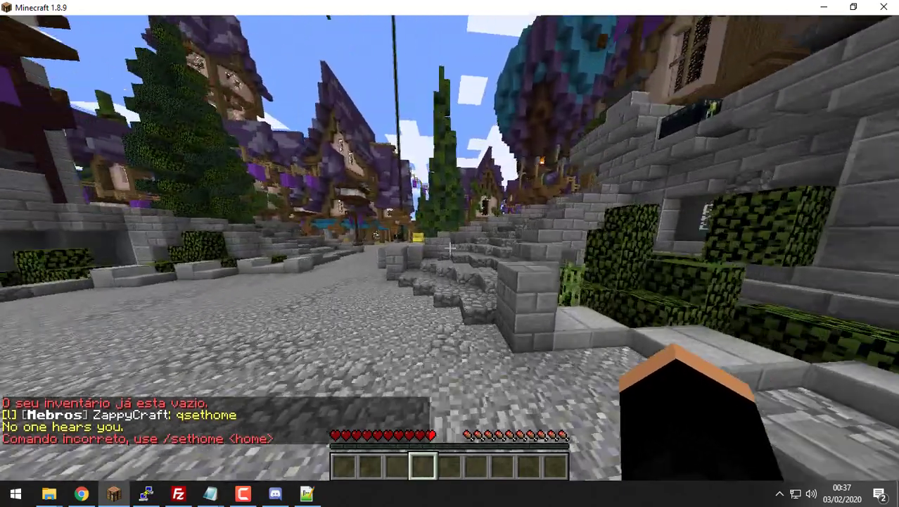
text(/sethome casa)
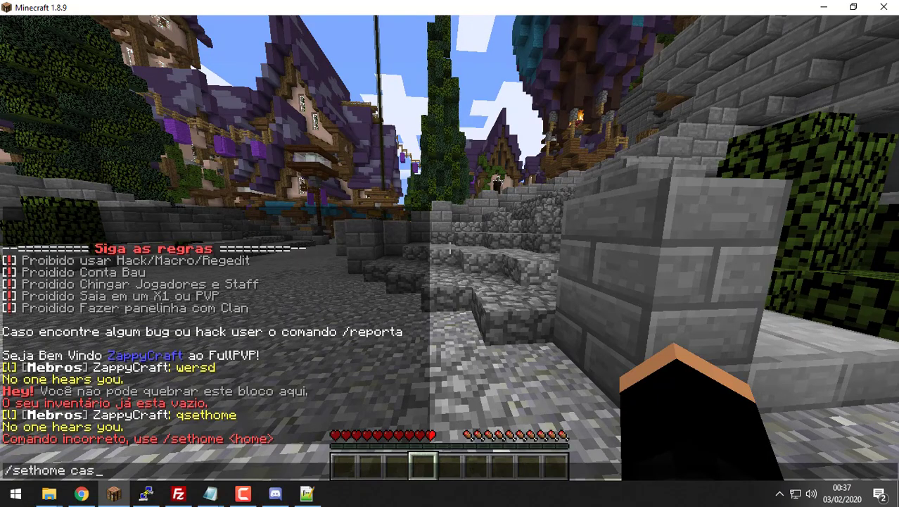
key(Return)
Step: Teleport back with /home casa and check the result in chat
text(/home )
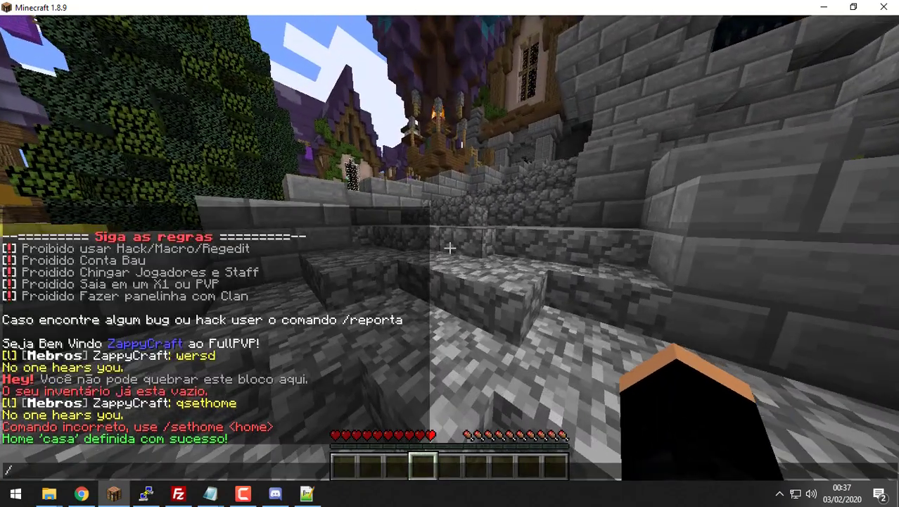
text(casa)
key(Return)
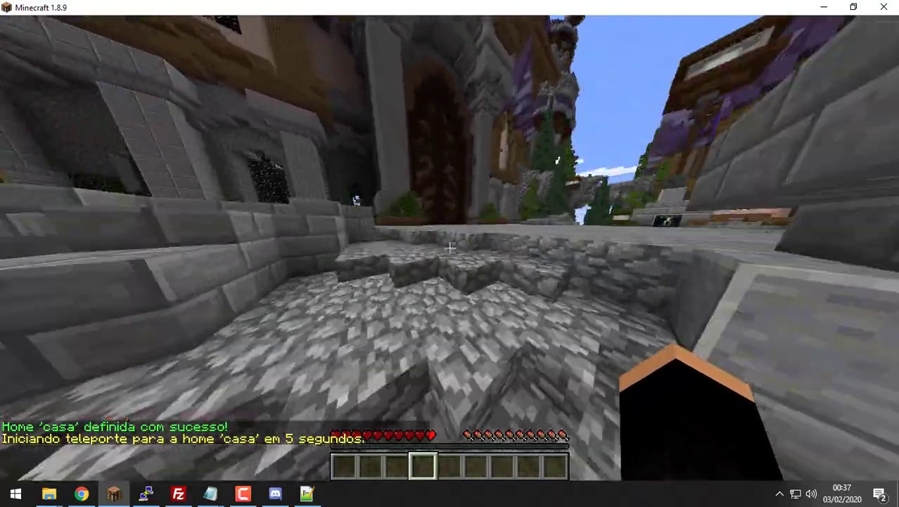
key(t)
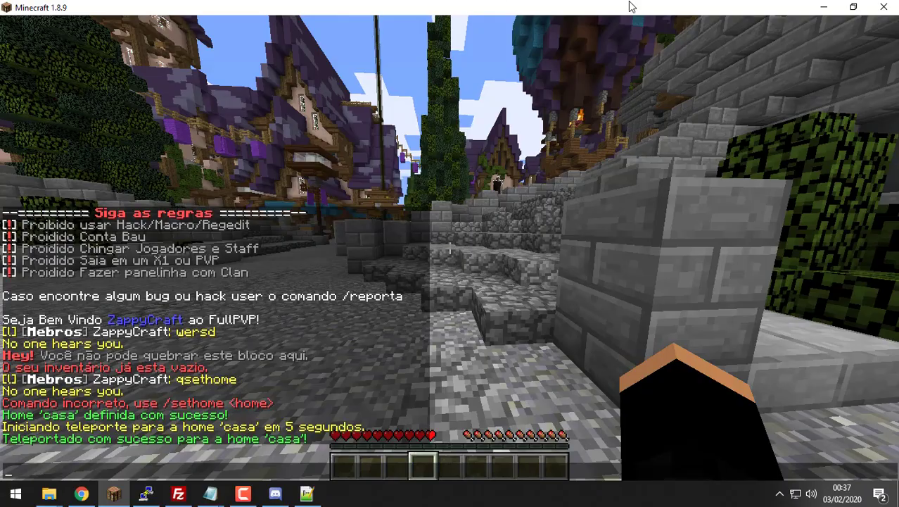
Step: Open the remote System folder and choose Ver/Editar on settings.yml
click(821, 9)
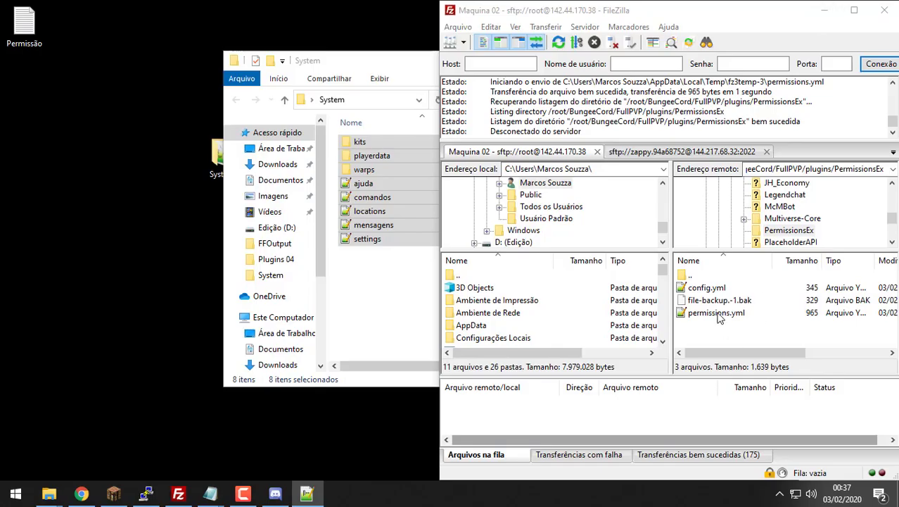
scroll(777, 218, down, 2)
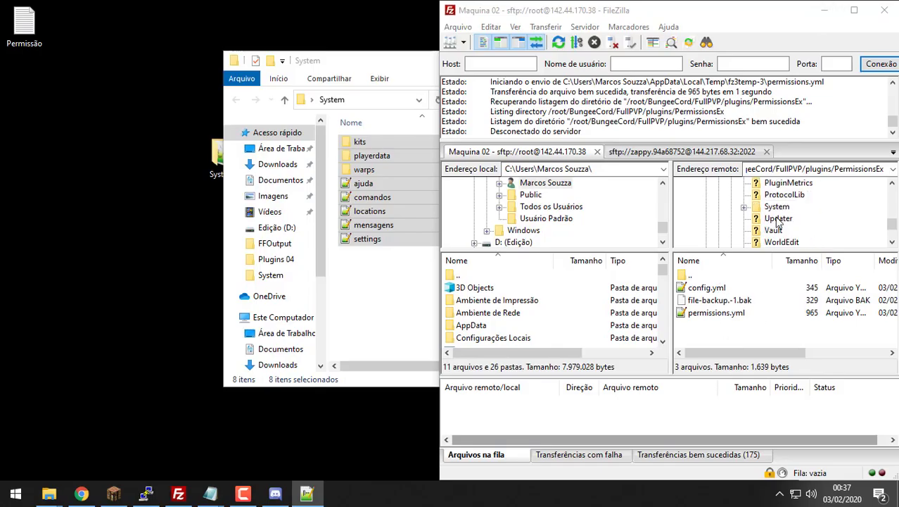
click(778, 207)
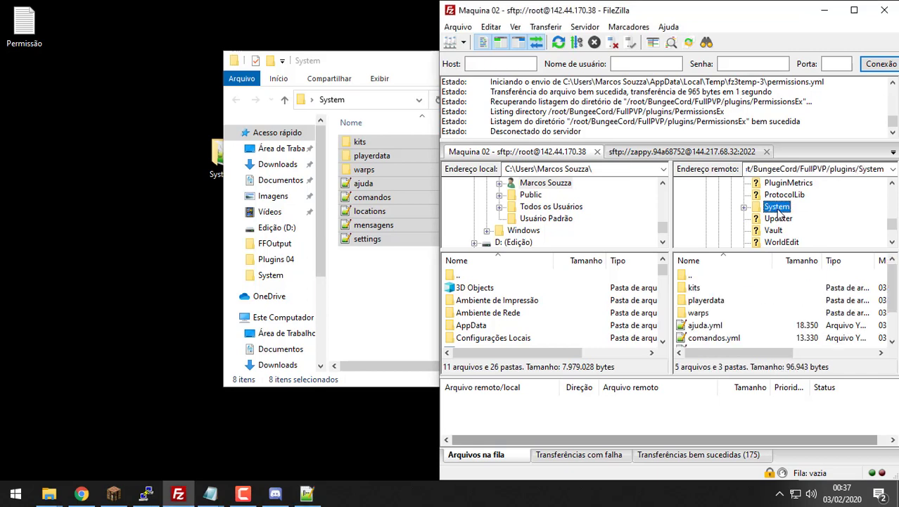
scroll(712, 336, down, 1)
right_click(712, 339)
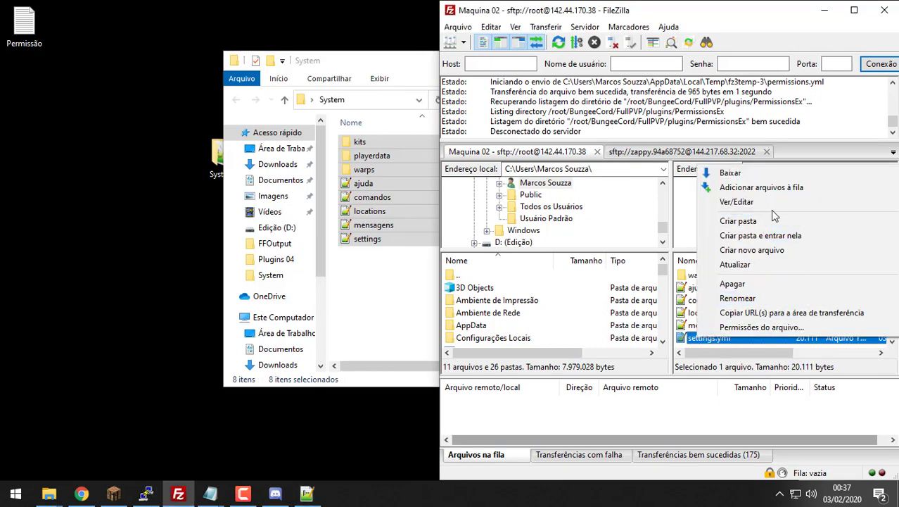
click(788, 202)
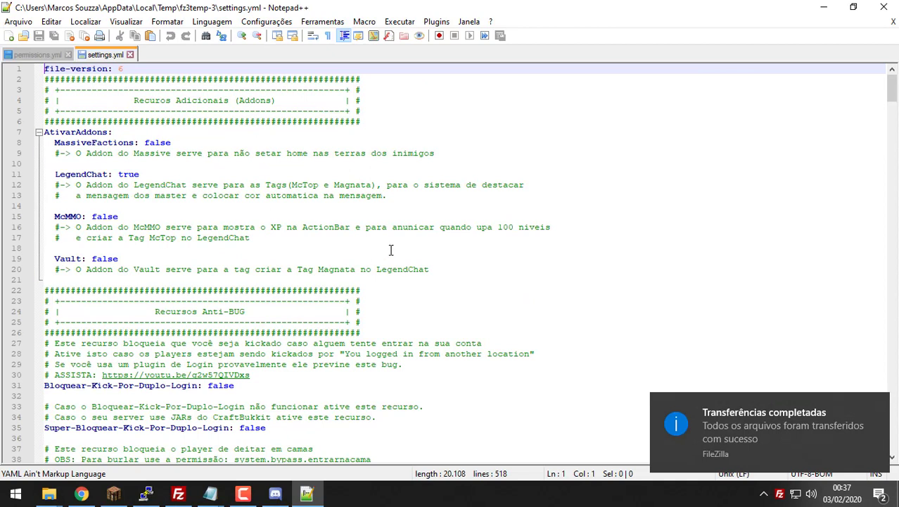
Step: Search for 'home' and change Delay-Para-Teleportar-Comandos from 5 to 0
click(391, 249)
key(ctrl+f)
text(home)
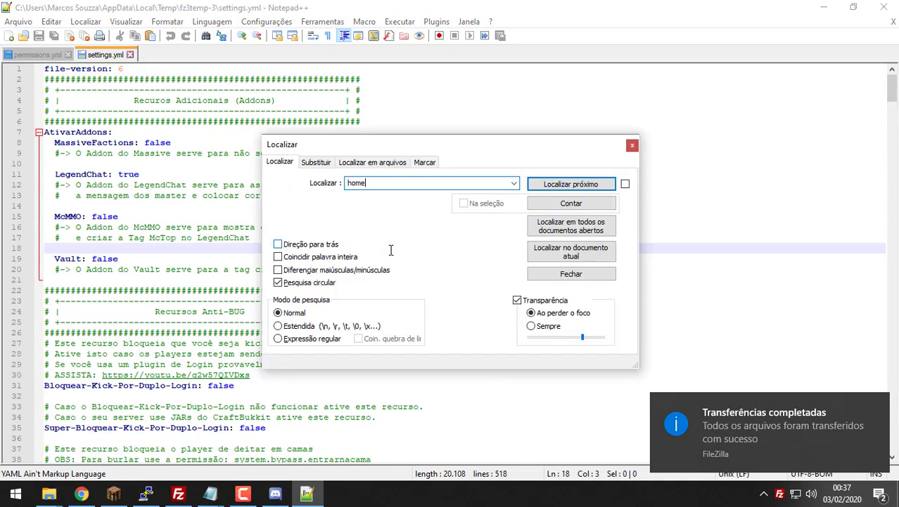
key(Return)
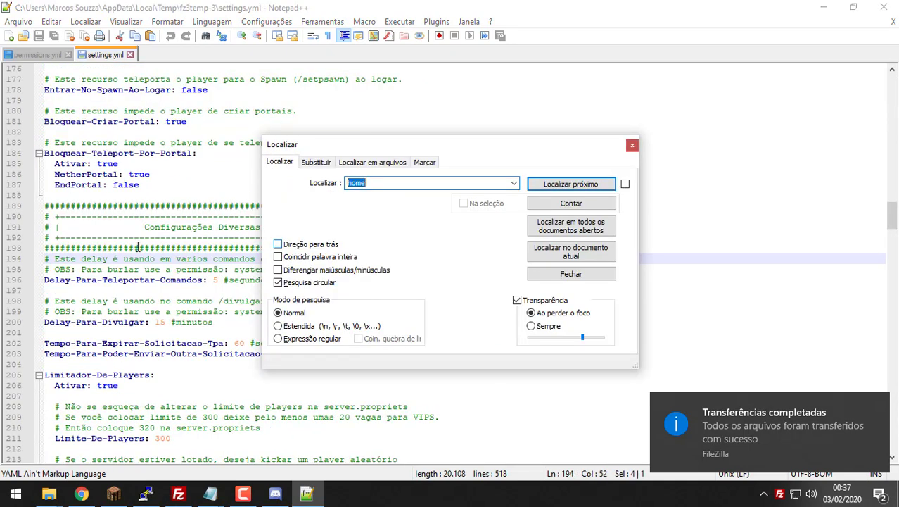
click(220, 279)
key(BackSpace)
text(0)
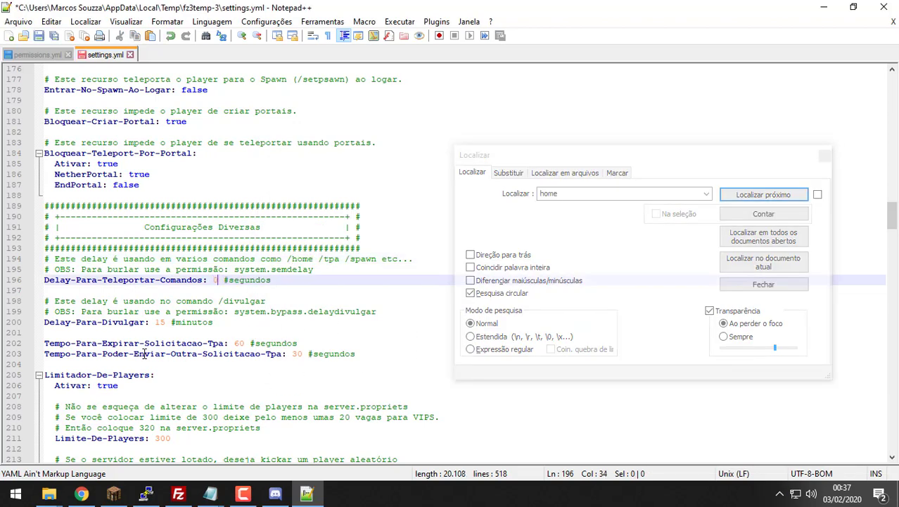
Step: Save settings.yml, close it and minimize Notepad++
click(328, 311)
key(ctrl+s)
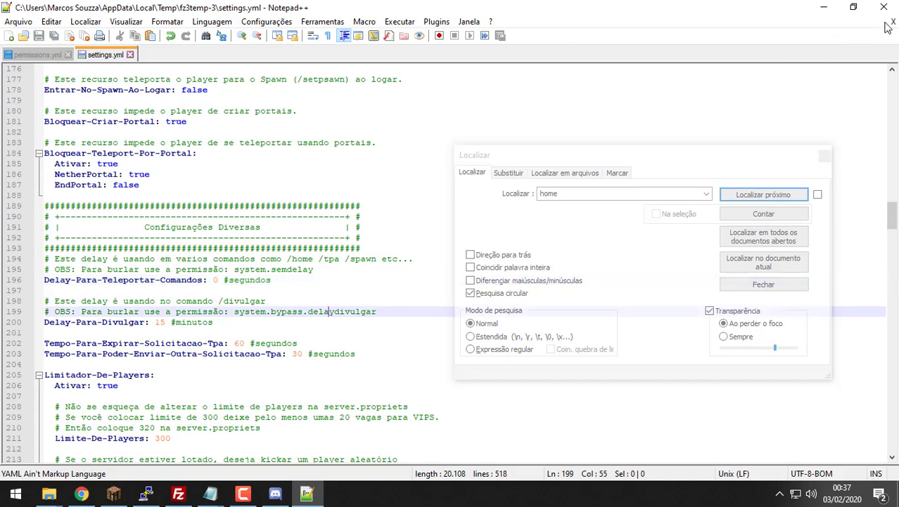
click(891, 22)
click(823, 7)
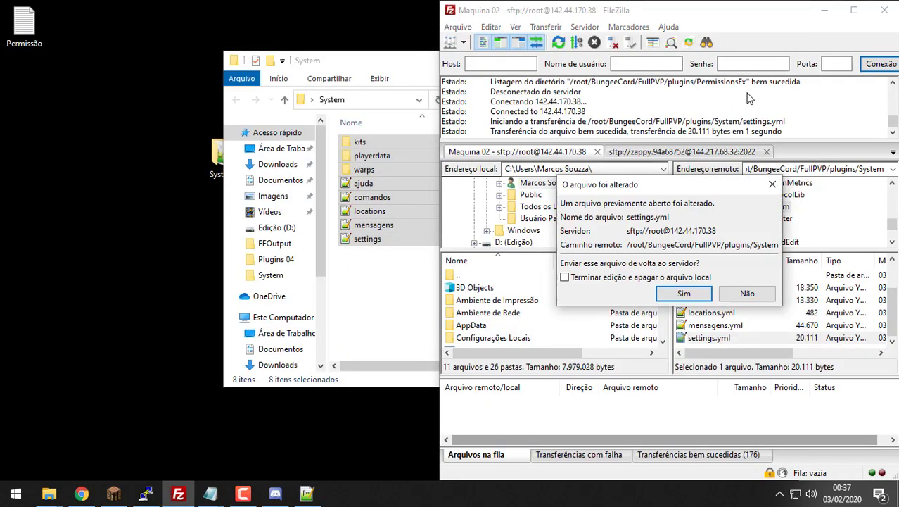
Step: Upload the edited settings.yml to the server, then reopen the remote file's local copy for editing
click(683, 292)
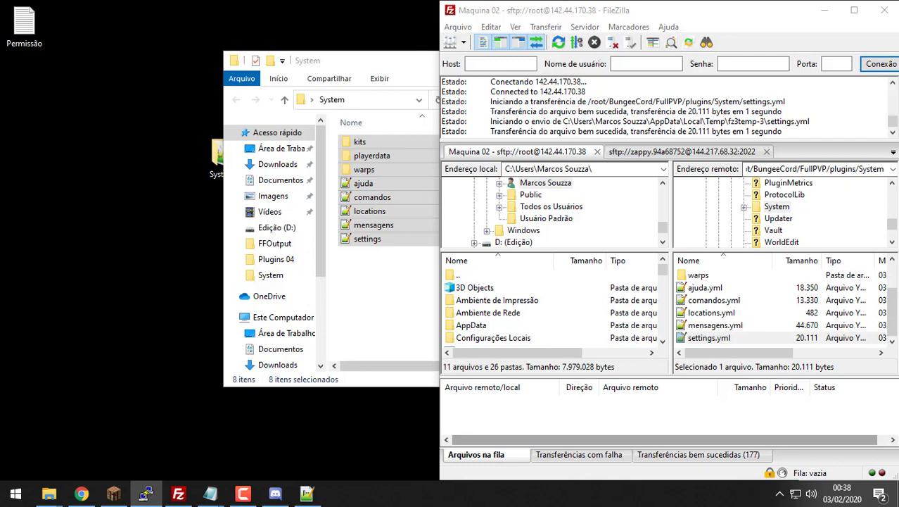
right_click(743, 341)
click(784, 210)
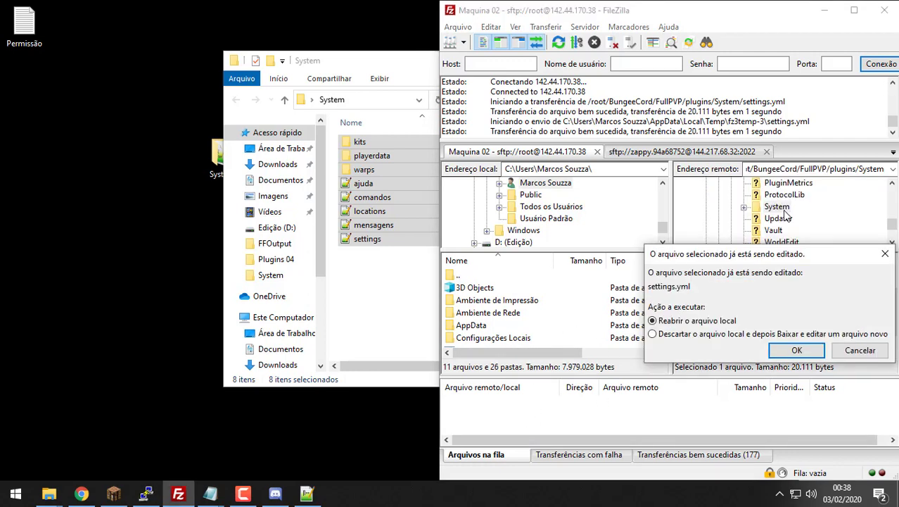
click(796, 351)
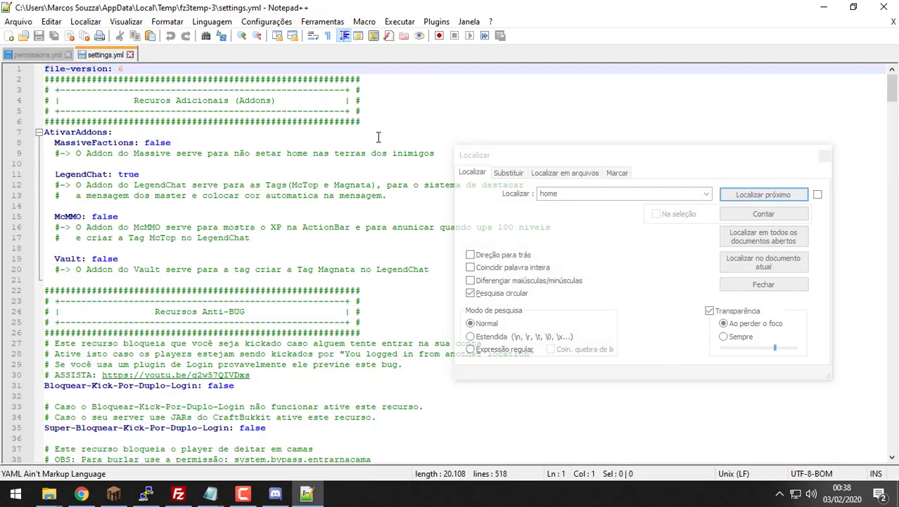
Step: Search settings.yml for 'hypixel' and step to the next match
click(378, 136)
click(628, 192)
double_click(630, 190)
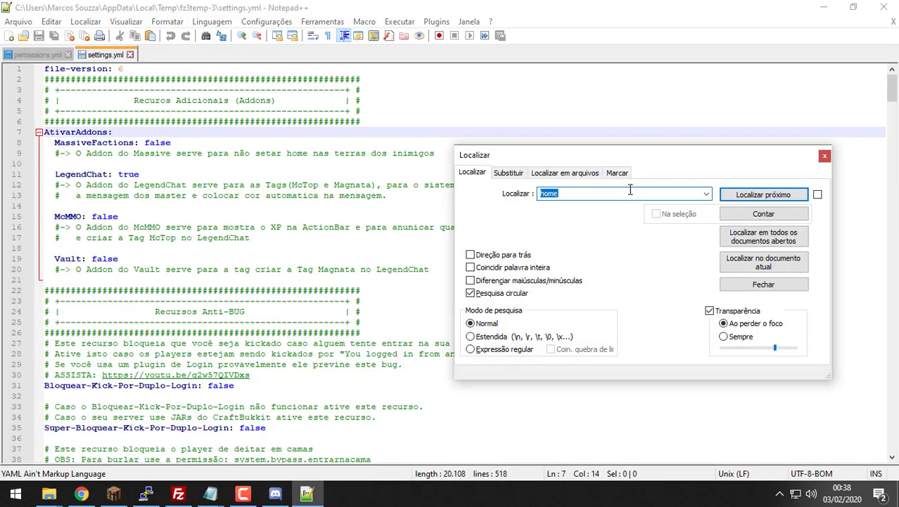
text(hypixel)
key(Return)
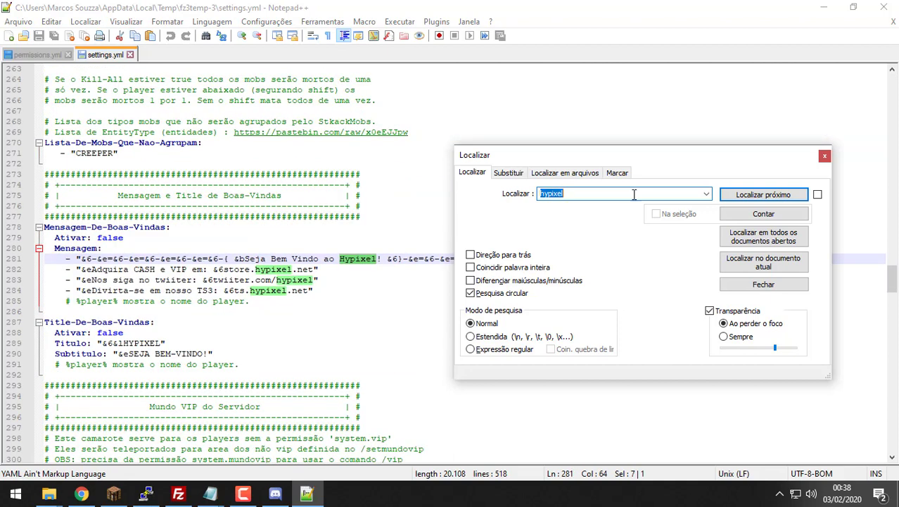
key(Return)
key(Return)
key(Return)
key(Return)
key(Return)
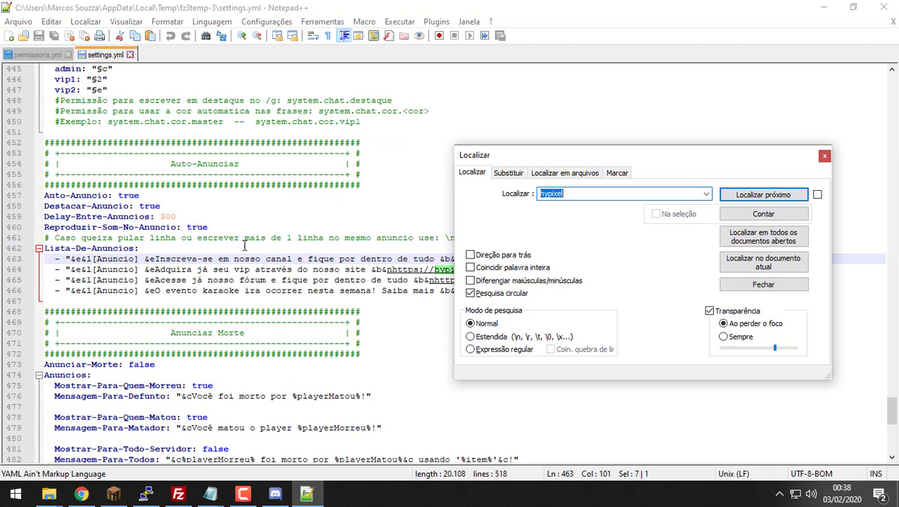
drag(732, 161, 662, 314)
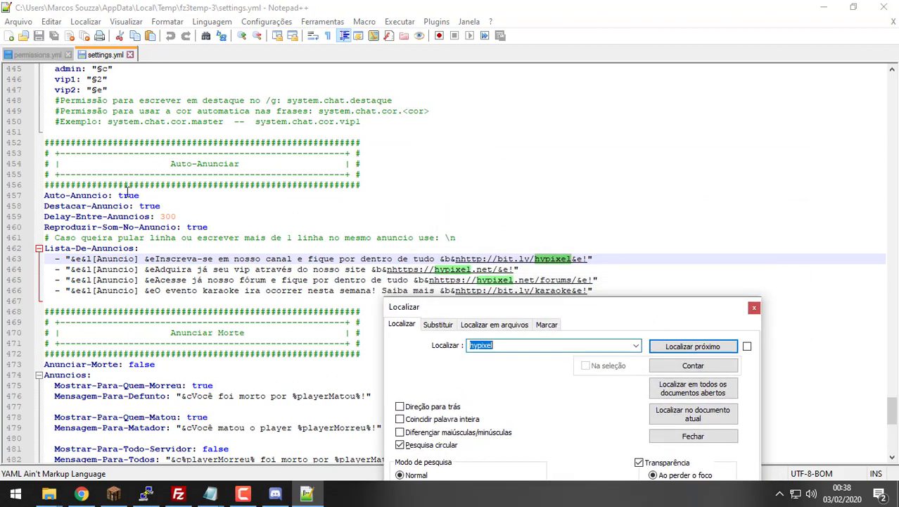
Step: Change Auto-Anuncio from true to false on line 457 and close settings.yml
double_click(129, 195)
text(false)
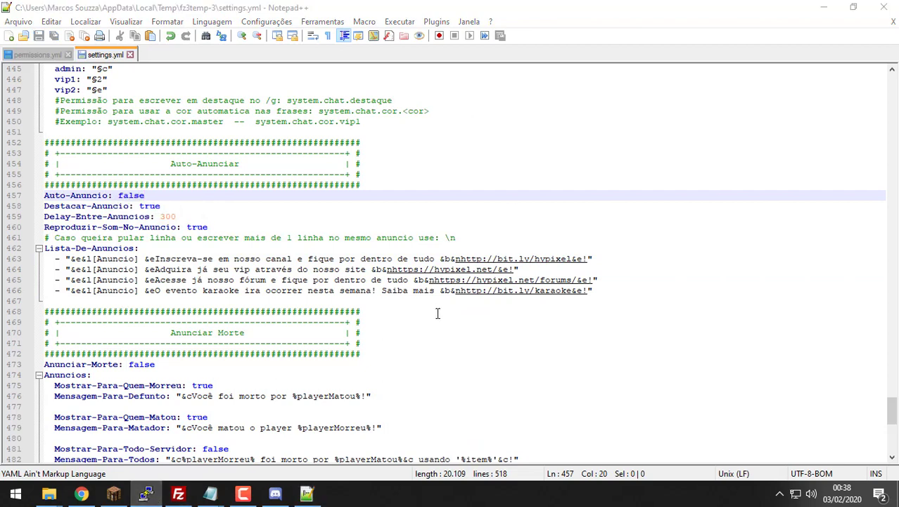
drag(600, 299, 113, 247)
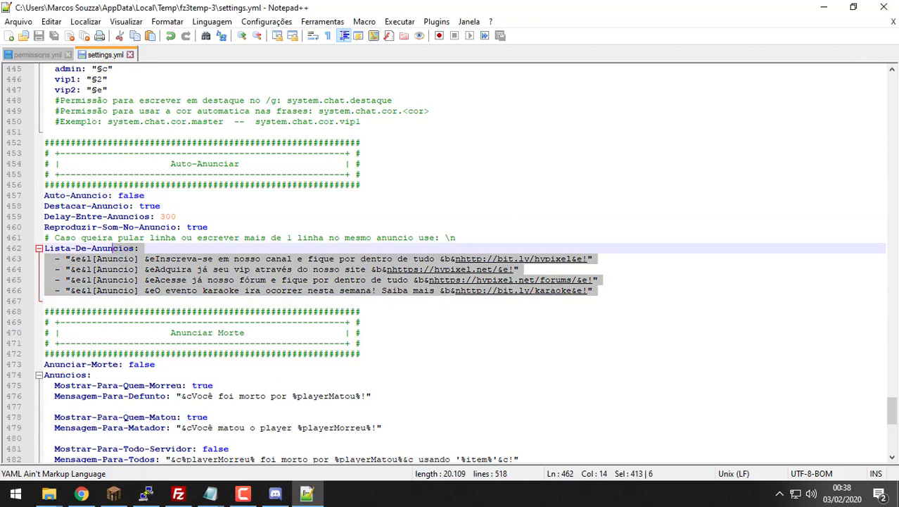
click(894, 21)
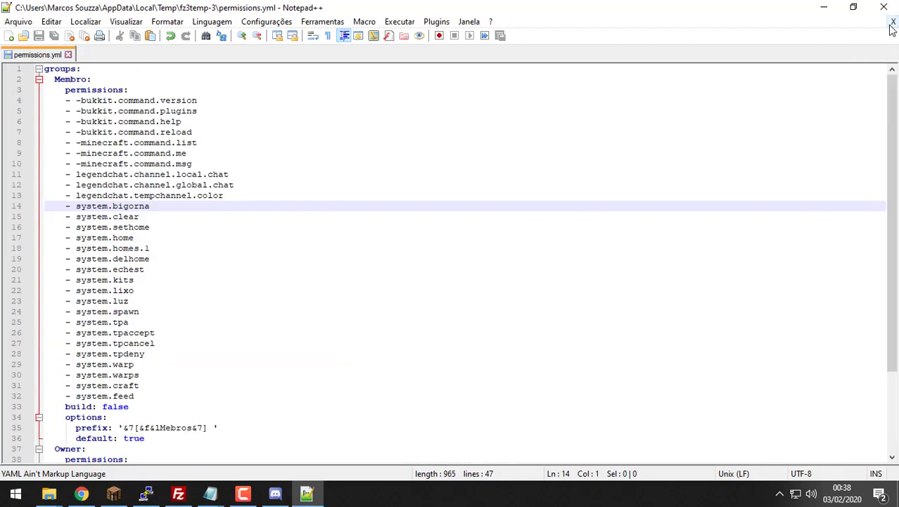
Step: Upload the revised settings.yml over the server copy, then bring up the System folder and plugin notes
click(893, 21)
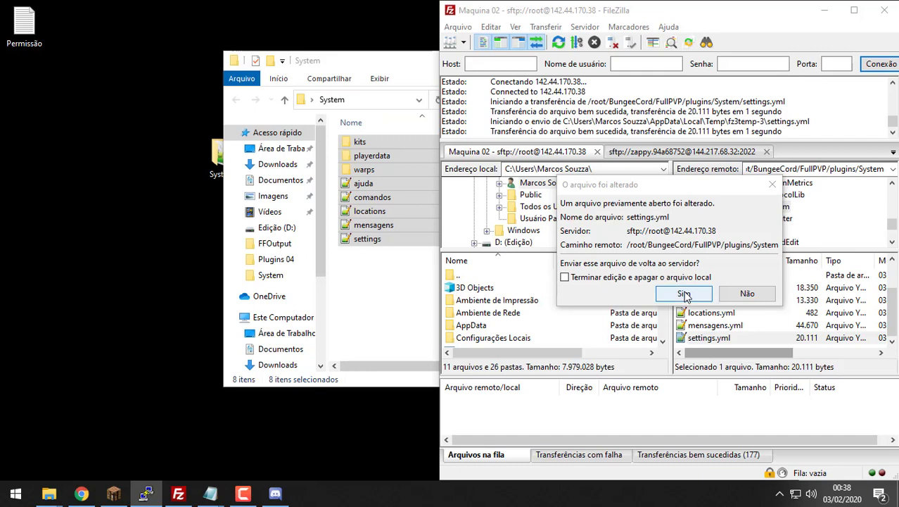
click(683, 293)
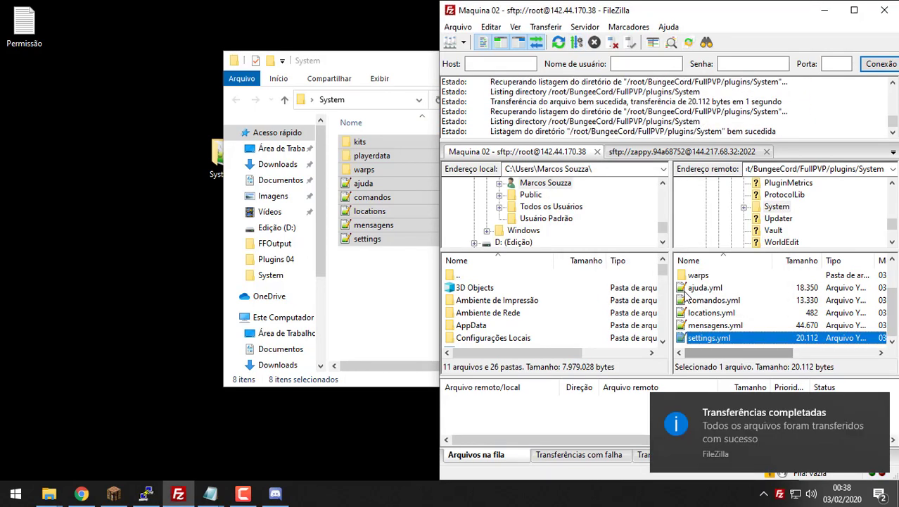
key(alt+Tab)
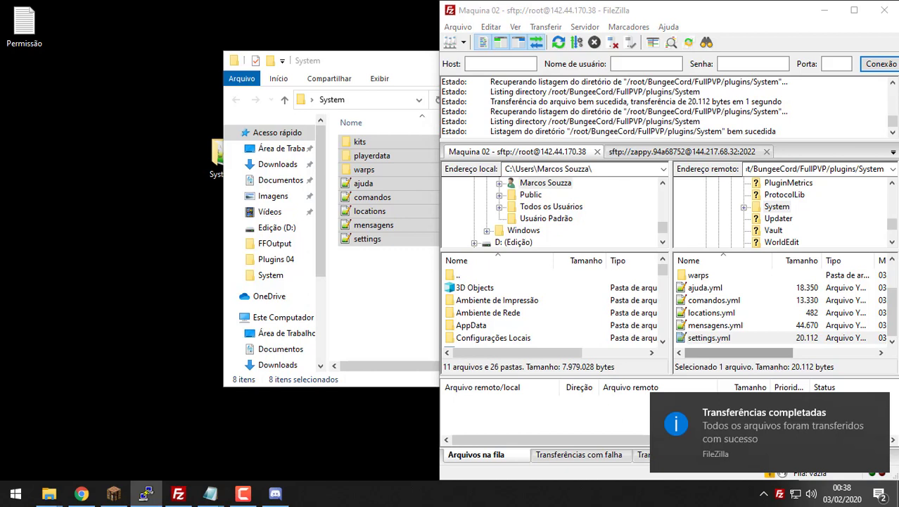
click(357, 304)
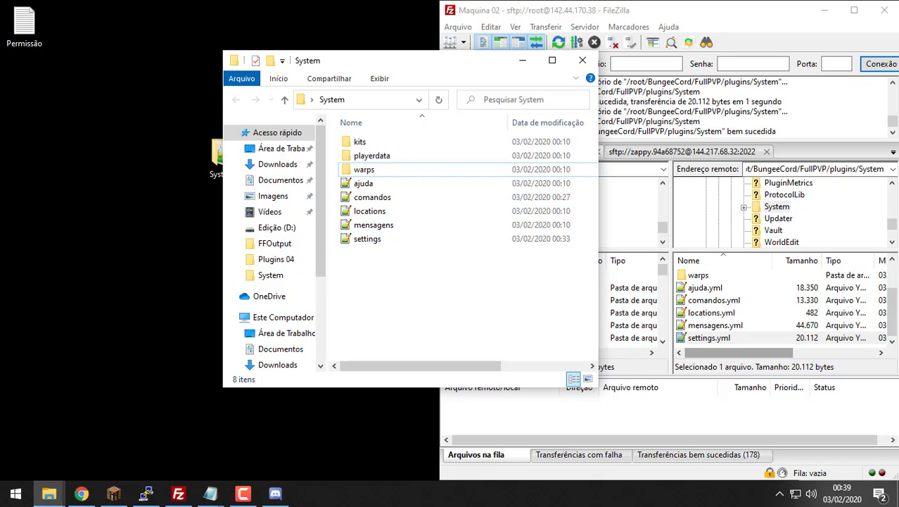
key(alt+Tab)
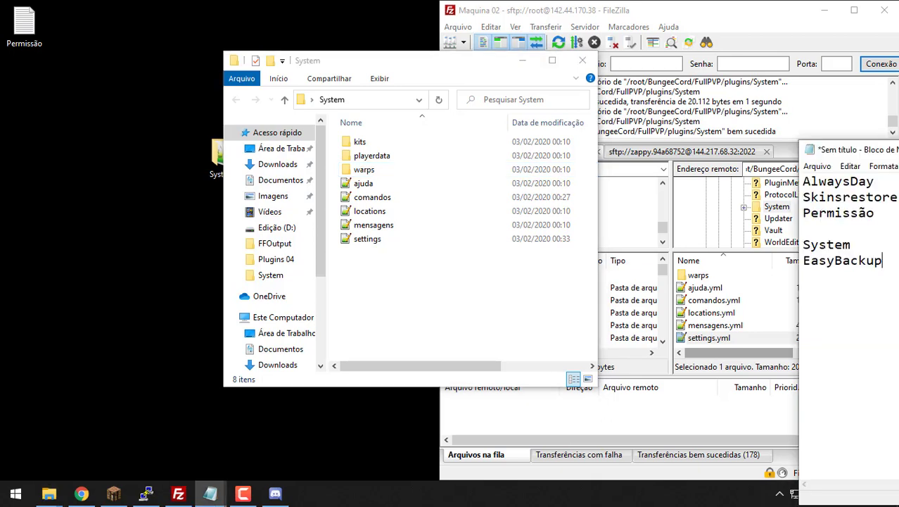
Step: Rejoin the ZappyCraft server from the refreshed server list and log in with the account password
click(153, 496)
click(114, 493)
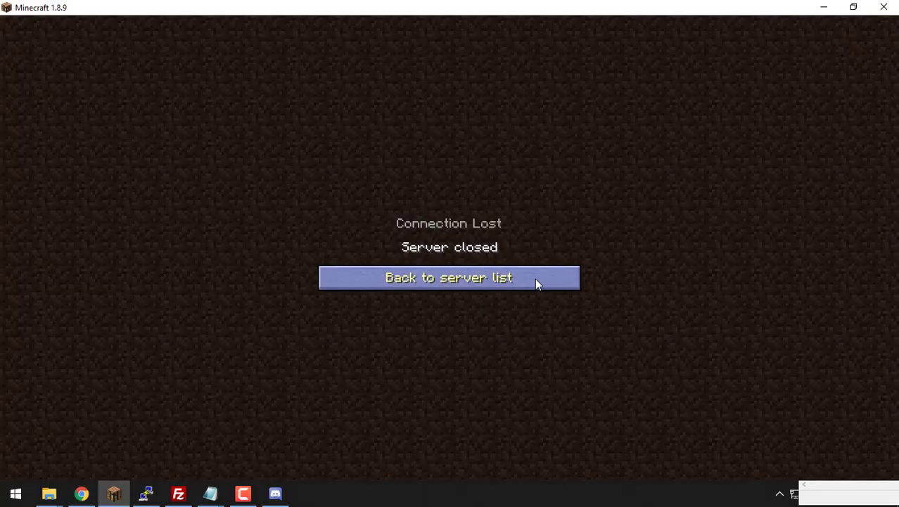
click(534, 278)
click(506, 466)
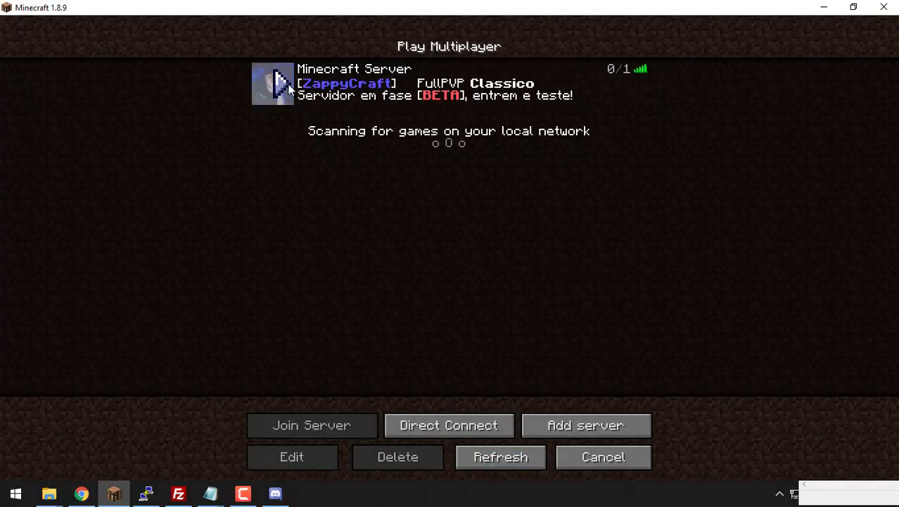
click(289, 90)
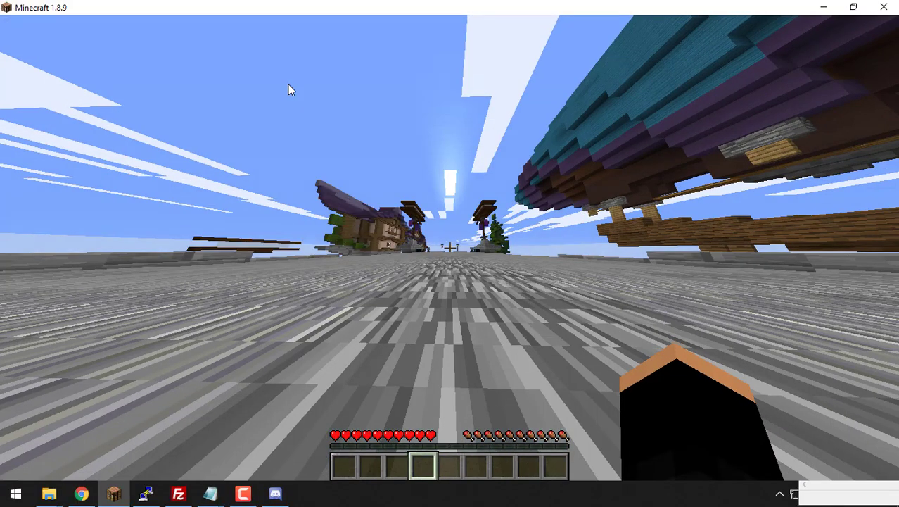
text(/logi)
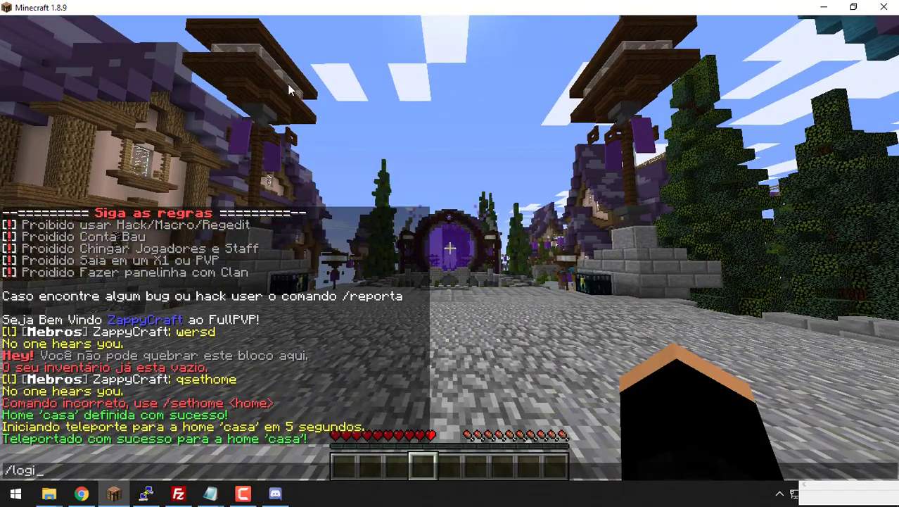
text(n 012345)
key(Return)
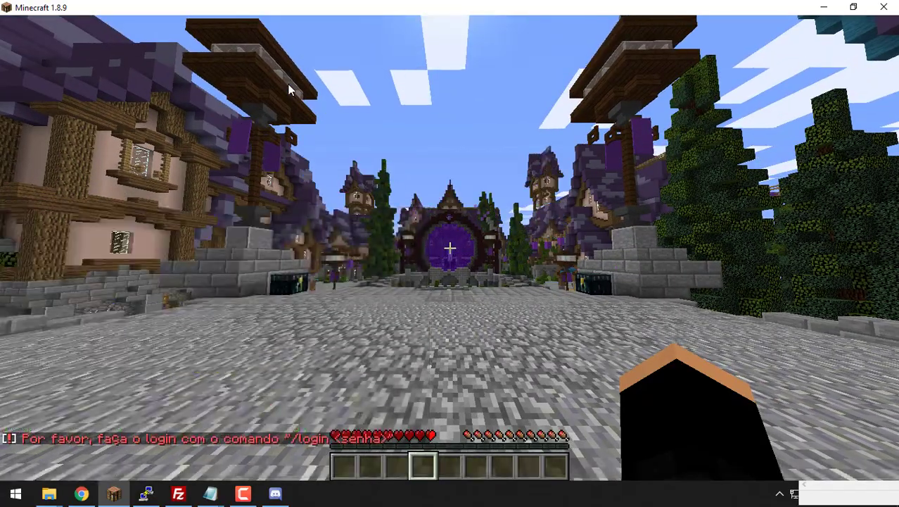
Step: Teleport with /home casa, review the chat results, then minimize Minecraft and close the System folder
key(w)
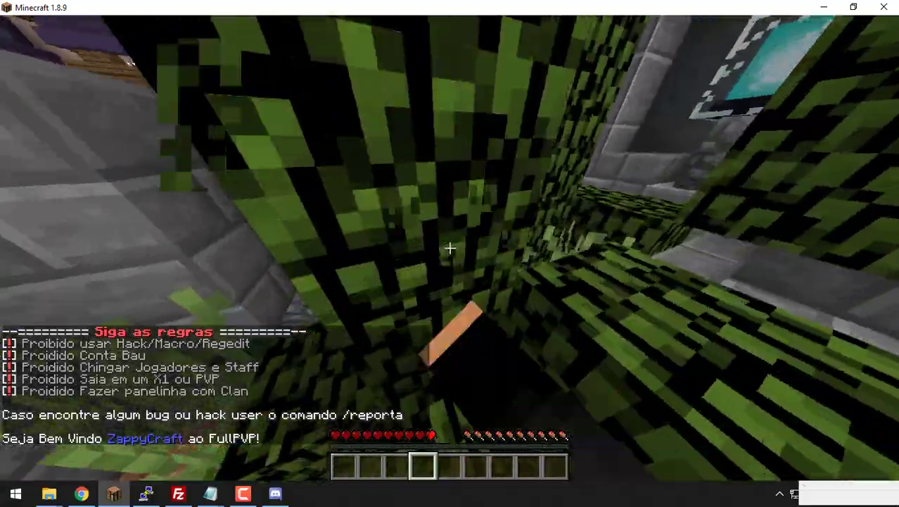
click(450, 246)
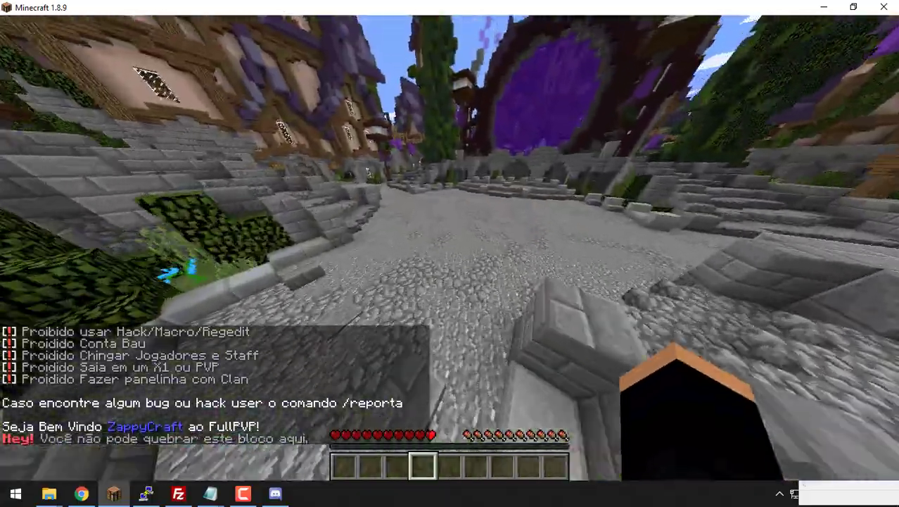
text(t/h)
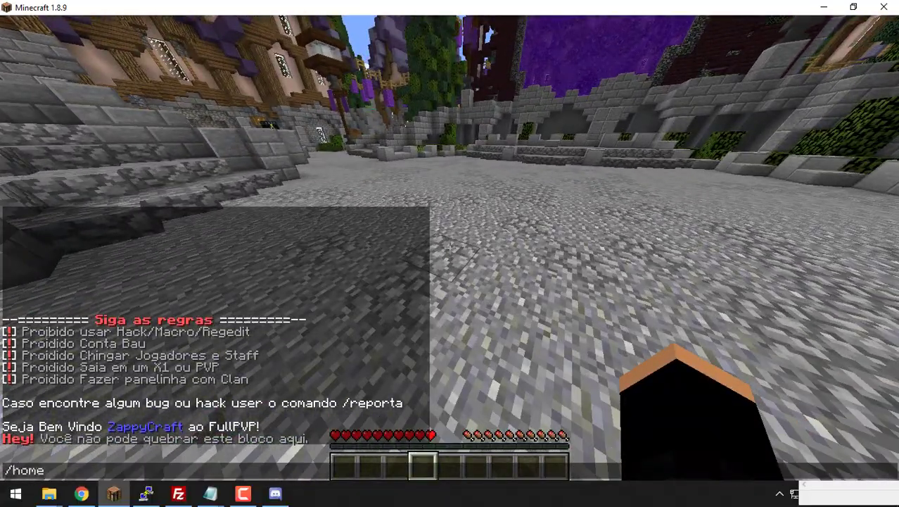
text(ome cas)
key(Return)
key(t)
key(Up)
text(a)
key(Return)
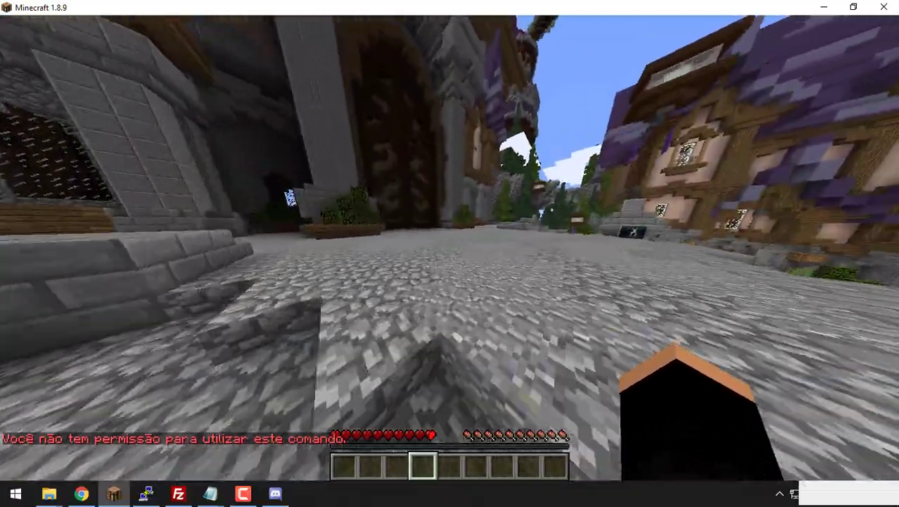
key(t)
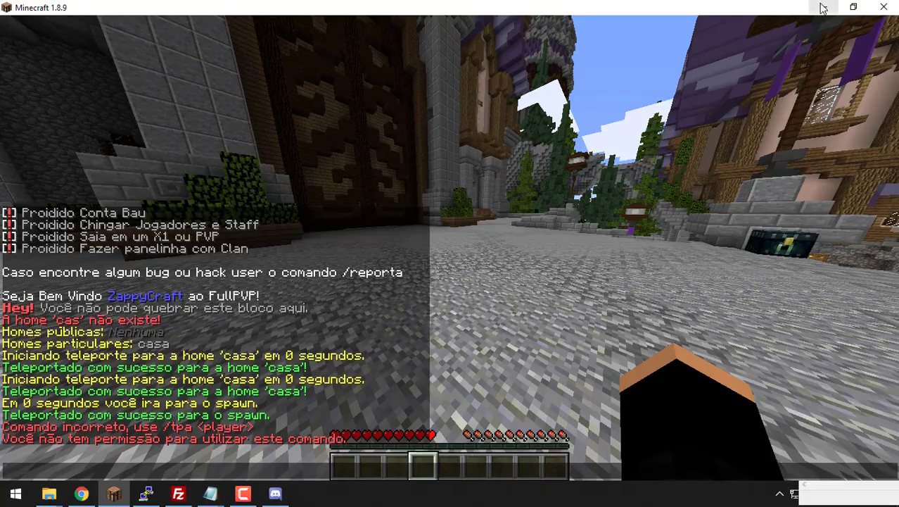
click(824, 7)
click(582, 64)
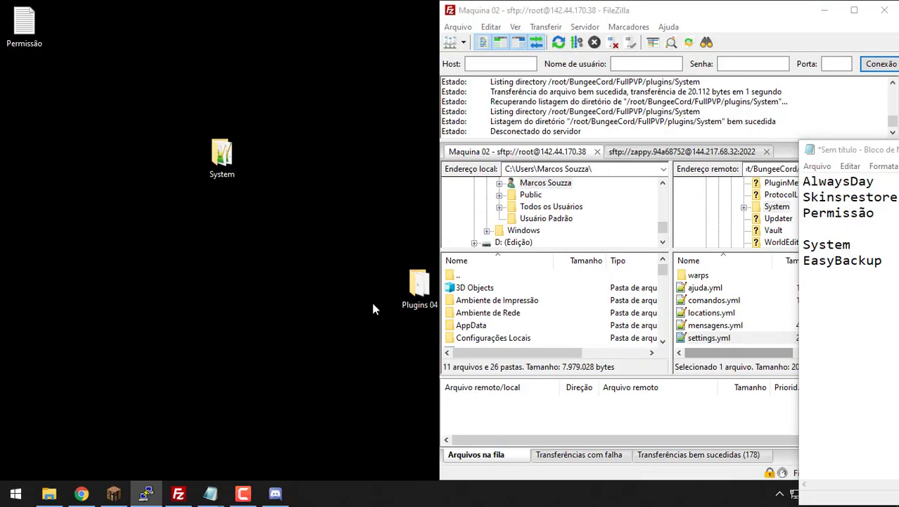
Step: Open config.yml from Plugins 04 > EasyBackup in Notepad++
drag(408, 290, 278, 276)
double_click(278, 276)
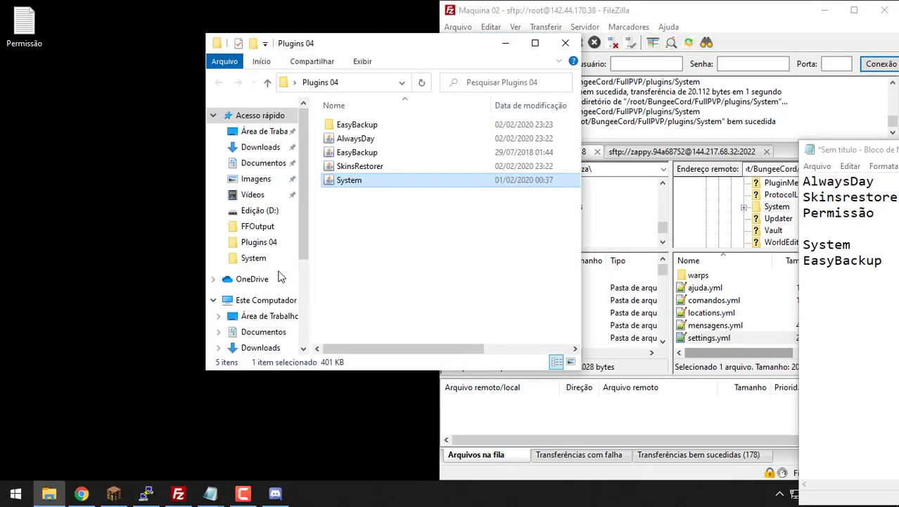
double_click(429, 129)
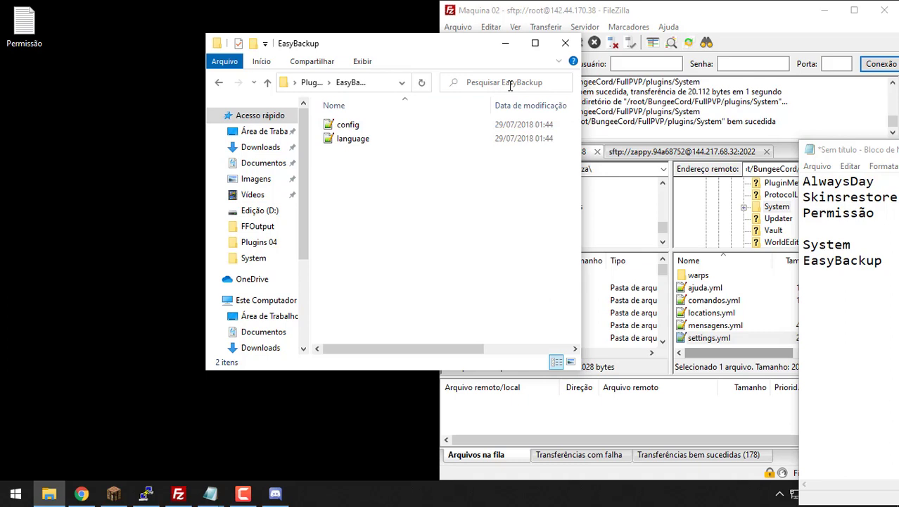
click(437, 124)
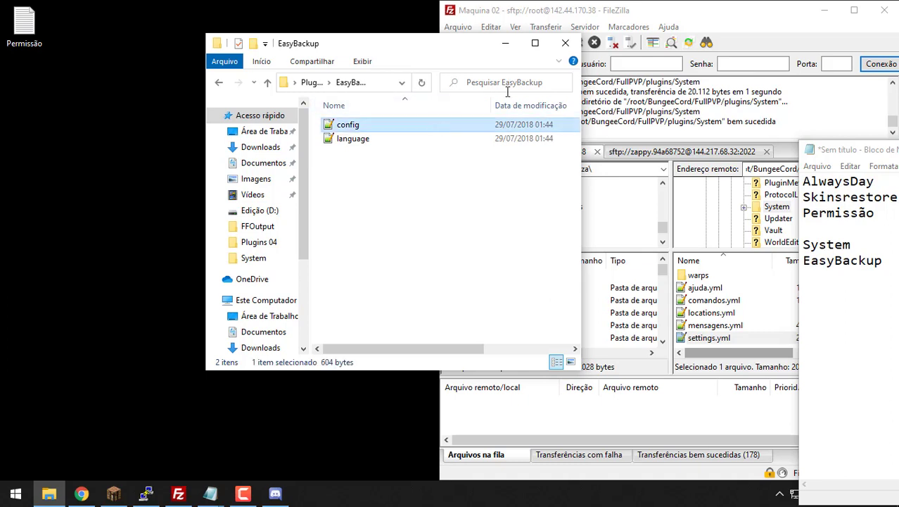
double_click(489, 124)
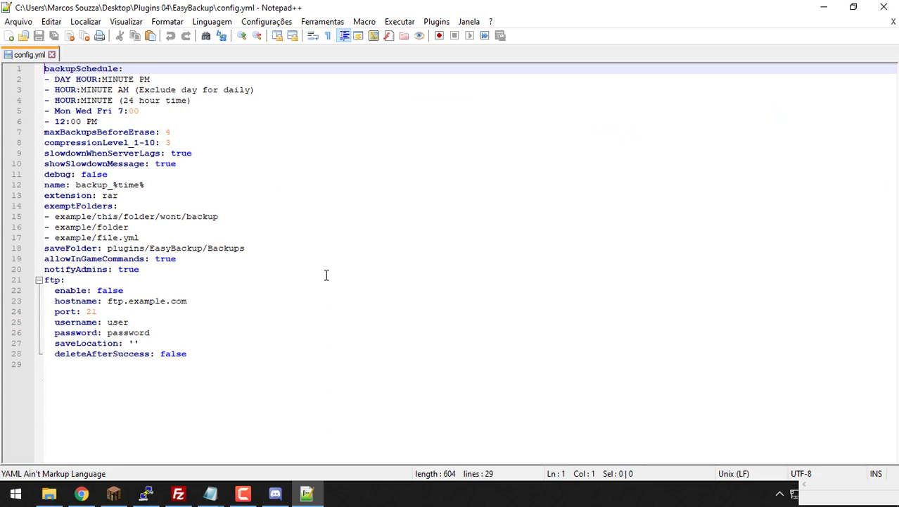
Step: Highlight the backupSchedule format examples and the 12:00 PM entry to inspect them
click(208, 105)
drag(187, 103, 86, 89)
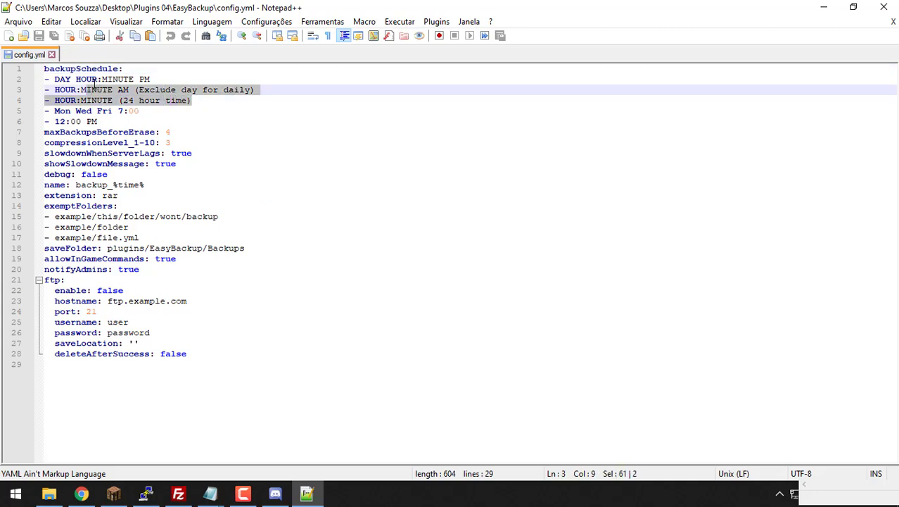
drag(102, 122, 61, 121)
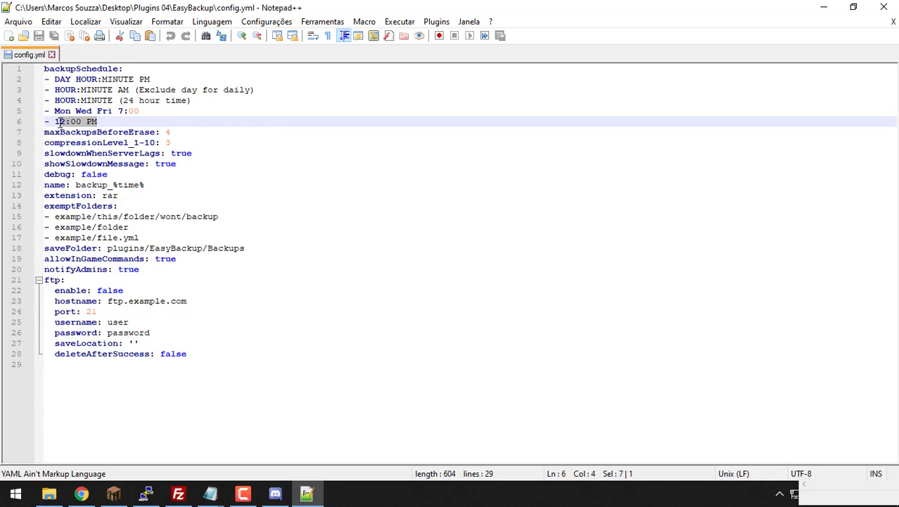
click(126, 121)
drag(116, 121, 57, 113)
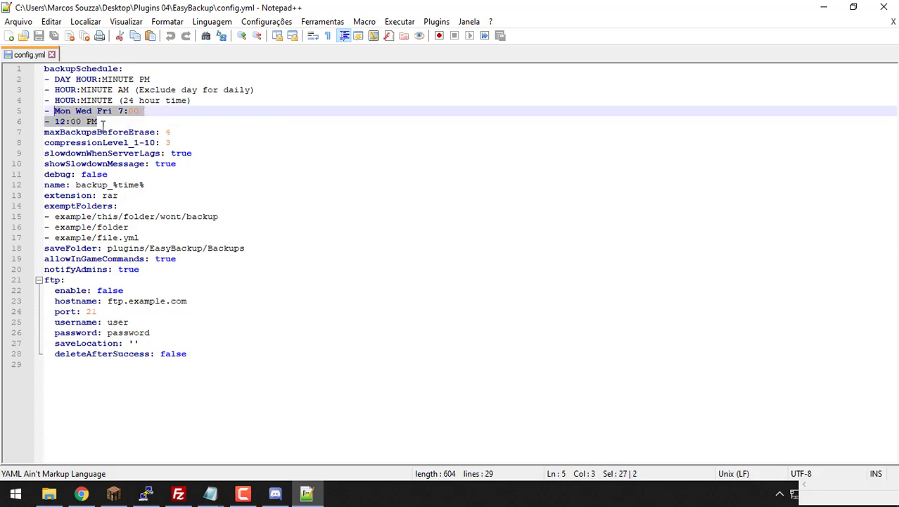
click(124, 123)
drag(123, 123, 61, 122)
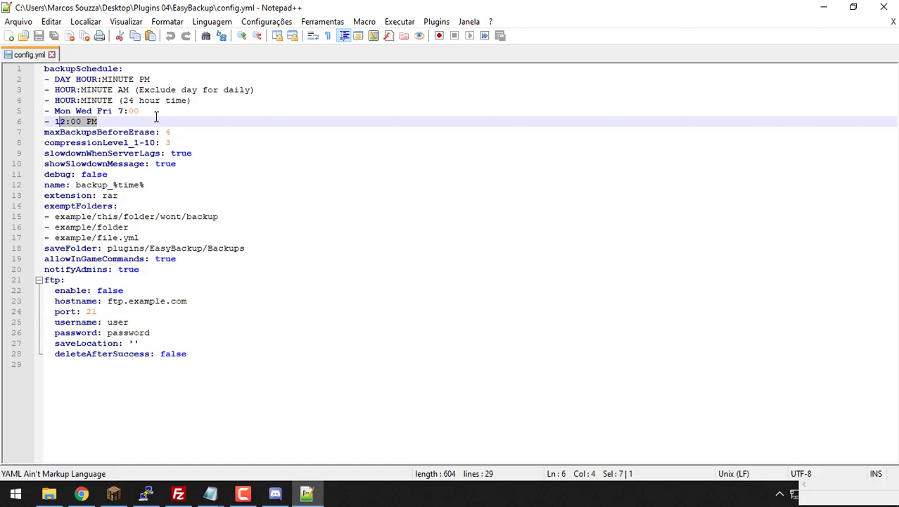
drag(158, 110, 55, 116)
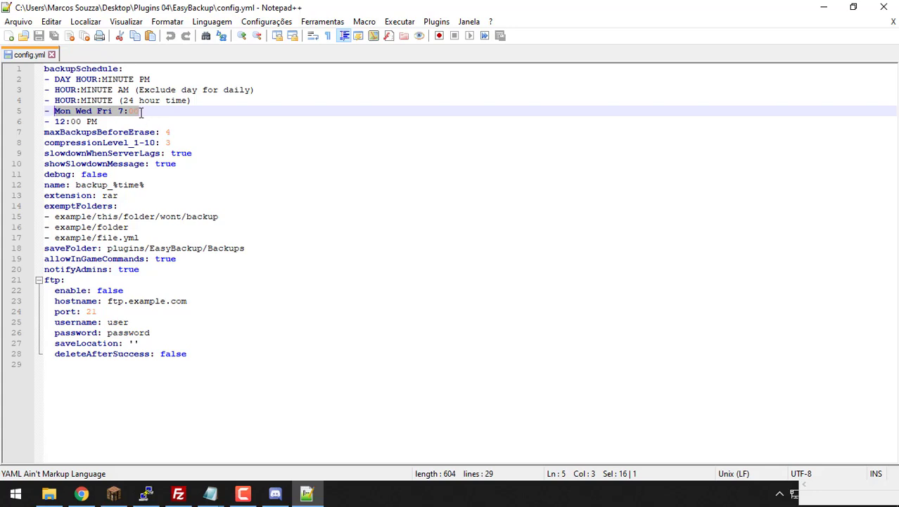
double_click(96, 90)
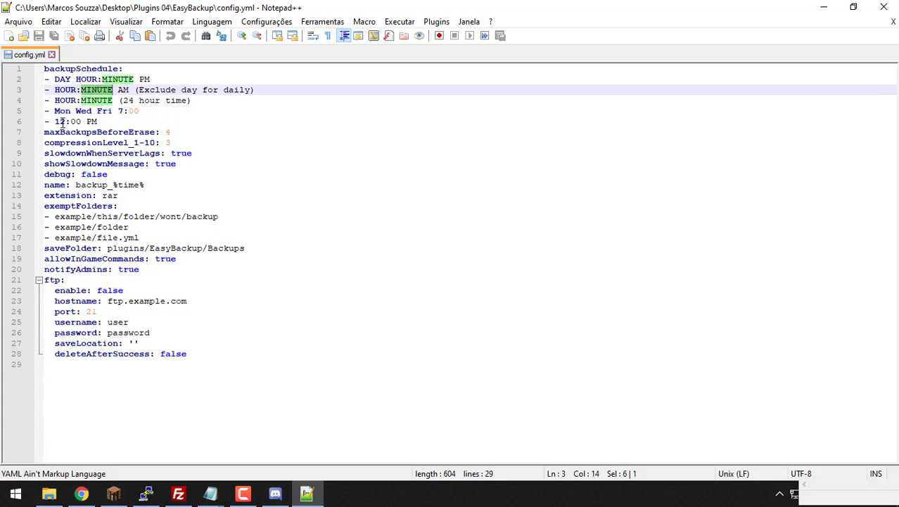
double_click(60, 121)
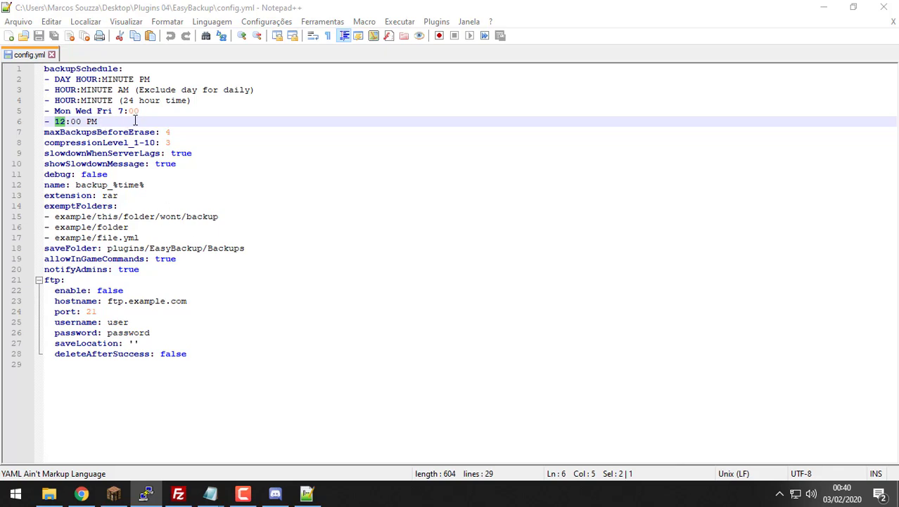
Step: Delete the 24-hour, Mon Wed Fri and DAY HOUR:MINUTE PM example lines, leaving 12:00 PM
drag(161, 112, 36, 102)
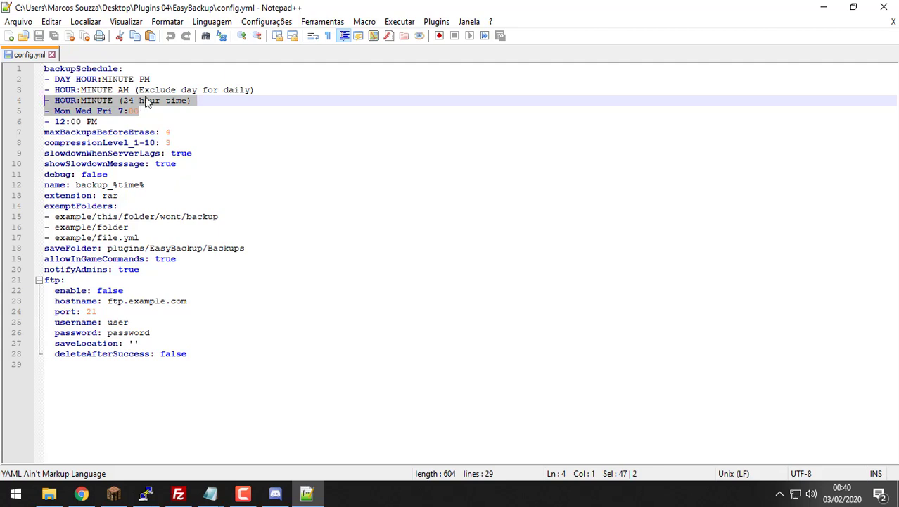
key(BackSpace)
key(BackSpace)
drag(160, 81, 44, 79)
key(BackSpace)
key(BackSpace)
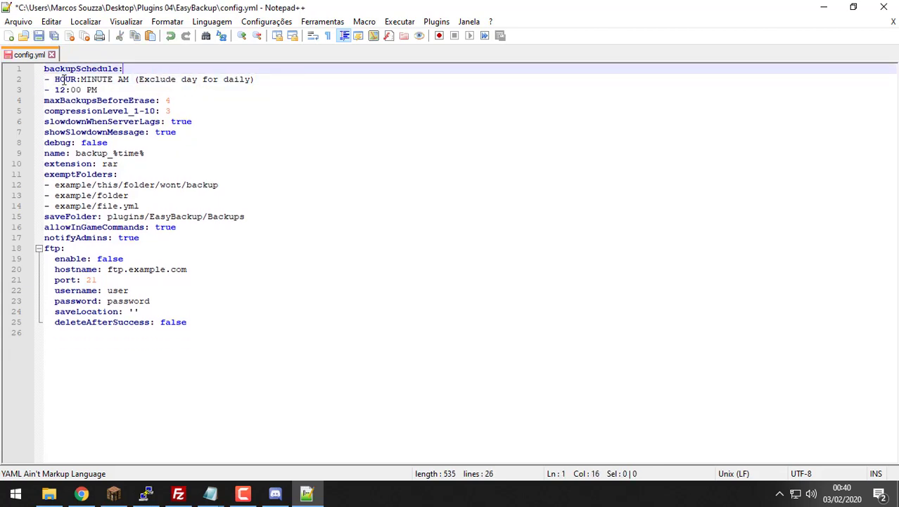
double_click(63, 90)
click(105, 90)
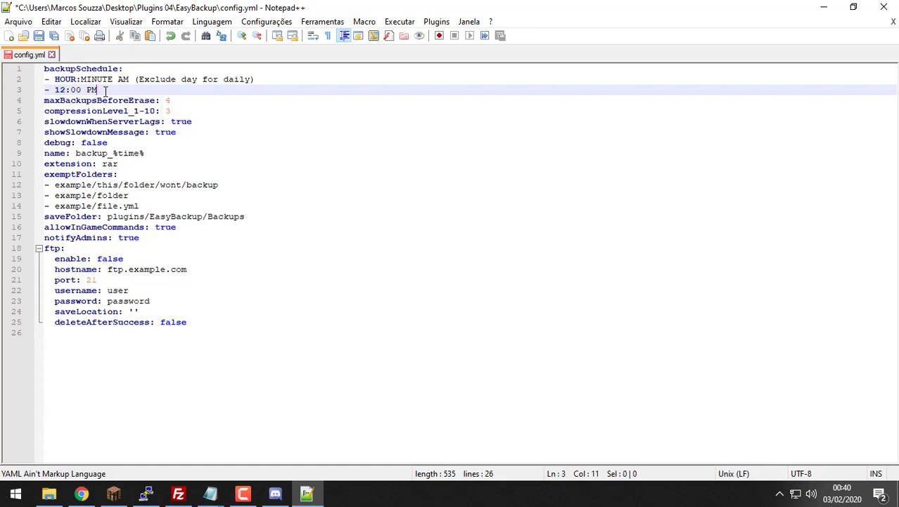
click(61, 90)
click(65, 90)
key(F10)
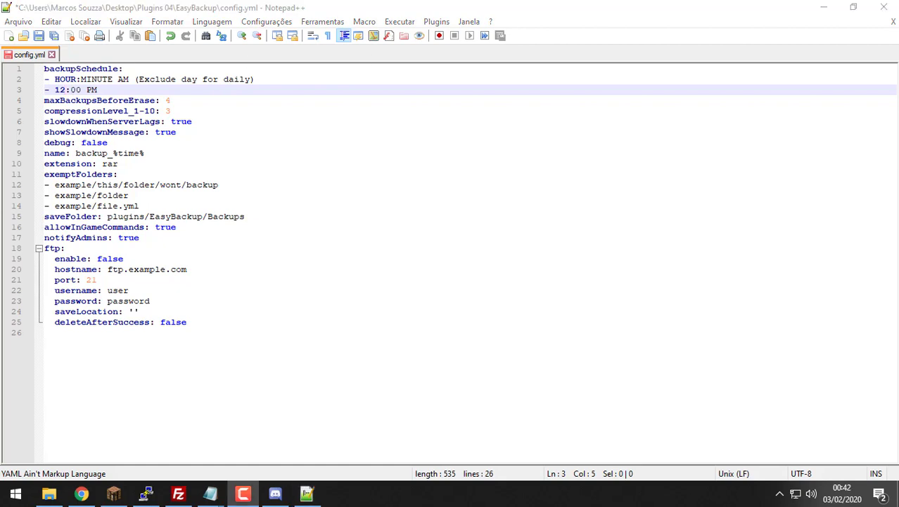
key(alt+Tab)
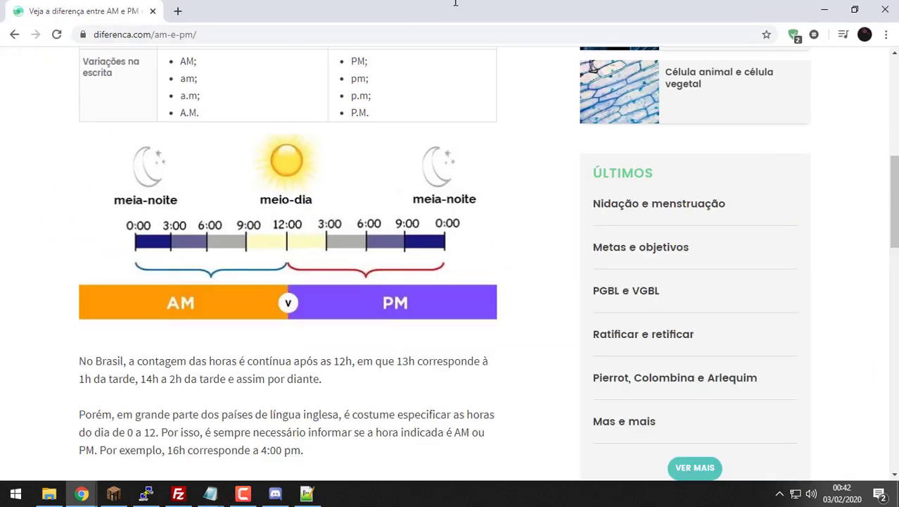
key(alt+Tab)
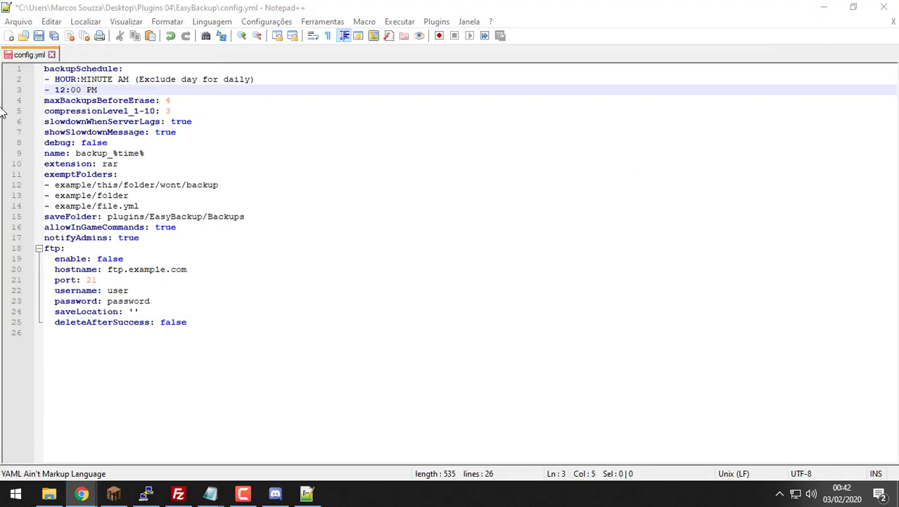
key(alt+Tab)
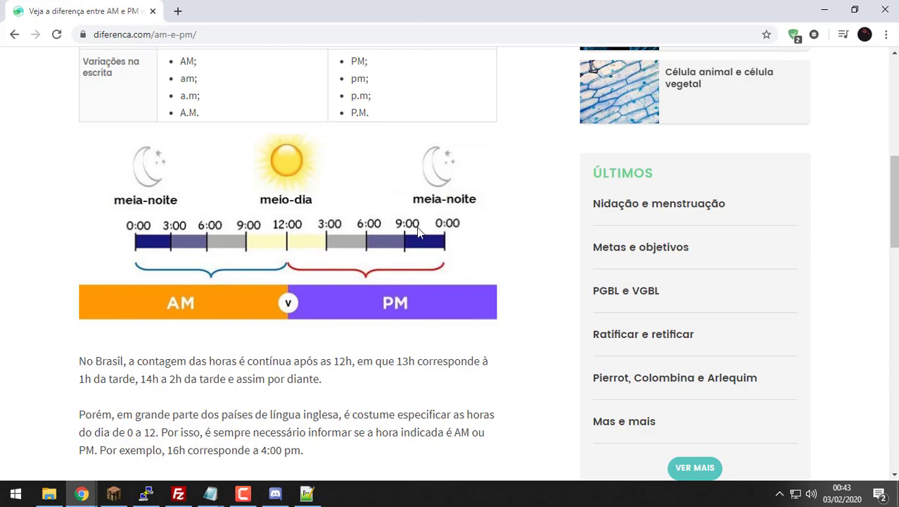
double_click(394, 20)
key(alt+Tab)
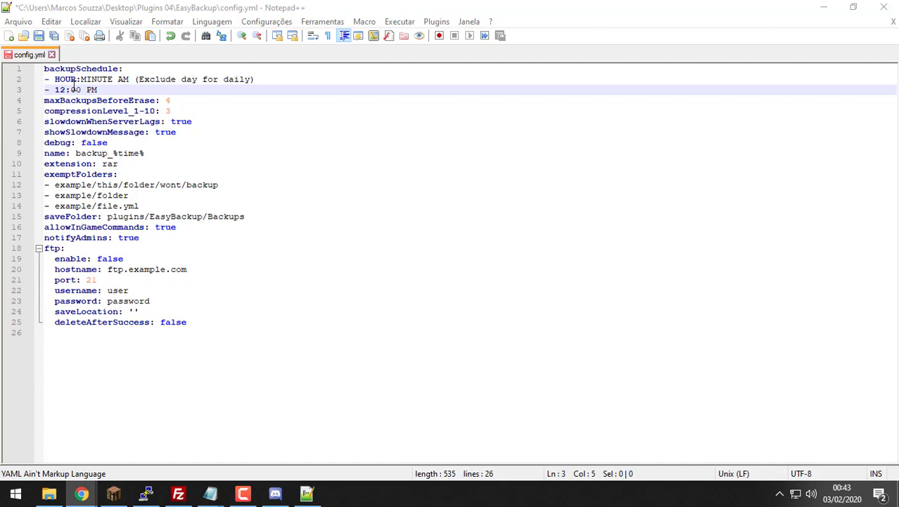
Step: Change the 12:00 PM schedule entry to 3:00 AM
mouse_move(67, 90)
mouse_down()
mouse_move(54, 100)
mouse_move(60, 91)
mouse_up()
key(BackSpace)
key(BackSpace)
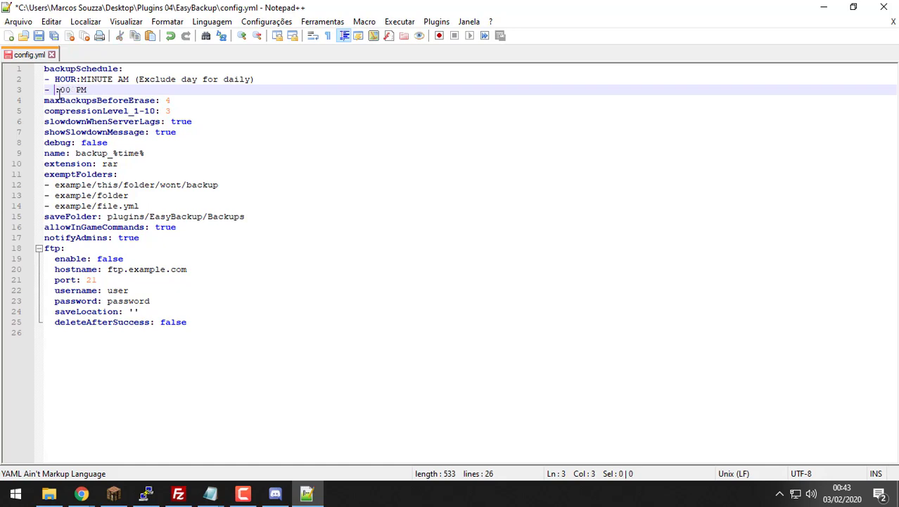
text(3)
key(Right)
key(Right)
key(Right)
key(End)
key(BackSpace)
key(BackSpace)
text(AM)
key(Delete)
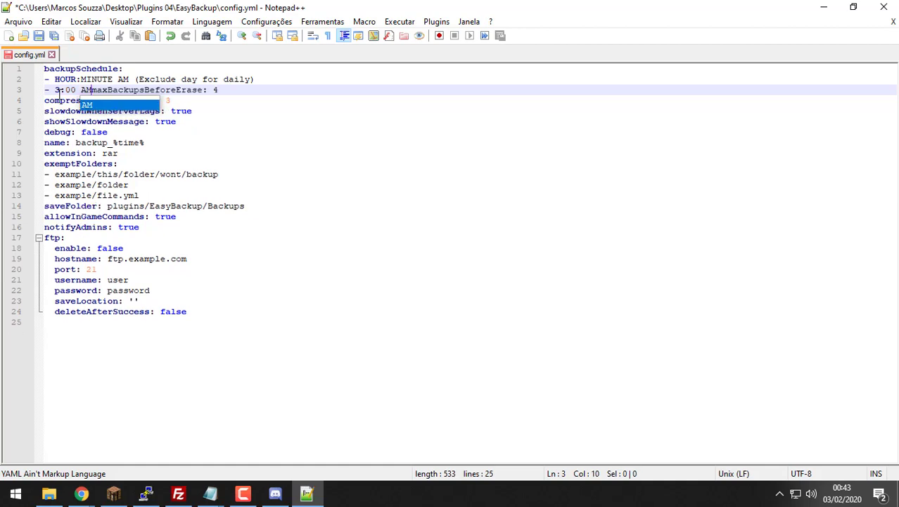
key(Return)
Step: Add a '- 9:00 AM' entry below 3:00 AM
key(Up)
key(End)
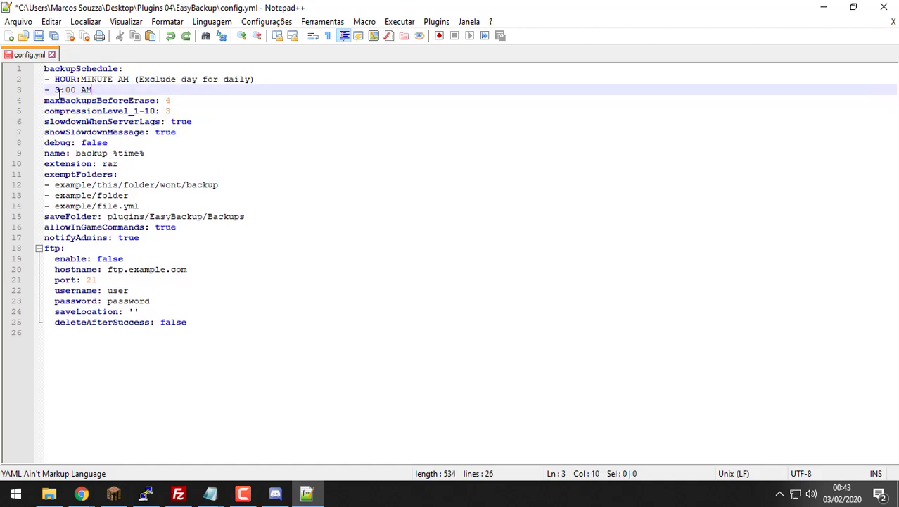
key(Return)
text(- )
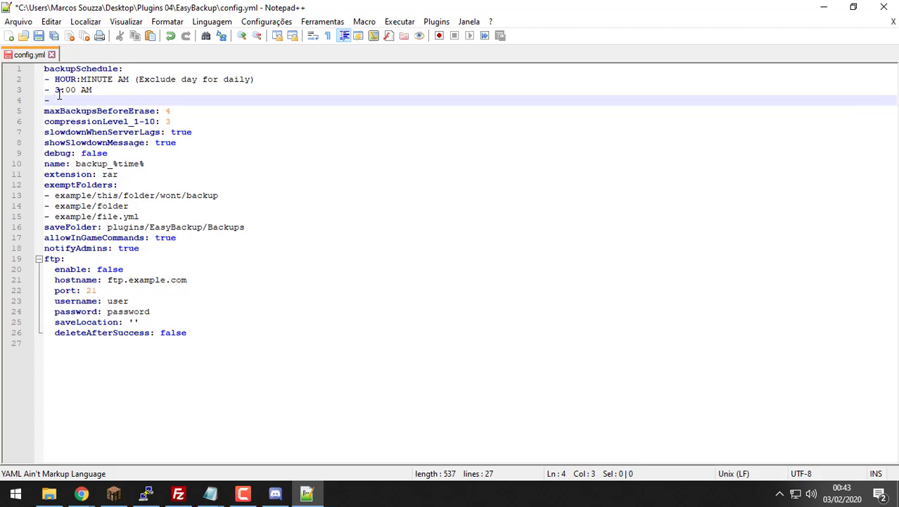
text(9:00 AMD)
key(BackSpace)
key(Return)
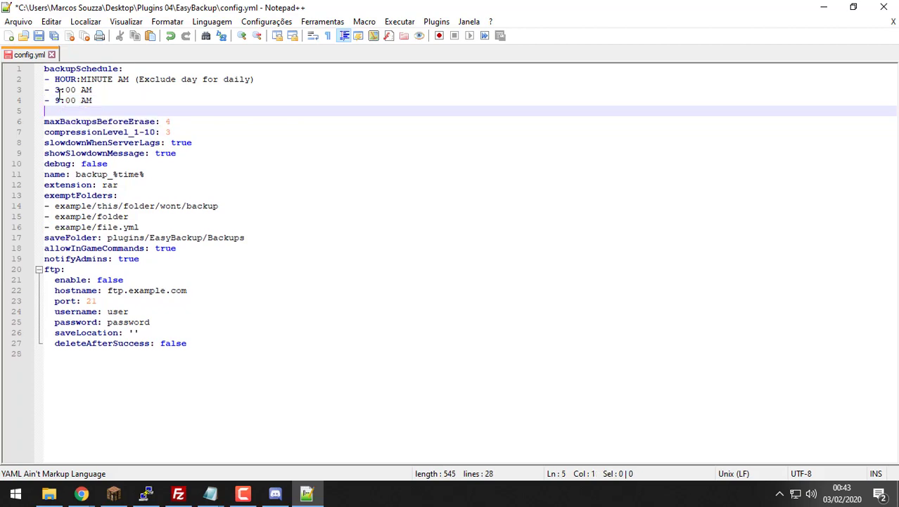
Step: Add '- 3:00 PM' and '- 9:00 PM' entries to finish the schedule
text(-)
click(154, 111)
text(3:00 PM)
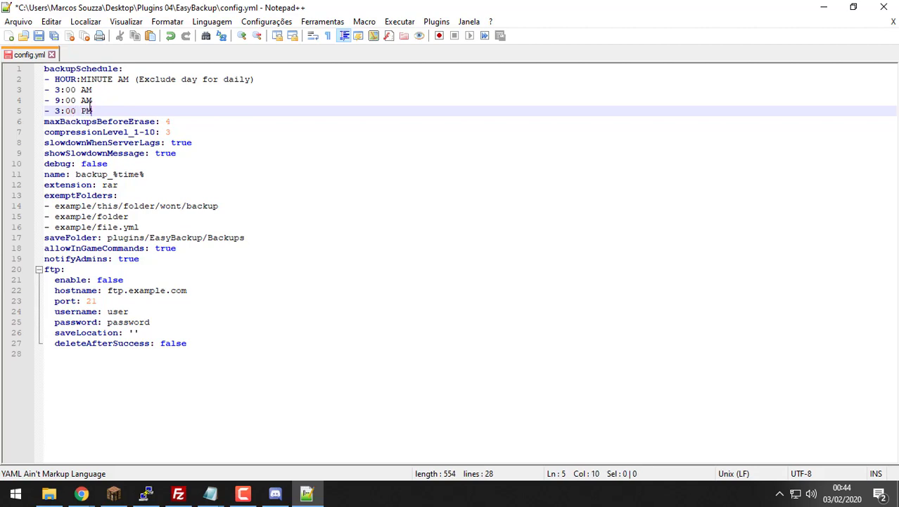
key(Return)
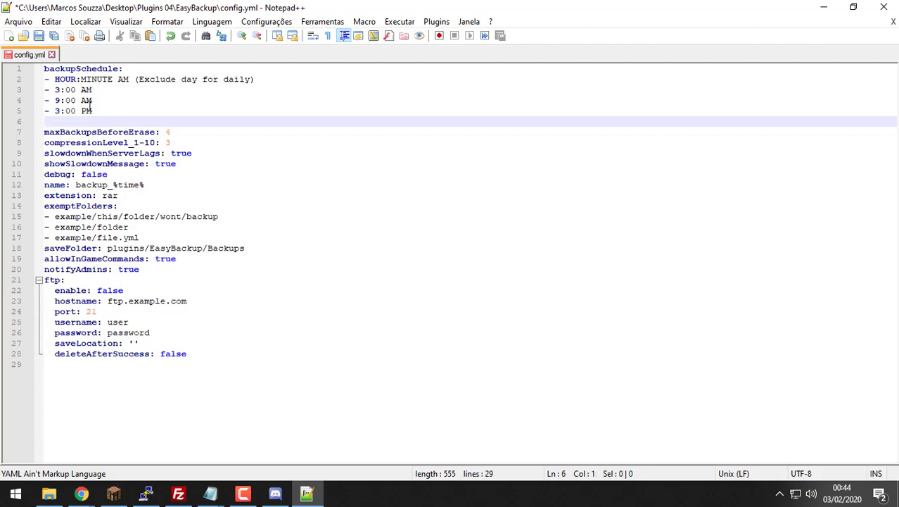
text(- )
text(9)
key(BackSpace)
text(9:00 PM)
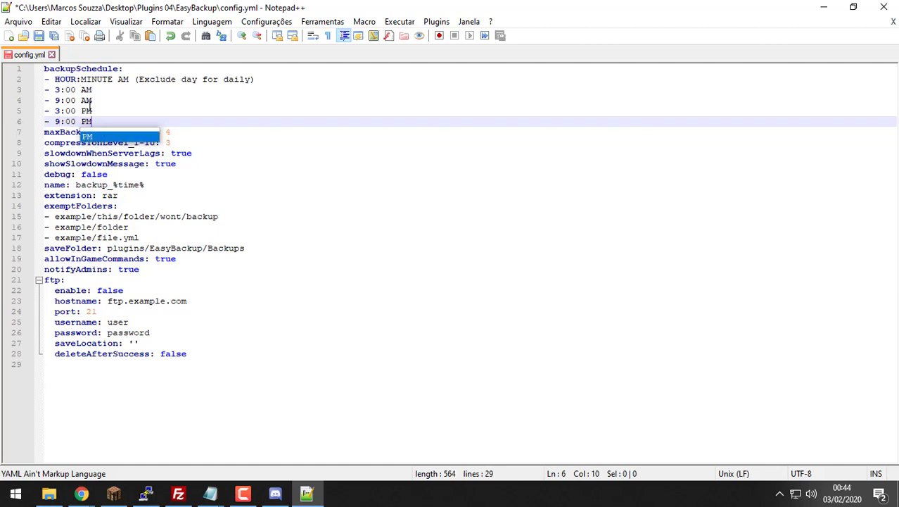
Step: Review the four schedule entries, 3:00 AM, 9:00 AM, 3:00 PM and 9:00 PM
drag(97, 101, 42, 89)
drag(65, 120, 41, 113)
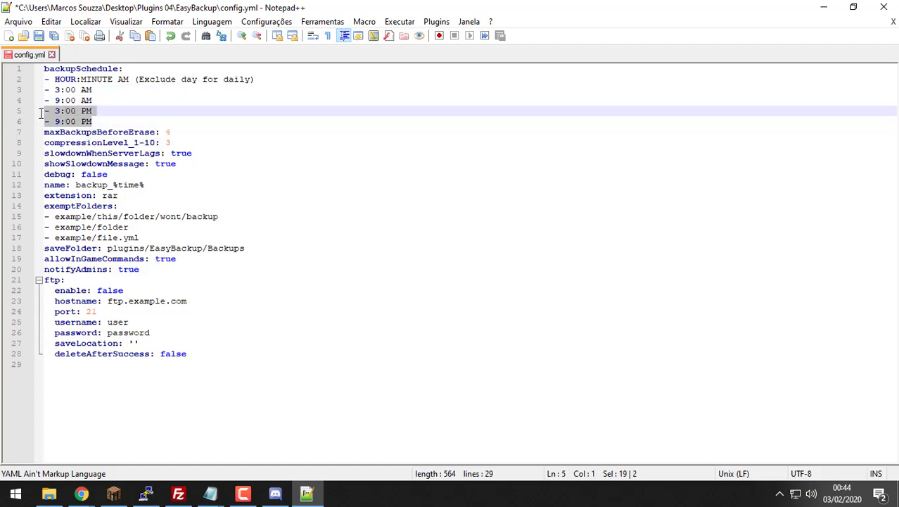
click(122, 118)
drag(124, 119, 42, 113)
click(109, 111)
drag(109, 110, 38, 111)
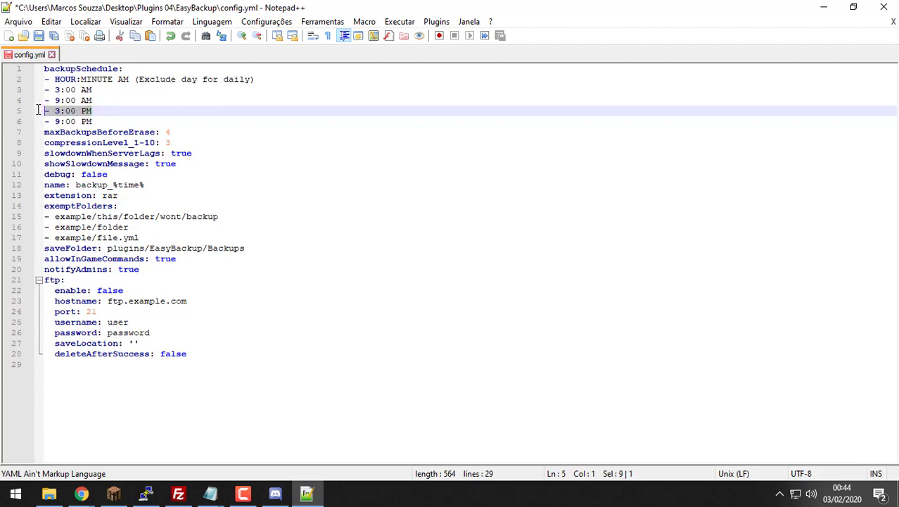
click(101, 111)
key(shift+Home)
drag(113, 118, 51, 124)
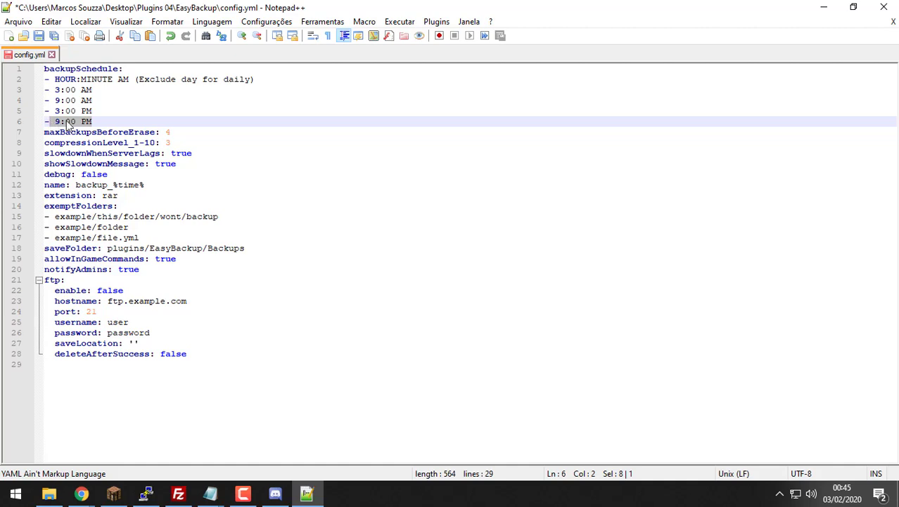
click(111, 120)
drag(113, 120, 36, 99)
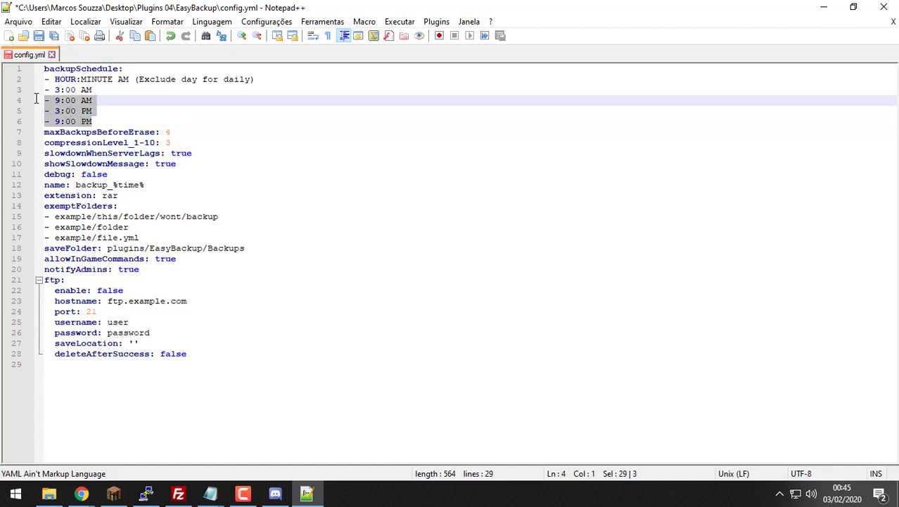
click(124, 117)
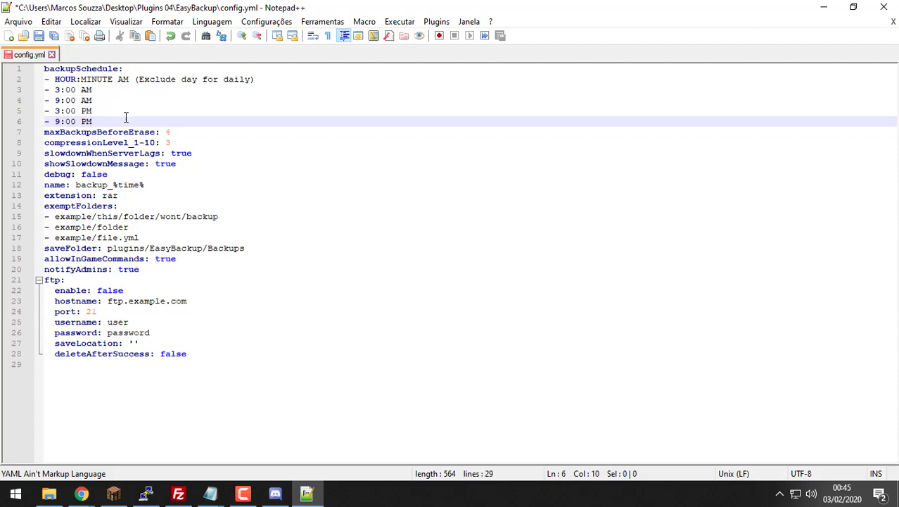
Step: Check maxBackupsBeforeErase 4, the saveFolder path, notifyAdmins and ftp settings, then save config.yml
double_click(180, 128)
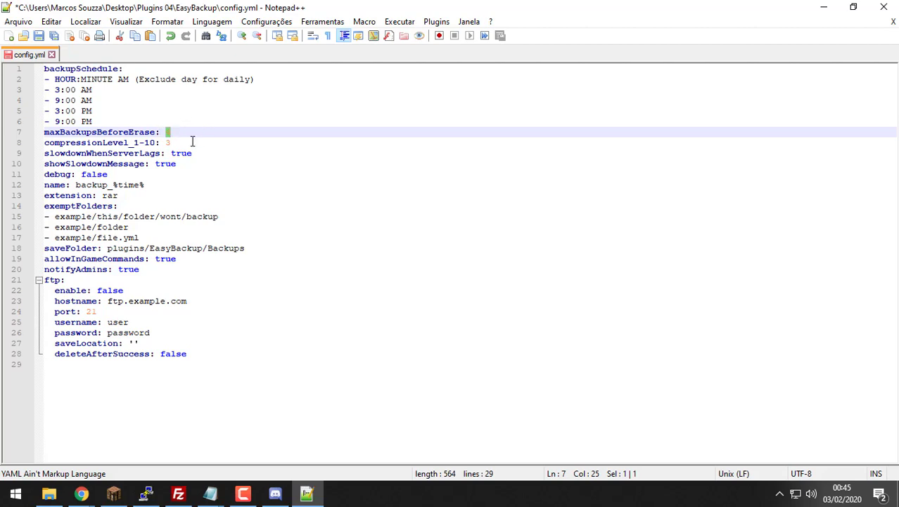
click(182, 143)
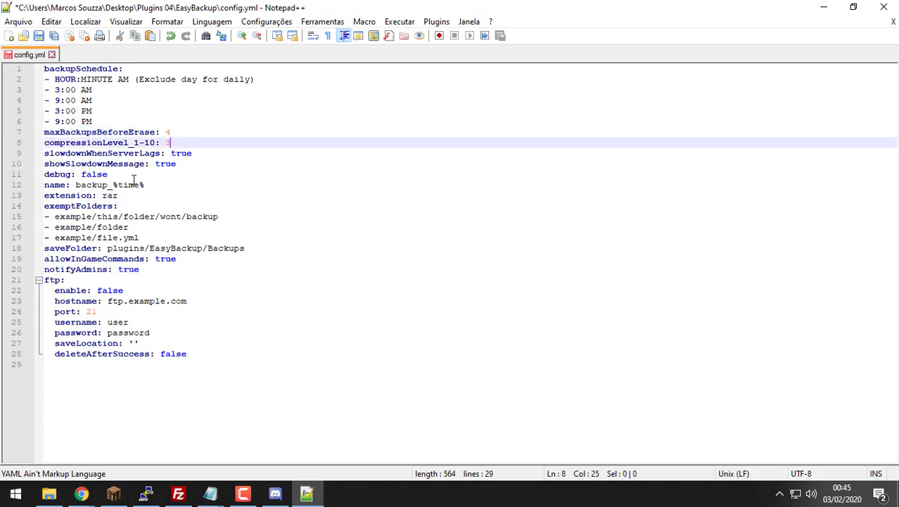
drag(253, 248, 96, 228)
click(224, 248)
drag(256, 248, 114, 248)
double_click(226, 250)
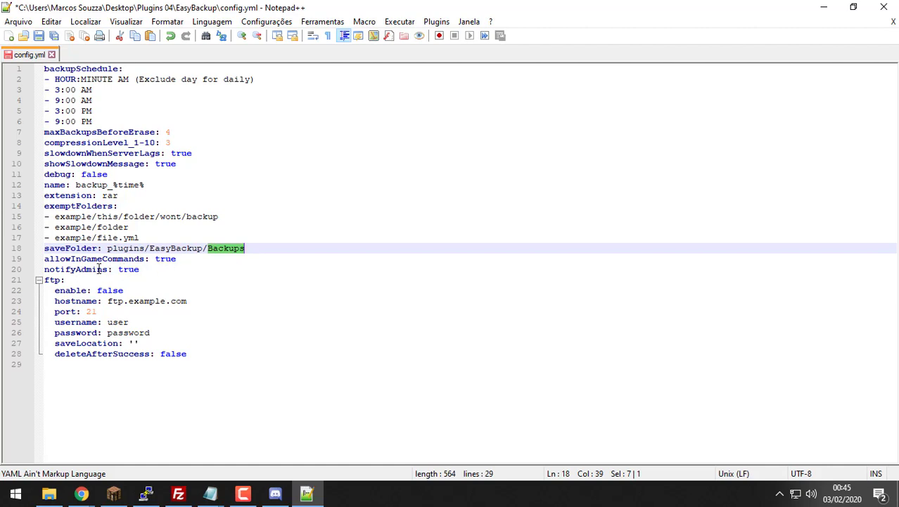
double_click(128, 270)
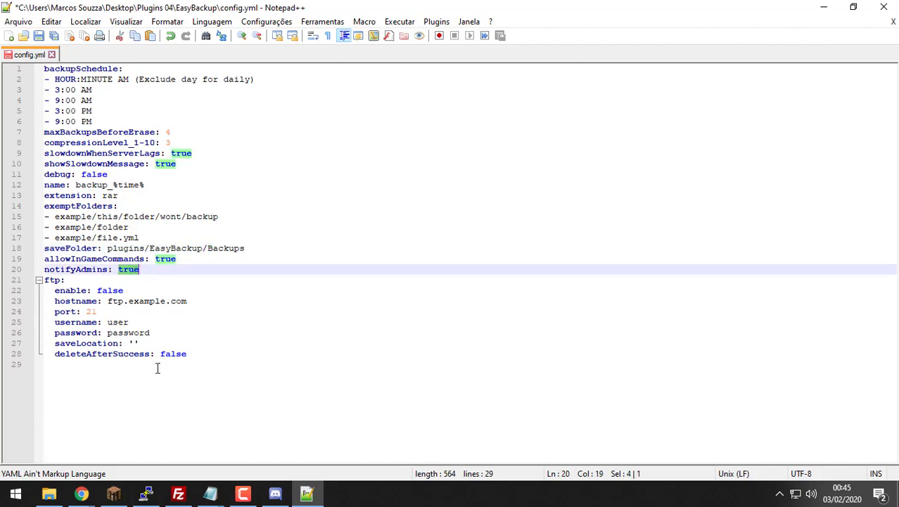
drag(157, 364, 41, 288)
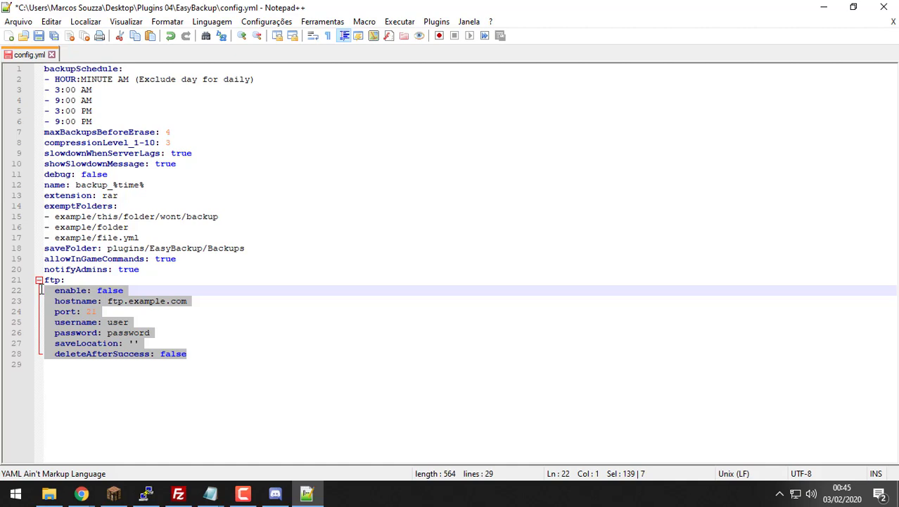
click(171, 216)
key(ctrl+s)
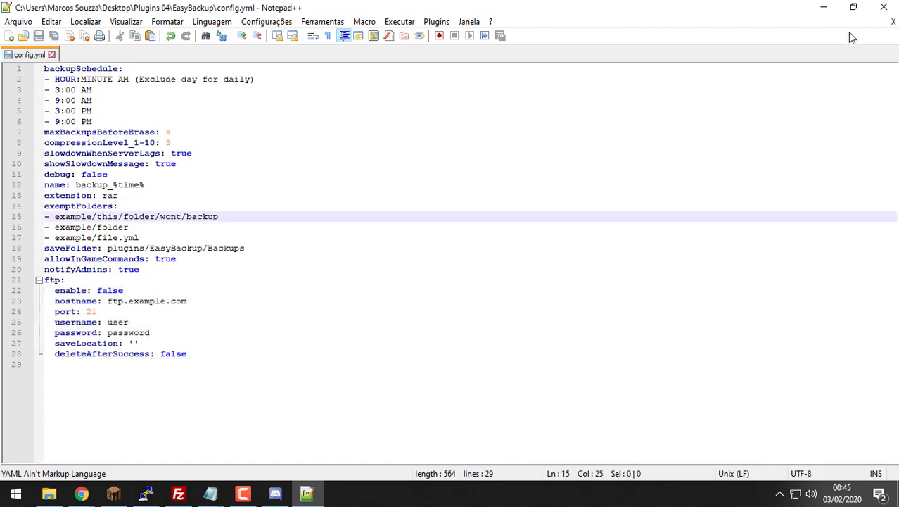
Step: Upload the EasyBackup folder and file from Plugins 04 into the server's plugins directory
click(884, 7)
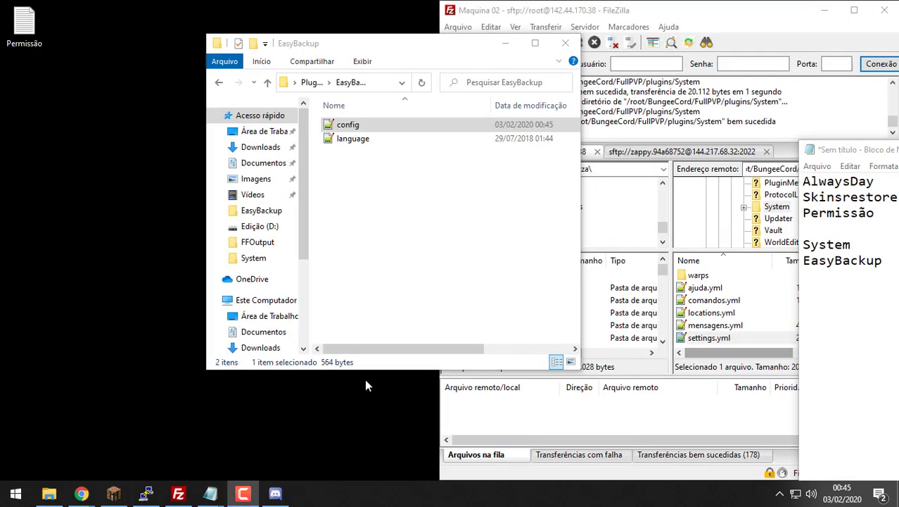
click(320, 88)
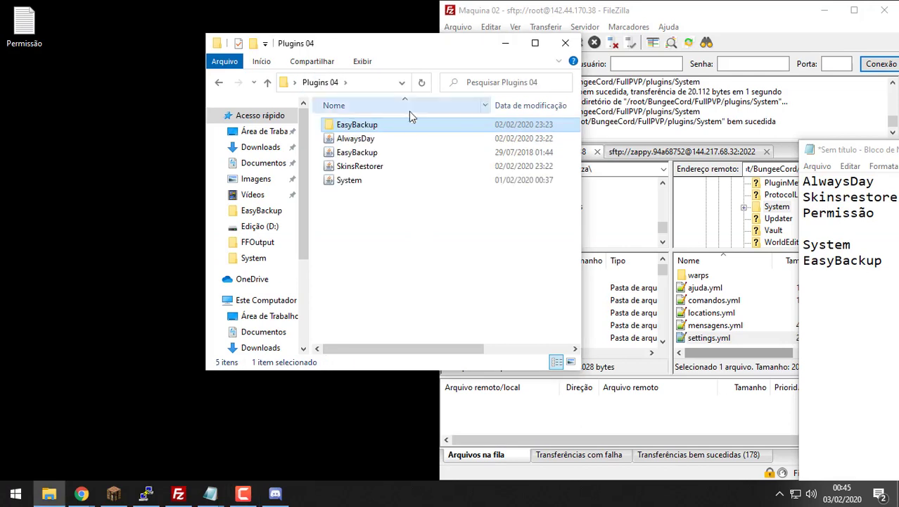
ctrl+click(380, 151)
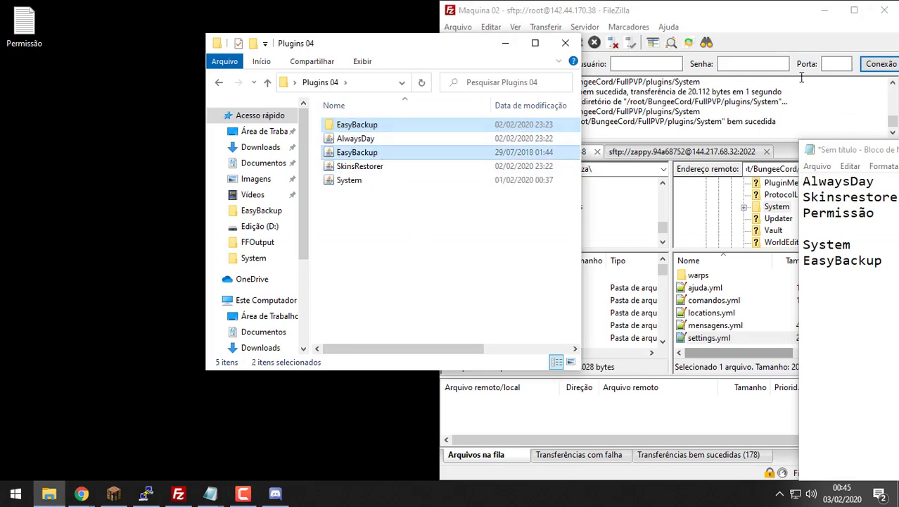
click(753, 19)
scroll(709, 276, up, 1)
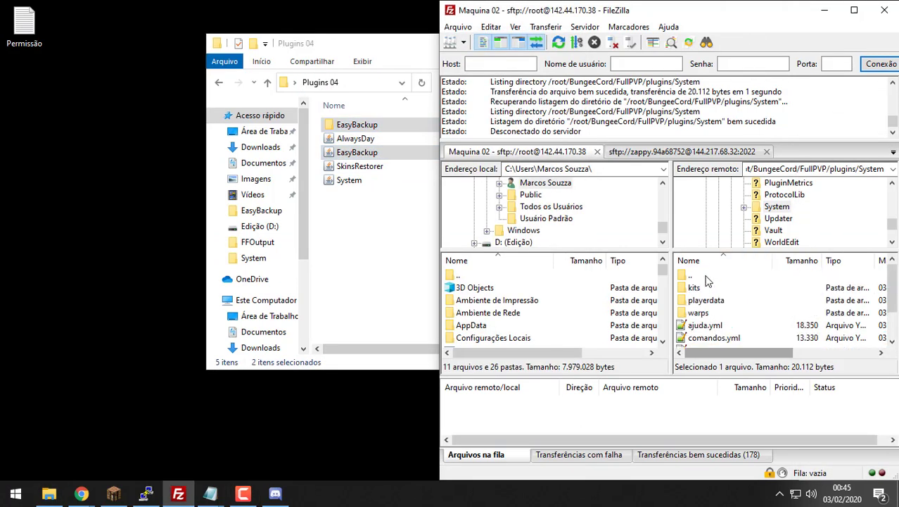
double_click(707, 277)
scroll(707, 295, down, 12)
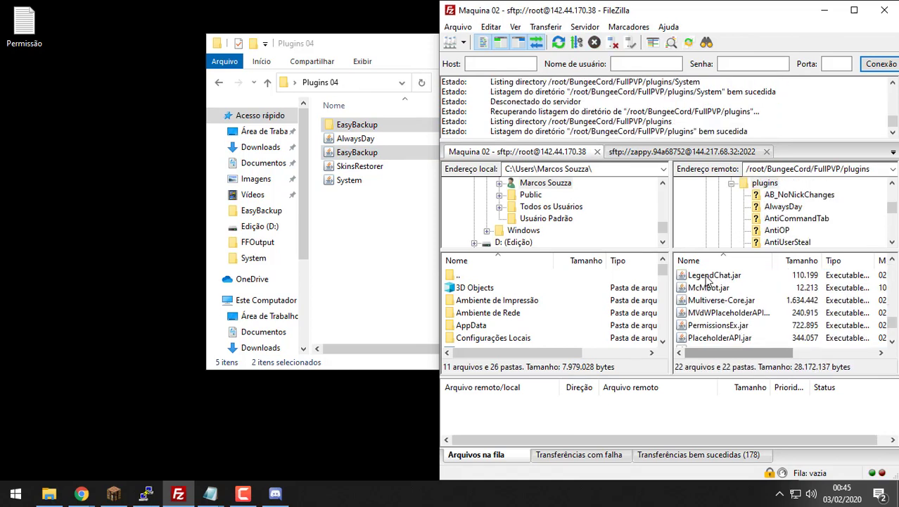
drag(335, 159, 712, 318)
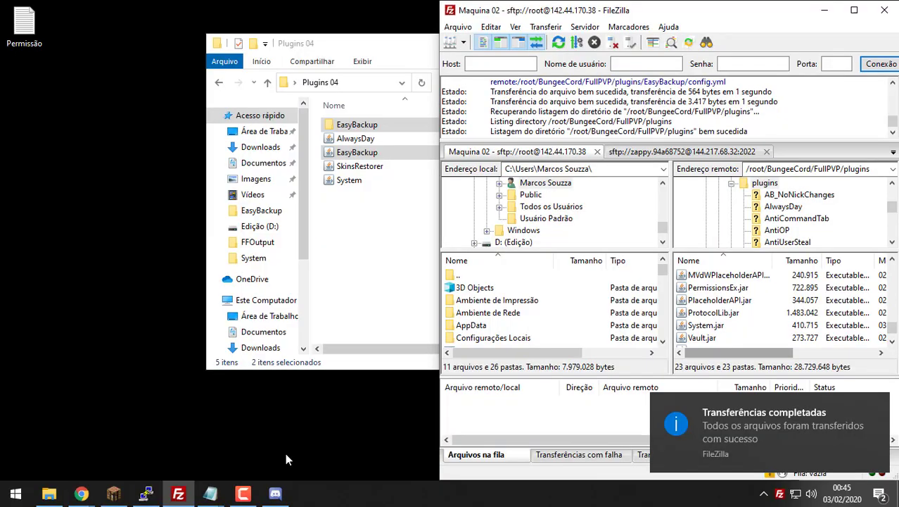
click(114, 494)
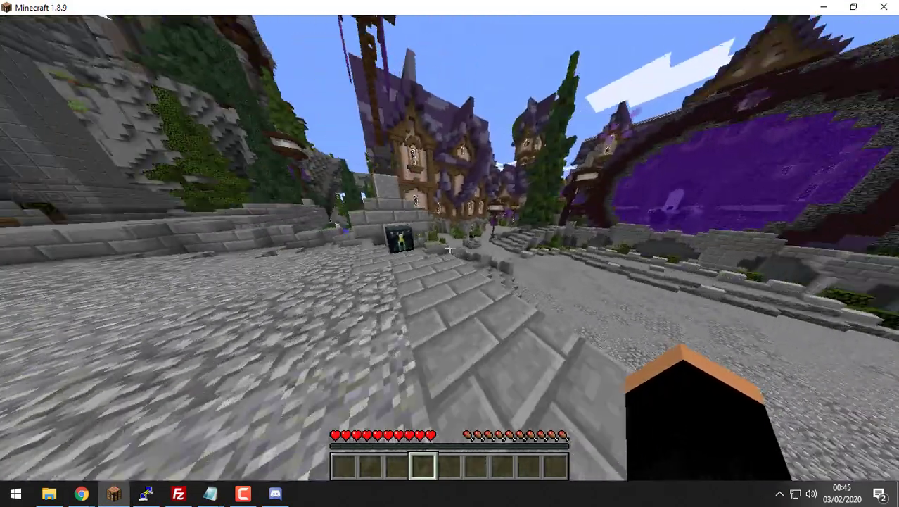
Step: Walk across the spawn courtyard past the purple portal toward the spawn plaza
key(w)
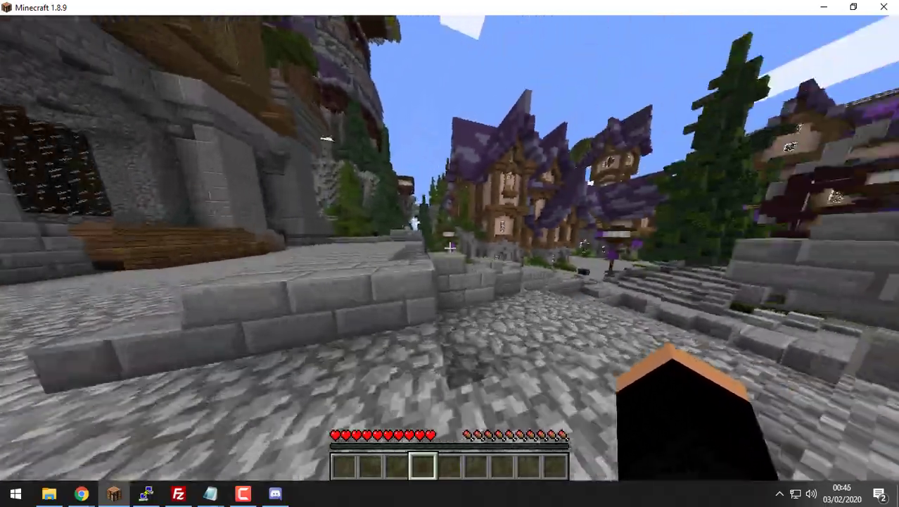
key(w)
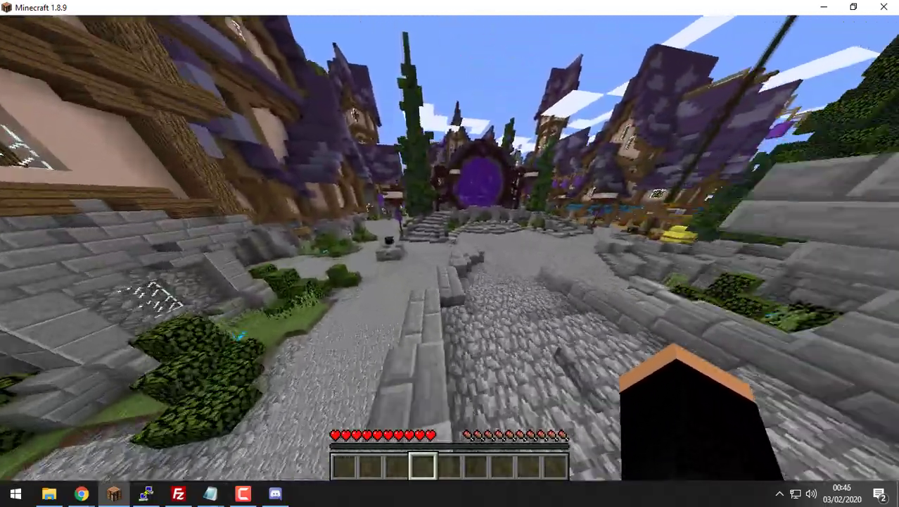
key(w)
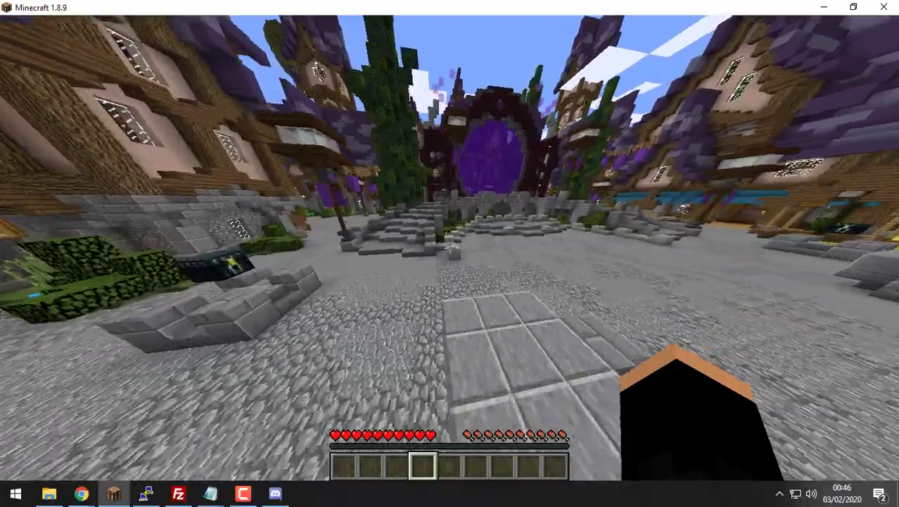
key(w)
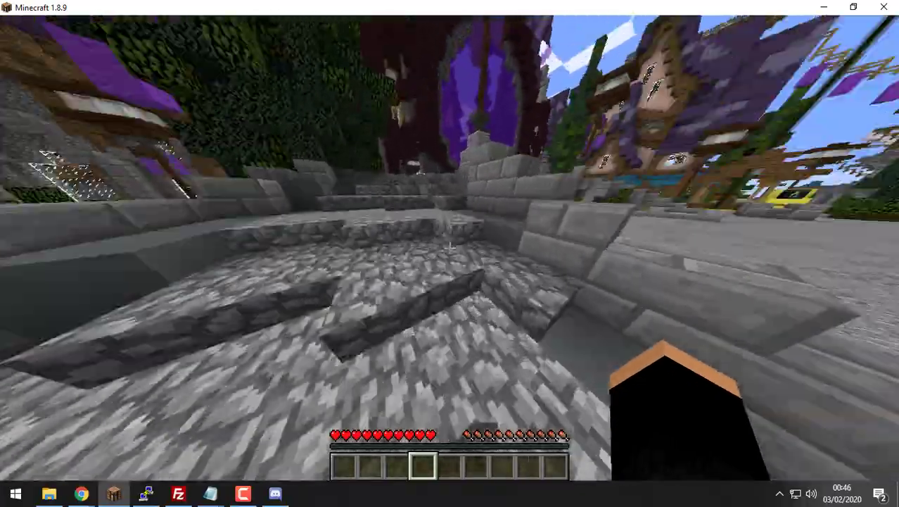
key(w)
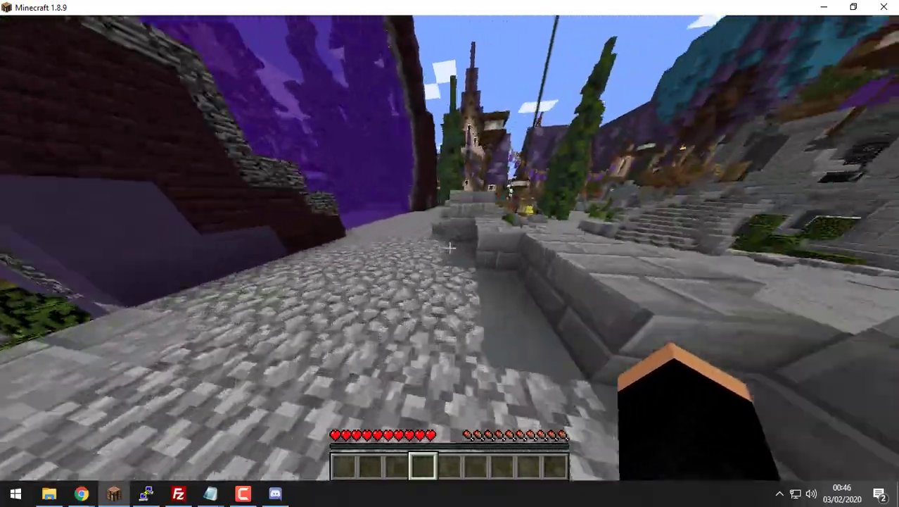
key(w)
Step: Run /save-all in chat, which is refused for lacking permission
key(t)
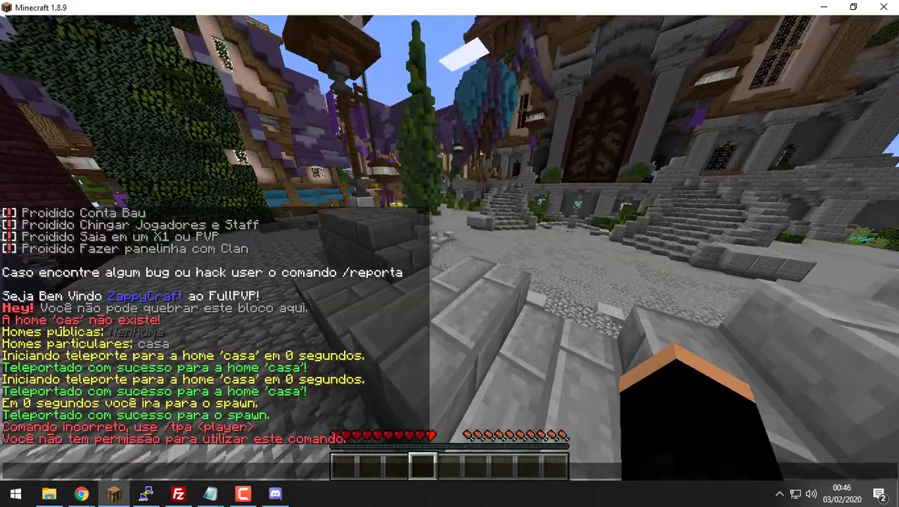
text(/save-all)
key(Return)
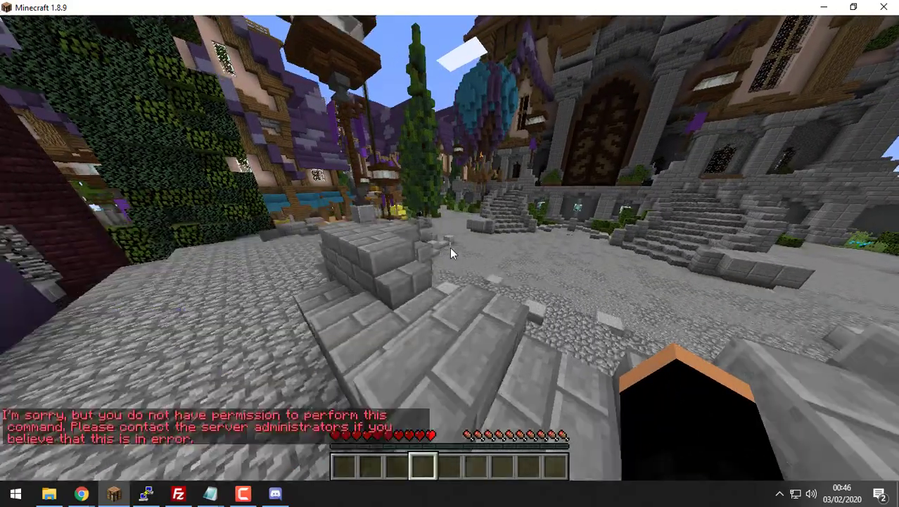
key(w)
key(t)
key(Escape)
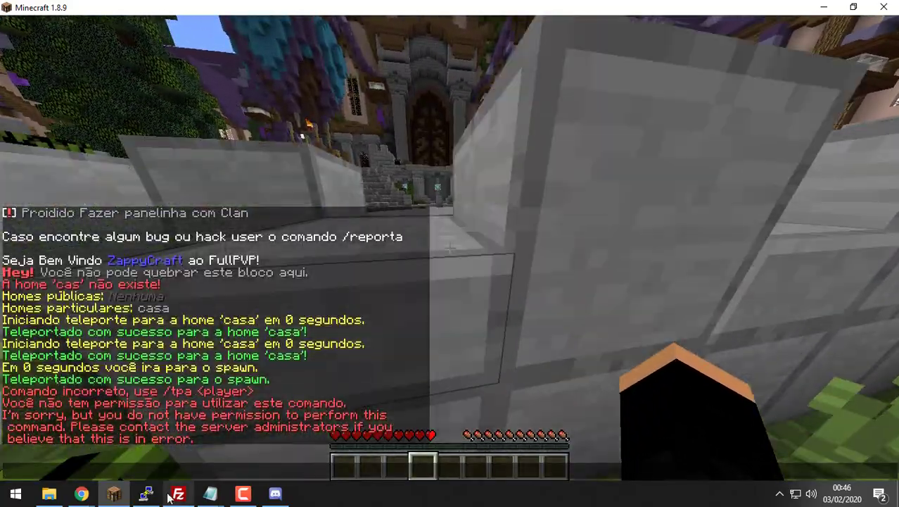
click(145, 493)
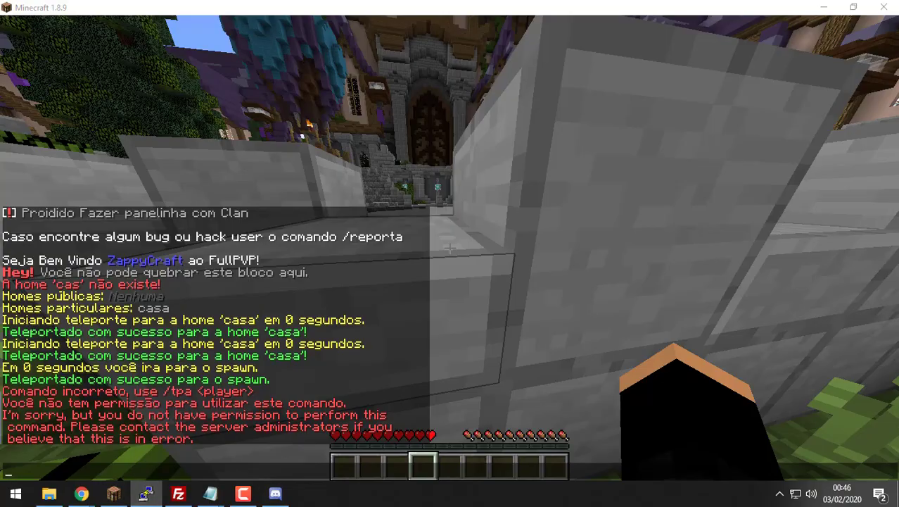
click(277, 239)
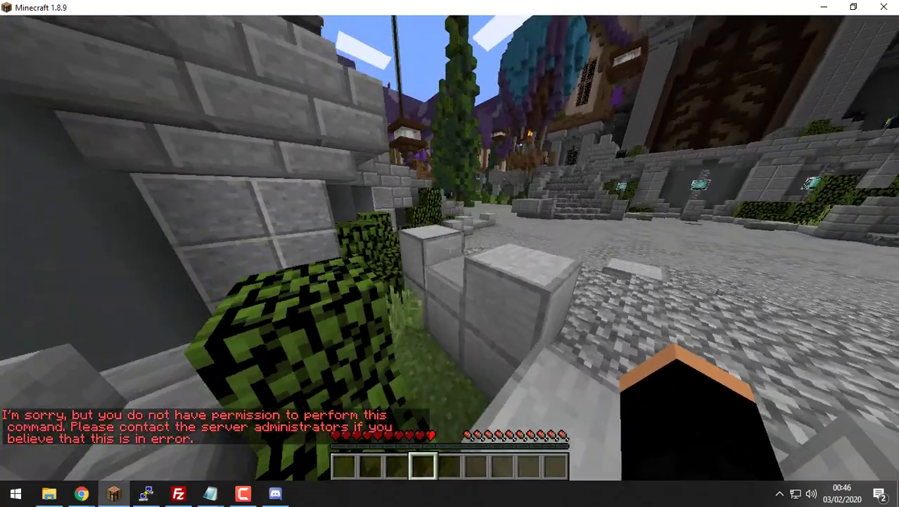